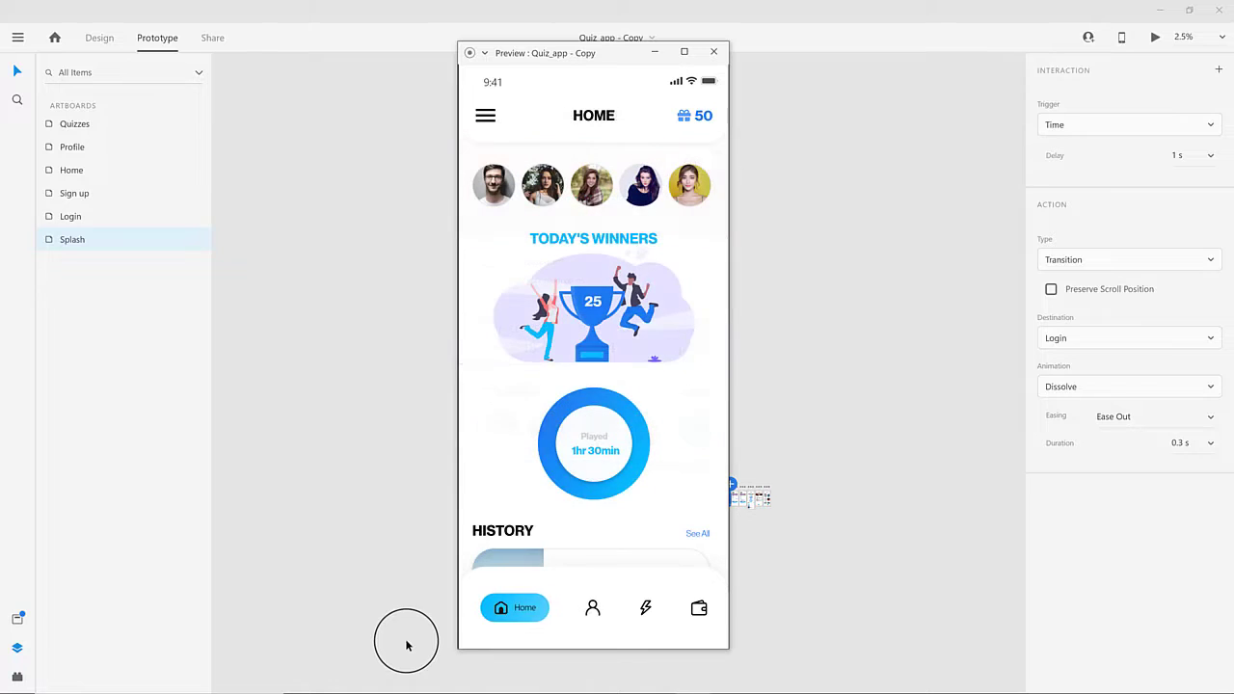
- Preview the Profile and Quizzes screens of the quiz app prototype
{"action": "left_click", "coordinate": [594, 610]}
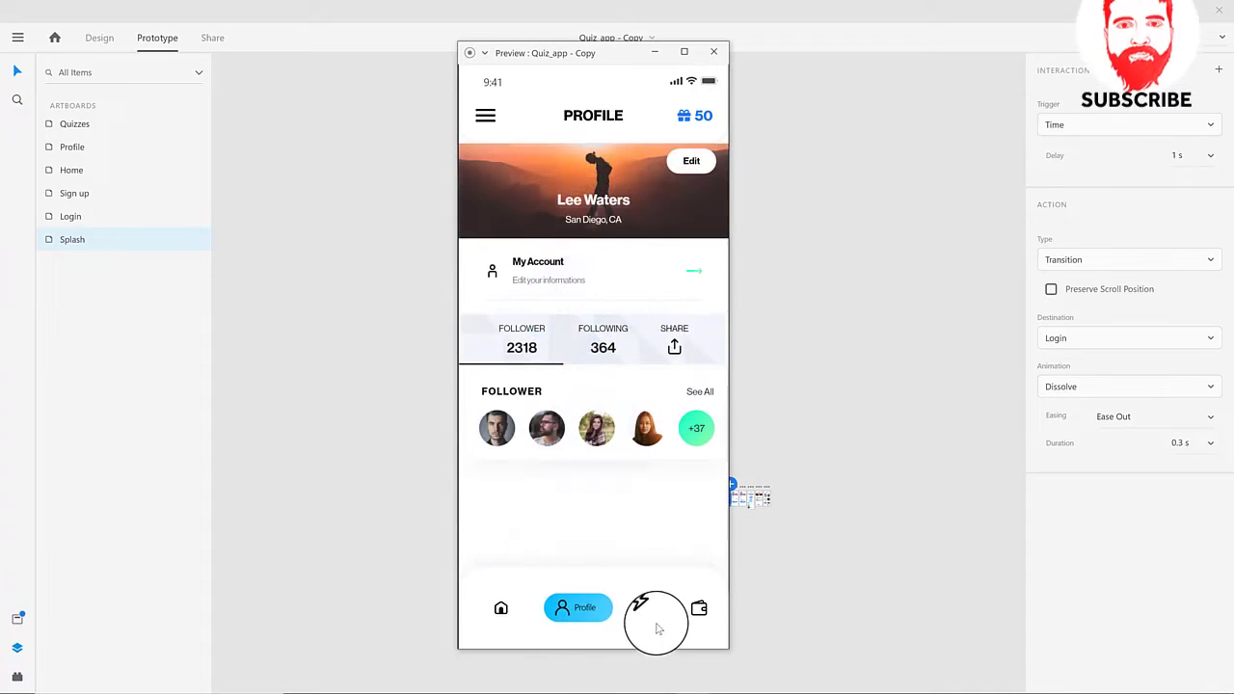
{"action": "left_click", "coordinate": [645, 607]}
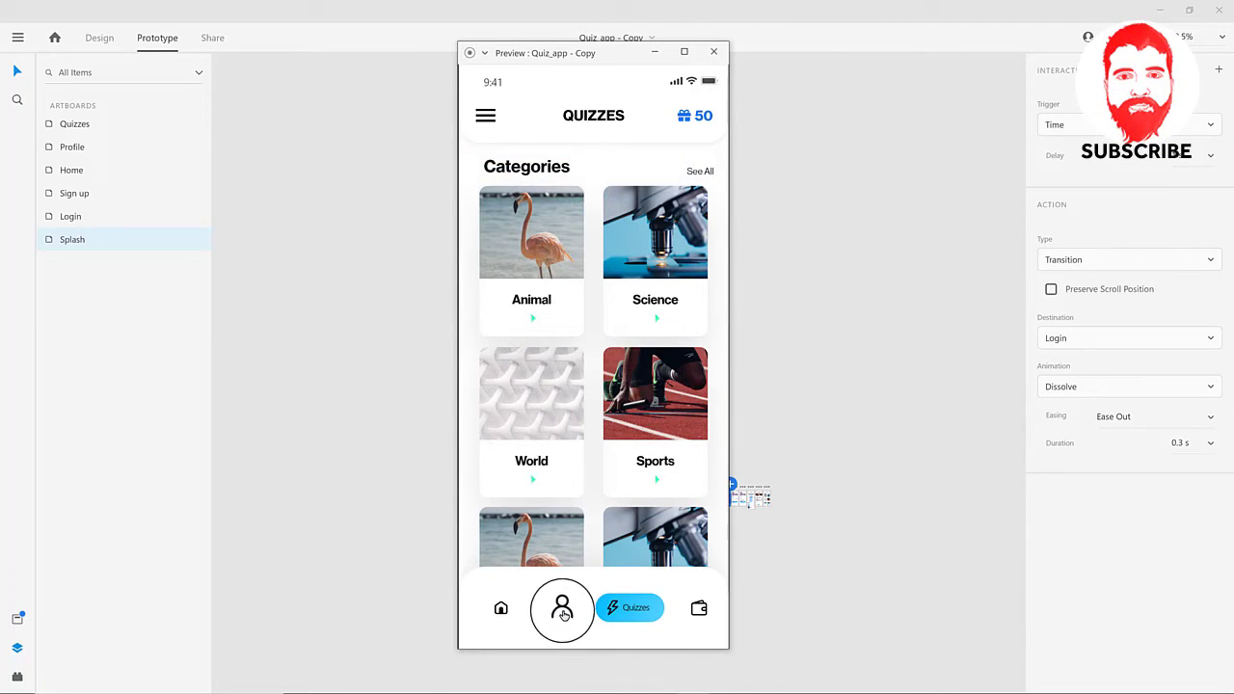
{"action": "left_click", "coordinate": [542, 627]}
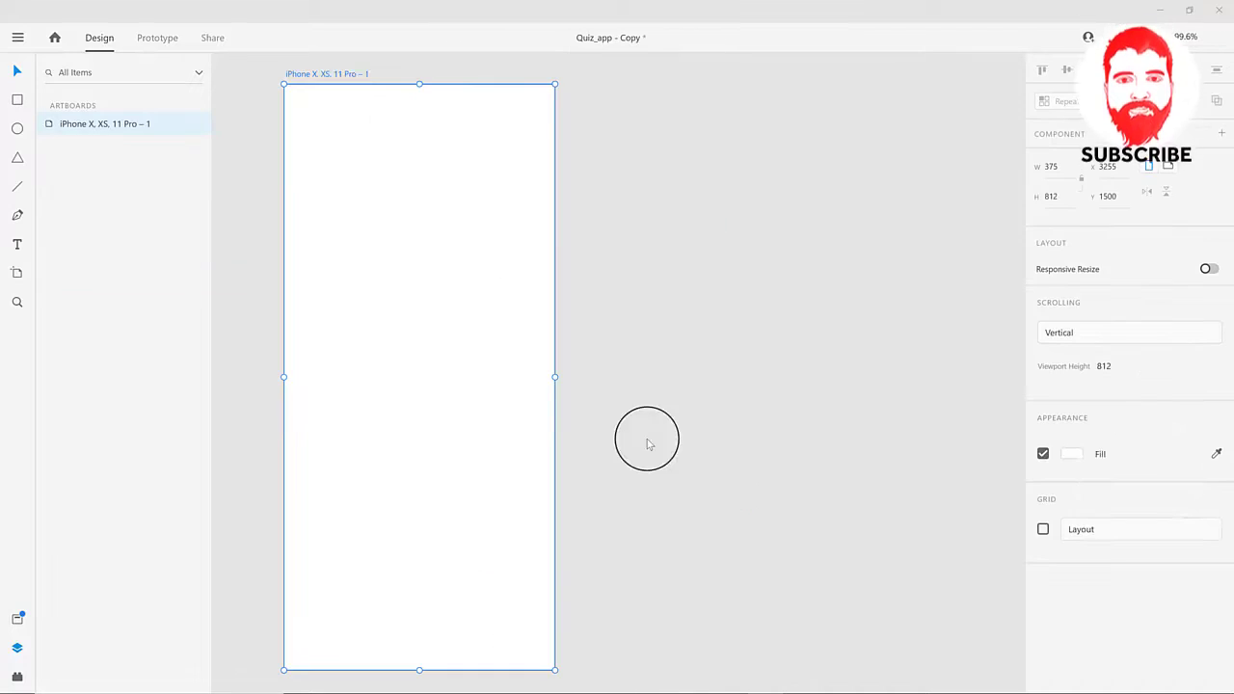
- Rename the empty iPhone X artboard as Splash and give it a light blue fill
{"action": "double_click", "coordinate": [347, 75]}
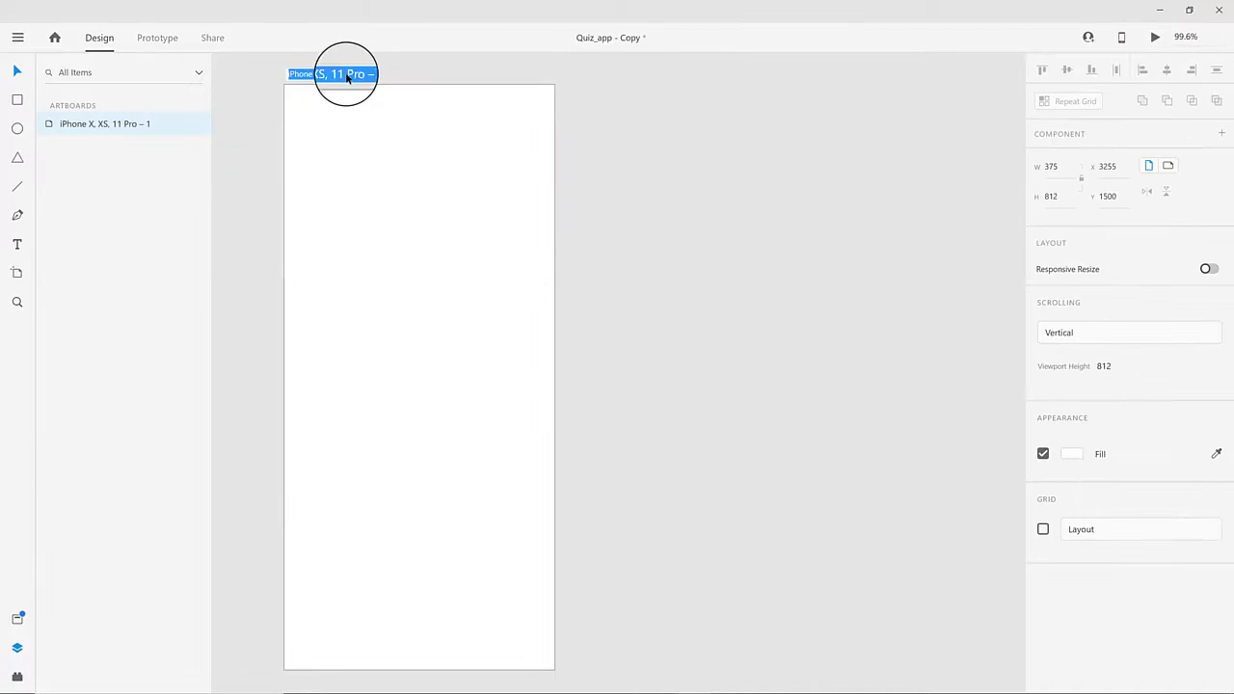
{"action": "type", "text": "Splash"}
{"action": "key", "text": "Return"}
{"action": "left_click", "coordinate": [1072, 453]}
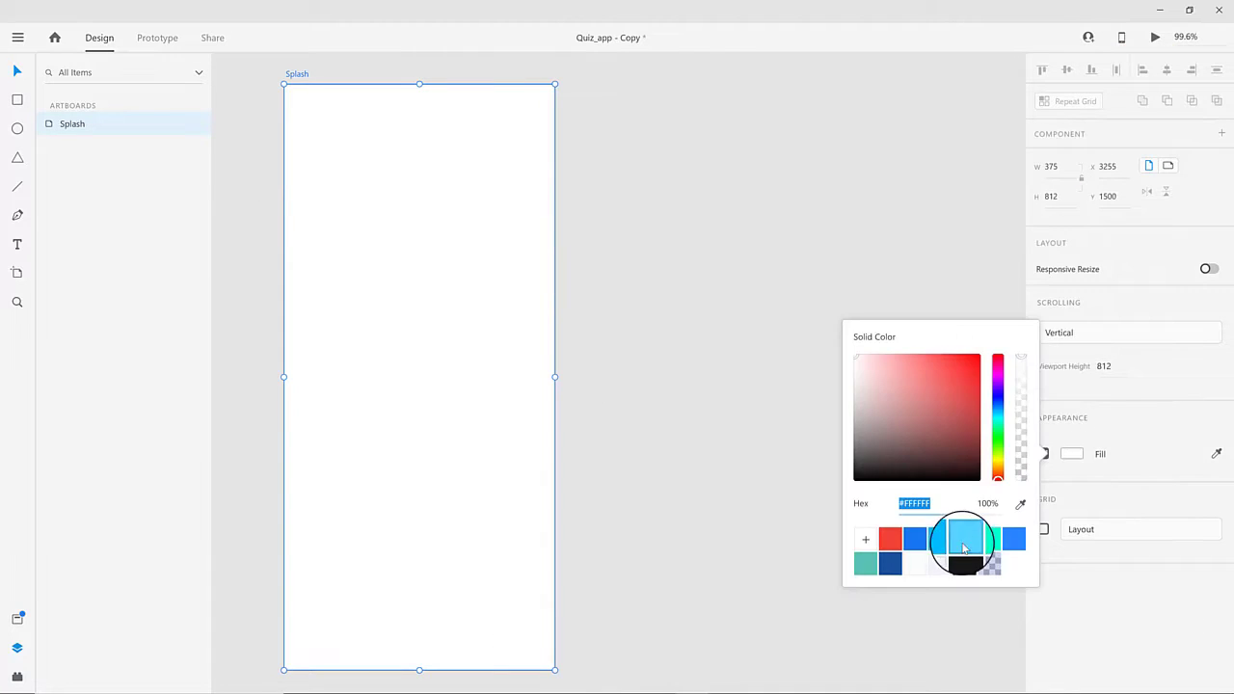
{"action": "left_click", "coordinate": [956, 537]}
{"action": "key", "text": "Escape"}
- Place the logo component on the Splash artboard and change the artboard's fill to a stronger blue
{"action": "left_click", "coordinate": [19, 618]}
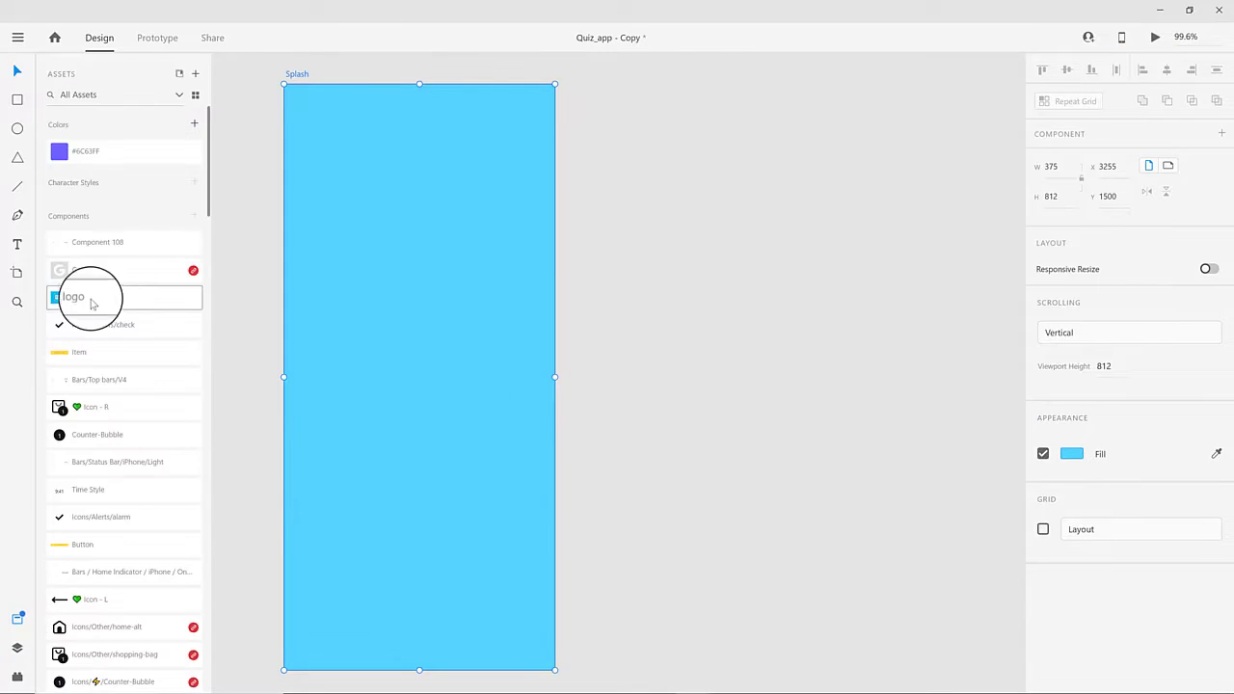
{"action": "left_click_drag", "start_coordinate": [77, 301], "coordinate": [415, 364]}
{"action": "left_click", "coordinate": [904, 484]}
{"action": "left_click", "coordinate": [311, 93]}
{"action": "left_click", "coordinate": [1070, 448]}
{"action": "left_click", "coordinate": [956, 538]}
- Center the Quiz Time logo on the Splash artboard
{"action": "left_click", "coordinate": [441, 354]}
{"action": "left_click", "coordinate": [1067, 69]}
{"action": "left_click", "coordinate": [475, 413]}
{"action": "left_click_drag", "start_coordinate": [475, 412], "coordinate": [449, 375]}
- Duplicate the Splash artboard and rename the copy as Login
{"action": "left_click", "coordinate": [297, 83]}
{"action": "key", "text": "ctrl+d"}
{"action": "double_click", "coordinate": [624, 74]}
{"action": "type", "text": "Login"}
{"action": "key", "text": "Return"}
- Delete the logo from the Login artboard and set the artboard's fill to white, #FFFFFF
{"action": "left_click", "coordinate": [783, 337]}
{"action": "key", "text": "Delete"}
{"action": "left_click_drag", "start_coordinate": [785, 355], "coordinate": [690, 346]}
{"action": "left_click", "coordinate": [689, 346]}
{"action": "left_click", "coordinate": [1114, 456]}
{"action": "left_click_drag", "start_coordinate": [897, 386], "coordinate": [831, 315]}
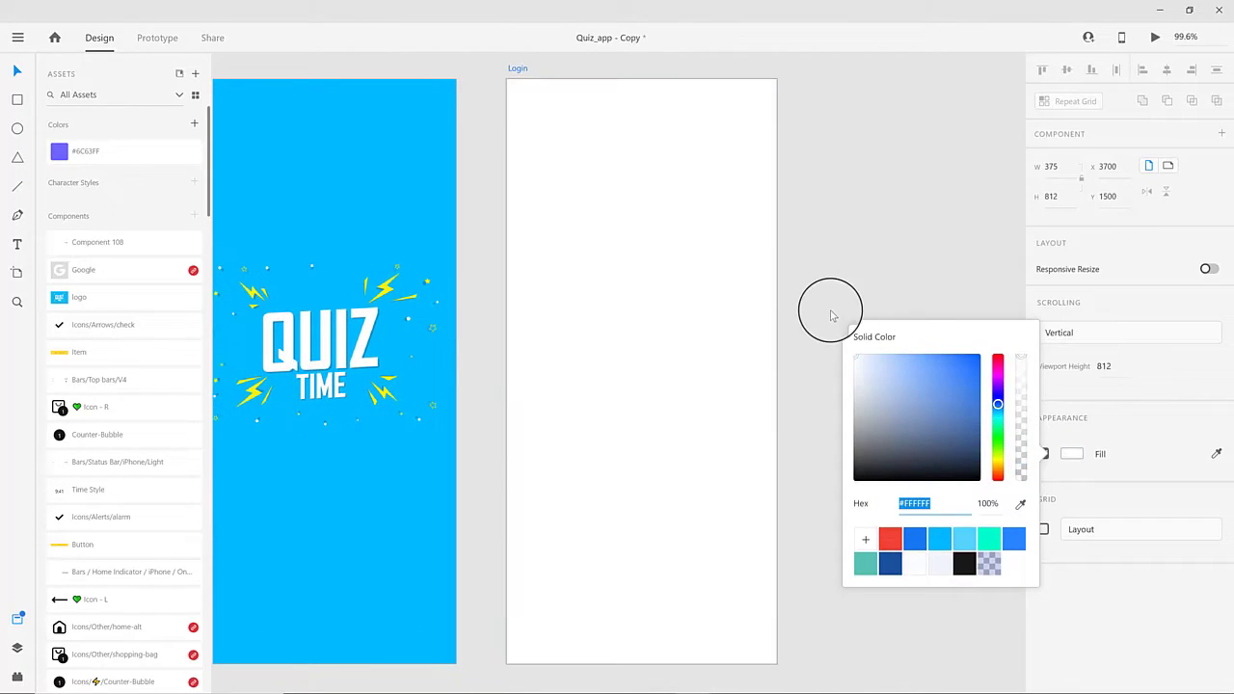
- Add the heading SIGN IN near the upper edge of the Login artboard at text size 30
{"action": "left_click_drag", "start_coordinate": [628, 208], "coordinate": [626, 218]}
{"action": "left_click", "coordinate": [16, 244]}
{"action": "left_click", "coordinate": [526, 154]}
{"action": "type", "text": "S"}
{"action": "key", "text": "Escape"}
{"action": "type", "text": "30"}
{"action": "key", "text": "Return"}
{"action": "scroll", "coordinate": [890, 431], "scroll_direction": "up", "scroll_amount": 1}
{"action": "left_click", "coordinate": [17, 71]}
- Place the Component 108 status bar on the Login artboard and align it to the artboard's top and left edges
{"action": "left_click_drag", "start_coordinate": [572, 309], "coordinate": [564, 274]}
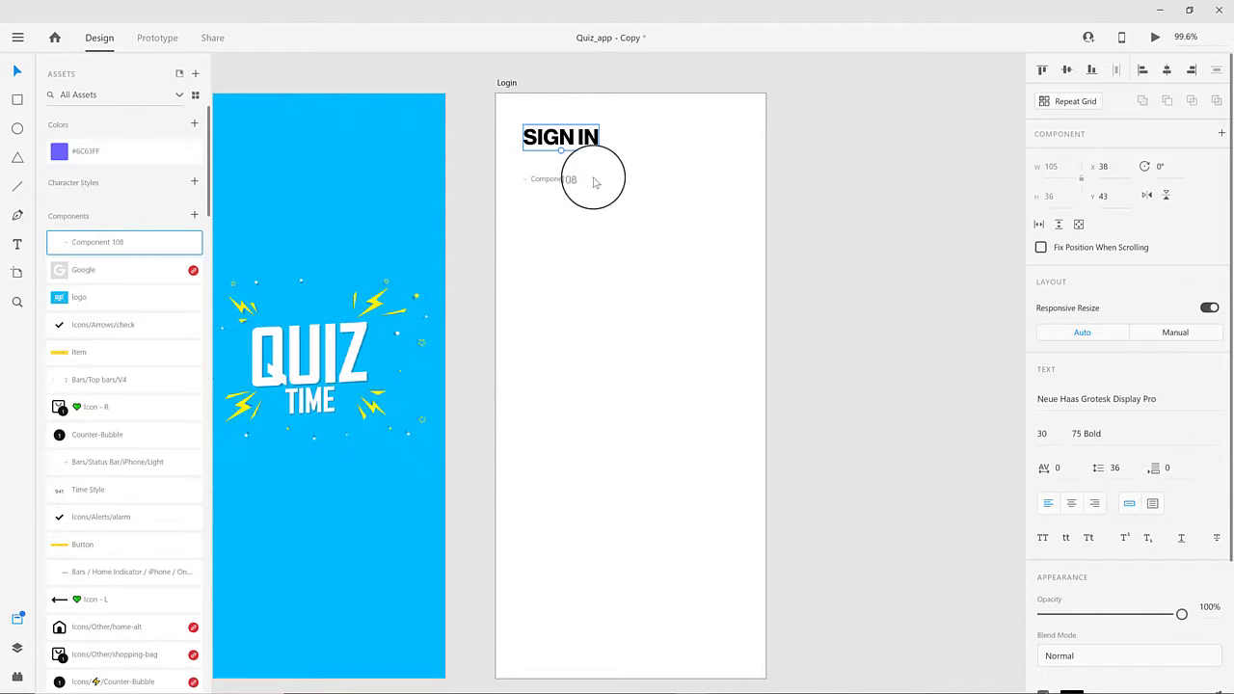
{"action": "left_click_drag", "start_coordinate": [595, 184], "coordinate": [598, 193]}
{"action": "left_click", "coordinate": [1142, 70]}
{"action": "left_click", "coordinate": [1042, 70]}
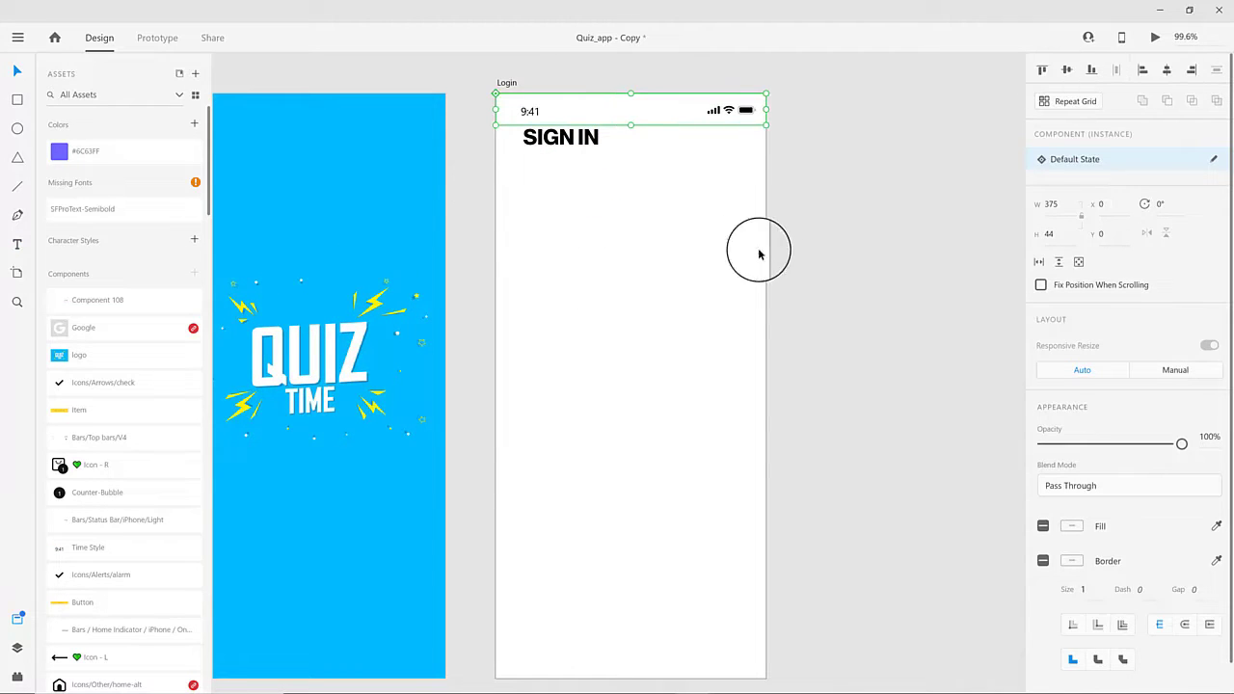
- Move the SIGN IN heading below the status bar, to about X 24, Y 73
{"action": "left_click", "coordinate": [558, 145]}
{"action": "left_click_drag", "start_coordinate": [563, 159], "coordinate": [553, 161]}
{"action": "left_click", "coordinate": [567, 211]}
{"action": "left_click_drag", "start_coordinate": [626, 270], "coordinate": [627, 244]}
{"action": "double_click", "coordinate": [529, 89]}
{"action": "left_click", "coordinate": [546, 143]}
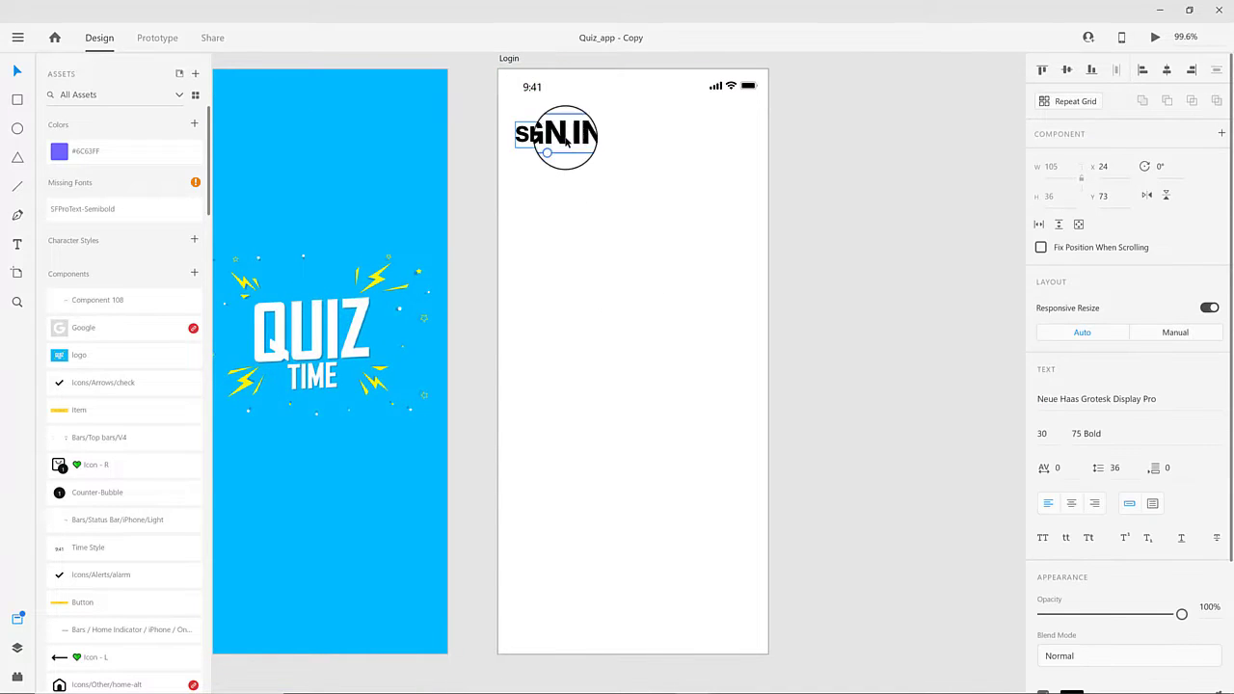
- Draw a rectangle below the SIGN IN heading and set its size to 302 by 50
{"action": "left_click_drag", "start_coordinate": [515, 163], "coordinate": [747, 205]}
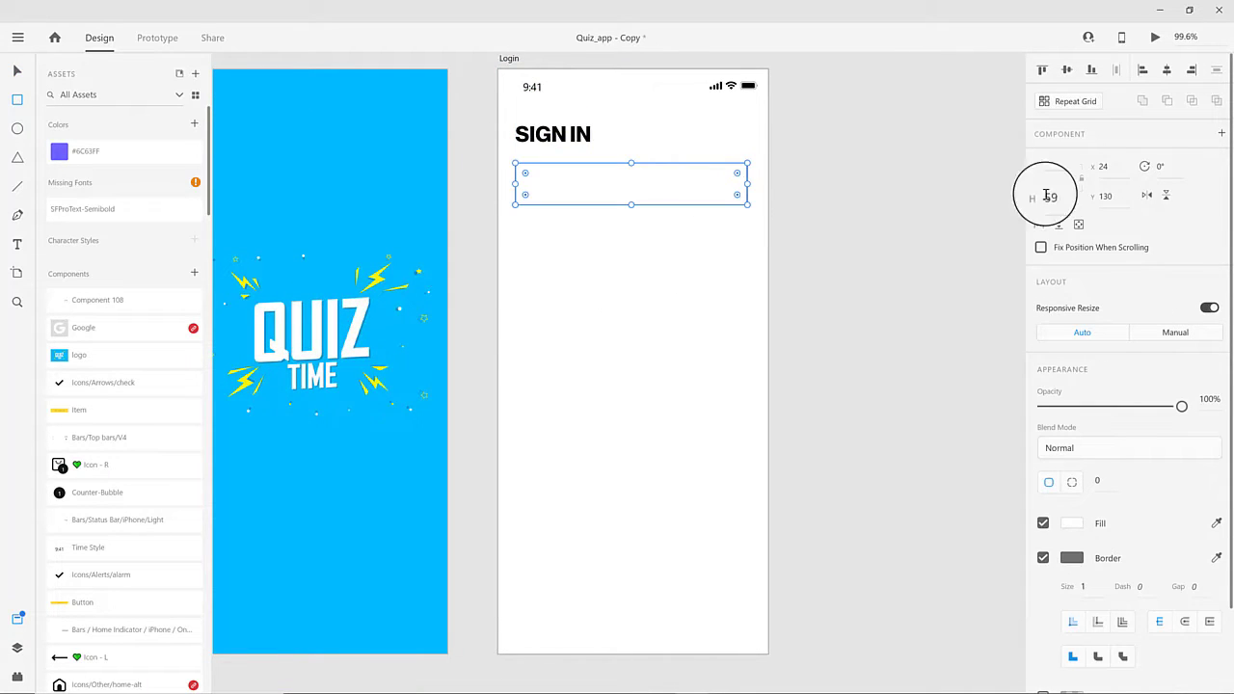
{"action": "type", "text": "50"}
{"action": "key", "text": "Return"}
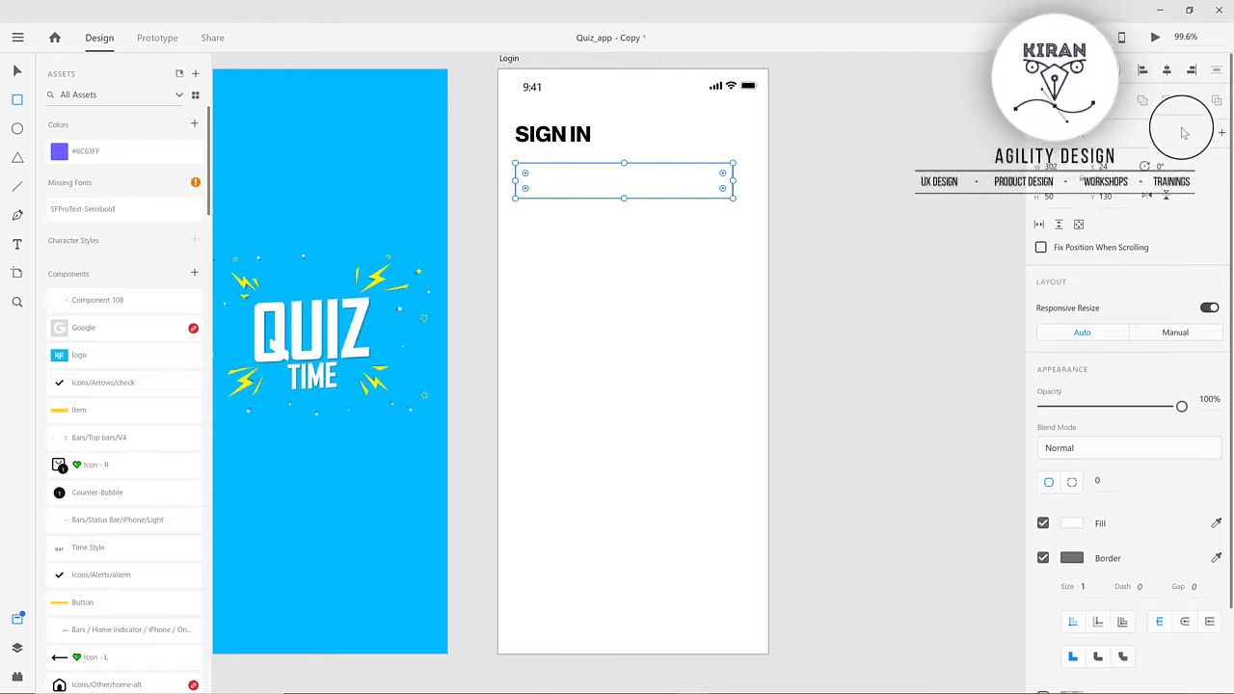
- Remove the rectangle's border and fill it with the blue #1877F2
{"action": "left_click", "coordinate": [1042, 558]}
{"action": "left_click", "coordinate": [1071, 522]}
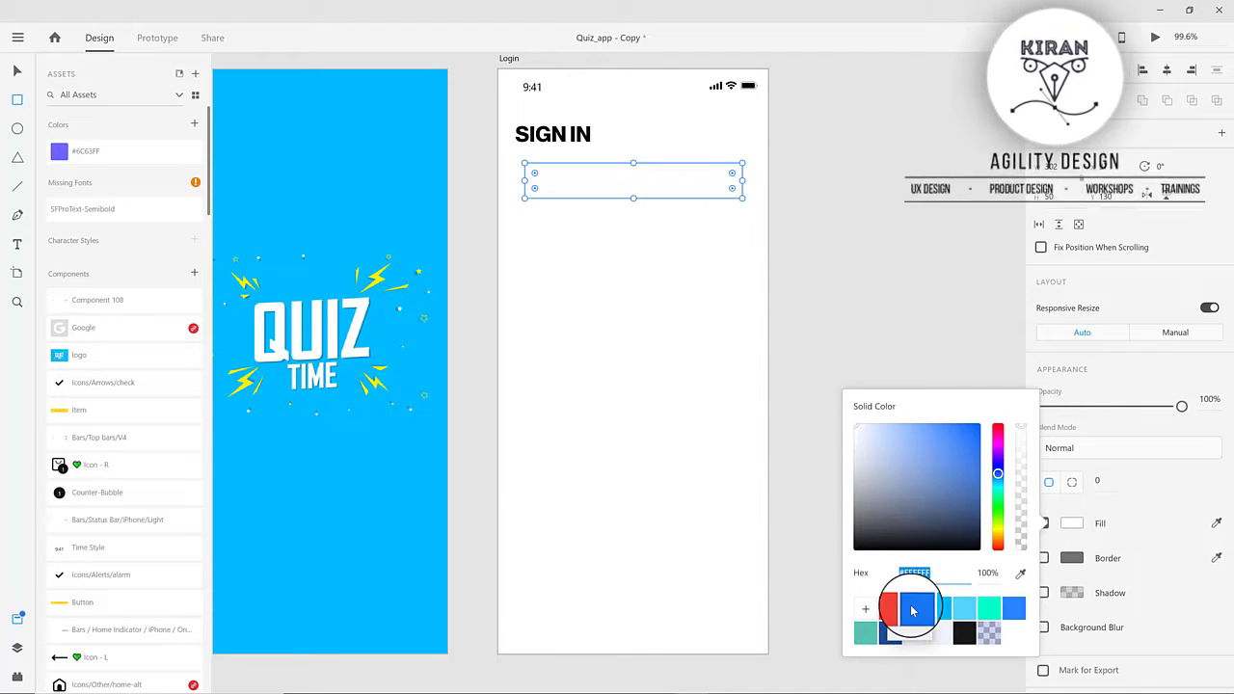
{"action": "left_click", "coordinate": [916, 595]}
- Add a shadow to the blue rectangle in #1877F2 at about 39% opacity
{"action": "left_click", "coordinate": [1056, 606]}
{"action": "left_click", "coordinate": [1071, 592]}
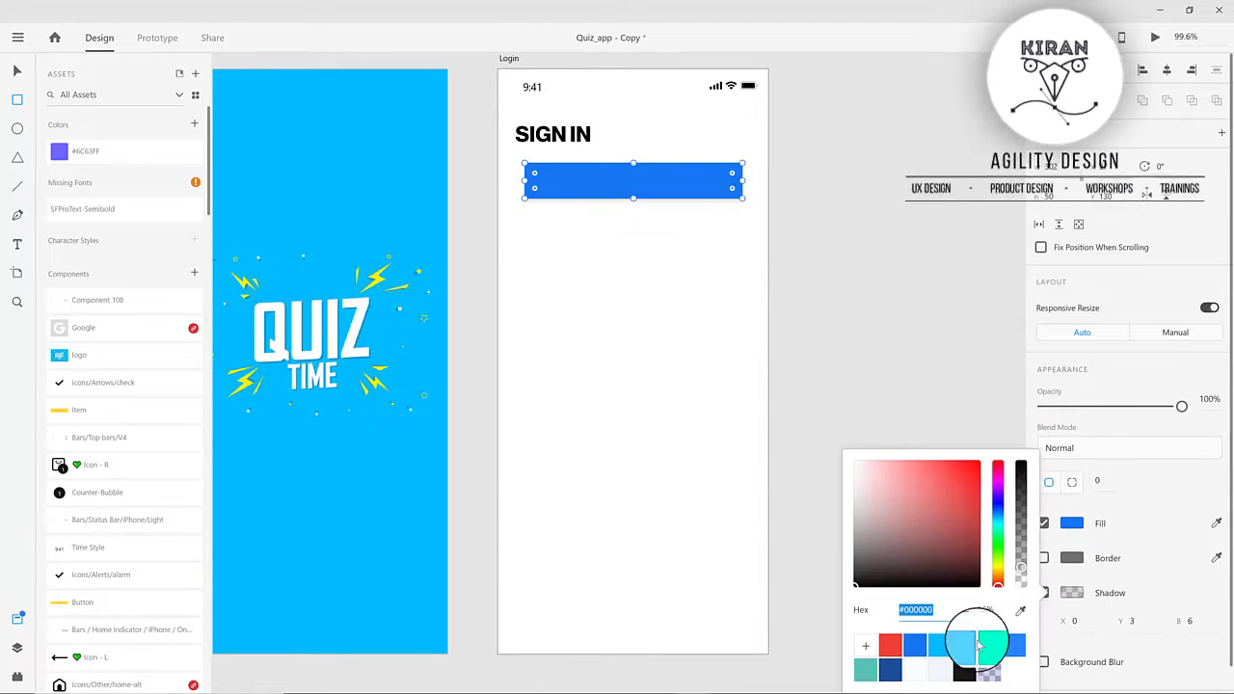
{"action": "left_click", "coordinate": [915, 645]}
{"action": "left_click_drag", "start_coordinate": [1020, 466], "coordinate": [1022, 540]}
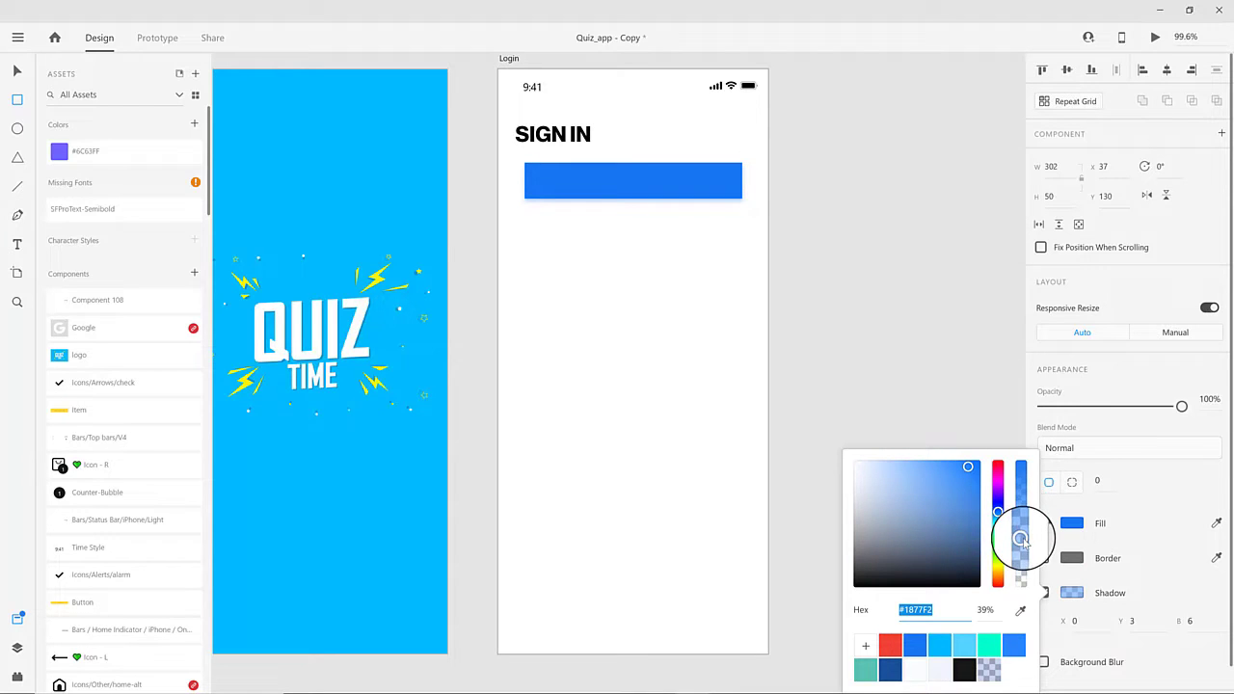
{"action": "left_click", "coordinate": [332, 242]}
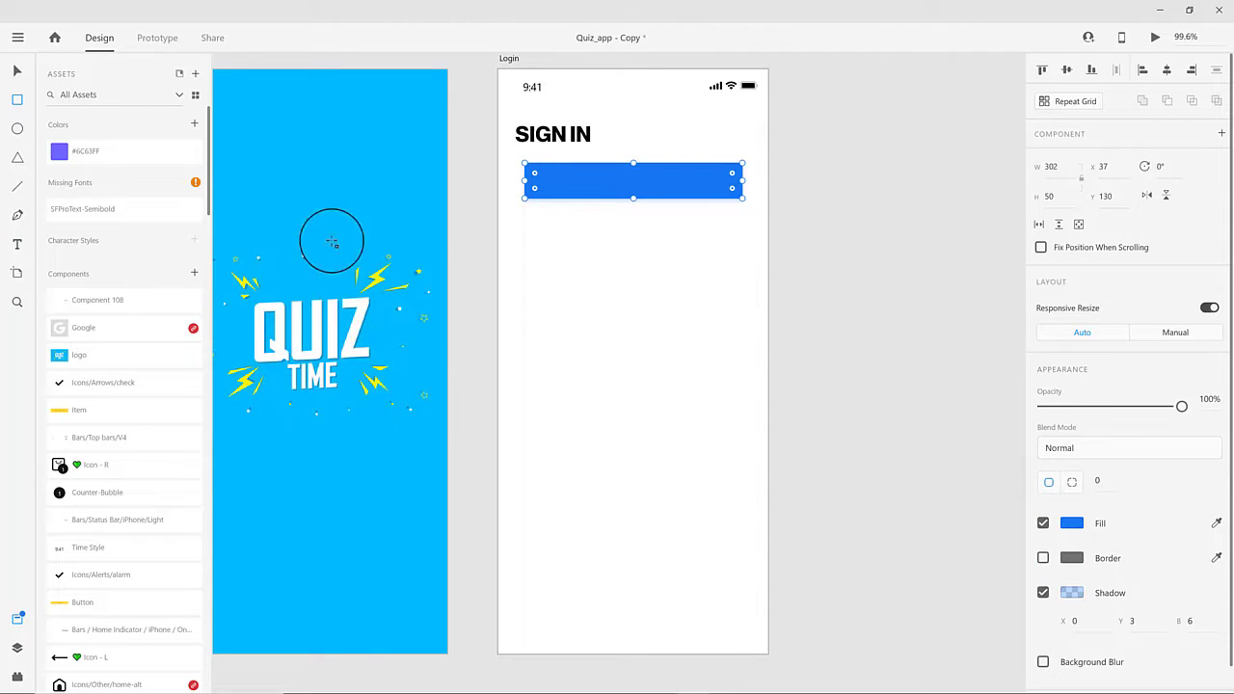
- Add the label SIGN IN WITH FACEBOOK over the blue rectangle at text size 16
{"action": "left_click", "coordinate": [557, 180]}
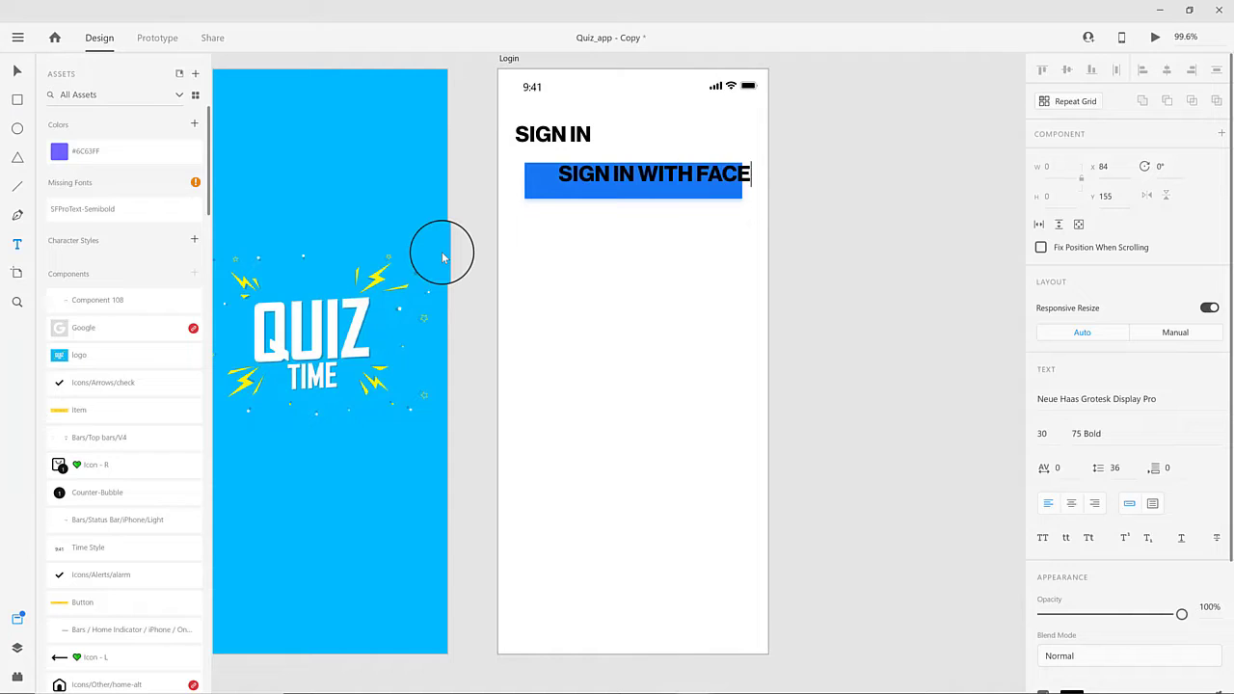
{"action": "type", "text": "SIGN IN WITH FACEBOOK"}
{"action": "key", "text": "ctrl+a"}
{"action": "left_click", "coordinate": [1047, 436]}
{"action": "type", "text": "16"}
{"action": "key", "text": "Return"}
{"action": "key", "text": "Escape"}
- Position the SIGN IN WITH FACEBOOK label on the blue rectangle and center the two horizontally
{"action": "left_click_drag", "start_coordinate": [666, 178], "coordinate": [666, 181]}
{"action": "left_click", "coordinate": [719, 192], "text": "shift"}
{"action": "left_click", "coordinate": [1167, 69]}
{"action": "left_click", "coordinate": [686, 278]}
- Give the SIGN IN WITH FACEBOOK label a white fill and the 55 Roman weight
{"action": "left_click", "coordinate": [639, 184]}
{"action": "scroll", "coordinate": [1116, 506], "scroll_direction": "down", "scroll_amount": 3}
{"action": "left_click", "coordinate": [1072, 528]}
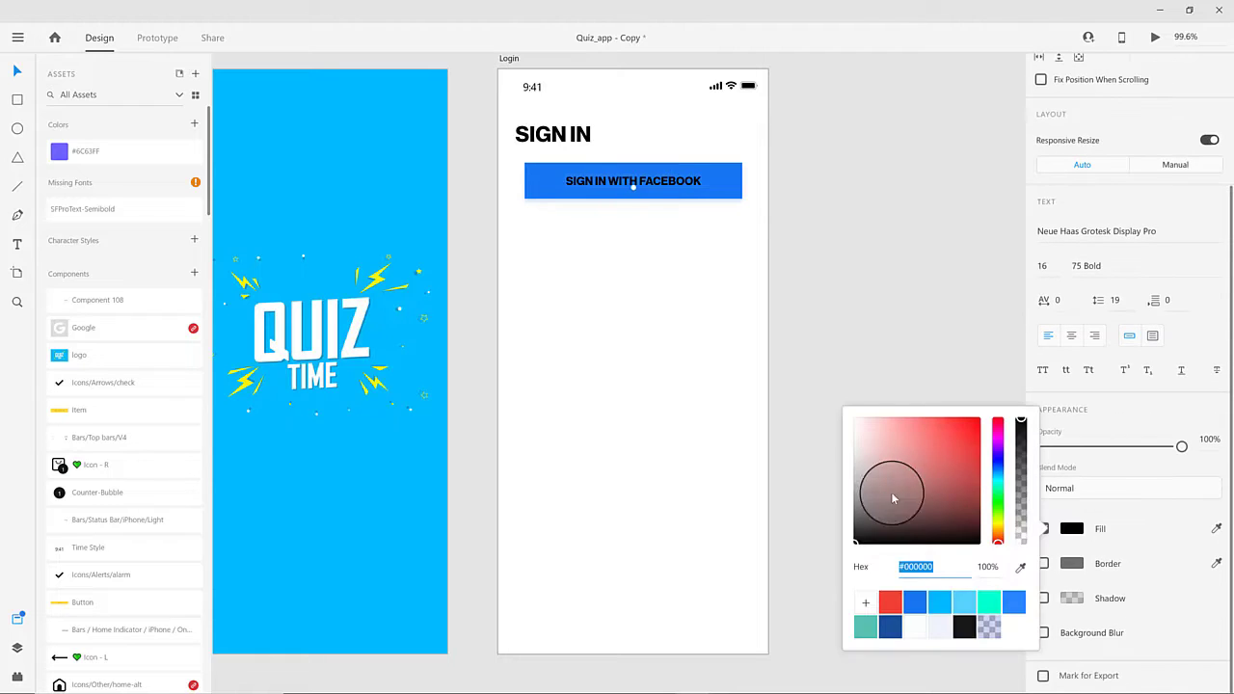
{"action": "left_click_drag", "start_coordinate": [930, 507], "coordinate": [850, 411]}
{"action": "left_click", "coordinate": [1162, 534]}
{"action": "left_click", "coordinate": [1217, 269]}
{"action": "left_click", "coordinate": [1108, 207]}
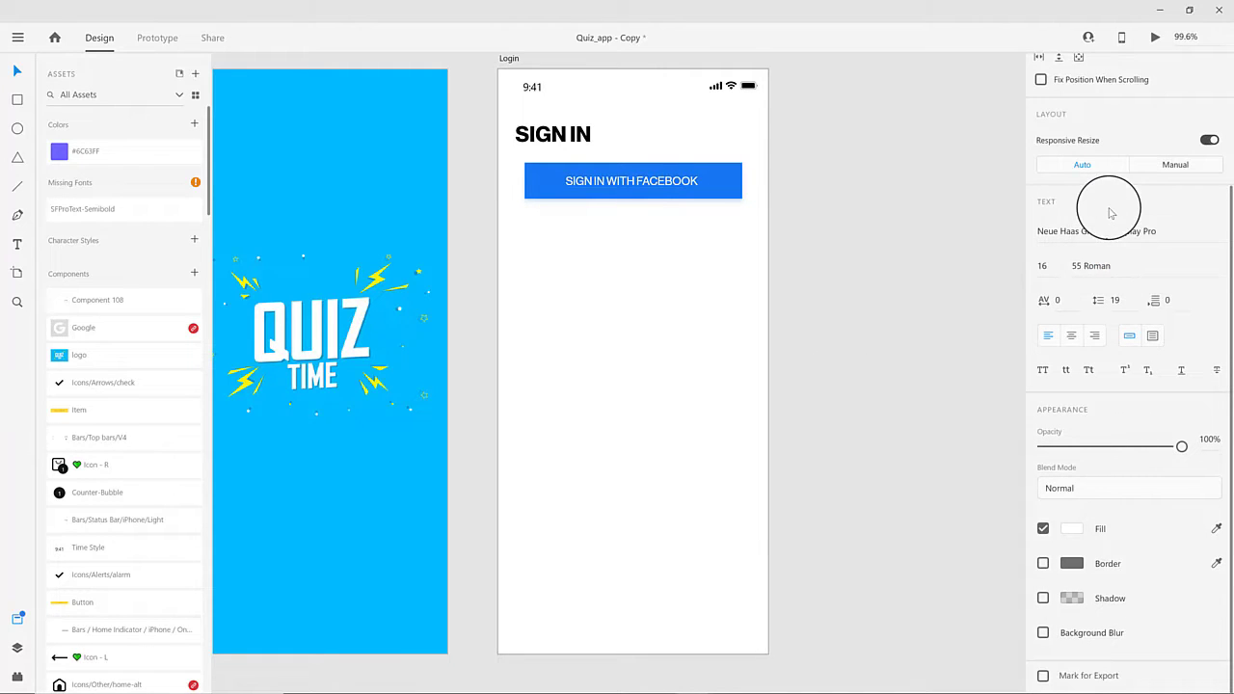
- Center the restyled Facebook label horizontally on its blue rectangle again
{"action": "left_click", "coordinate": [711, 191]}
{"action": "left_click", "coordinate": [1166, 69]}
{"action": "left_click", "coordinate": [555, 191]}
- Search the Icons 4 Design plugin for facebook and place the facebook-square icon beside the Facebook label
{"action": "left_click", "coordinate": [18, 675]}
{"action": "left_click", "coordinate": [83, 157]}
{"action": "left_click", "coordinate": [96, 142]}
{"action": "type", "text": "facebook"}
{"action": "left_click_drag", "start_coordinate": [64, 286], "coordinate": [581, 217]}
{"action": "scroll", "coordinate": [561, 180], "scroll_direction": "up", "scroll_amount": 5}
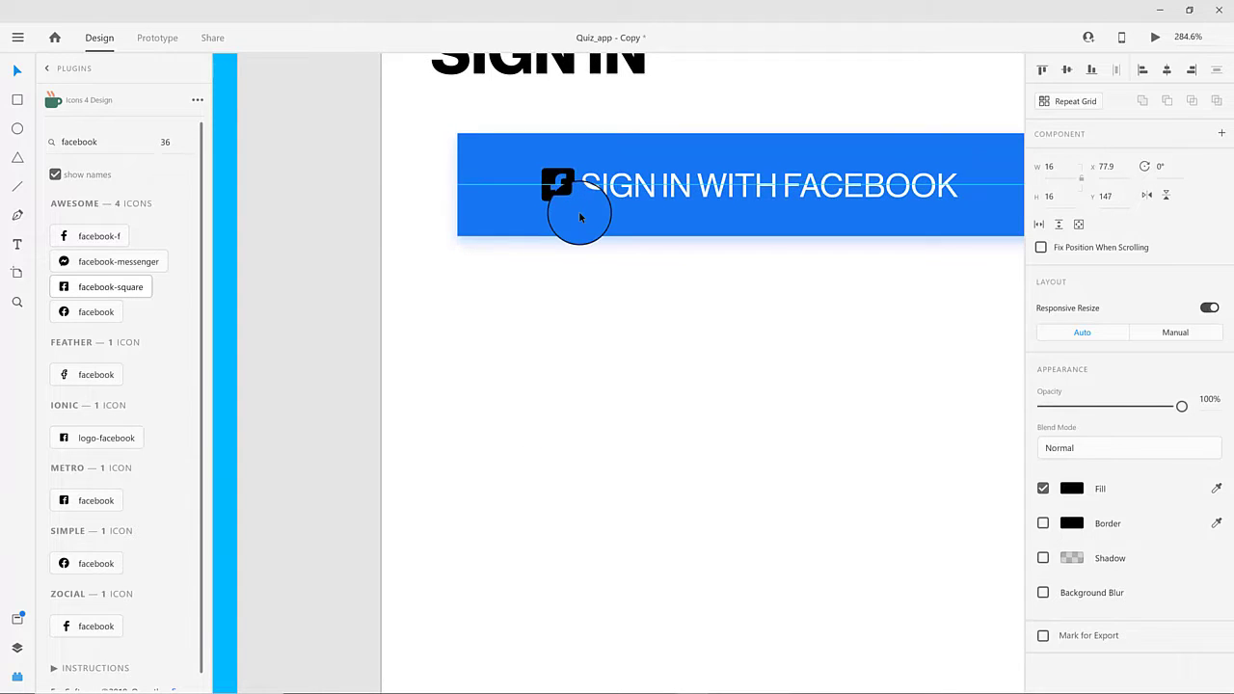
{"action": "scroll", "coordinate": [578, 220], "scroll_direction": "down", "scroll_amount": 5}
- Recolor the Facebook icon to the near-white #FDFEFF
{"action": "left_click", "coordinate": [1071, 488]}
{"action": "left_click", "coordinate": [915, 599]}
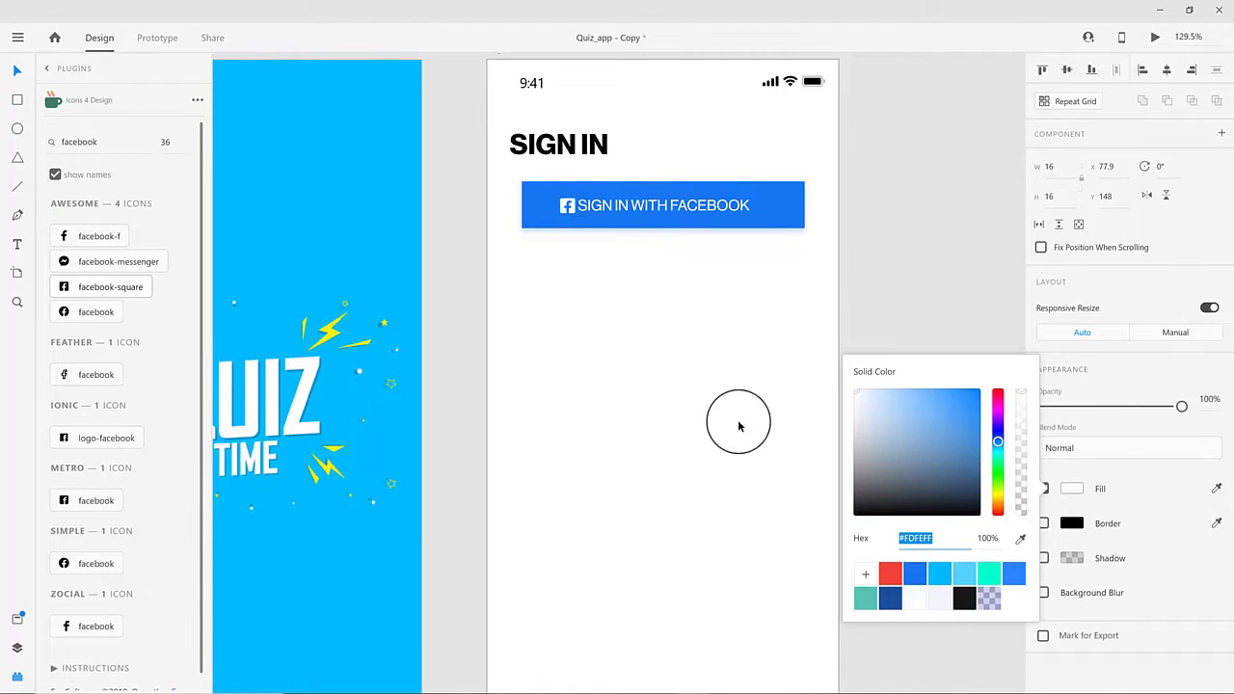
{"action": "left_click", "coordinate": [586, 254]}
- Widen the gap between the Facebook icon and label, then group them and center the group on the rectangle
{"action": "left_click_drag", "start_coordinate": [656, 206], "coordinate": [682, 205]}
{"action": "left_click", "coordinate": [569, 205], "text": "shift"}
{"action": "key", "text": "ctrl+g"}
{"action": "left_click", "coordinate": [795, 220], "text": "shift"}
{"action": "left_click", "coordinate": [1166, 69]}
{"action": "left_click", "coordinate": [782, 226]}
{"action": "left_click", "coordinate": [766, 221]}
- Group the icon and label with the blue rectangle and name the group FB button
{"action": "left_click", "coordinate": [16, 647]}
{"action": "left_click", "coordinate": [81, 123]}
{"action": "left_click_drag", "start_coordinate": [505, 170], "coordinate": [872, 285]}
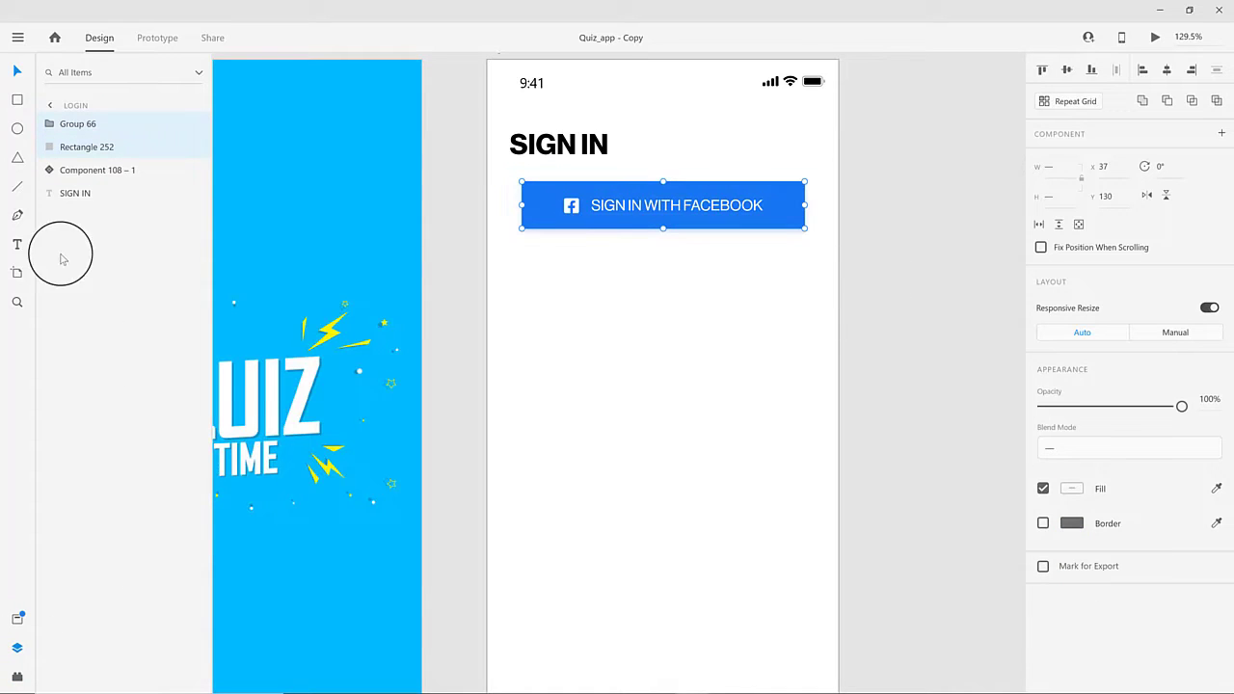
{"action": "key", "text": "ctrl+g"}
- Duplicate the FB button directly below the original and change the copy's label to SIGN IN WITH GOOGLE
{"action": "left_click_drag", "start_coordinate": [772, 218], "coordinate": [766, 277]}
{"action": "left_click", "coordinate": [672, 271], "text": "ctrl"}
{"action": "left_click", "coordinate": [649, 262]}
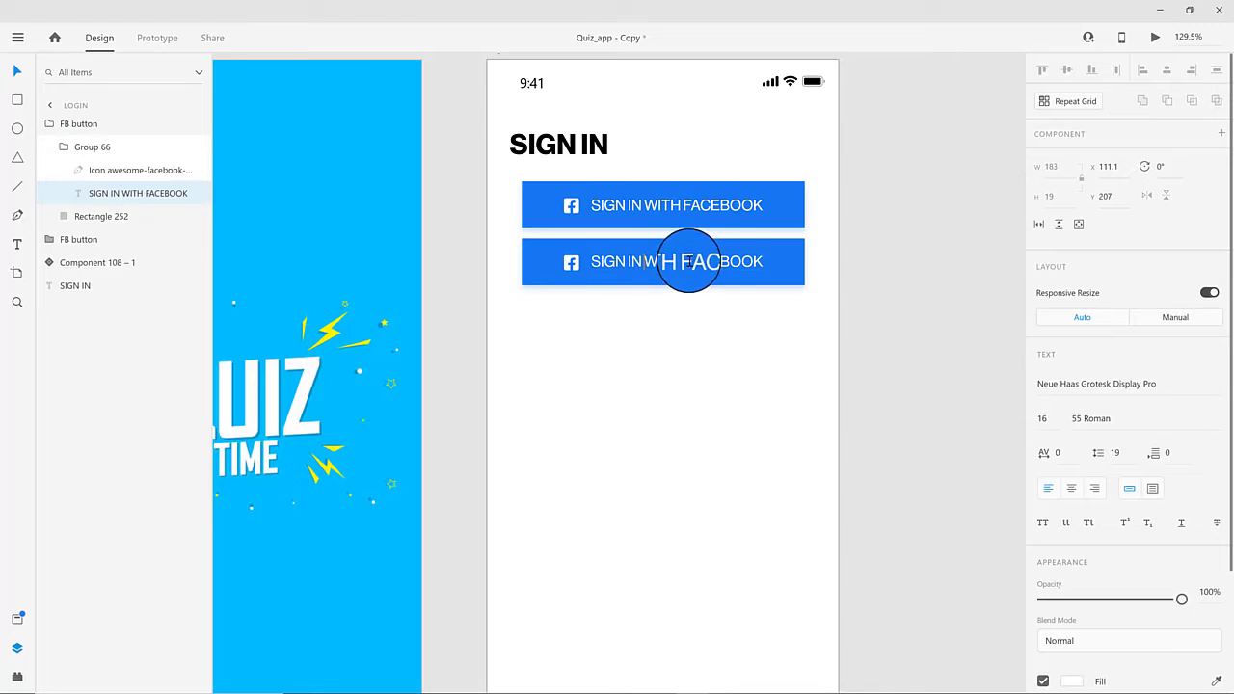
- Change the Google button's background fill to red
{"action": "left_click", "coordinate": [791, 264]}
{"action": "left_click", "coordinate": [1068, 449]}
{"action": "left_click", "coordinate": [916, 540]}
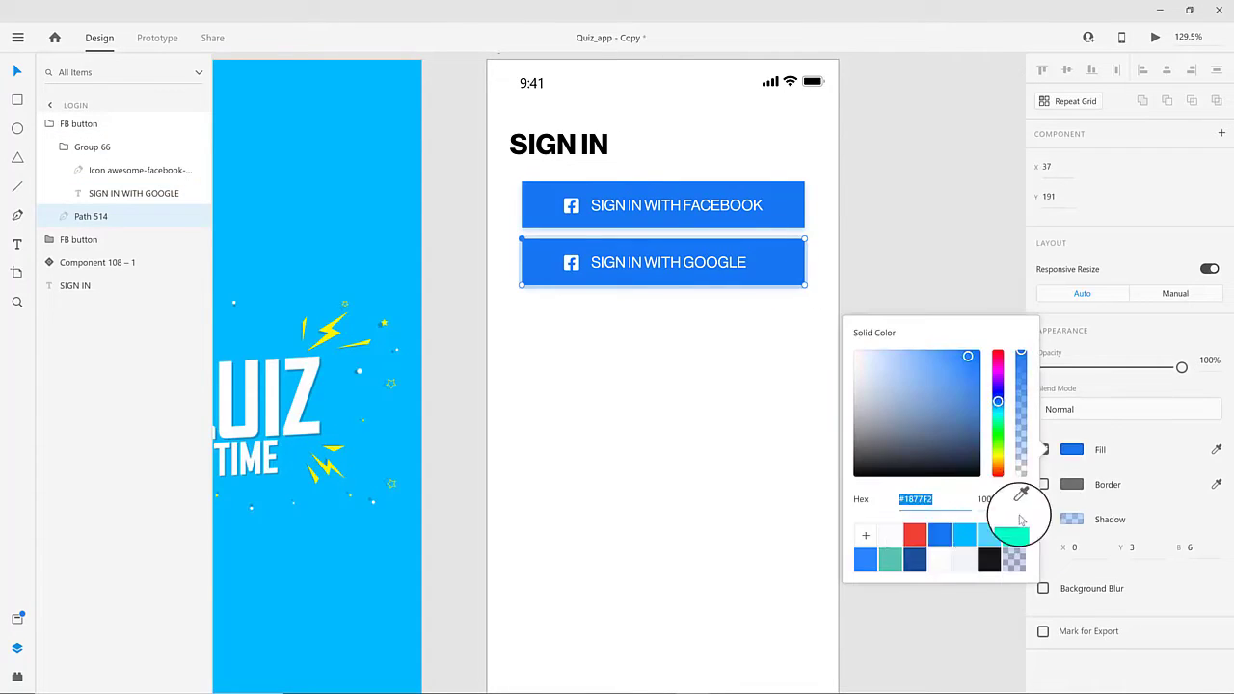
{"action": "left_click", "coordinate": [1119, 491]}
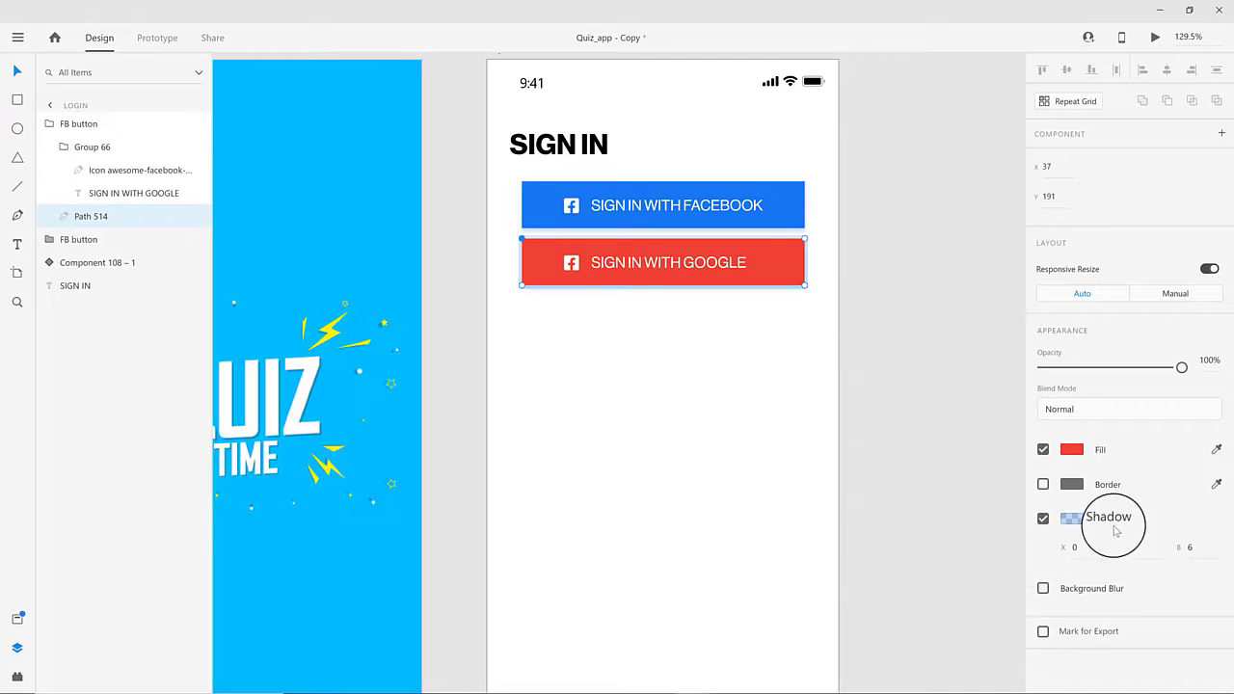
- Match the Google button's shadow to its red background color and lower the shadow's opacity
{"action": "left_click", "coordinate": [1072, 519]}
{"action": "left_click", "coordinate": [1020, 559]}
{"action": "left_click", "coordinate": [774, 275]}
{"action": "left_click_drag", "start_coordinate": [1020, 412], "coordinate": [1020, 495]}
{"action": "left_click", "coordinate": [20, 73]}
{"action": "left_click", "coordinate": [603, 345]}
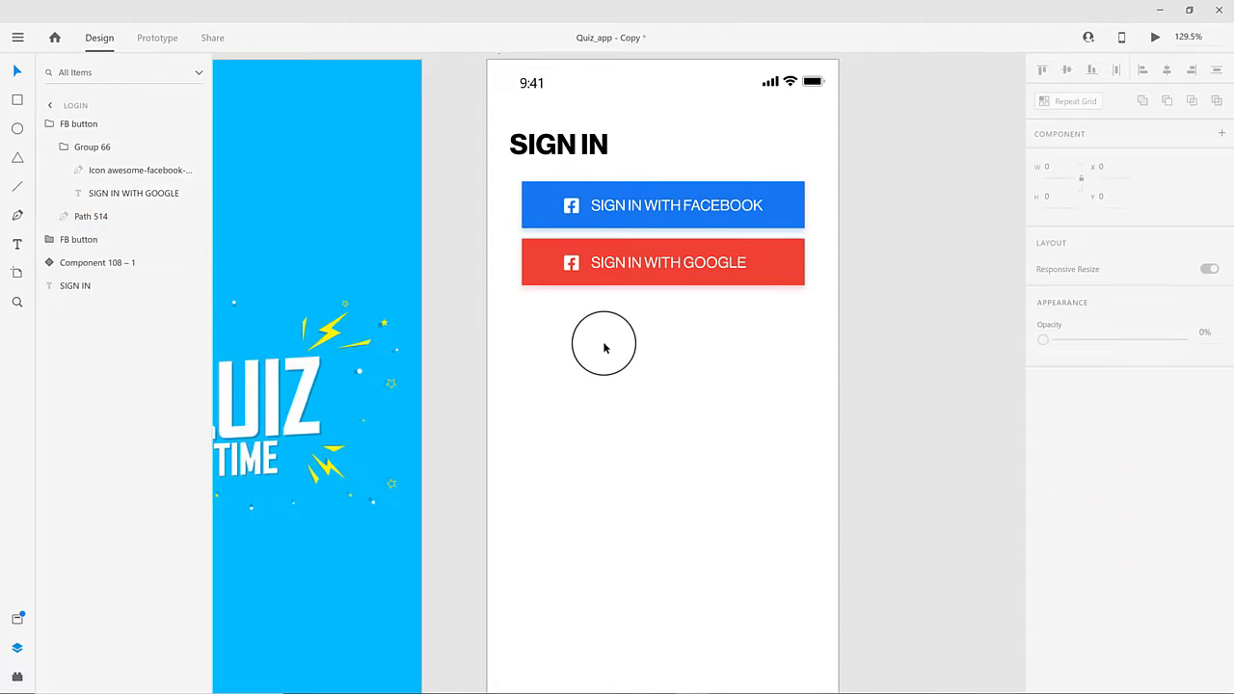
- Place the Google icon component from the document assets just below the red button's Facebook icon
{"action": "scroll", "coordinate": [603, 345], "scroll_direction": "left", "scroll_amount": 1}
{"action": "left_click", "coordinate": [21, 676]}
{"action": "left_click", "coordinate": [17, 647]}
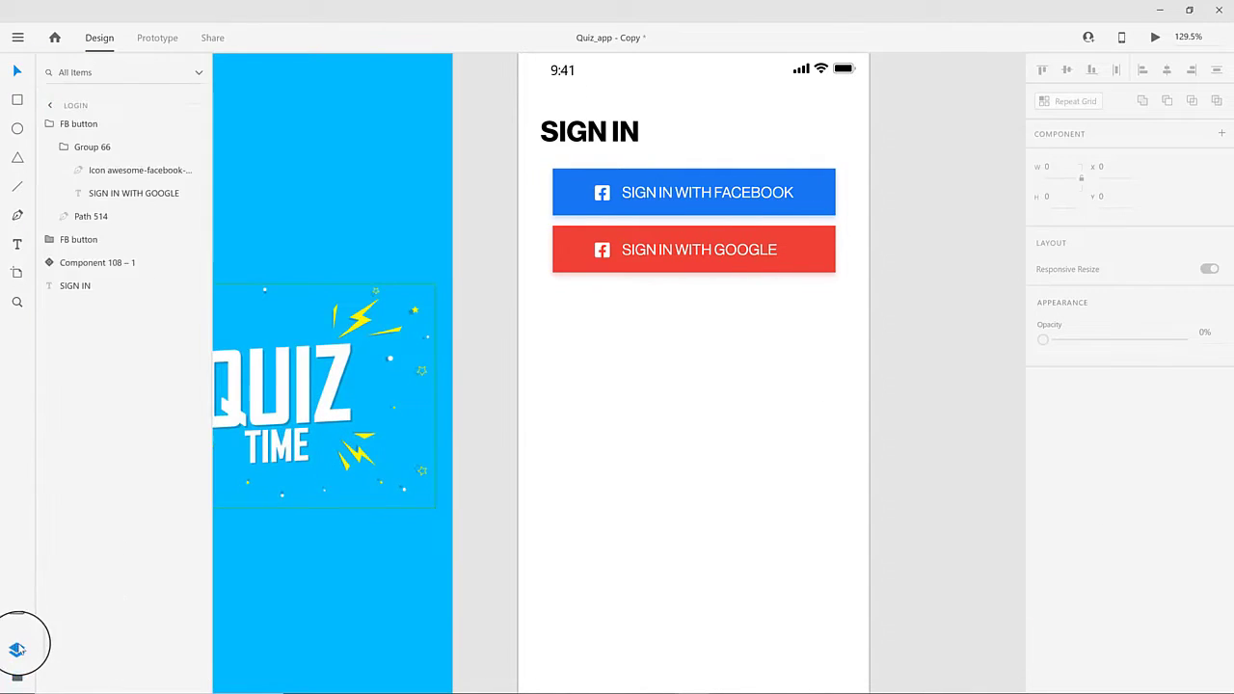
{"action": "left_click", "coordinate": [16, 618]}
{"action": "left_click_drag", "start_coordinate": [67, 335], "coordinate": [612, 277]}
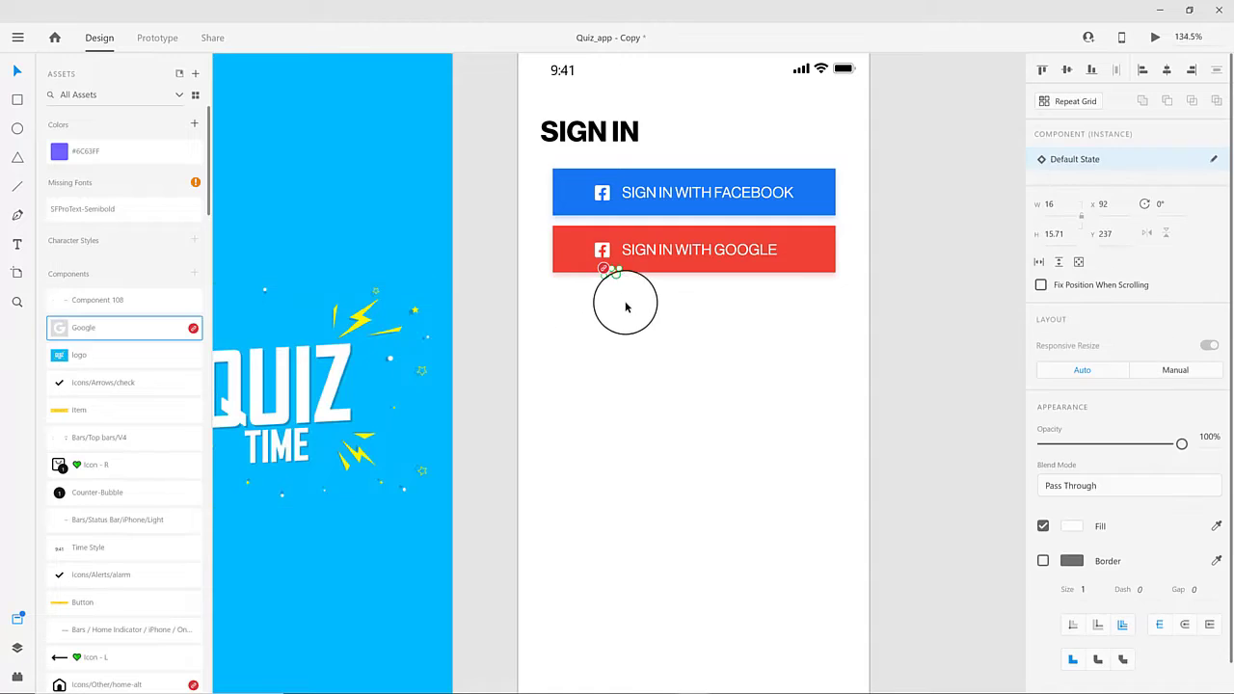
- Replace the Facebook icon on the red button with the Google icon, deleting the old icon
{"action": "scroll", "coordinate": [626, 299], "scroll_direction": "up", "scroll_amount": 5}
{"action": "left_click_drag", "start_coordinate": [578, 460], "coordinate": [581, 341]}
{"action": "double_click", "coordinate": [551, 339]}
{"action": "key", "text": "Delete"}
{"action": "left_click", "coordinate": [539, 383]}
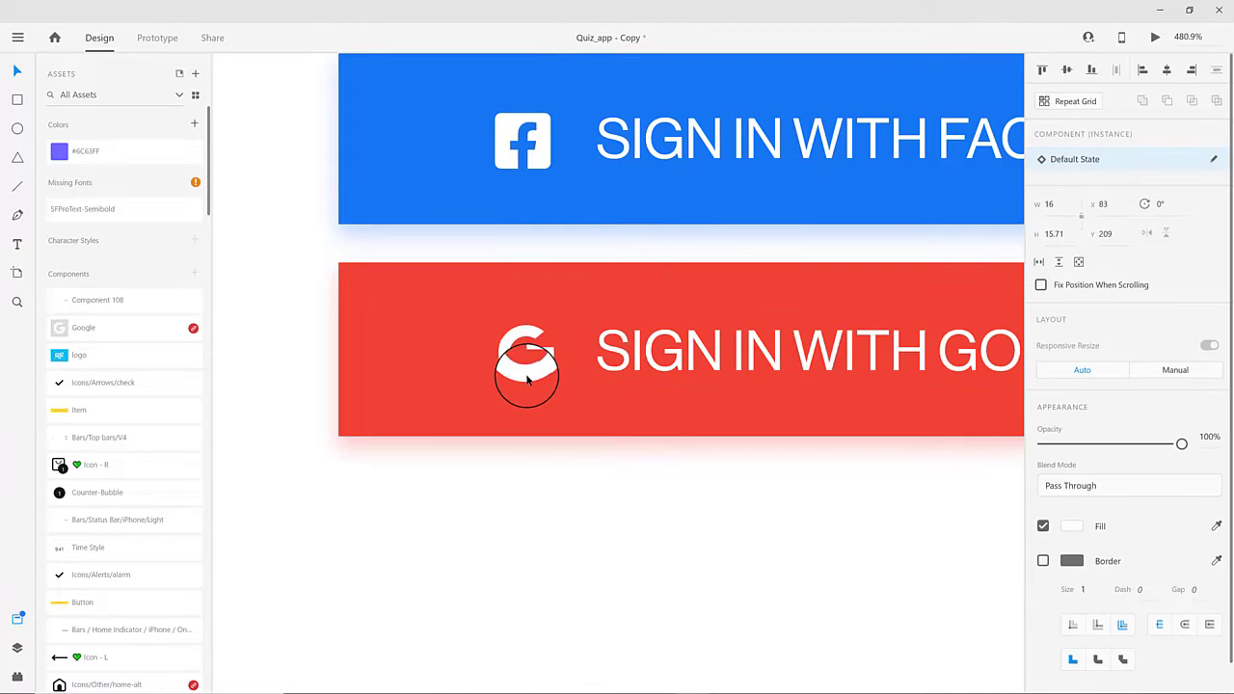
- Move the Google icon layer into the red button's group
{"action": "scroll", "coordinate": [546, 491], "scroll_direction": "down", "scroll_amount": 5}
{"action": "left_click", "coordinate": [17, 646]}
{"action": "left_click", "coordinate": [87, 125]}
{"action": "left_click", "coordinate": [84, 242]}
{"action": "left_click_drag", "start_coordinate": [83, 128], "coordinate": [91, 174]}
{"action": "left_click", "coordinate": [48, 123]}
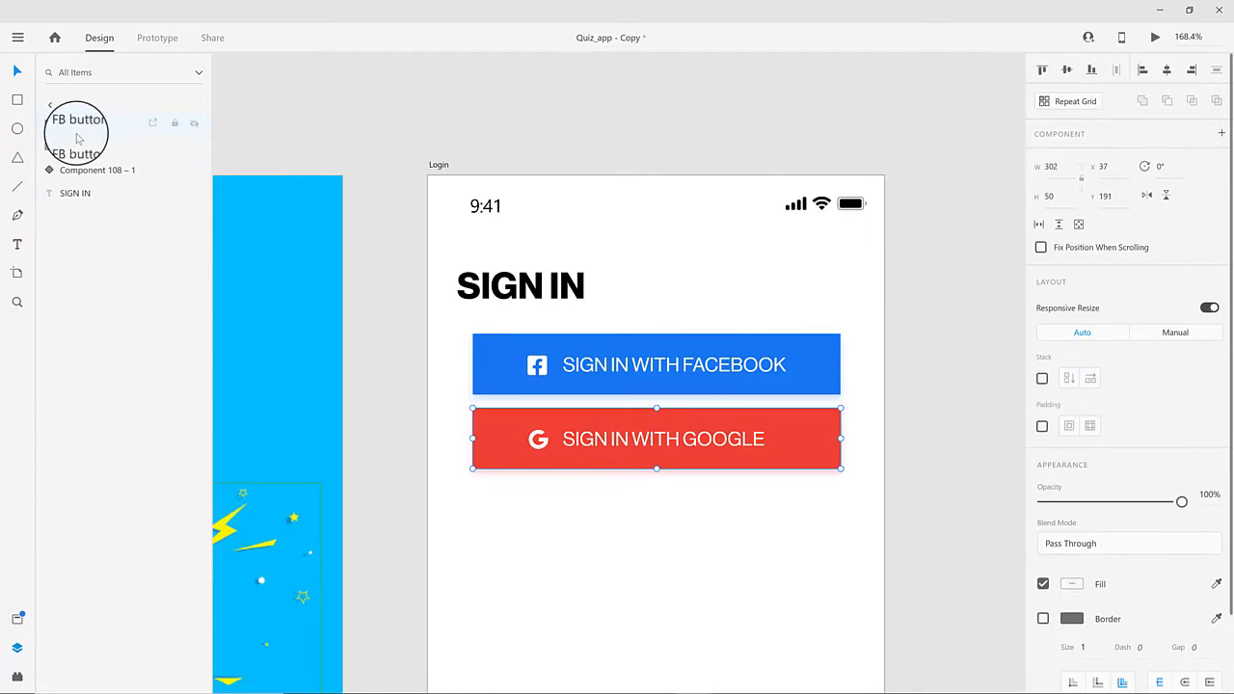
- Rename the red button's group as Google button
{"action": "double_click", "coordinate": [81, 126]}
{"action": "type", "text": "G"}
{"action": "double_click", "coordinate": [91, 126]}
{"action": "scroll", "coordinate": [706, 551], "scroll_direction": "down", "scroll_amount": 5}
{"action": "left_click", "coordinate": [601, 261]}
{"action": "left_click", "coordinate": [611, 459]}
{"action": "scroll", "coordinate": [611, 459], "scroll_direction": "down", "scroll_amount": 1}
{"action": "left_click", "coordinate": [758, 264]}
{"action": "left_click", "coordinate": [730, 316]}
{"action": "left_click", "coordinate": [648, 474]}
{"action": "left_click_drag", "start_coordinate": [648, 474], "coordinate": [658, 399]}
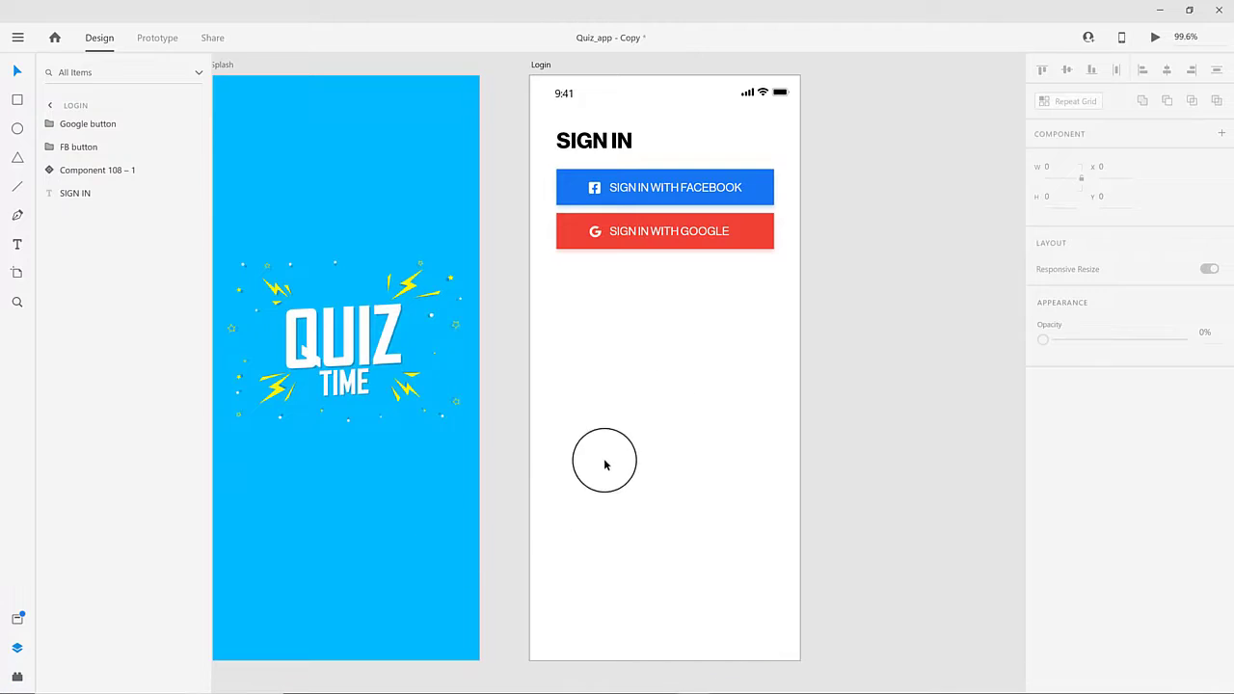
- Add the label User name below the Google button in 16-size 55 Roman text with a near-black fill
{"action": "left_click_drag", "start_coordinate": [645, 457], "coordinate": [608, 460]}
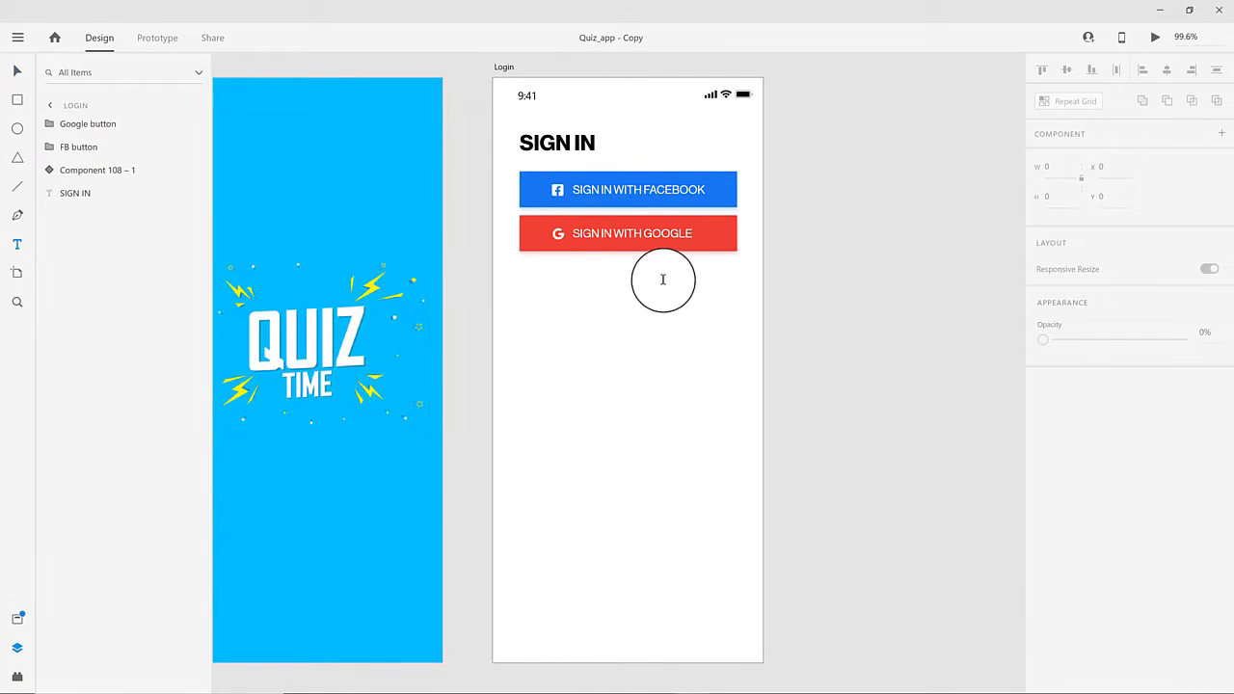
{"action": "left_click", "coordinate": [527, 281]}
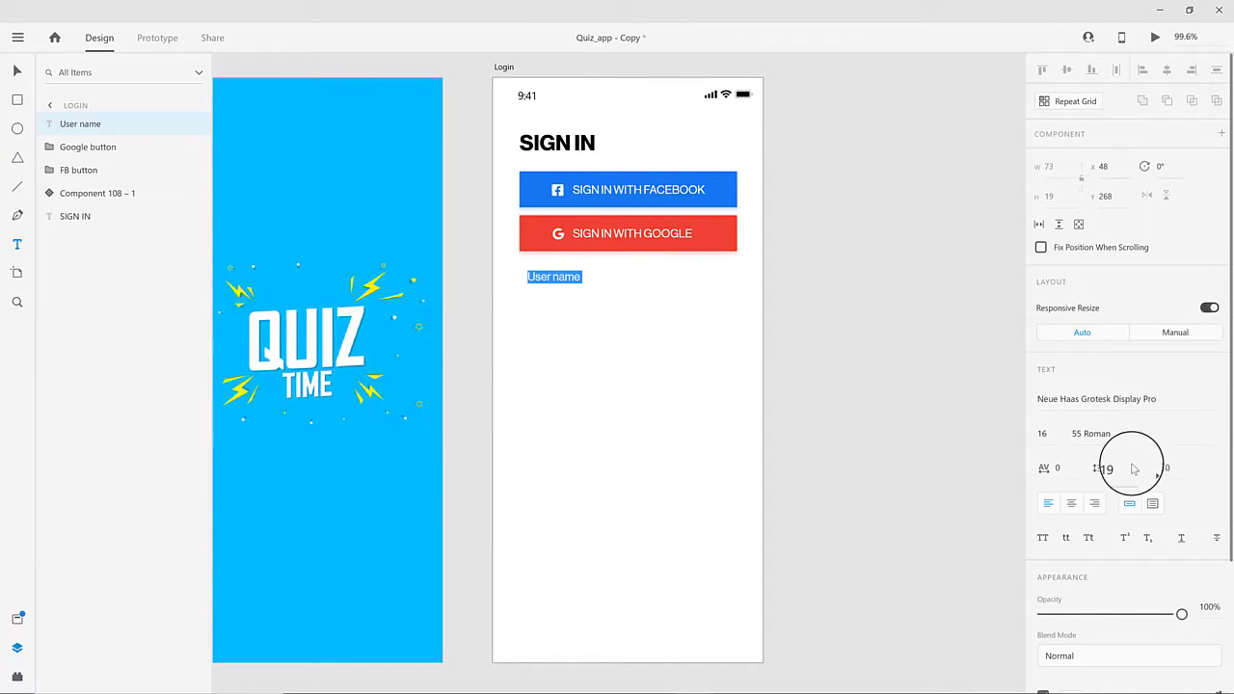
{"action": "scroll", "coordinate": [1169, 443], "scroll_direction": "down", "scroll_amount": 1}
{"action": "left_click", "coordinate": [1070, 601]}
{"action": "left_click", "coordinate": [989, 670]}
{"action": "left_click", "coordinate": [568, 280]}
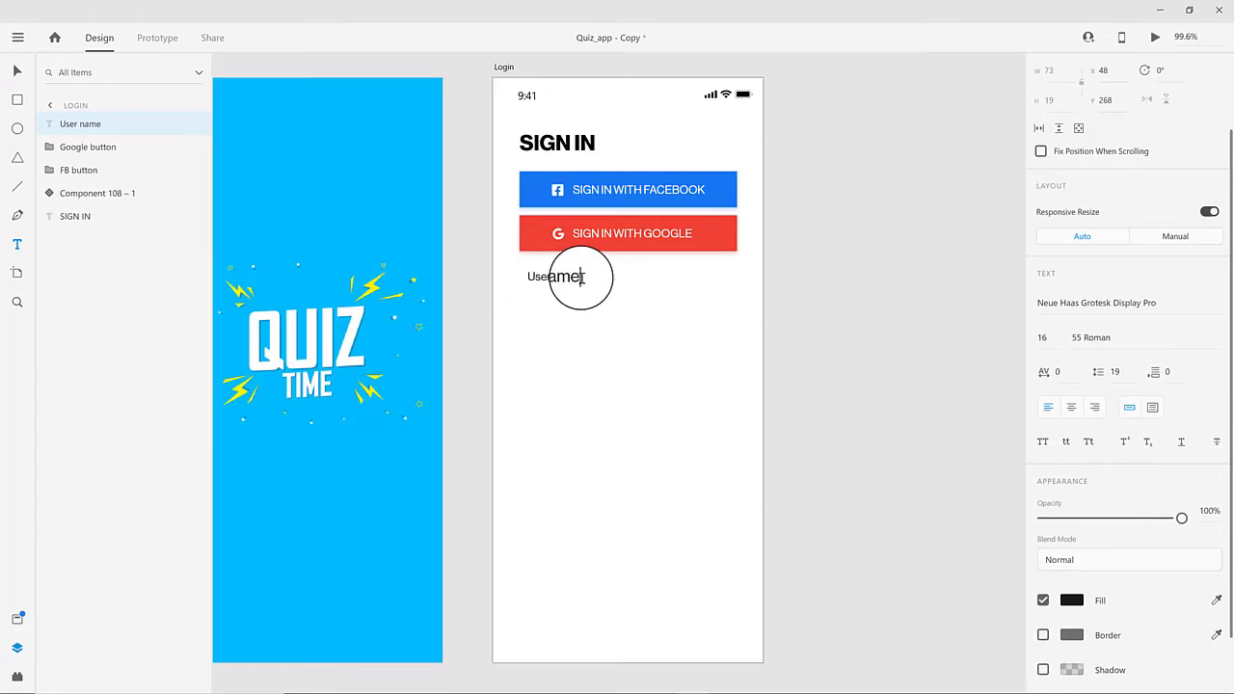
- Draw a horizontal line about 291 px long beneath the User name label
{"action": "left_click_drag", "start_coordinate": [530, 315], "coordinate": [741, 339]}
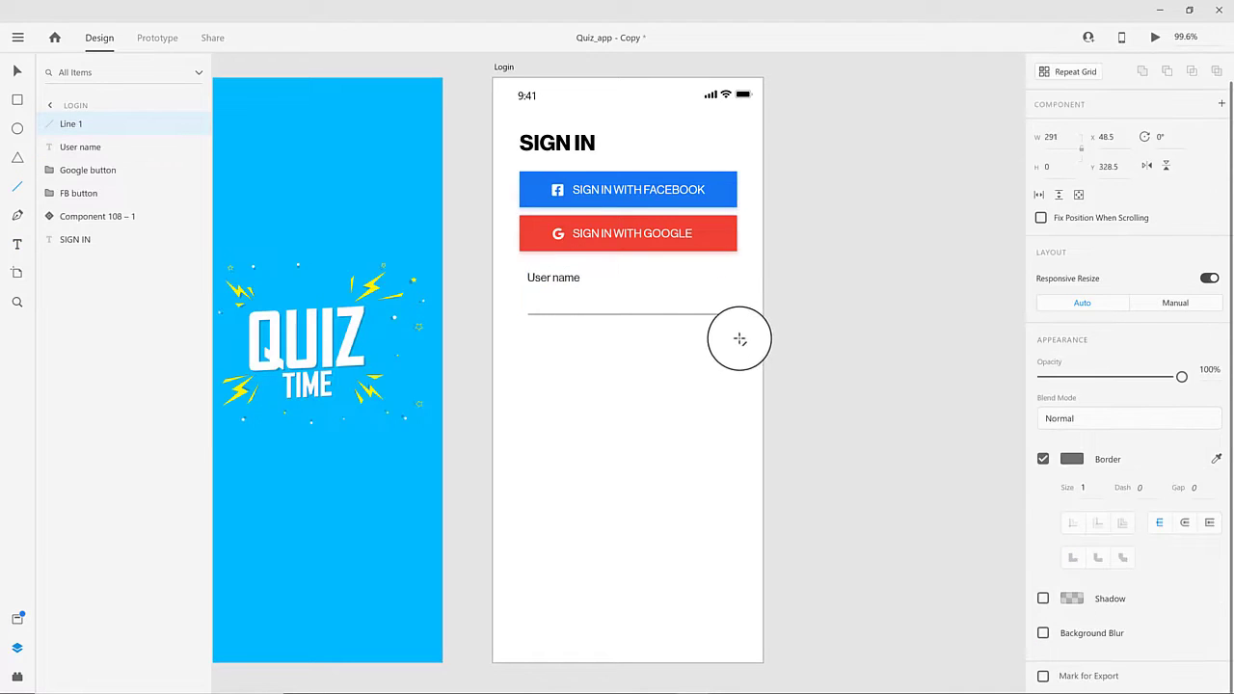
- Recolour the line under User name to a light grey-blue border and save that colour as a swatch
{"action": "left_click", "coordinate": [1071, 458]}
{"action": "left_click", "coordinate": [960, 555]}
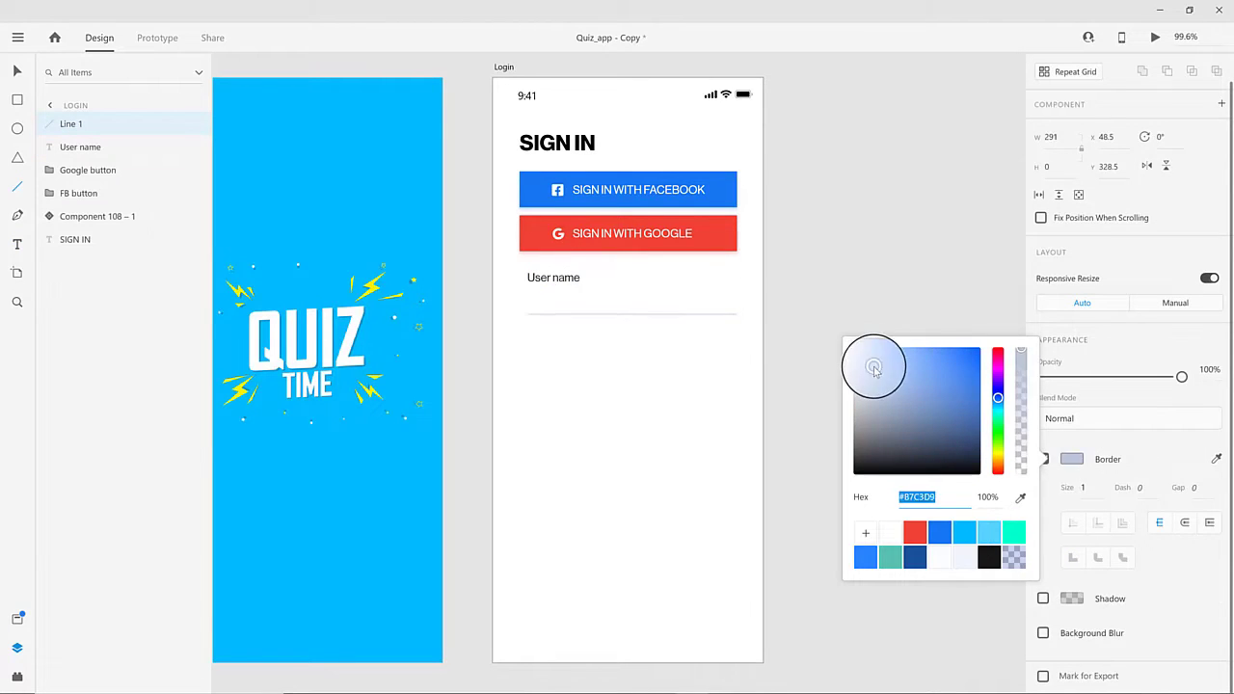
{"action": "left_click", "coordinate": [864, 532]}
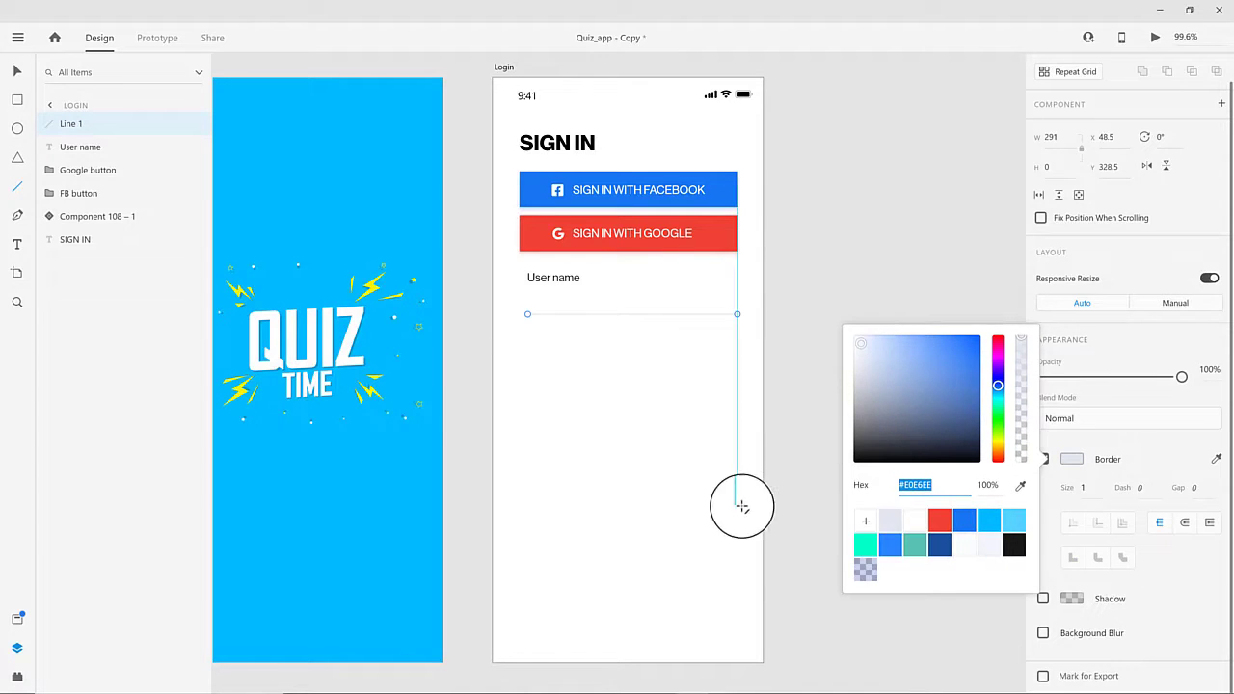
{"action": "left_click", "coordinate": [633, 333]}
{"action": "left_click", "coordinate": [569, 315]}
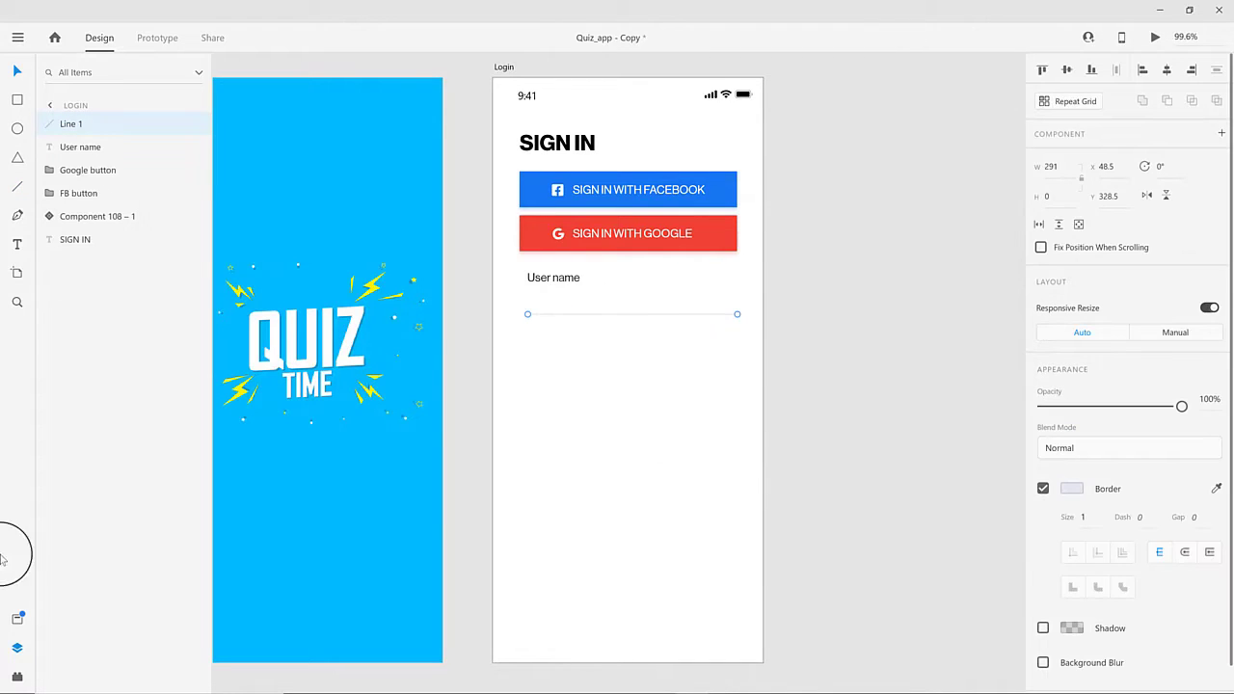
- Duplicate the User name label and its line below the first field, and reword the copied label as Password
{"action": "left_click_drag", "start_coordinate": [520, 267], "coordinate": [680, 344]}
{"action": "left_click_drag", "start_coordinate": [558, 278], "coordinate": [559, 345], "text": "alt"}
{"action": "double_click", "coordinate": [559, 341]}
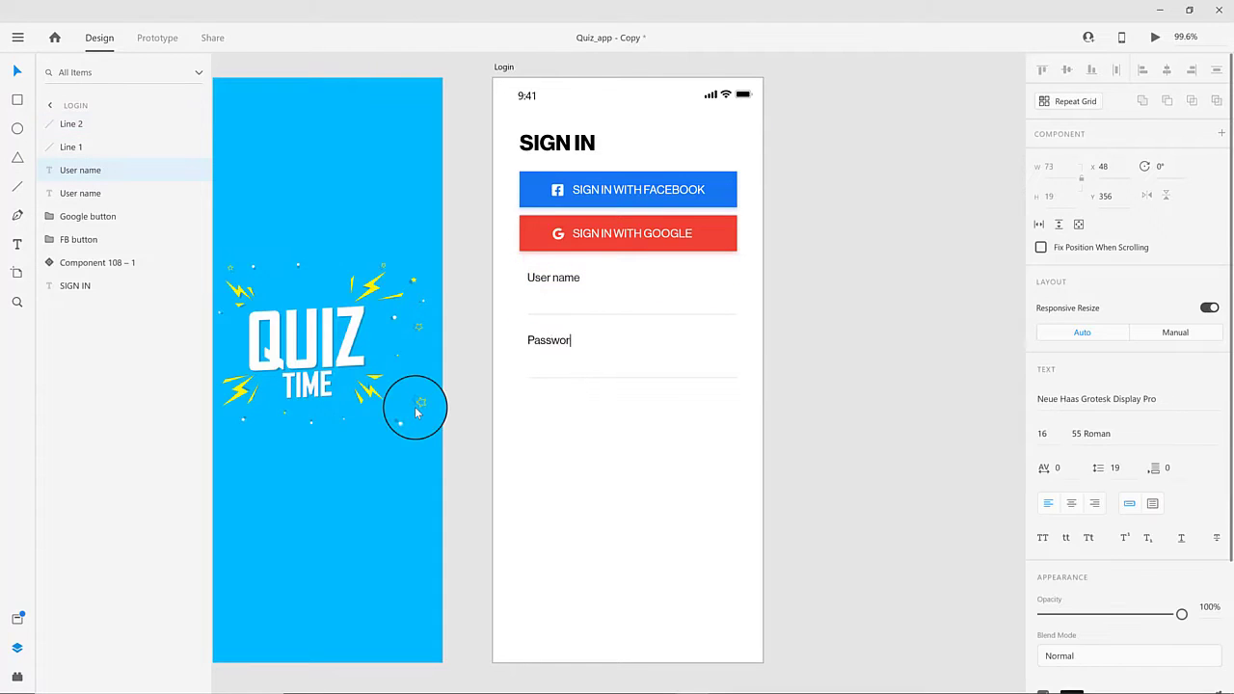
- Set the User name and Password labels to size 14 in the 65 Medium weight
{"action": "left_click", "coordinate": [554, 277], "text": "shift"}
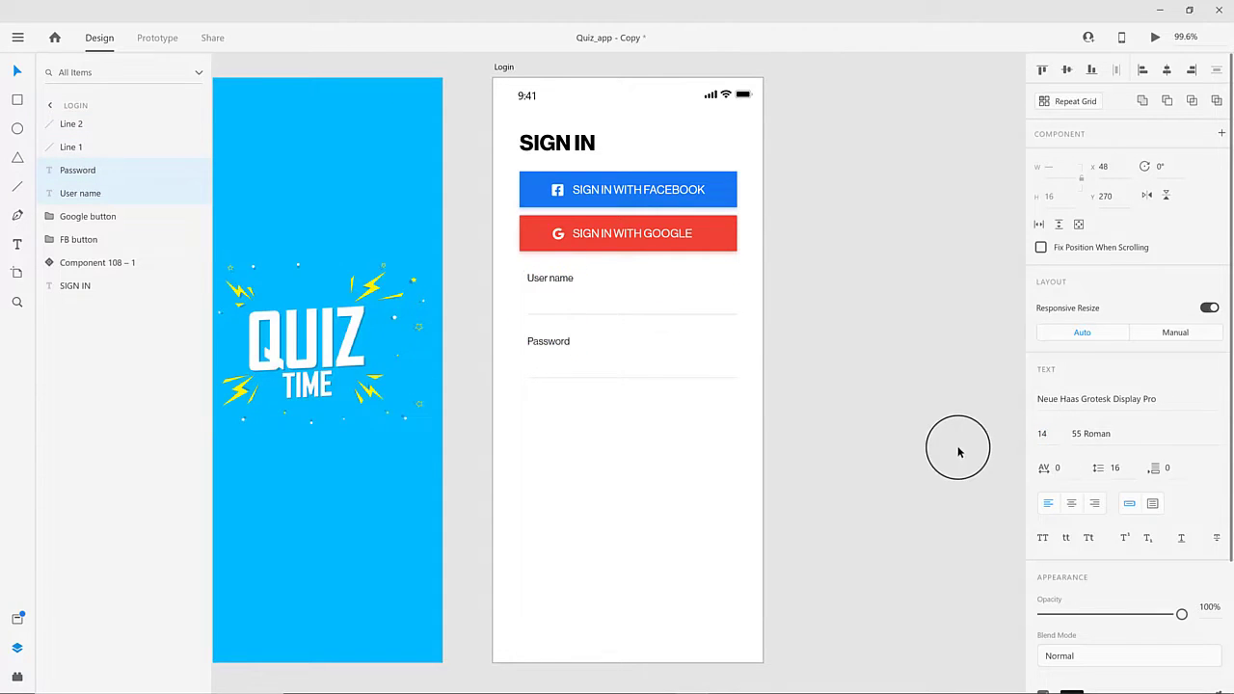
{"action": "left_click", "coordinate": [590, 444]}
{"action": "left_click", "coordinate": [552, 278]}
{"action": "left_click", "coordinate": [550, 343], "text": "shift"}
{"action": "left_click", "coordinate": [1205, 432]}
{"action": "left_click", "coordinate": [1118, 460]}
{"action": "left_click", "coordinate": [612, 469]}
{"action": "scroll", "coordinate": [611, 469], "scroll_direction": "up", "scroll_amount": 1}
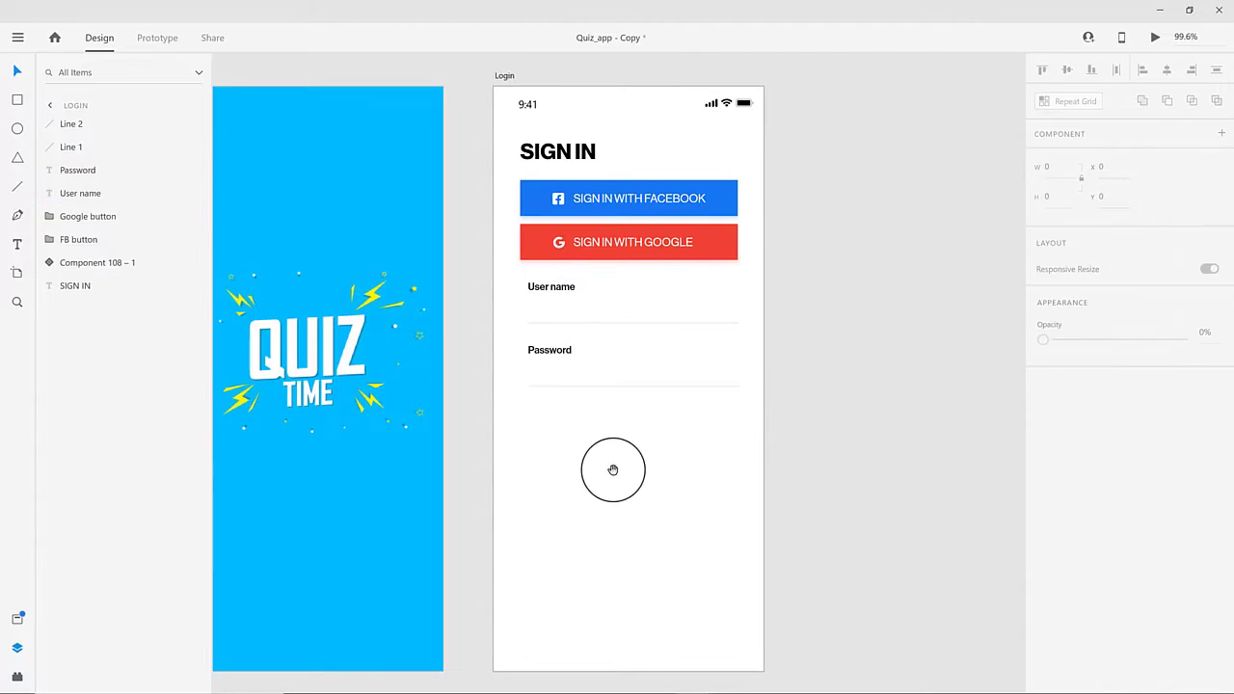
- Search the Icons 4 Design plugin for user and place the user-alt icon in the User name field
{"action": "left_click", "coordinate": [27, 680]}
{"action": "double_click", "coordinate": [86, 142]}
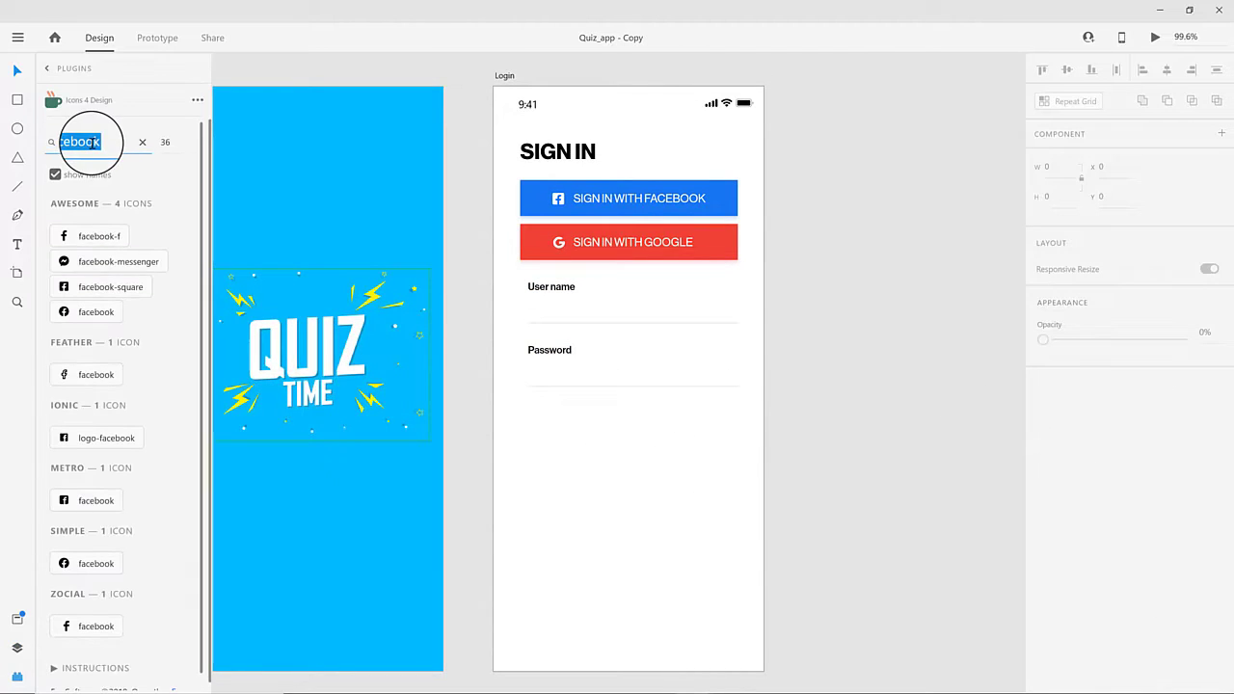
{"action": "type", "text": "user"}
{"action": "left_click_drag", "start_coordinate": [63, 260], "coordinate": [509, 328]}
{"action": "scroll", "coordinate": [567, 308], "scroll_direction": "up", "scroll_amount": 3}
- Search the icon plugin for lock and place the unlock-alt icon in the Password field
{"action": "double_click", "coordinate": [87, 144]}
{"action": "type", "text": "lock"}
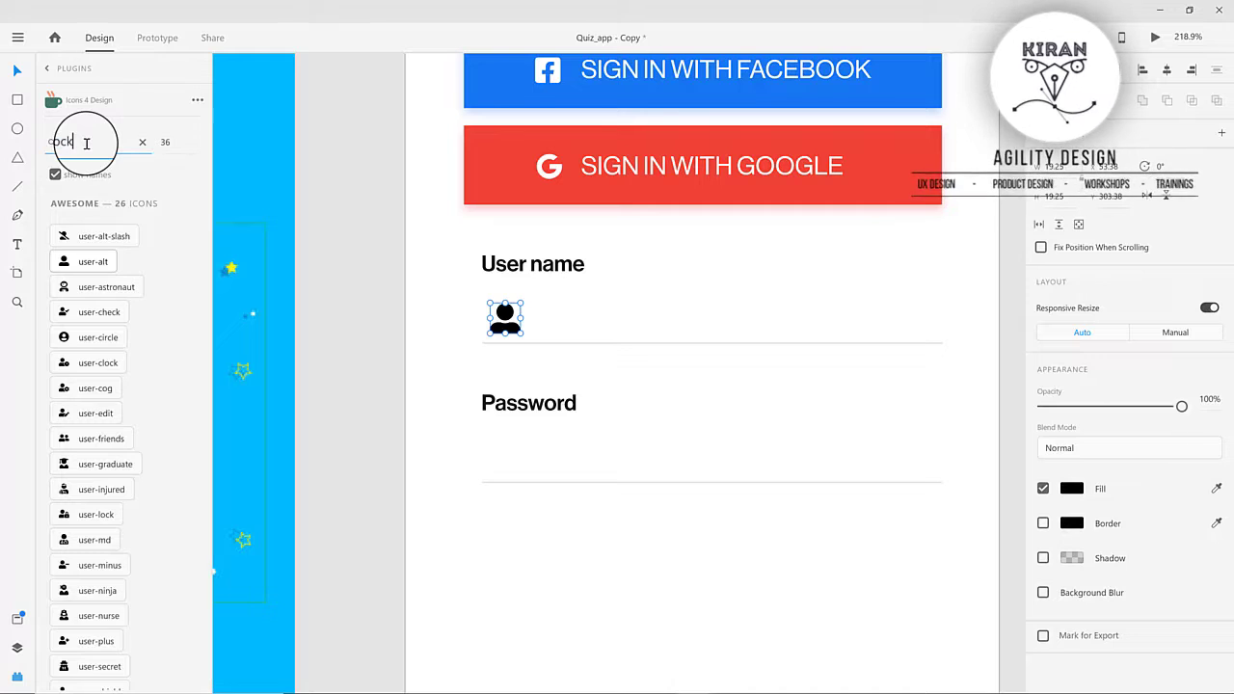
{"action": "left_click_drag", "start_coordinate": [97, 283], "coordinate": [514, 467]}
{"action": "left_click", "coordinate": [553, 410]}
{"action": "scroll", "coordinate": [569, 472], "scroll_direction": "down", "scroll_amount": 4}
{"action": "scroll", "coordinate": [569, 482], "scroll_direction": "down", "scroll_amount": 3}
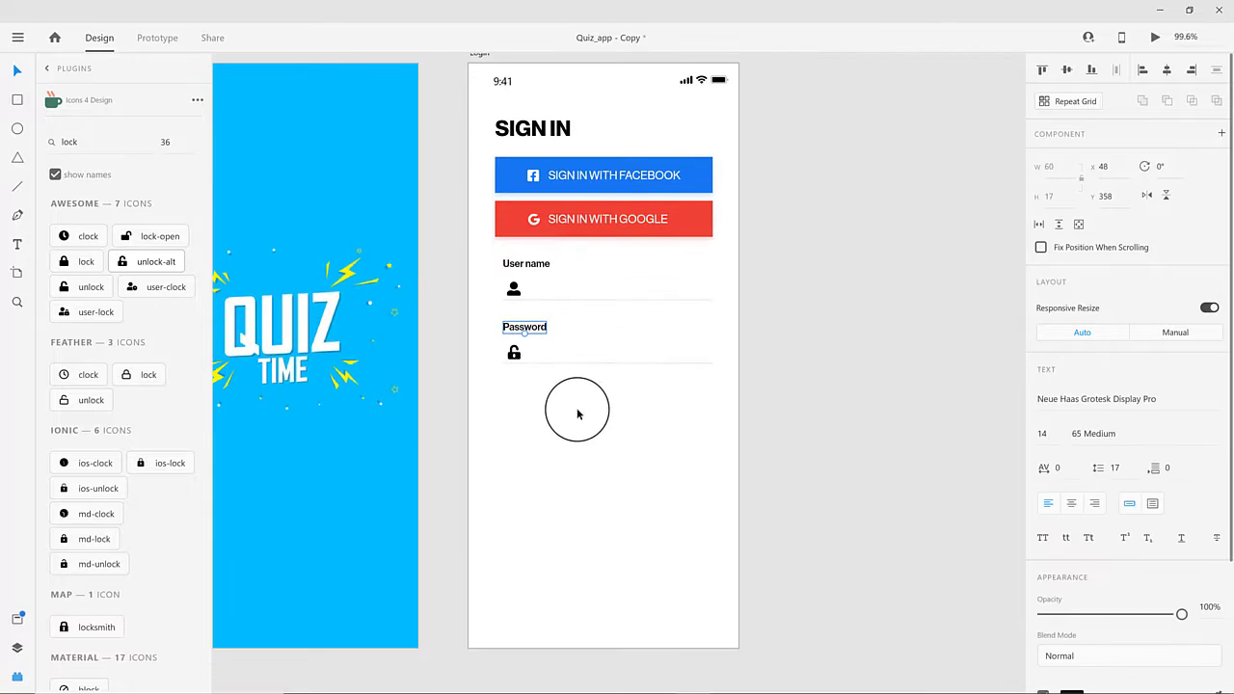
- Duplicate the Facebook button below the Password field, reword it as LOGIN and delete its Facebook icon
{"action": "left_click", "coordinate": [665, 188]}
{"action": "left_click_drag", "start_coordinate": [646, 198], "coordinate": [623, 395]}
{"action": "double_click", "coordinate": [623, 405]}
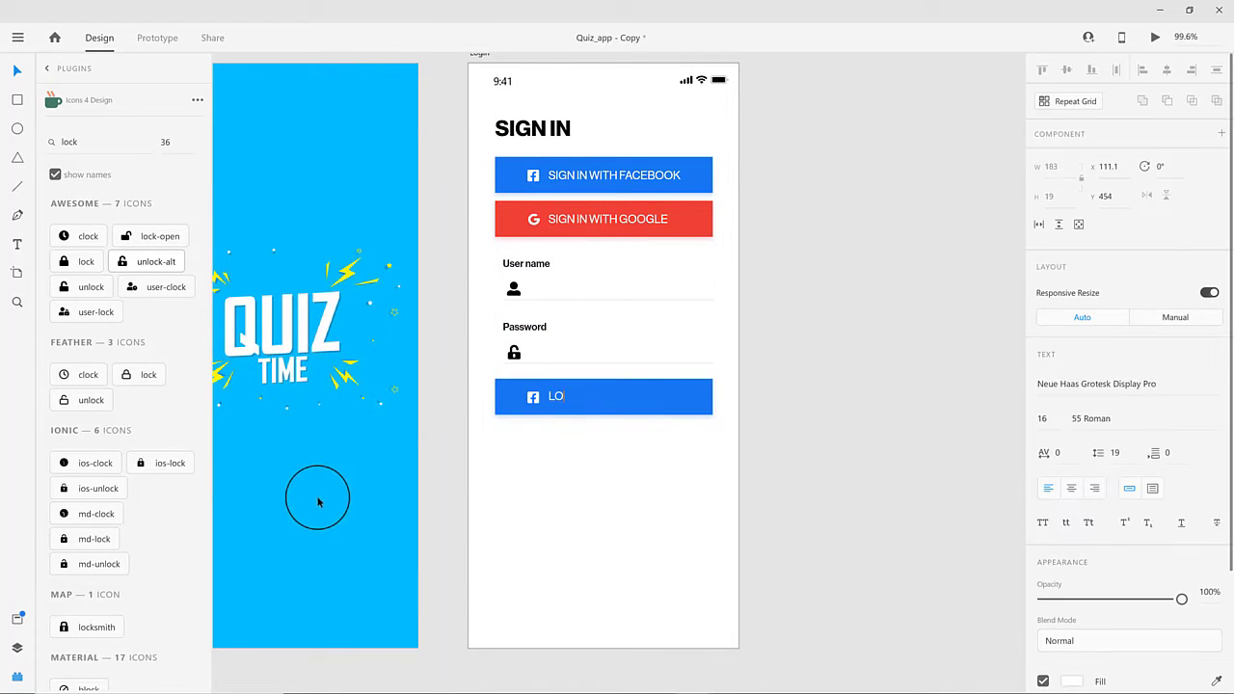
{"action": "left_click", "coordinate": [536, 400]}
{"action": "key", "text": "Delete"}
- Give the LOGIN text a bolder font weight and centre it horizontally on its button
{"action": "left_click", "coordinate": [575, 396]}
{"action": "left_click", "coordinate": [627, 405], "text": "shift"}
{"action": "left_click", "coordinate": [1167, 72]}
{"action": "scroll", "coordinate": [1002, 191], "scroll_direction": "right", "scroll_amount": 1}
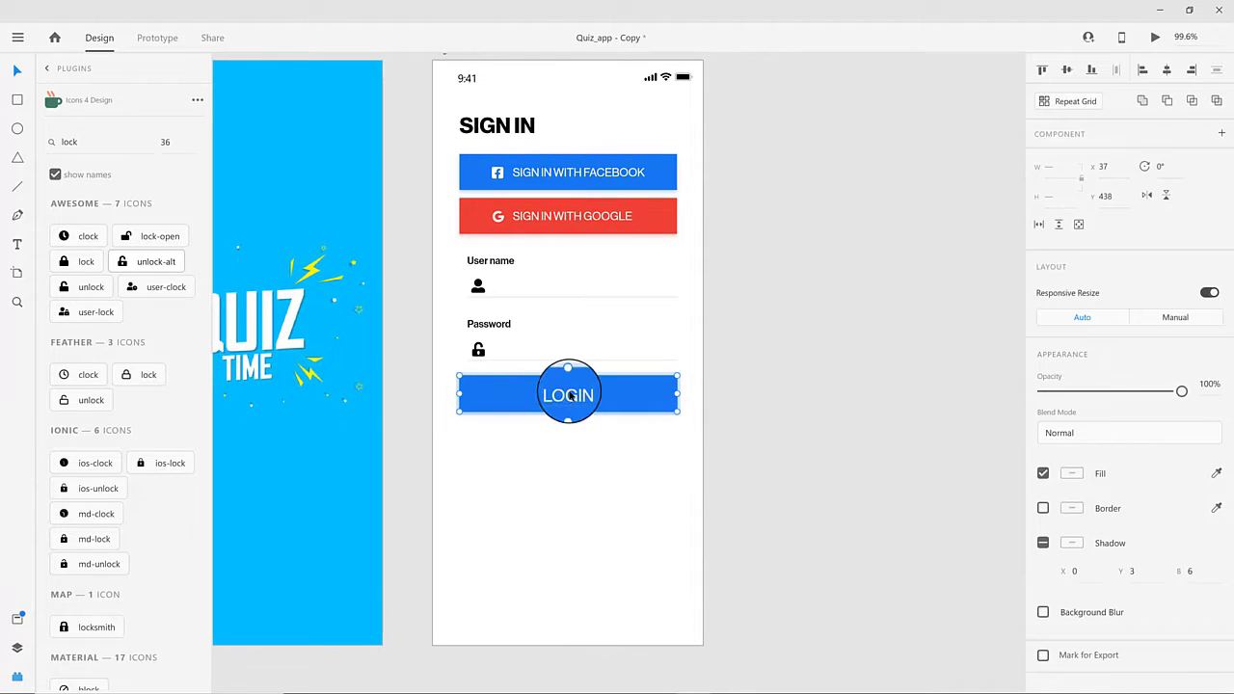
{"action": "double_click", "coordinate": [567, 390]}
{"action": "left_click", "coordinate": [1200, 418]}
{"action": "left_click", "coordinate": [1099, 476]}
{"action": "left_click", "coordinate": [628, 404], "text": "shift"}
{"action": "left_click", "coordinate": [1166, 70]}
{"action": "left_click", "coordinate": [691, 430]}
- Fill the LOGIN button's rectangle with a horizontal linear gradient between light blue and blue
{"action": "left_click", "coordinate": [663, 405]}
{"action": "double_click", "coordinate": [661, 405]}
{"action": "left_click", "coordinate": [1071, 507]}
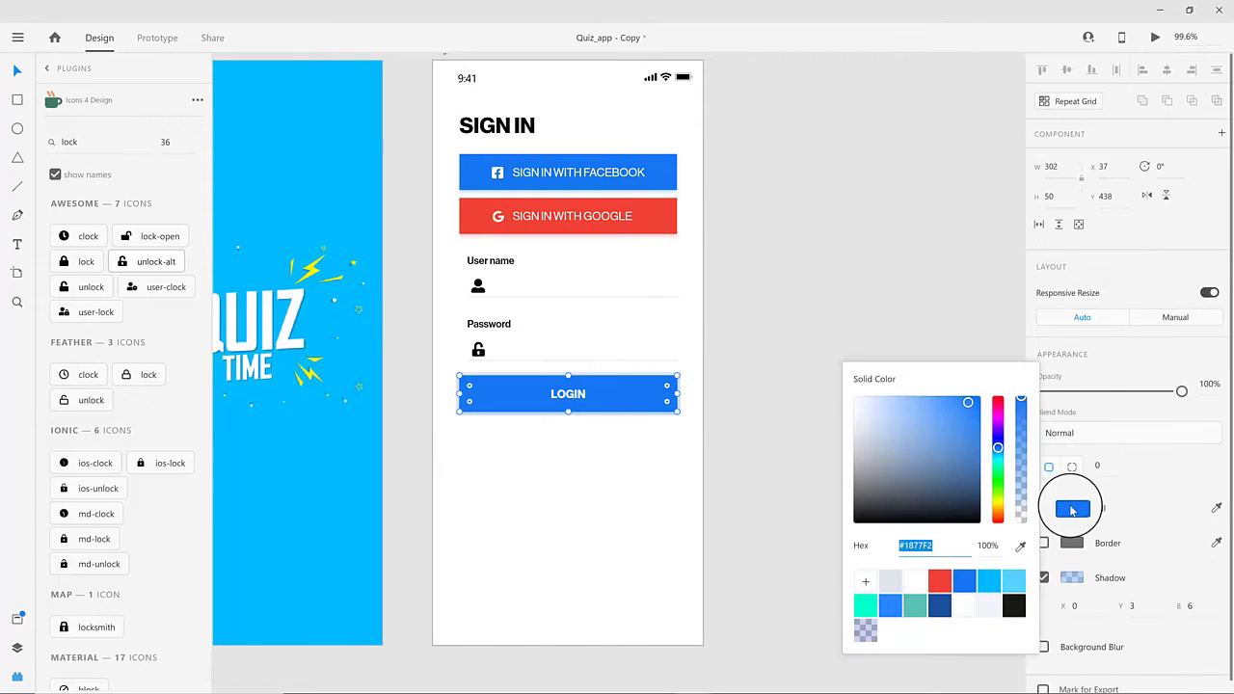
{"action": "left_click", "coordinate": [876, 377]}
{"action": "left_click", "coordinate": [880, 401]}
{"action": "left_click_drag", "start_coordinate": [569, 414], "coordinate": [462, 393]}
{"action": "left_click_drag", "start_coordinate": [567, 376], "coordinate": [677, 403]}
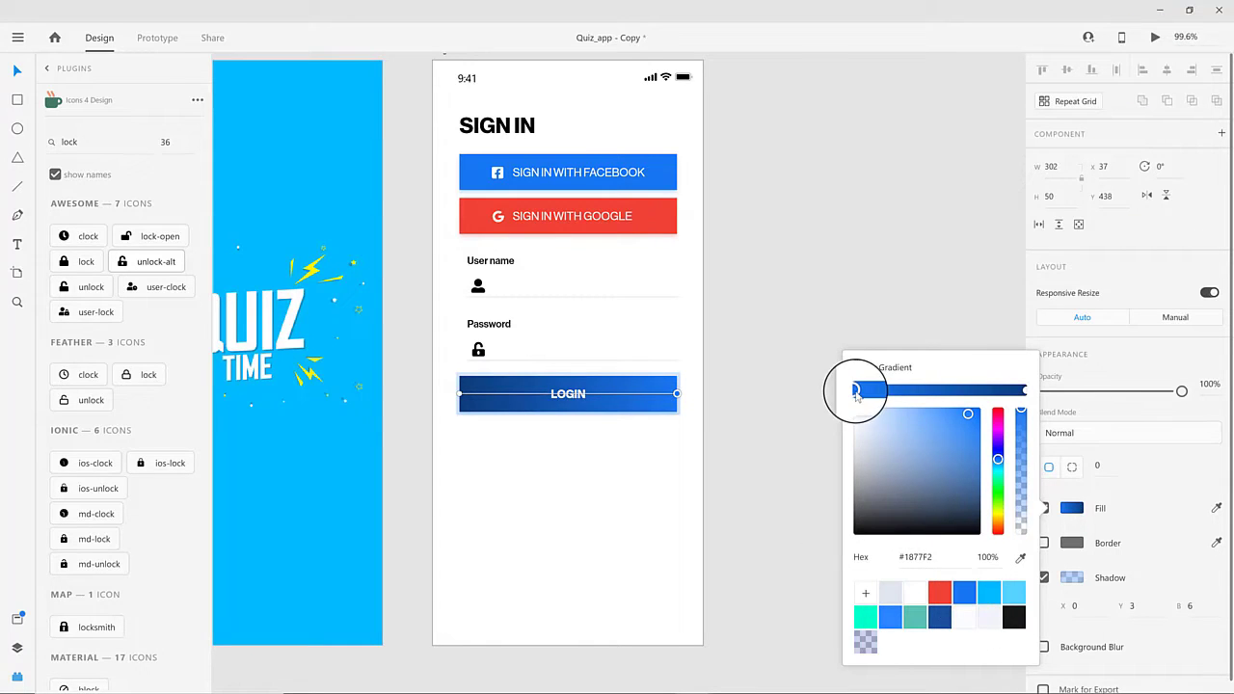
{"action": "left_click", "coordinate": [990, 593]}
{"action": "left_click", "coordinate": [648, 505]}
- Reverse the LOGIN button's gradient so it runs from blue at its left end to light blue at its right end
{"action": "left_click", "coordinate": [664, 396]}
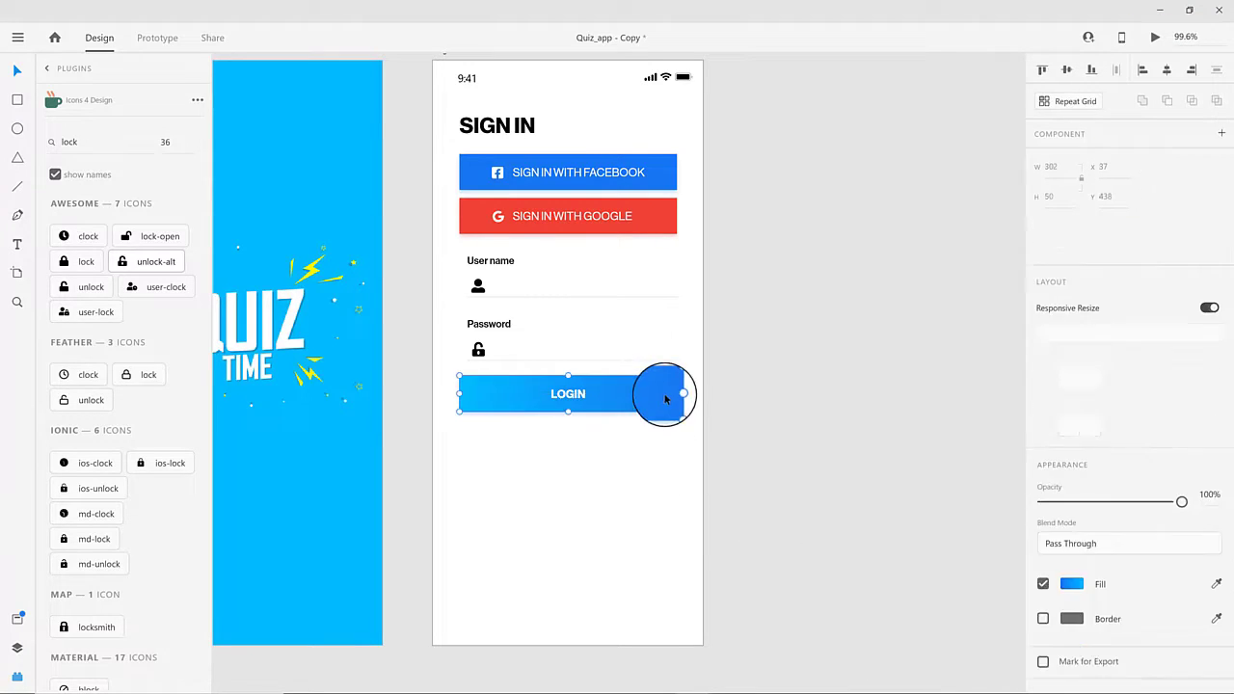
{"action": "left_click", "coordinate": [1071, 585]}
{"action": "left_click", "coordinate": [944, 418]}
{"action": "key", "text": "ctrl+z"}
{"action": "left_click_drag", "start_coordinate": [677, 394], "coordinate": [513, 421]}
{"action": "left_click_drag", "start_coordinate": [459, 393], "coordinate": [674, 395]}
{"action": "left_click_drag", "start_coordinate": [513, 423], "coordinate": [485, 408]}
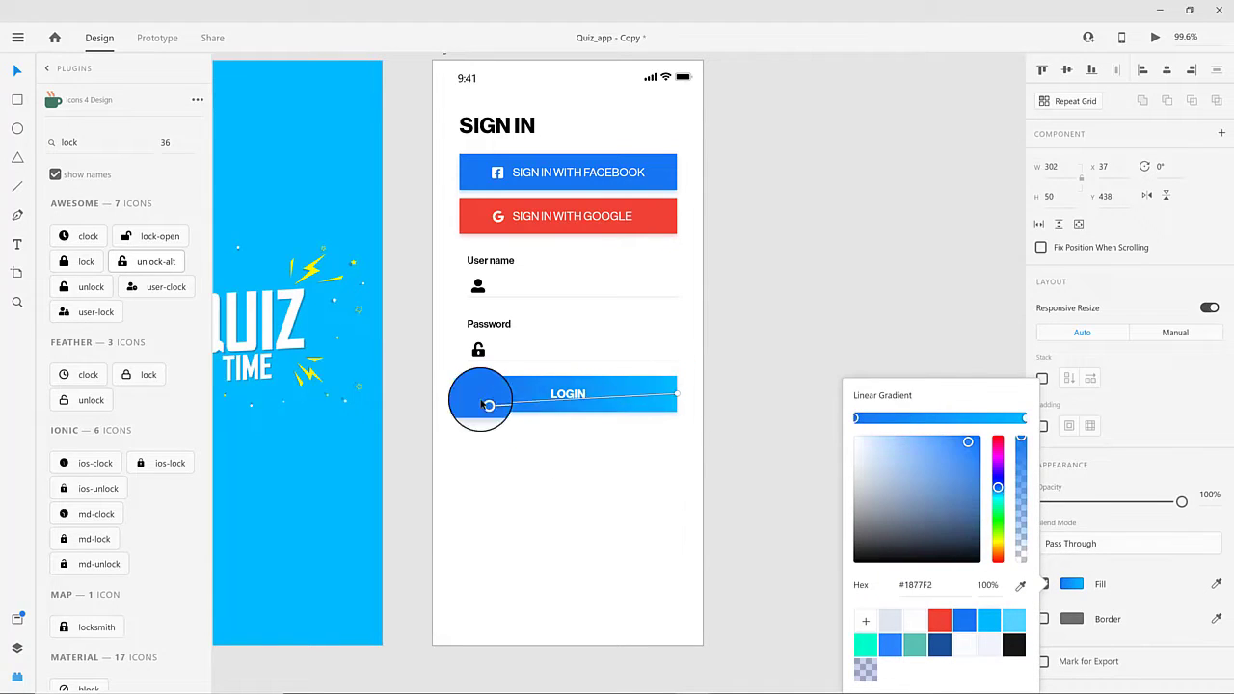
{"action": "left_click", "coordinate": [620, 475]}
- Move the LOGIN button slightly lower, to Y 451
{"action": "scroll", "coordinate": [617, 462], "scroll_direction": "up", "scroll_amount": 1}
{"action": "left_click", "coordinate": [601, 443]}
{"action": "left_click_drag", "start_coordinate": [638, 430], "coordinate": [636, 438]}
- Set the LOGIN button's shadow colour to light blue #00BBFF and reduce the shadow's opacity
{"action": "double_click", "coordinate": [660, 437]}
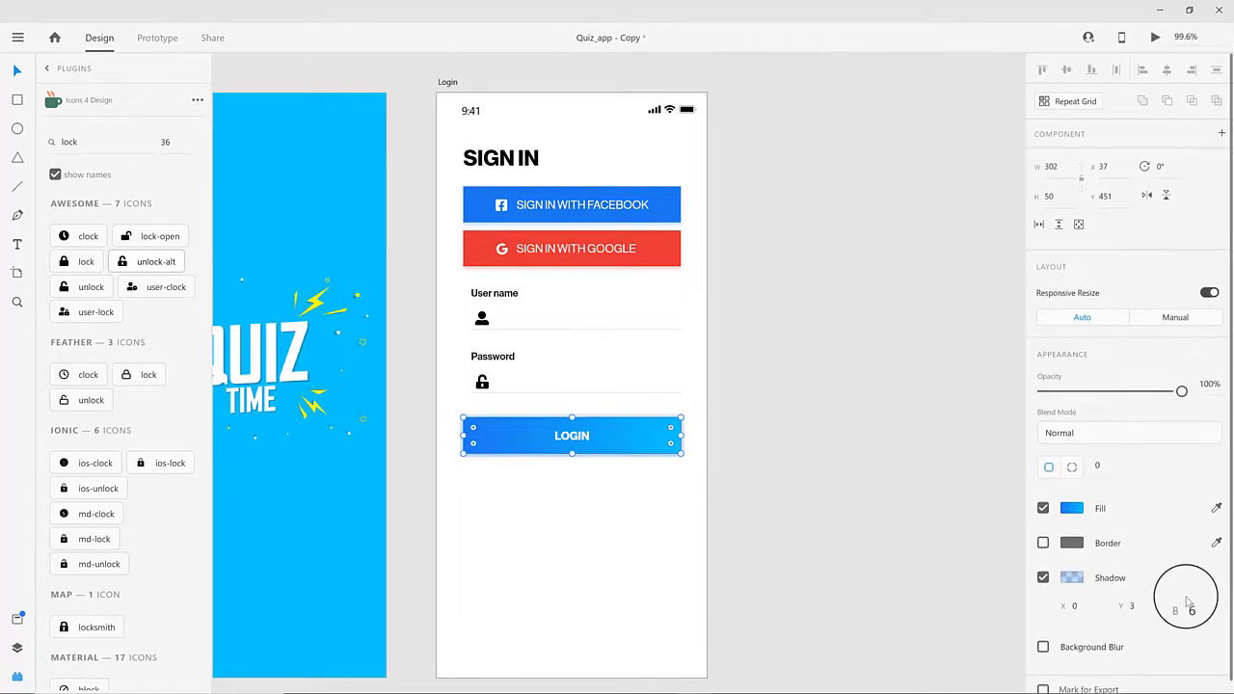
{"action": "scroll", "coordinate": [1154, 556], "scroll_direction": "down", "scroll_amount": 1}
{"action": "left_click", "coordinate": [1079, 563]}
{"action": "left_click", "coordinate": [996, 621]}
{"action": "left_click_drag", "start_coordinate": [977, 585], "coordinate": [1003, 586]}
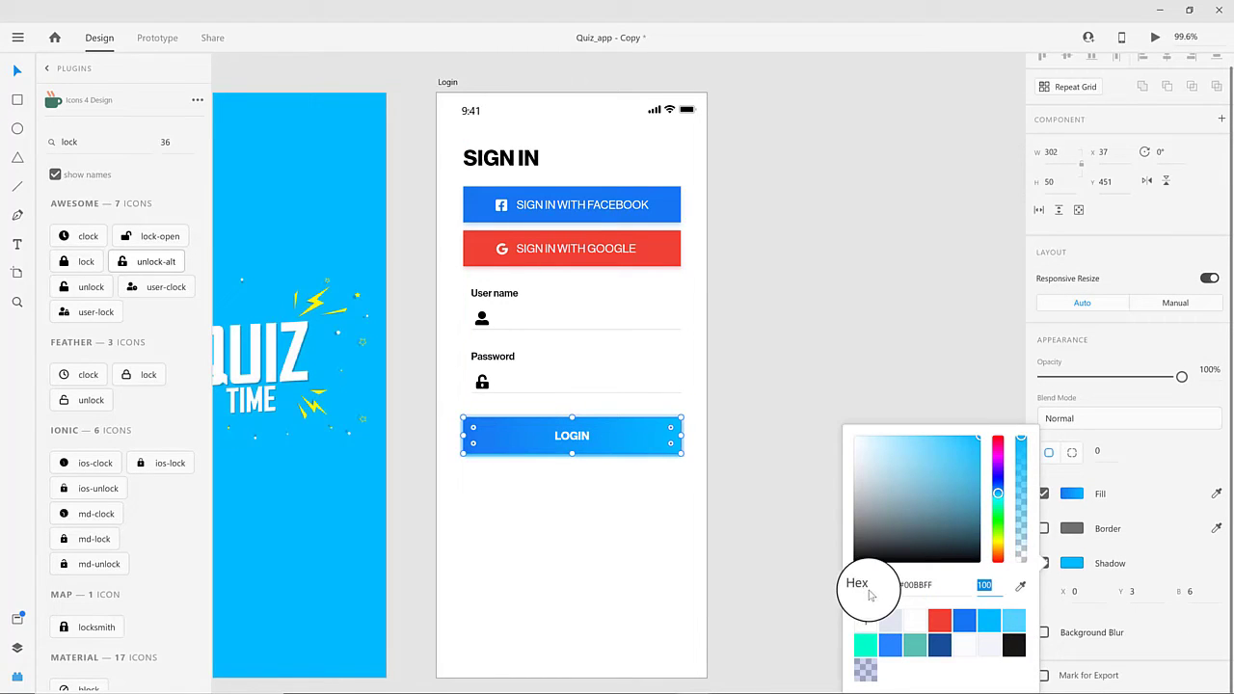
{"action": "left_click", "coordinate": [585, 515]}
- Move the User name label below the LOGIN button, reword it as Don't have an account? and centre it
{"action": "scroll", "coordinate": [771, 407], "scroll_direction": "down", "scroll_amount": 2}
{"action": "left_click", "coordinate": [806, 414]}
{"action": "left_click", "coordinate": [17, 244]}
{"action": "left_click", "coordinate": [531, 337]}
{"action": "left_click_drag", "start_coordinate": [516, 248], "coordinate": [510, 436]}
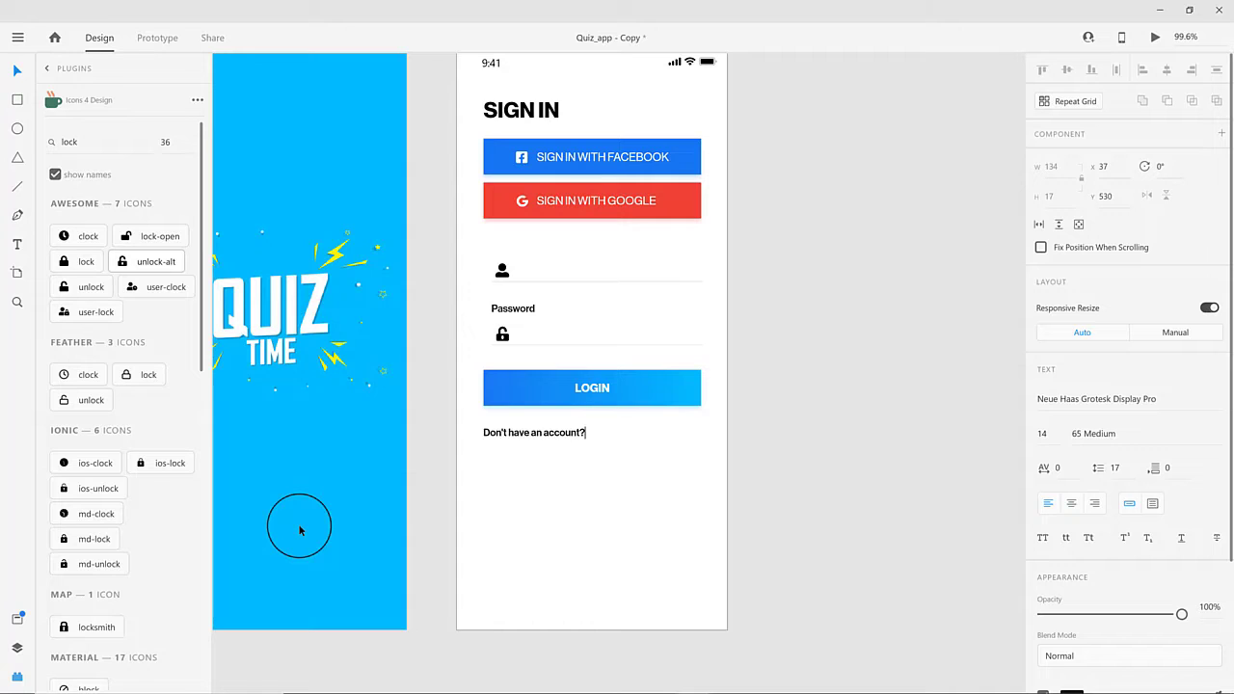
{"action": "key", "text": "Escape"}
{"action": "left_click", "coordinate": [1169, 70]}
- Append SIGN UP in blue to the Don't have an account? text and centre the line on the artboard
{"action": "double_click", "coordinate": [632, 435]}
{"action": "left_click_drag", "start_coordinate": [678, 444], "coordinate": [678, 443]}
{"action": "scroll", "coordinate": [1060, 518], "scroll_direction": "down", "scroll_amount": 3}
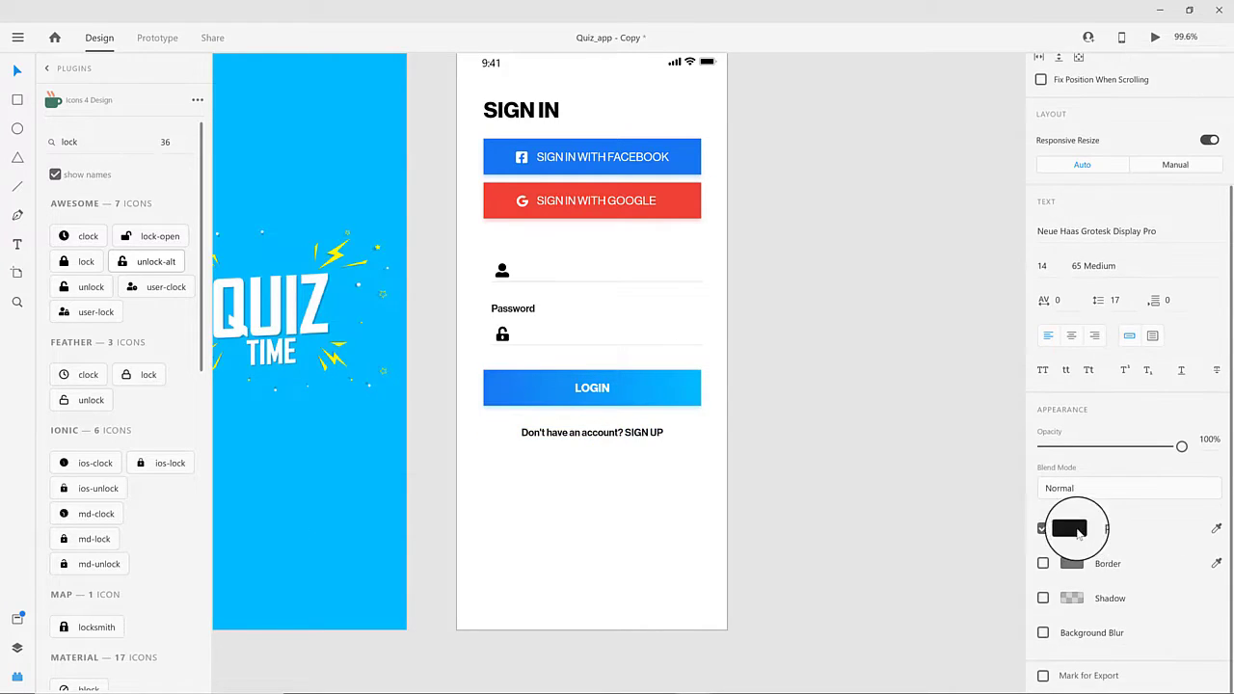
{"action": "left_click", "coordinate": [1071, 529]}
{"action": "left_click", "coordinate": [993, 590]}
{"action": "left_click", "coordinate": [994, 592]}
{"action": "left_click", "coordinate": [971, 591]}
{"action": "left_click", "coordinate": [18, 71]}
{"action": "double_click", "coordinate": [625, 436]}
{"action": "key", "text": "Escape"}
{"action": "scroll", "coordinate": [1143, 180], "scroll_direction": "up", "scroll_amount": 2}
{"action": "left_click", "coordinate": [1167, 70]}
- Move the LOGIN button and sign-up text lower, and add a Forgot Password text below the Password field
{"action": "left_click_drag", "start_coordinate": [647, 459], "coordinate": [595, 399]}
{"action": "key", "text": "ctrl+z"}
{"action": "left_click_drag", "start_coordinate": [533, 360], "coordinate": [743, 463]}
{"action": "left_click_drag", "start_coordinate": [702, 399], "coordinate": [672, 371]}
{"action": "left_click", "coordinate": [692, 520]}
{"action": "left_click", "coordinate": [689, 473]}
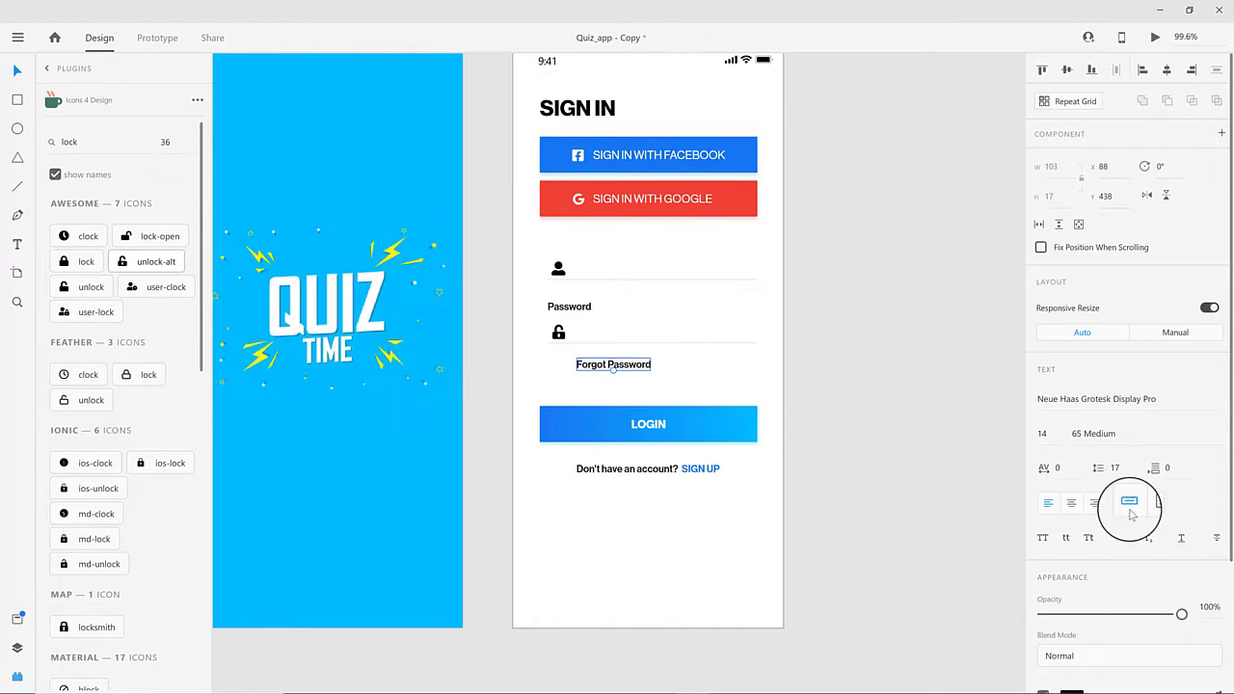
- Colour the Forgot Password text blue, add a question mark and line it up with the field's right end
{"action": "scroll", "coordinate": [1126, 520], "scroll_direction": "down", "scroll_amount": 3}
{"action": "left_click", "coordinate": [1073, 531]}
{"action": "left_click", "coordinate": [970, 596]}
{"action": "left_click", "coordinate": [628, 366]}
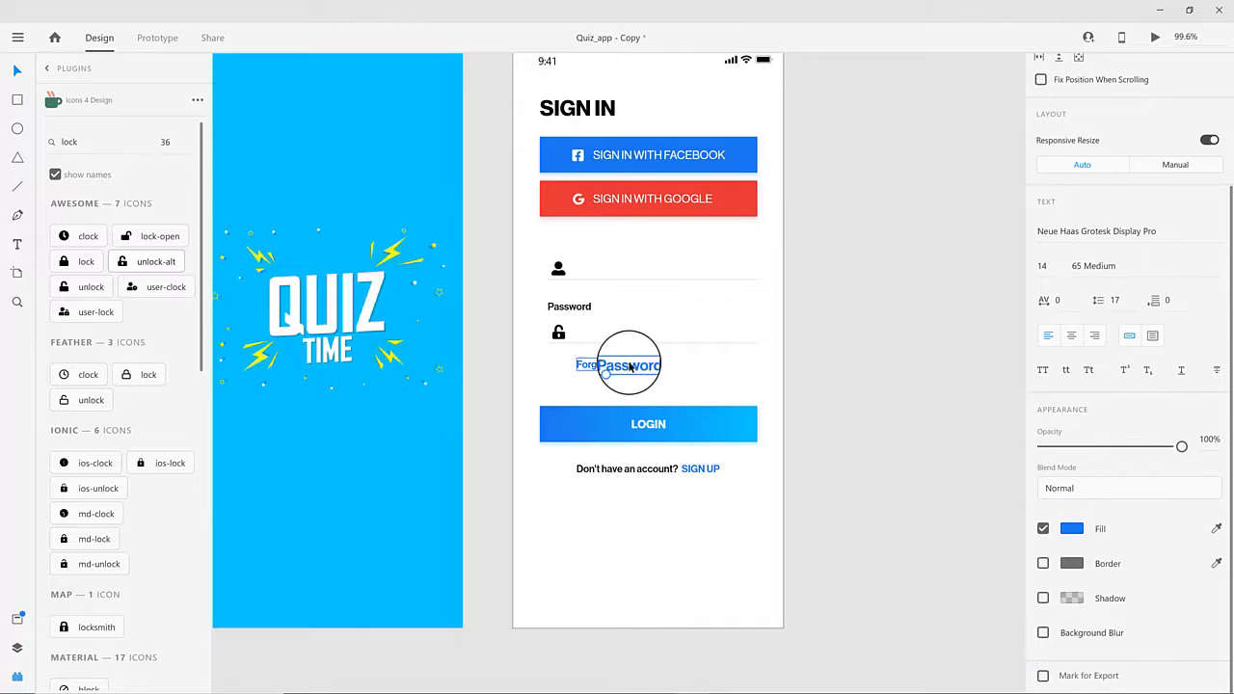
{"action": "left_click_drag", "start_coordinate": [709, 377], "coordinate": [718, 377]}
- Adjust the position of the LOGIN button with its sign-up text, and add a Username label above the user icon
{"action": "left_click_drag", "start_coordinate": [524, 400], "coordinate": [725, 484]}
{"action": "left_click_drag", "start_coordinate": [703, 425], "coordinate": [703, 412]}
{"action": "left_click", "coordinate": [650, 518]}
{"action": "left_click_drag", "start_coordinate": [648, 517], "coordinate": [651, 524]}
{"action": "scroll", "coordinate": [652, 525], "scroll_direction": "up", "scroll_amount": 1}
{"action": "left_click", "coordinate": [600, 284]}
{"action": "left_click", "coordinate": [705, 319]}
- Duplicate the Login artboard and rename the copy as Sign up
{"action": "left_click", "coordinate": [454, 112]}
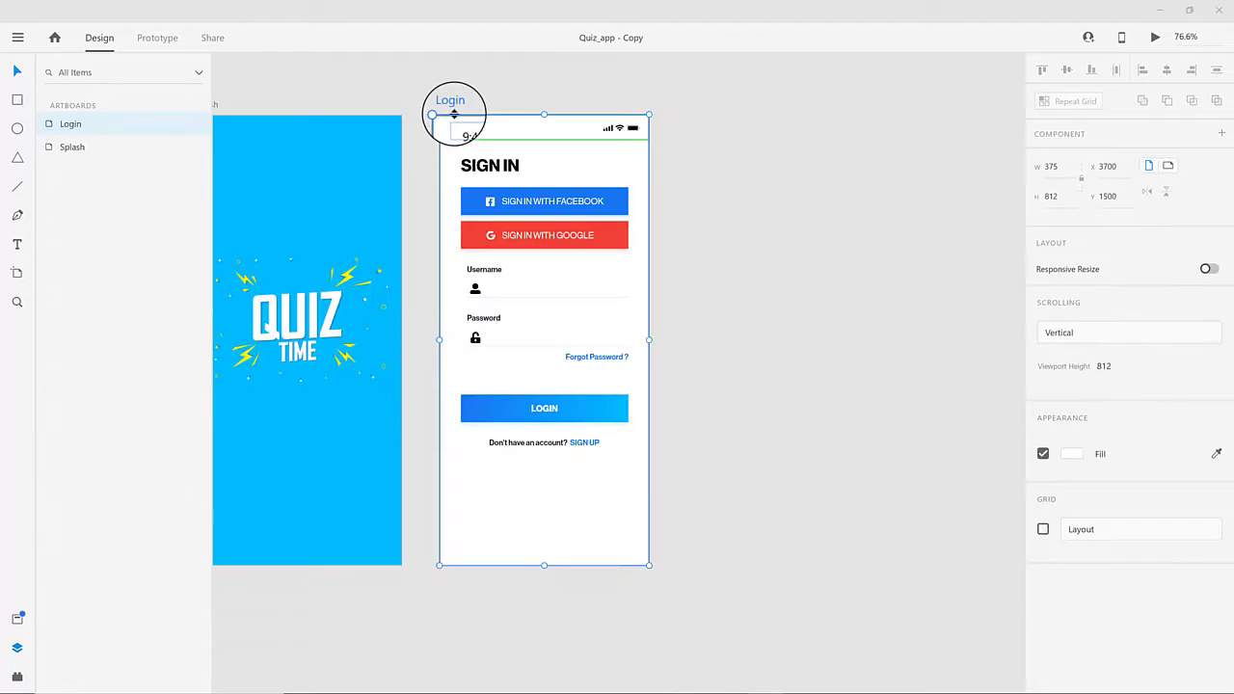
{"action": "left_click", "coordinate": [453, 89]}
{"action": "left_click", "coordinate": [452, 106]}
{"action": "key", "text": "ctrl+d"}
{"action": "double_click", "coordinate": [700, 105]}
{"action": "type", "text": "Sign up"}
{"action": "key", "text": "Return"}
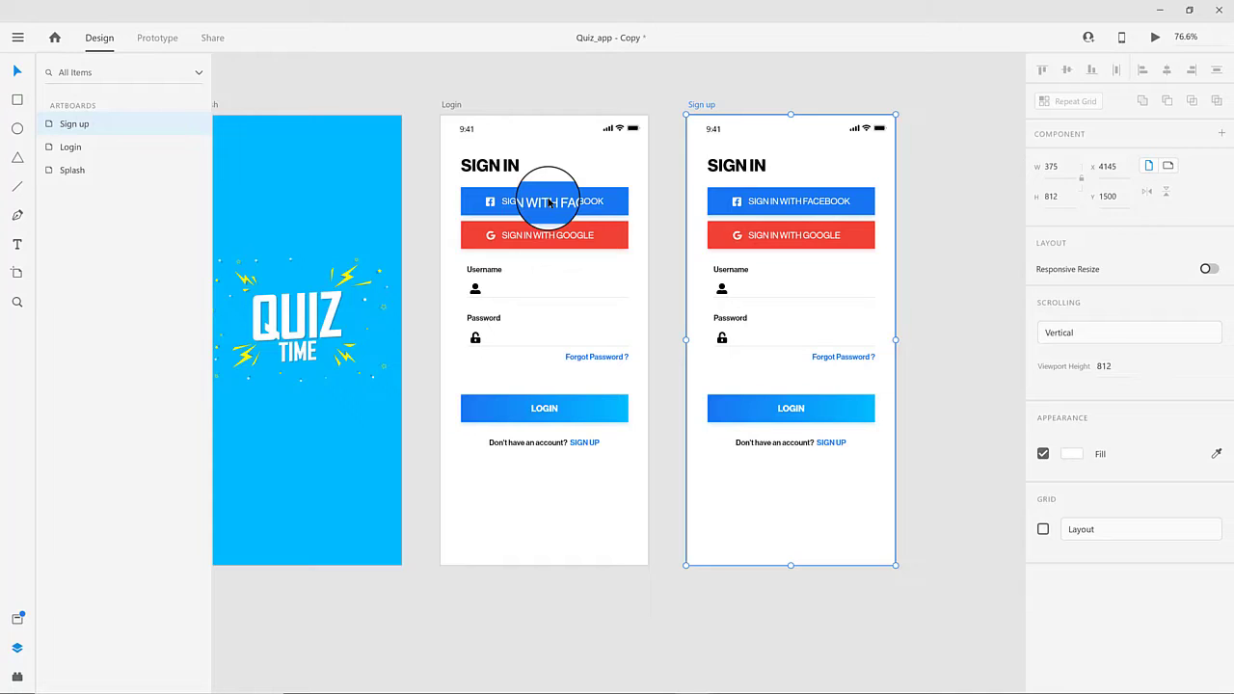
- Reword the Sign up artboard's heading as SIGN UP and its buttons as SIGN UP WITH FACEBOOK and SIGN UP WITH GOOGLE
{"action": "double_click", "coordinate": [751, 165]}
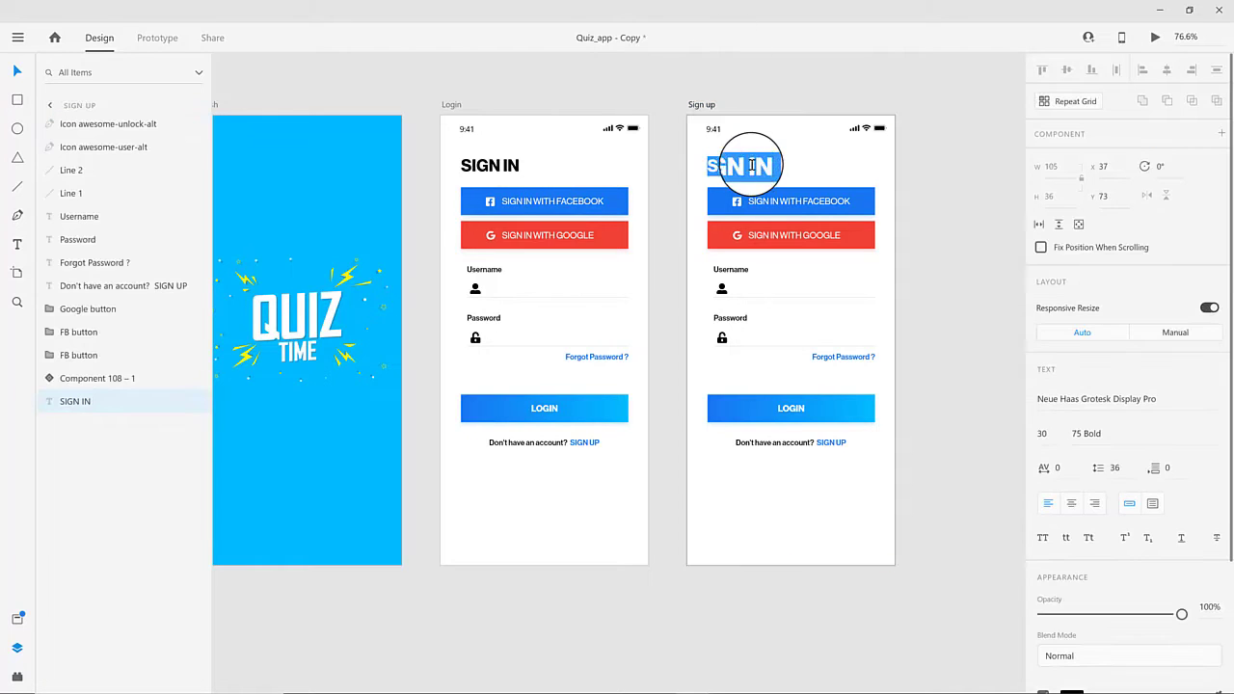
{"action": "left_click", "coordinate": [793, 201]}
{"action": "double_click", "coordinate": [788, 202]}
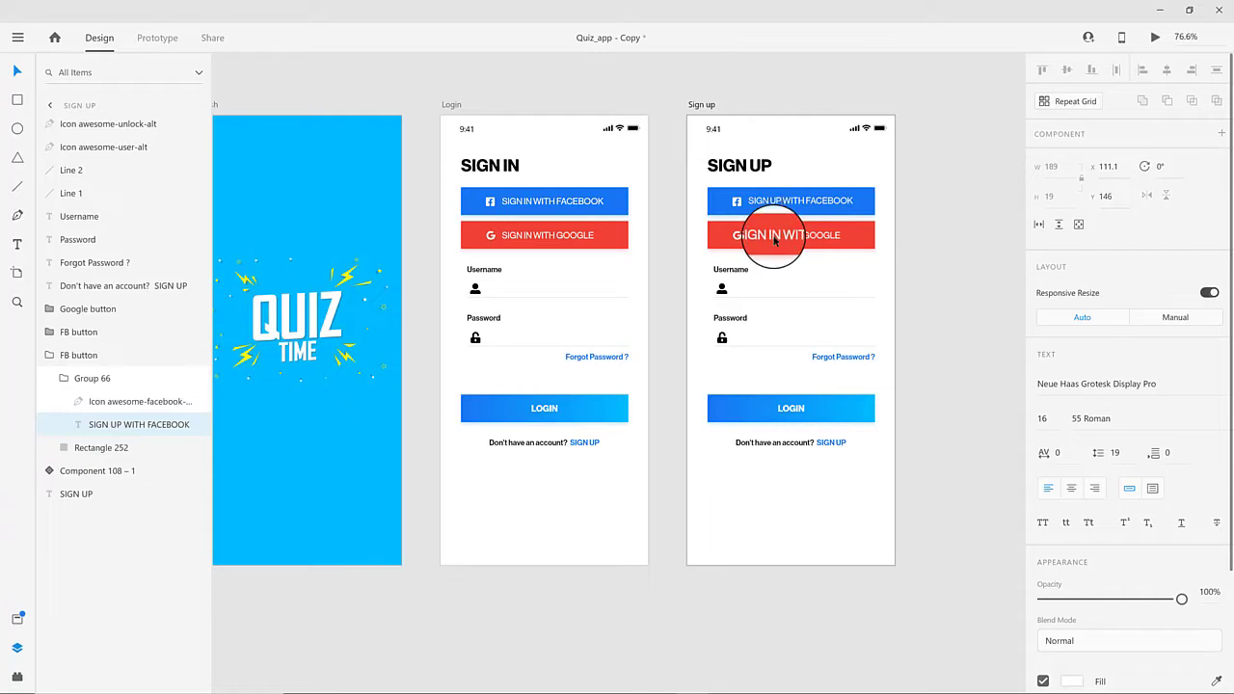
{"action": "left_click", "coordinate": [777, 231]}
{"action": "double_click", "coordinate": [777, 232]}
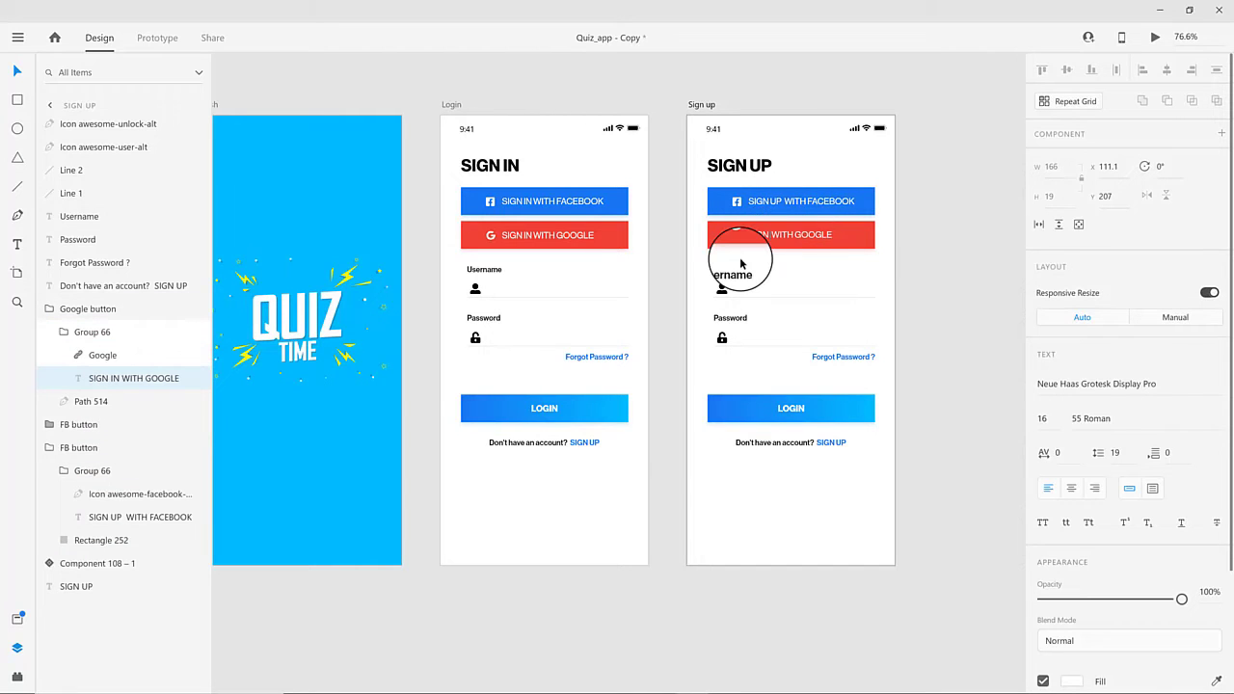
- Make room on the Sign up artboard, duplicate the Username field and label the upper one Email
{"action": "left_click", "coordinate": [757, 375]}
{"action": "left_click_drag", "start_coordinate": [701, 266], "coordinate": [790, 338]}
{"action": "mouse_move", "coordinate": [728, 304]}
{"action": "left_mouse_down", "text": "alt"}
{"action": "mouse_move", "coordinate": [728, 258]}
{"action": "mouse_move", "coordinate": [777, 351]}
{"action": "mouse_move", "coordinate": [816, 384]}
{"action": "mouse_move", "coordinate": [725, 308]}
{"action": "left_mouse_up", "text": "alt"}
{"action": "left_click", "coordinate": [656, 337]}
{"action": "left_click", "coordinate": [646, 397]}
{"action": "double_click", "coordinate": [722, 260]}
{"action": "type", "text": "E"}
- Search the icon plugin for email and replace the user icon in the Email field with the Material email icon
{"action": "left_click", "coordinate": [17, 675]}
{"action": "left_click", "coordinate": [84, 99]}
{"action": "left_click", "coordinate": [80, 142]}
{"action": "left_click_drag", "start_coordinate": [61, 360], "coordinate": [714, 289]}
{"action": "scroll", "coordinate": [725, 285], "scroll_direction": "up", "scroll_amount": 5}
{"action": "left_click", "coordinate": [710, 263]}
{"action": "key", "text": "Delete"}
{"action": "left_click", "coordinate": [715, 265]}
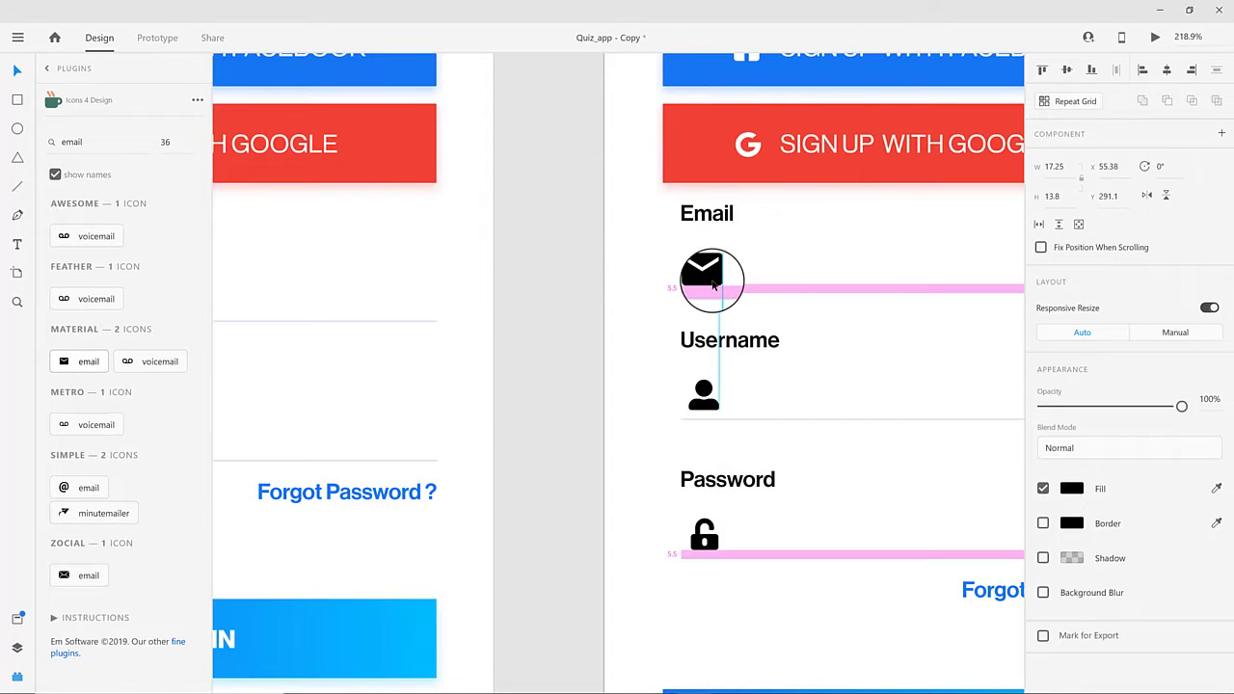
- Delete the Forgot Password text from the Sign up artboard
{"action": "scroll", "coordinate": [642, 435], "scroll_direction": "down", "scroll_amount": 5}
{"action": "left_click_drag", "start_coordinate": [642, 353], "coordinate": [667, 365]}
{"action": "left_click", "coordinate": [788, 495]}
{"action": "key", "text": "Delete"}
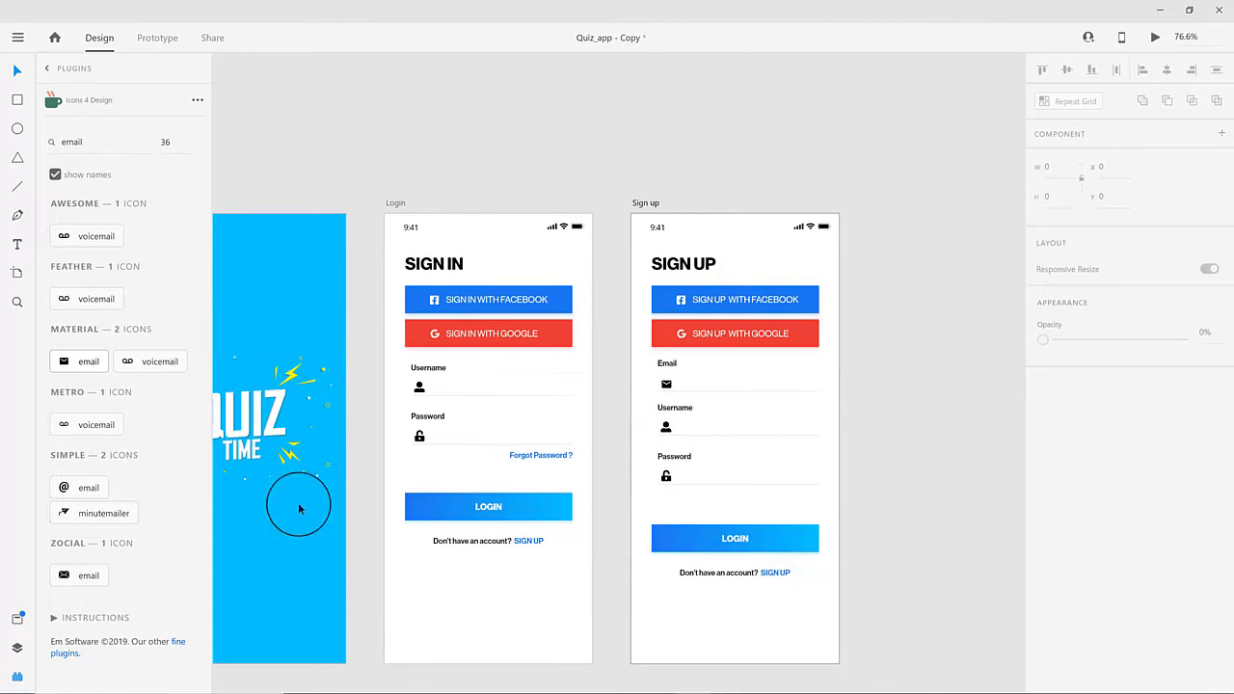
- Search the icon plugin for checkbox, place the ios-checkbox-outline icon below the Password field and resize it to 20
{"action": "type", "text": "checkbox"}
{"action": "left_click", "coordinate": [68, 237]}
{"action": "left_click_drag", "start_coordinate": [638, 222], "coordinate": [667, 501]}
{"action": "left_click", "coordinate": [1049, 166]}
{"action": "type", "text": "20"}
{"action": "key", "text": "Tab"}
{"action": "type", "text": "2"}
{"action": "scroll", "coordinate": [672, 510], "scroll_direction": "up", "scroll_amount": 4}
{"action": "scroll", "coordinate": [666, 493], "scroll_direction": "down", "scroll_amount": 4}
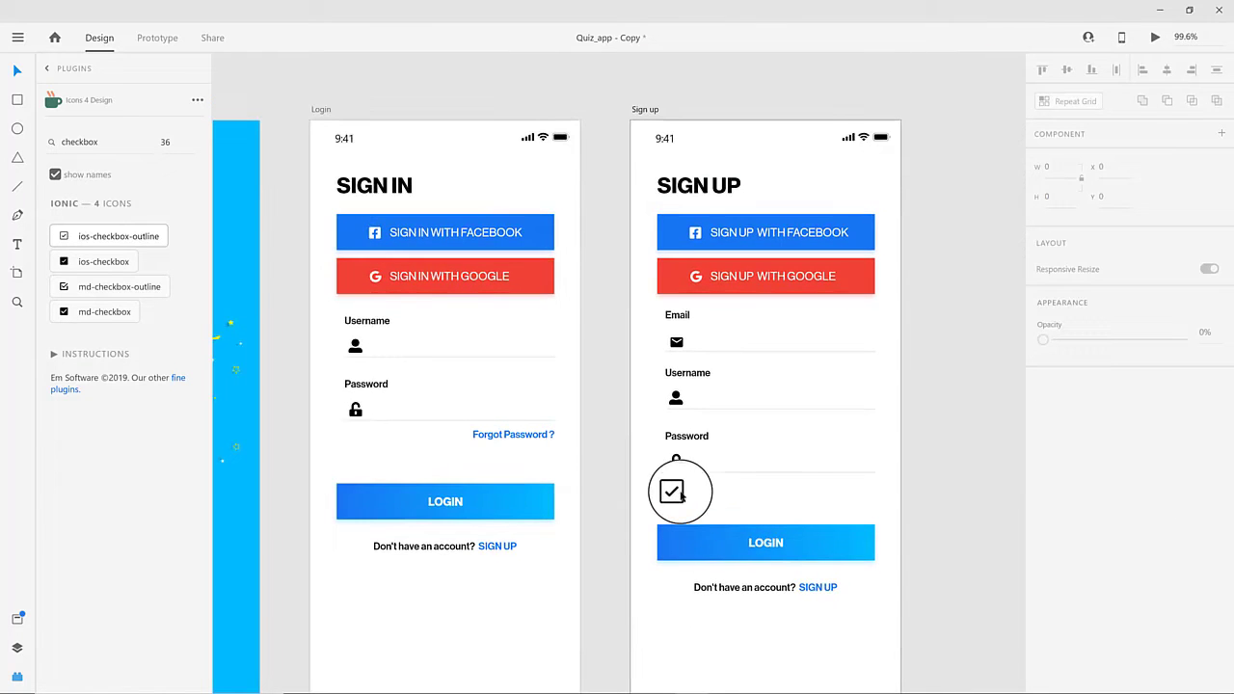
- Fill the checkbox icon with blue
{"action": "left_click", "coordinate": [680, 493]}
{"action": "left_click", "coordinate": [1073, 583]}
{"action": "left_click", "coordinate": [960, 622]}
{"action": "left_click", "coordinate": [753, 509]}
- Paste By creating an account, you agree to our Term & Conditions beside the checkbox and set it to size 12
{"action": "key", "text": "t"}
{"action": "left_click", "coordinate": [699, 493]}
{"action": "key", "text": "ctrl+v"}
{"action": "key", "text": "ctrl+a"}
{"action": "left_click", "coordinate": [1046, 433]}
{"action": "type", "text": "12"}
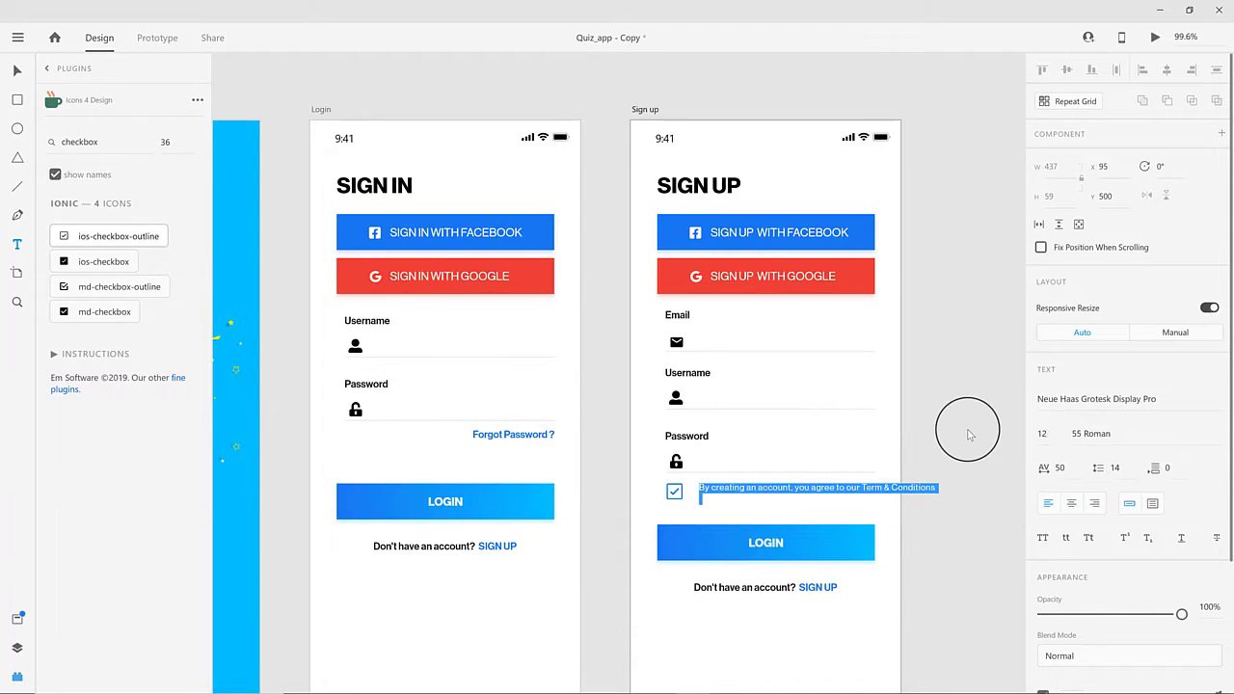
{"action": "key", "text": "Return"}
- Fill the agreement text beside the checkbox with near-black
{"action": "scroll", "coordinate": [1113, 508], "scroll_direction": "down", "scroll_amount": 3}
{"action": "left_click", "coordinate": [1072, 530]}
{"action": "left_click", "coordinate": [1011, 611]}
{"action": "left_click", "coordinate": [794, 489]}
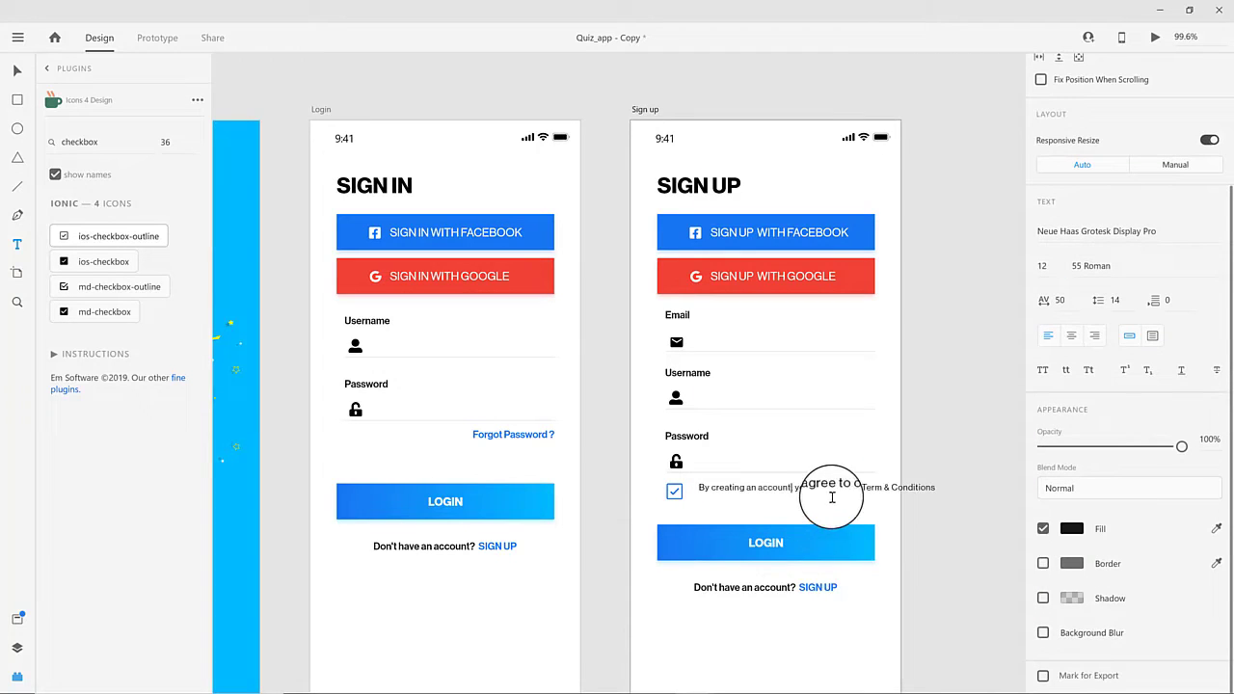
- Set the agreement text's character spacing to 0 and put Term & Conditions in bold on its own second line
{"action": "key", "text": "ctrl+a"}
{"action": "double_click", "coordinate": [1060, 299]}
{"action": "type", "text": "0"}
{"action": "key", "text": "Return"}
{"action": "left_click", "coordinate": [1211, 267]}
{"action": "left_click", "coordinate": [1124, 333]}
{"action": "double_click", "coordinate": [819, 508]}
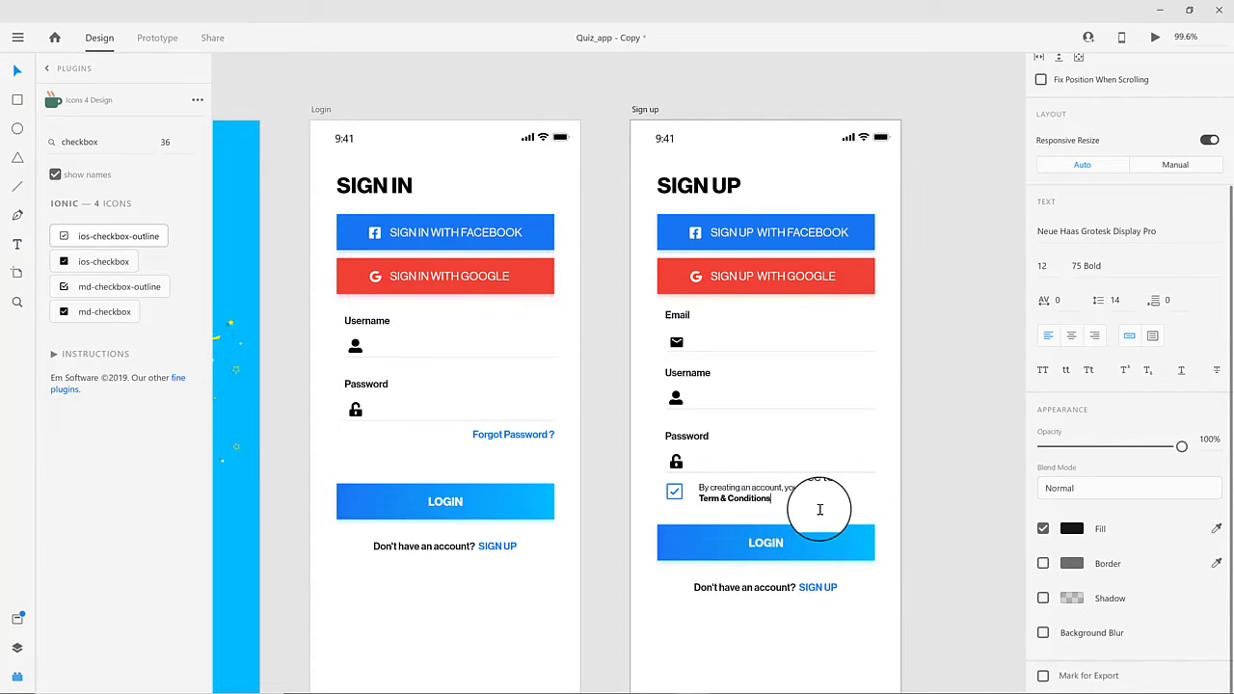
- Move the agreement text close beside the checkbox and set its line spacing to 17
{"action": "key", "text": "Escape"}
{"action": "left_click_drag", "start_coordinate": [734, 493], "coordinate": [775, 502]}
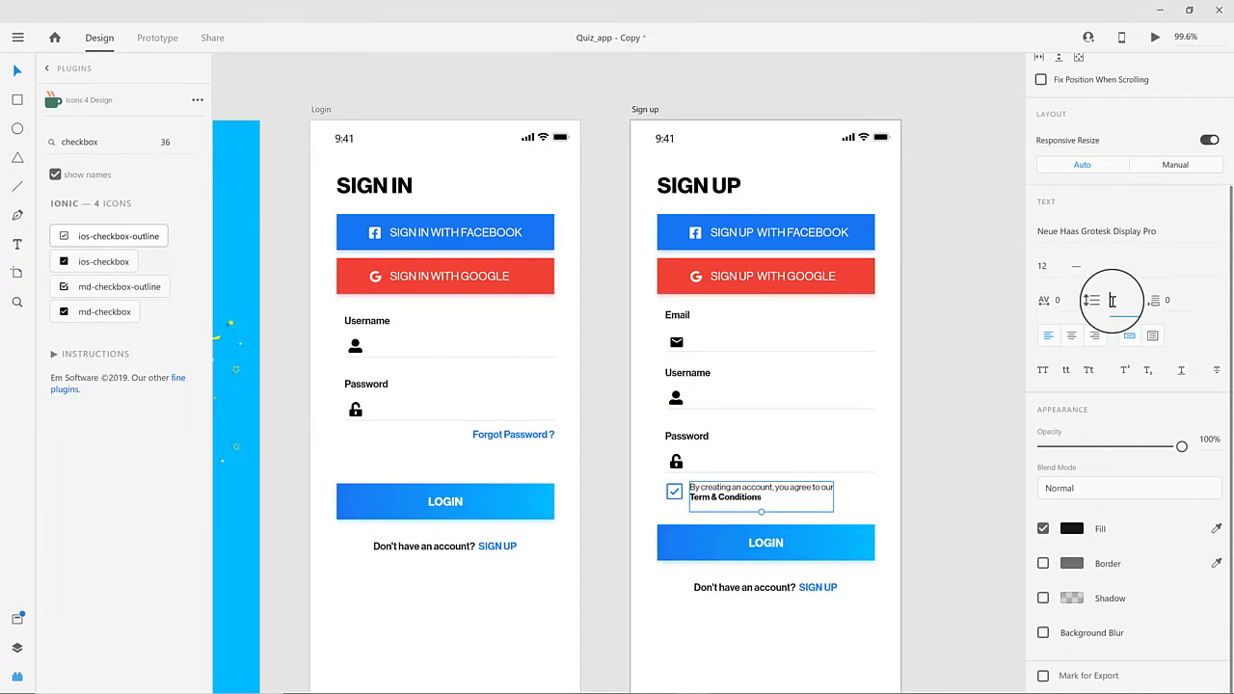
{"action": "left_click_drag", "start_coordinate": [1113, 300], "coordinate": [1124, 353]}
{"action": "type", "text": "17"}
{"action": "key", "text": "Return"}
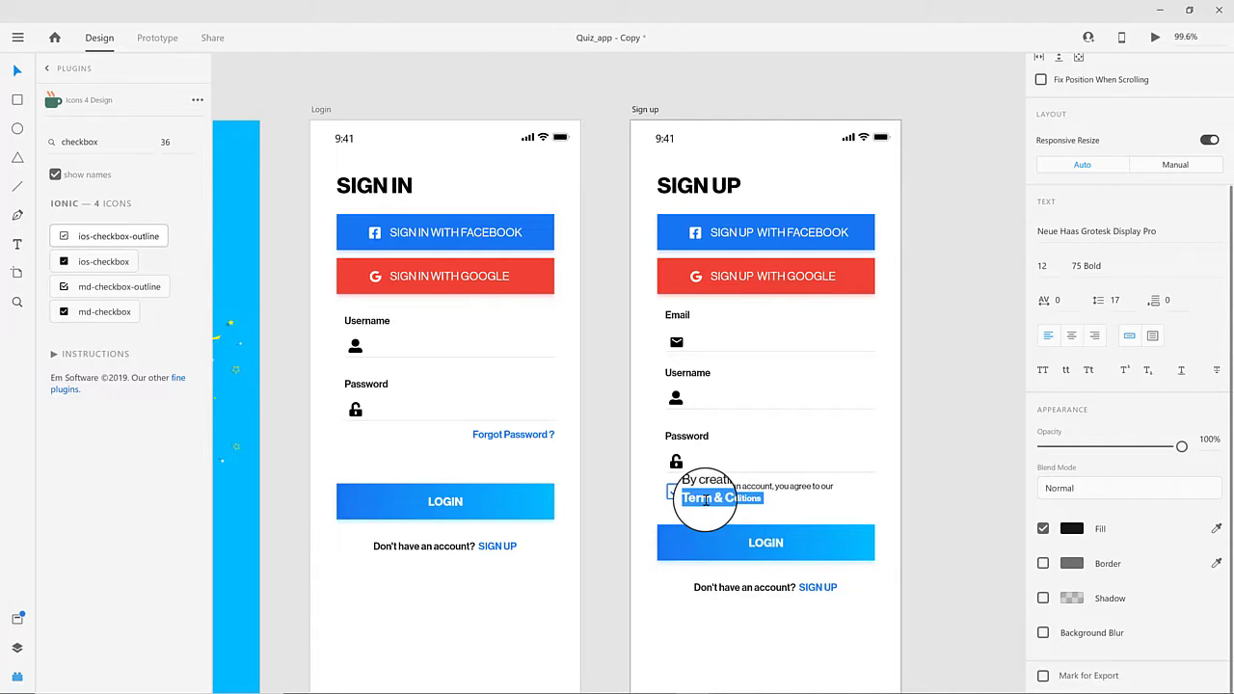
- Make the bold link read Terms & Conditions, fill it with blue #1877F2 and save the document
{"action": "left_click", "coordinate": [1073, 530]}
{"action": "left_click", "coordinate": [946, 615]}
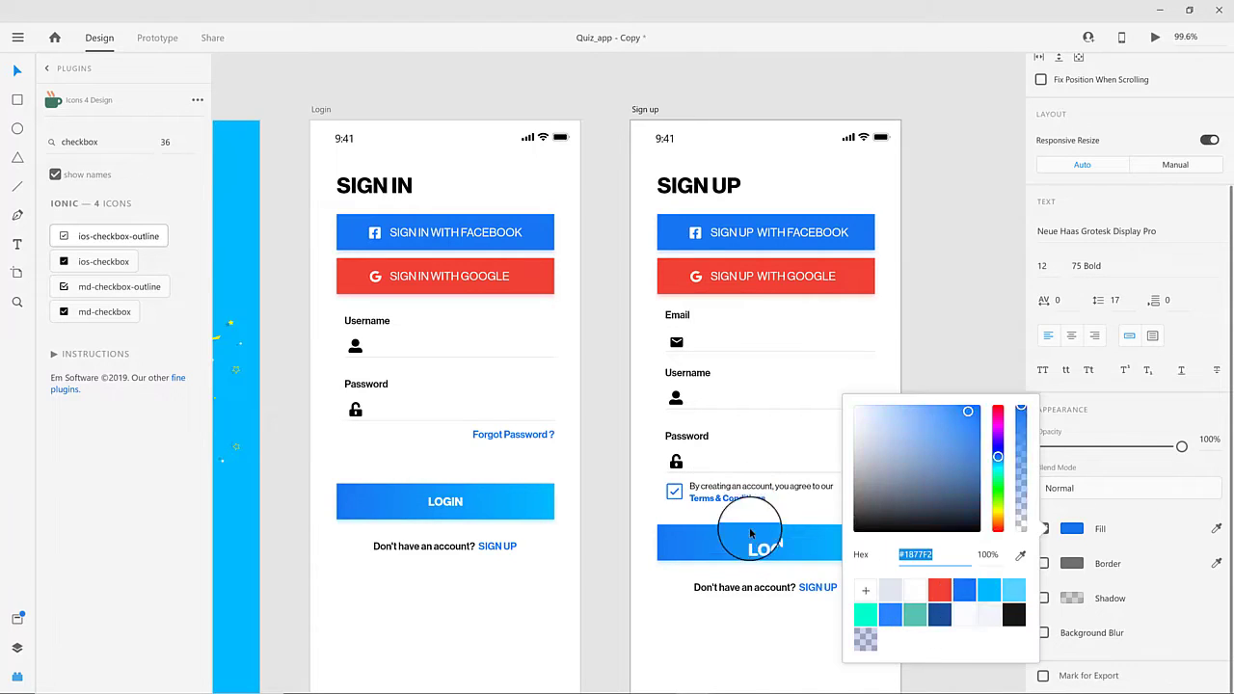
{"action": "left_click", "coordinate": [831, 511]}
{"action": "left_click", "coordinate": [849, 515]}
{"action": "key", "text": "ctrl+s"}
- Relabel the Sign up screen's LOGIN button as SIGNUP and change the prompt beneath to Already have an account? SIGN IN
{"action": "left_click", "coordinate": [752, 546]}
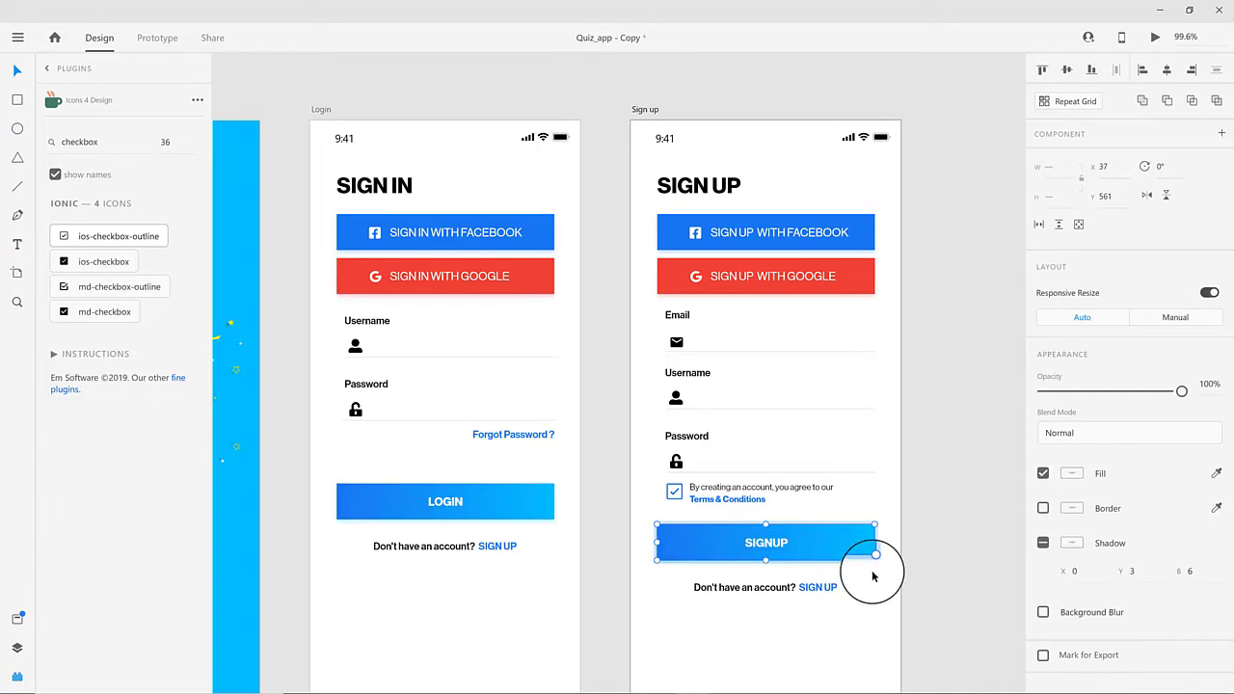
{"action": "double_click", "coordinate": [731, 587]}
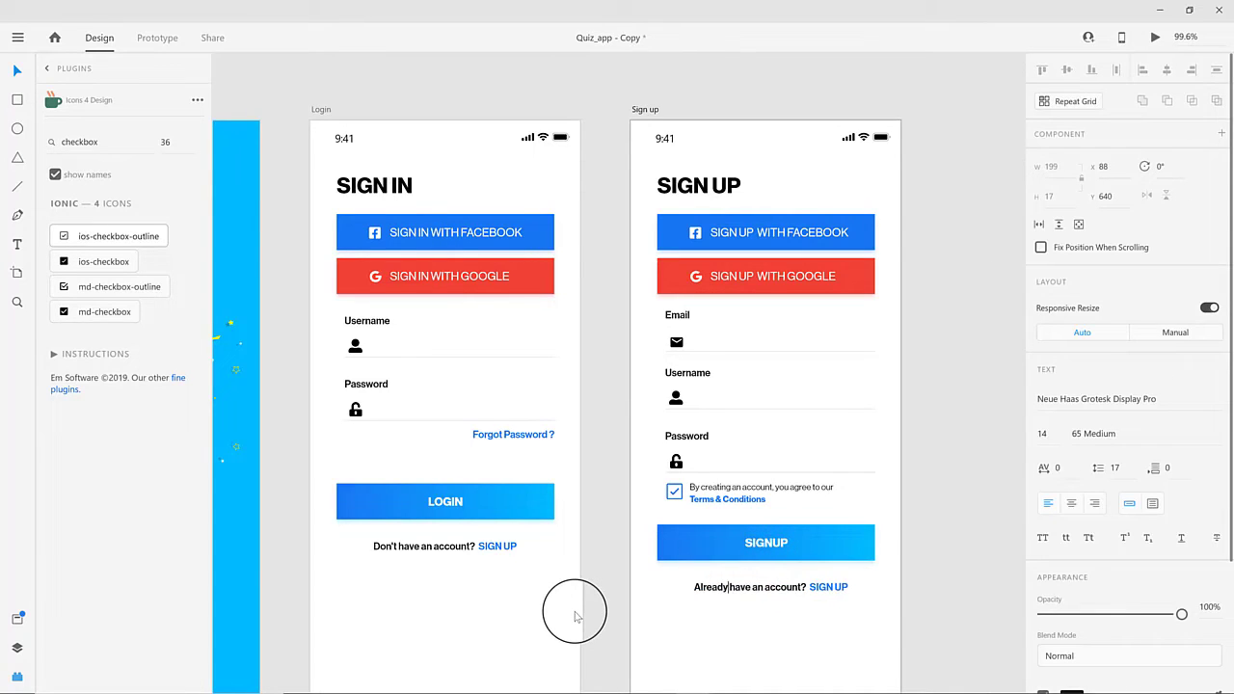
{"action": "type", "text": "IN"}
{"action": "key", "text": "Escape"}
- Correct the button label to SIGN UP and centre it horizontally on the button
{"action": "left_click", "coordinate": [773, 551]}
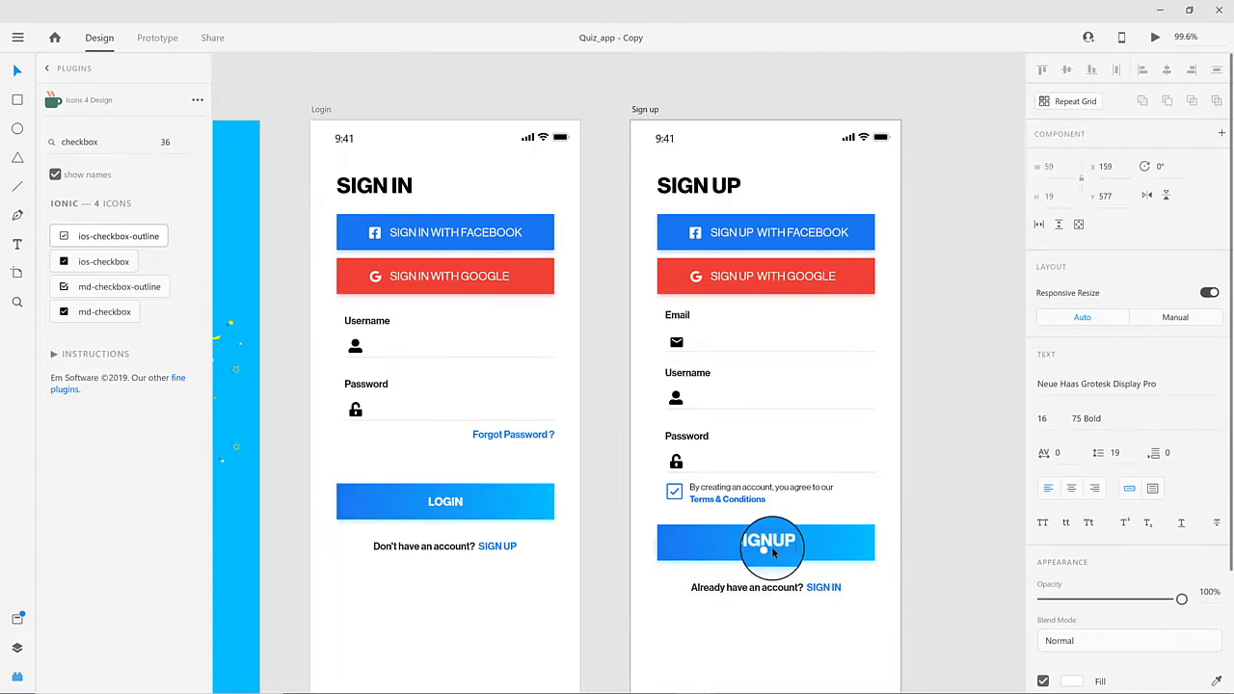
{"action": "left_click", "coordinate": [822, 550]}
{"action": "left_click", "coordinate": [1168, 74]}
{"action": "left_click", "coordinate": [936, 344]}
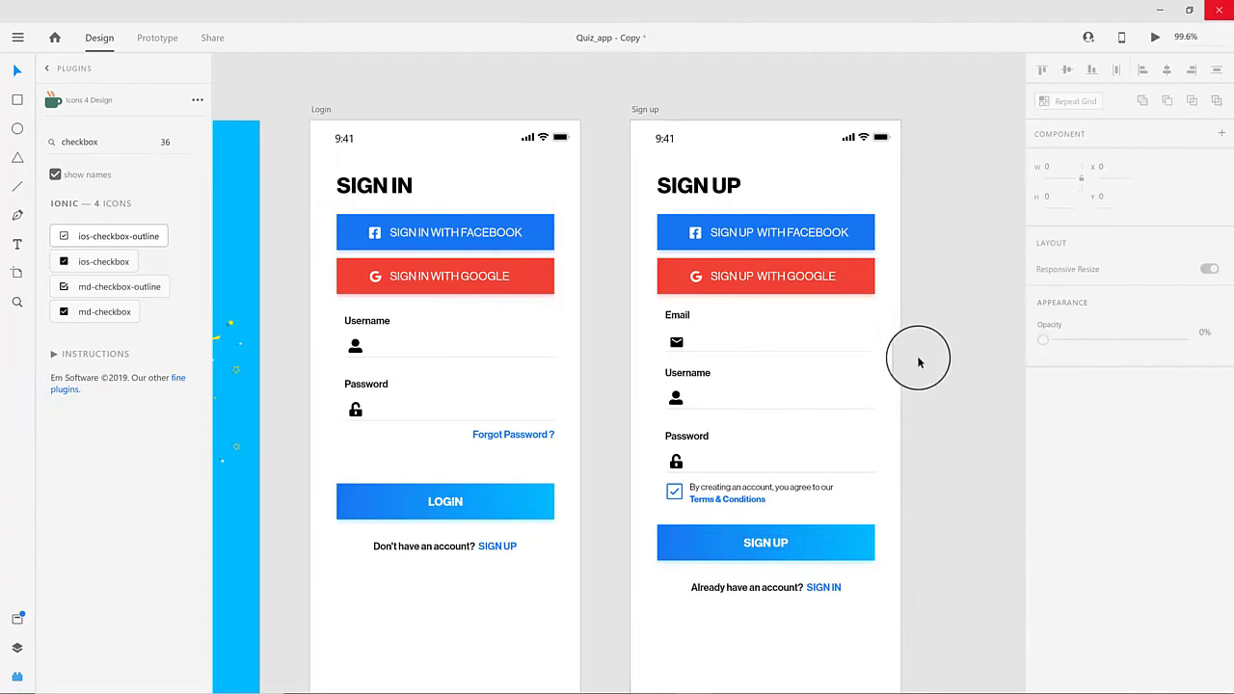
- Move the Login screen's LOGIN button and account prompt down level with those on the Sign up screen
{"action": "left_click_drag", "start_coordinate": [935, 545], "coordinate": [896, 461]}
{"action": "left_click_drag", "start_coordinate": [294, 383], "coordinate": [511, 492]}
{"action": "left_click_drag", "start_coordinate": [479, 409], "coordinate": [479, 452]}
{"action": "left_click", "coordinate": [480, 484]}
{"action": "left_click", "coordinate": [485, 464]}
- Try pasting a copy of the SIGN UP button onto the Login screen as a position reference
{"action": "left_click", "coordinate": [636, 470]}
{"action": "key", "text": "ctrl+c"}
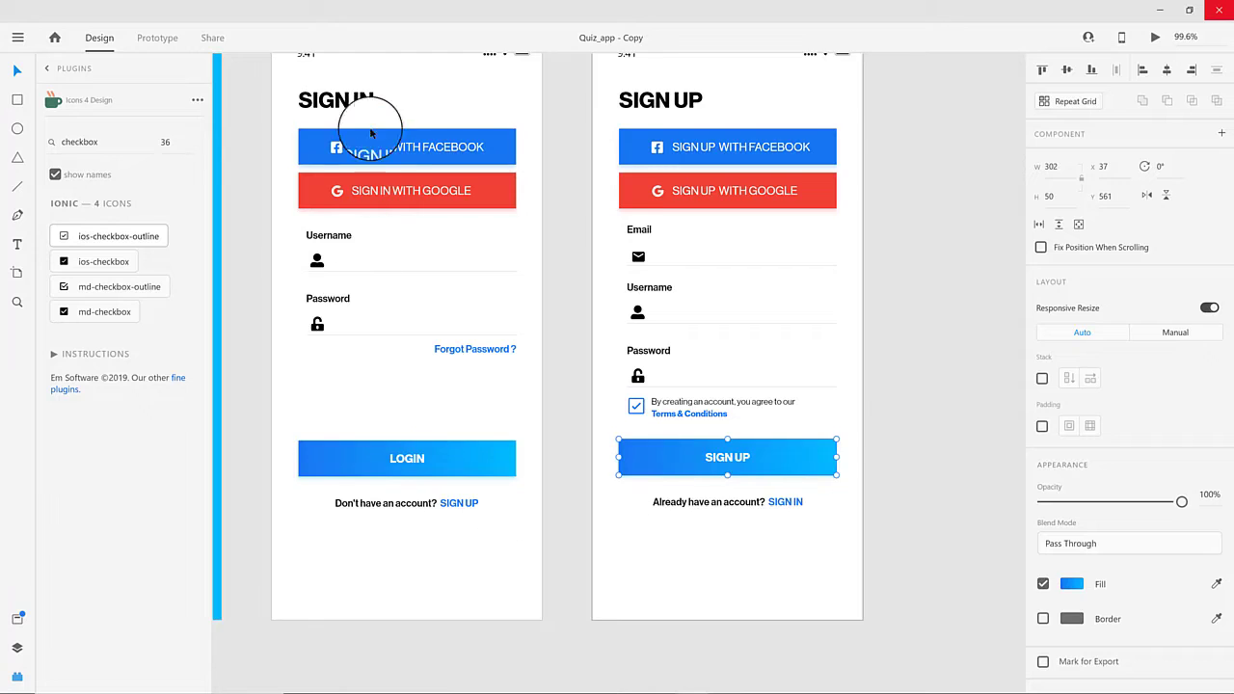
{"action": "scroll", "coordinate": [361, 149], "scroll_direction": "up", "scroll_amount": 1}
{"action": "left_click", "coordinate": [285, 67]}
{"action": "key", "text": "ctrl+v"}
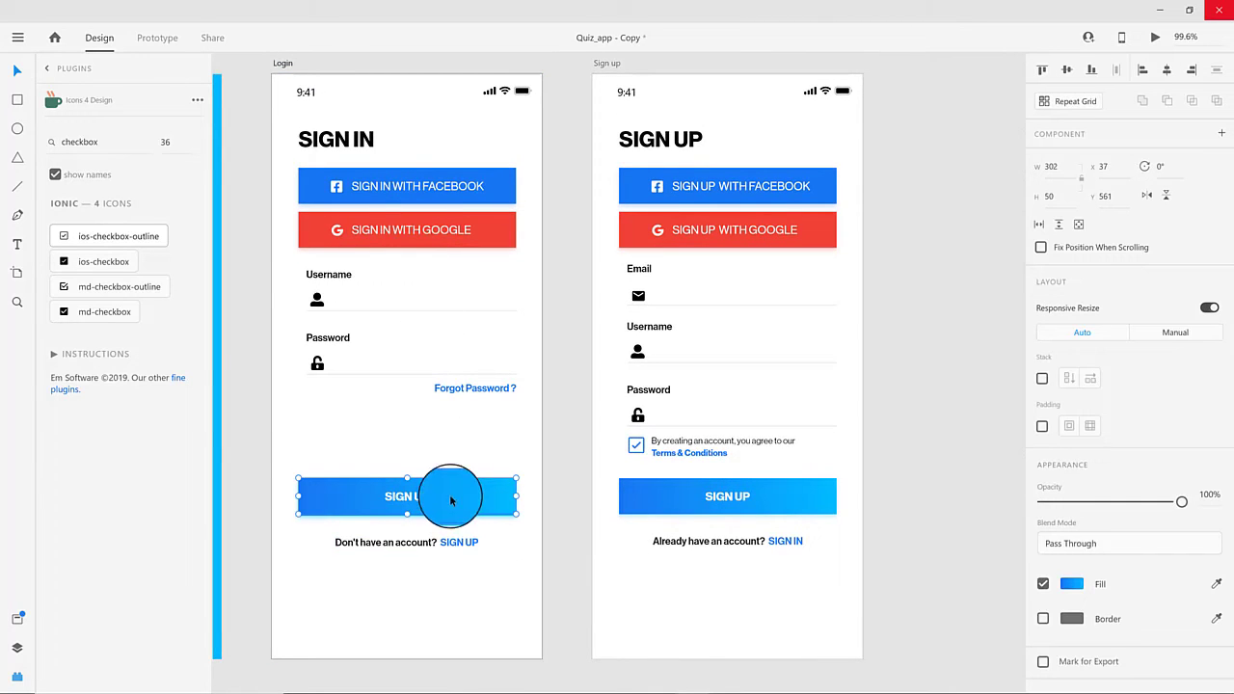
{"action": "key", "text": "ctrl+z"}
- Fine-tune the LOGIN button and account prompt so they line up with the Sign up screen's button and prompt
{"action": "left_click_drag", "start_coordinate": [481, 555], "coordinate": [390, 475]}
{"action": "left_click_drag", "start_coordinate": [443, 504], "coordinate": [444, 502]}
{"action": "left_click", "coordinate": [580, 572]}
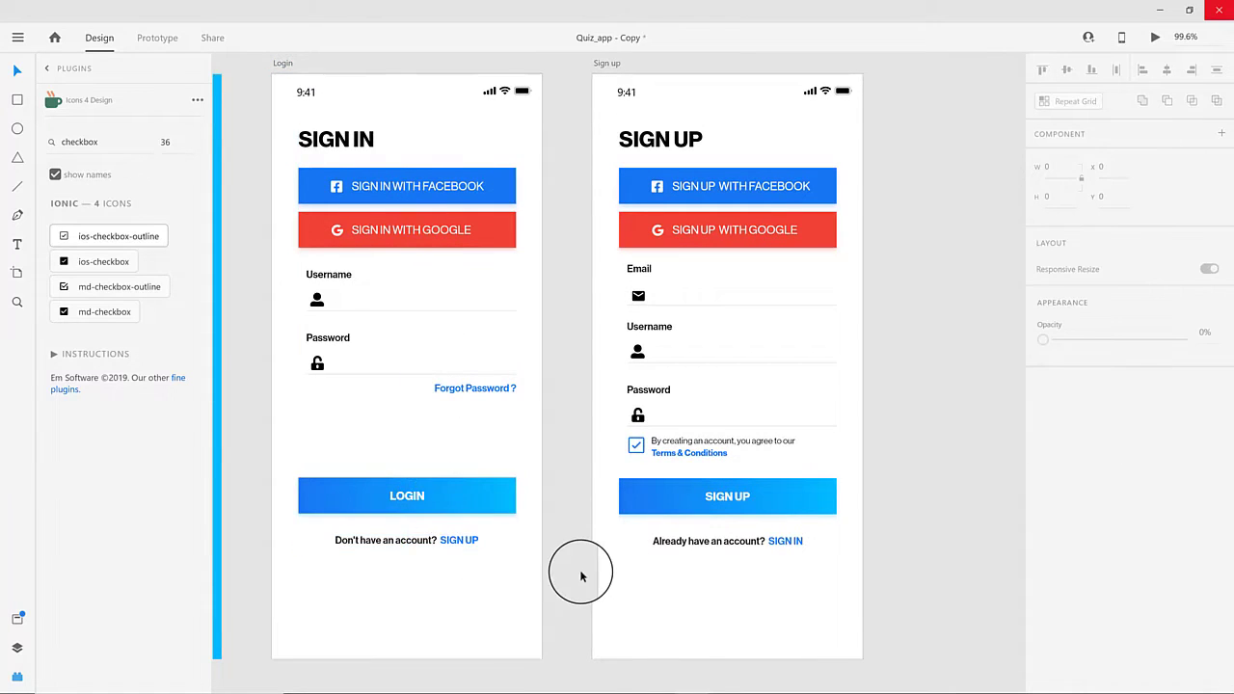
- Duplicate the Sign up artboard and name the copy Home
{"action": "scroll", "coordinate": [581, 576], "scroll_direction": "down", "scroll_amount": 3}
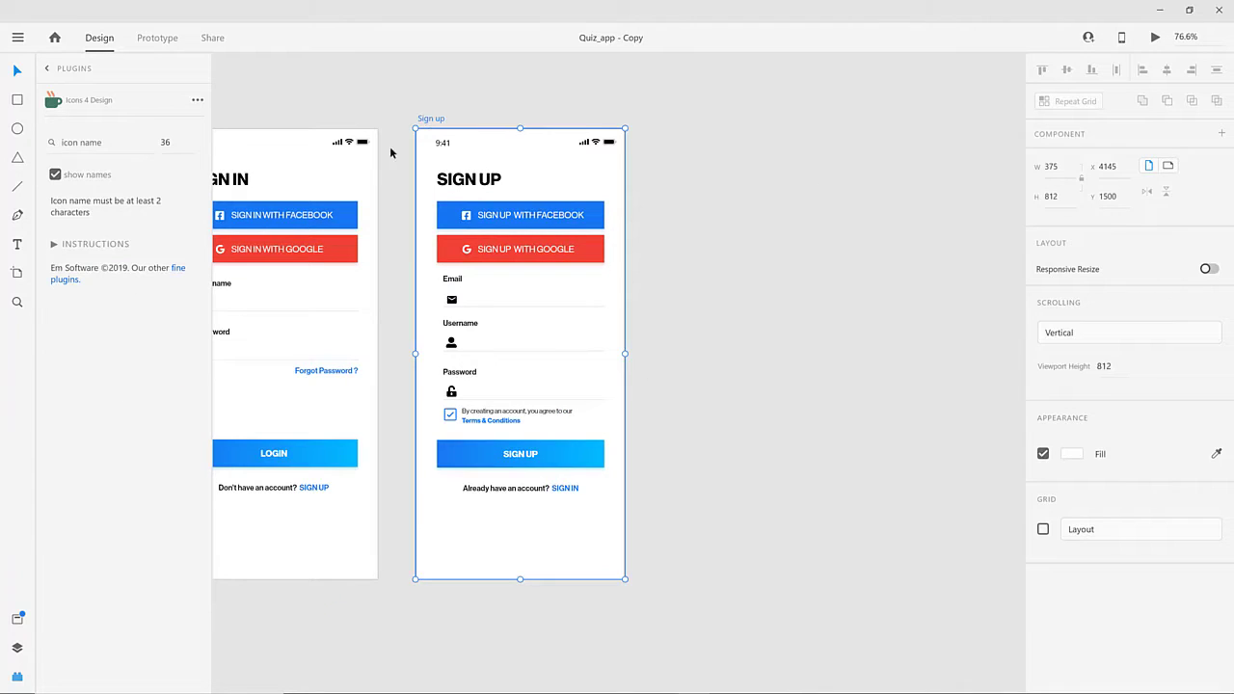
{"action": "key", "text": "ctrl+d"}
{"action": "double_click", "coordinate": [688, 120]}
{"action": "type", "text": "Home"}
{"action": "key", "text": "Return"}
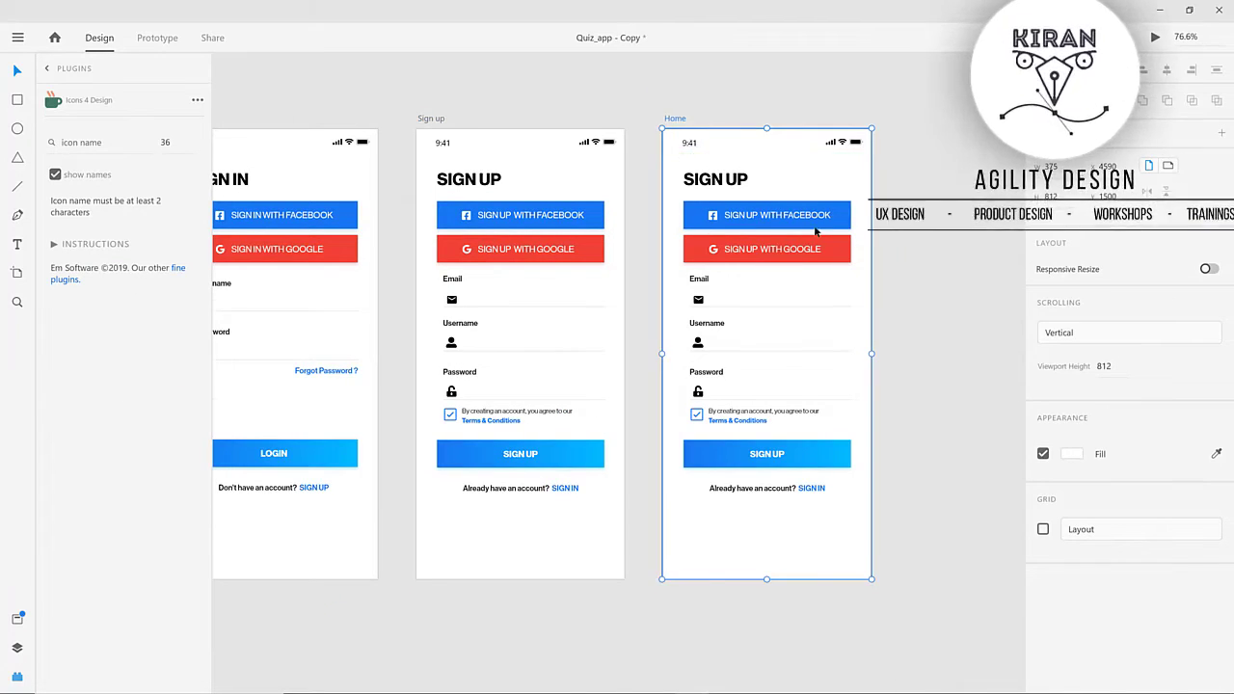
- Delete everything on the Home artboard except the status bar
{"action": "scroll", "coordinate": [604, 322], "scroll_direction": "up", "scroll_amount": 3}
{"action": "left_click_drag", "start_coordinate": [424, 129], "coordinate": [659, 586]}
{"action": "key", "text": "Delete"}
- Draw a rectangle 375 wide across the Home artboard below the status bar and set its height to 110
{"action": "key", "text": "r"}
{"action": "left_click_drag", "start_coordinate": [414, 140], "coordinate": [683, 204]}
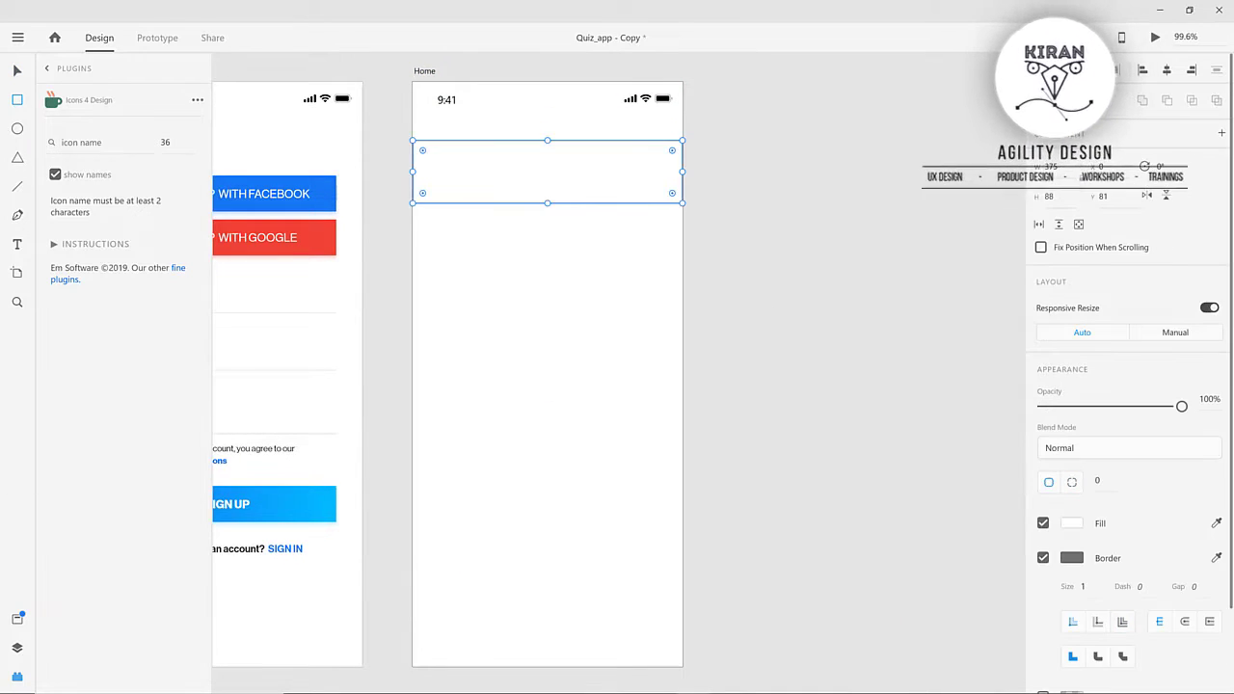
{"action": "left_click", "coordinate": [1062, 197]}
{"action": "type", "text": "110"}
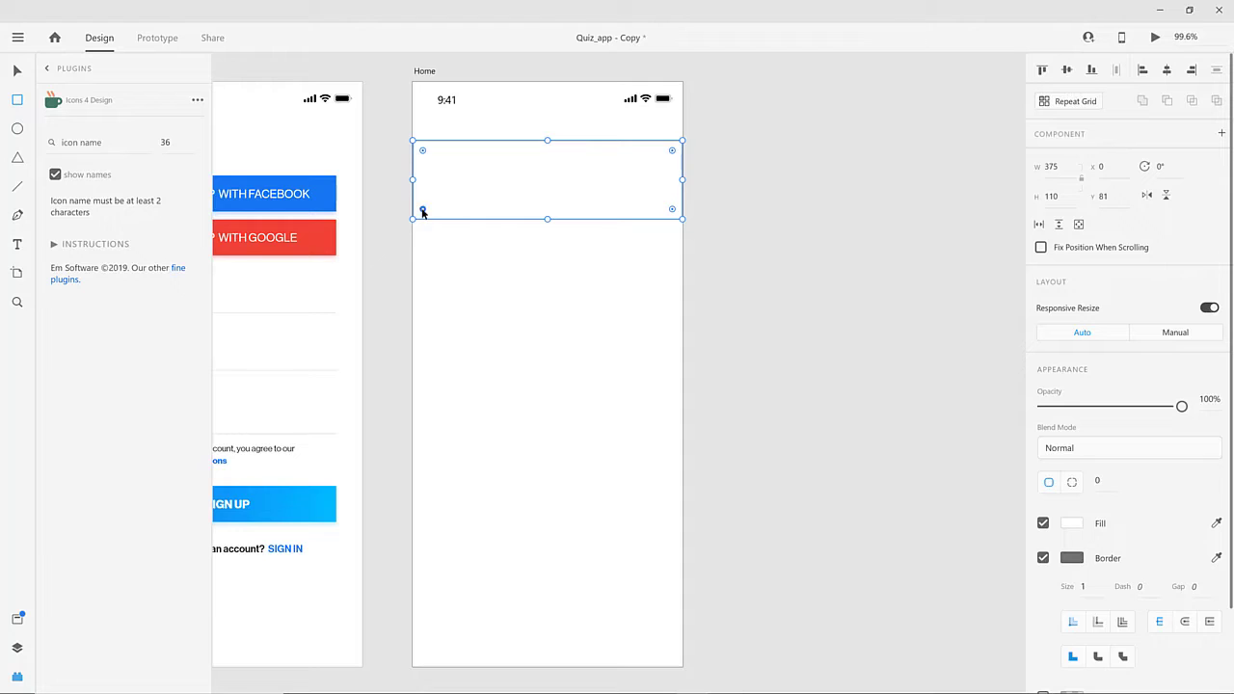
- Round the header rectangle's two lower corners to a radius of 30
{"action": "left_click_drag", "start_coordinate": [443, 189], "coordinate": [444, 189]}
{"action": "scroll", "coordinate": [1173, 515], "scroll_direction": "down", "scroll_amount": 2}
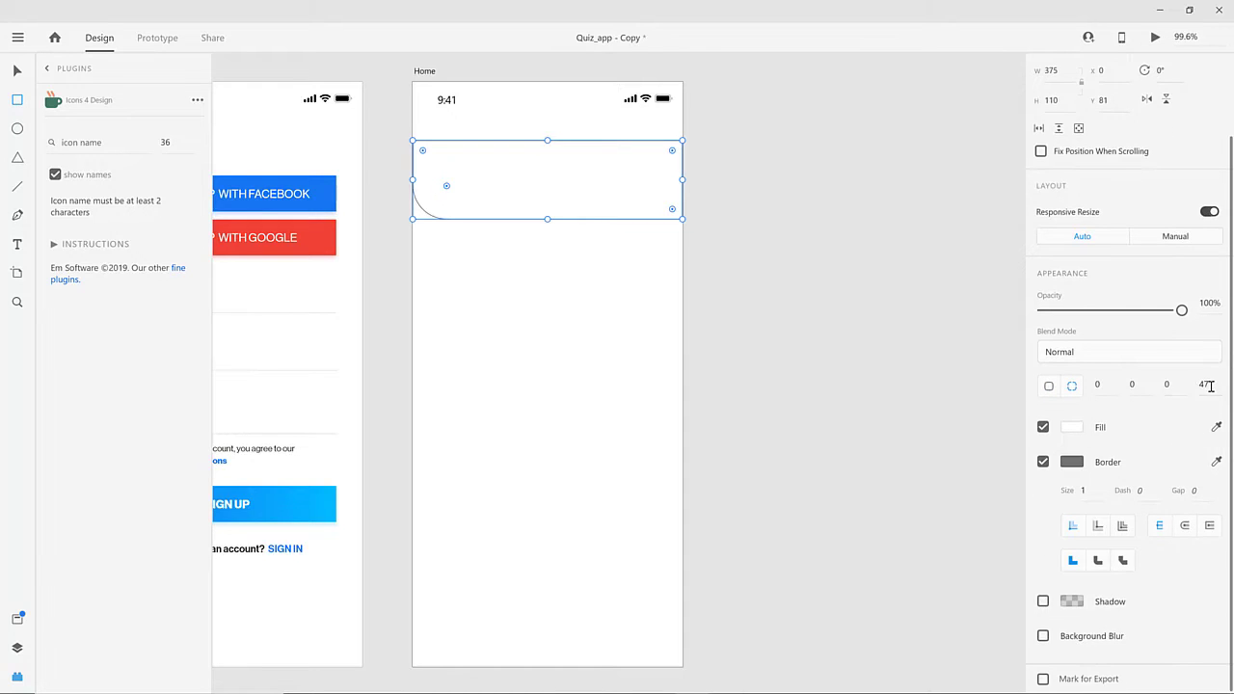
{"action": "key", "text": "3"}
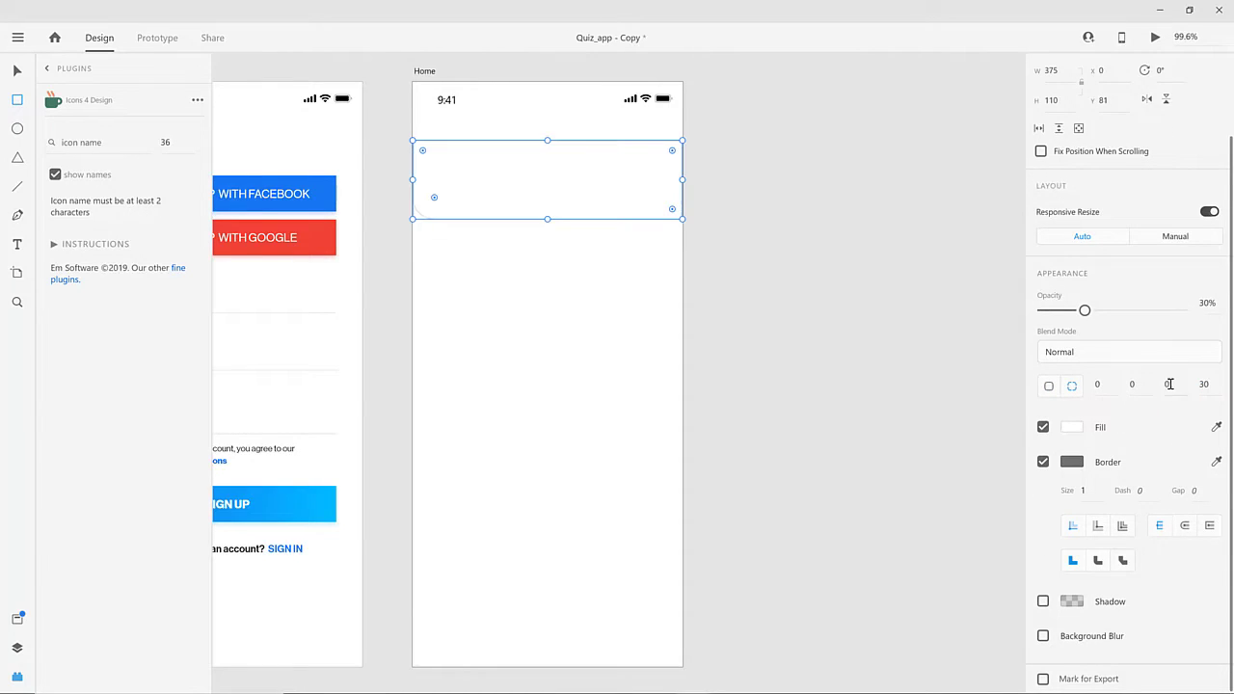
- Move the rounded rectangle to the top edge of the Home artboard, add a shadow and remove its border
{"action": "left_click", "coordinate": [13, 72]}
{"action": "left_click_drag", "start_coordinate": [535, 201], "coordinate": [534, 144]}
{"action": "left_click", "coordinate": [1042, 599]}
{"action": "left_click", "coordinate": [1043, 459]}
{"action": "left_click", "coordinate": [903, 455]}
{"action": "left_click", "coordinate": [597, 145]}
{"action": "left_click", "coordinate": [632, 442]}
{"action": "left_click_drag", "start_coordinate": [561, 205], "coordinate": [596, 234]}
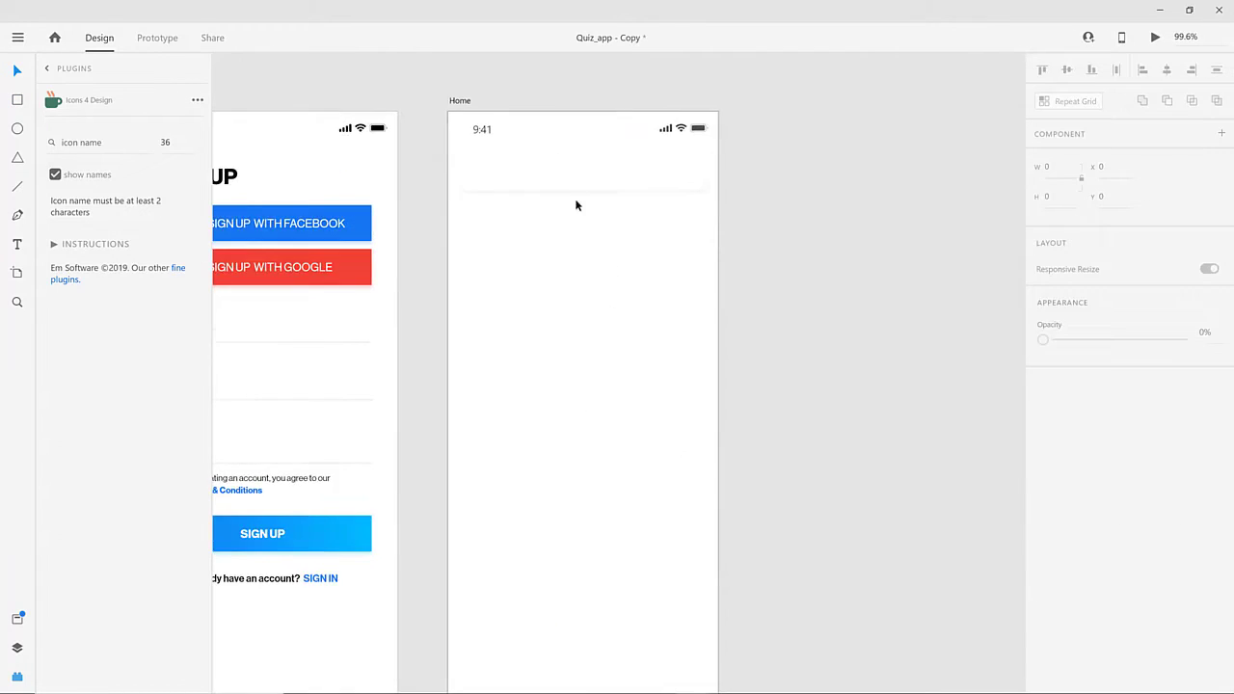
- Copy the SIGN UP title from the Sign up screen into the Home screen's header
{"action": "left_click", "coordinate": [598, 171]}
{"action": "left_click_drag", "start_coordinate": [584, 276], "coordinate": [619, 277]}
{"action": "left_click_drag", "start_coordinate": [268, 203], "coordinate": [377, 209]}
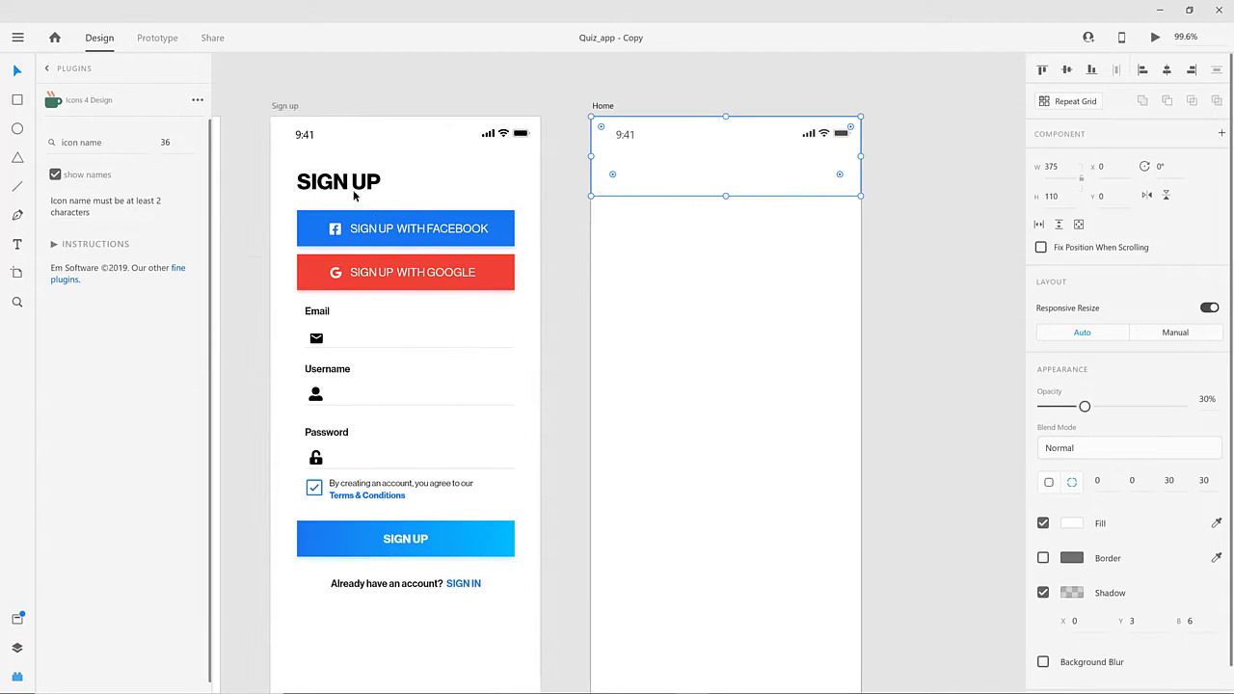
{"action": "left_click", "coordinate": [356, 183]}
{"action": "key", "text": "ctrl+c"}
{"action": "left_click", "coordinate": [730, 189]}
{"action": "key", "text": "ctrl+v"}
{"action": "left_click_drag", "start_coordinate": [659, 186], "coordinate": [644, 157]}
{"action": "left_click", "coordinate": [902, 289]}
- Set the header title's font size to 20, change its text to HOME and centre it
{"action": "left_click", "coordinate": [643, 153]}
{"action": "left_click", "coordinate": [1063, 443]}
{"action": "type", "text": "20"}
{"action": "key", "text": "Return"}
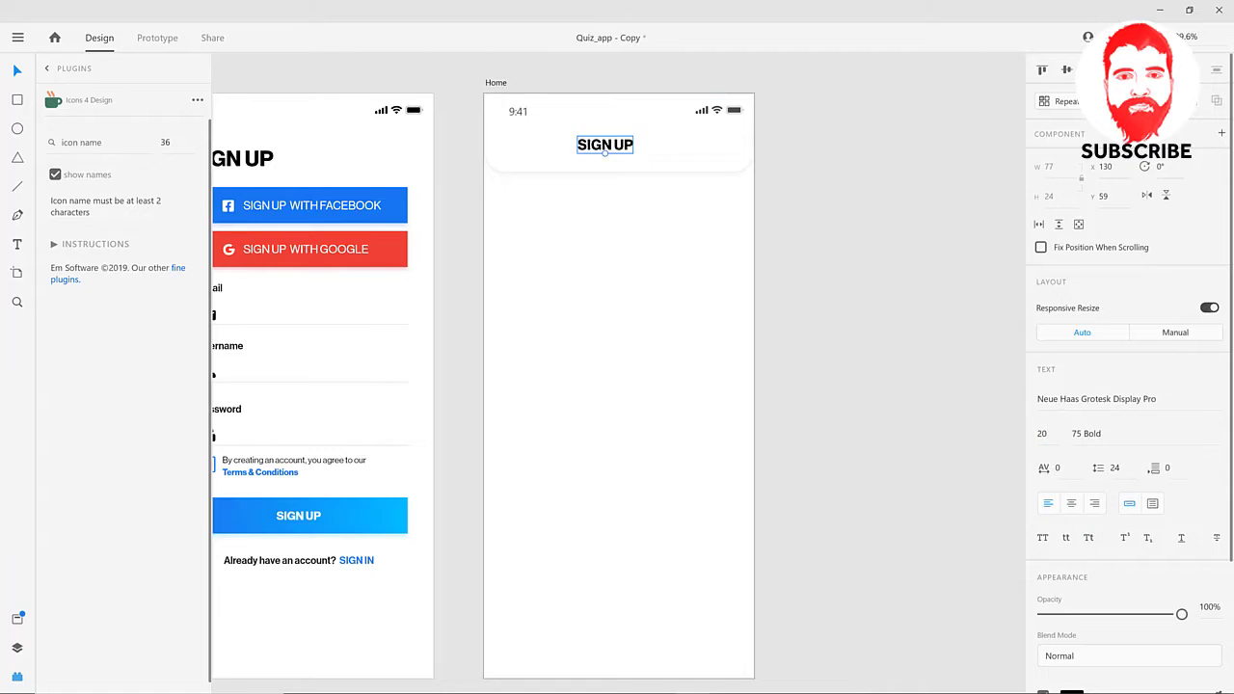
{"action": "double_click", "coordinate": [623, 142]}
{"action": "type", "text": "HOME"}
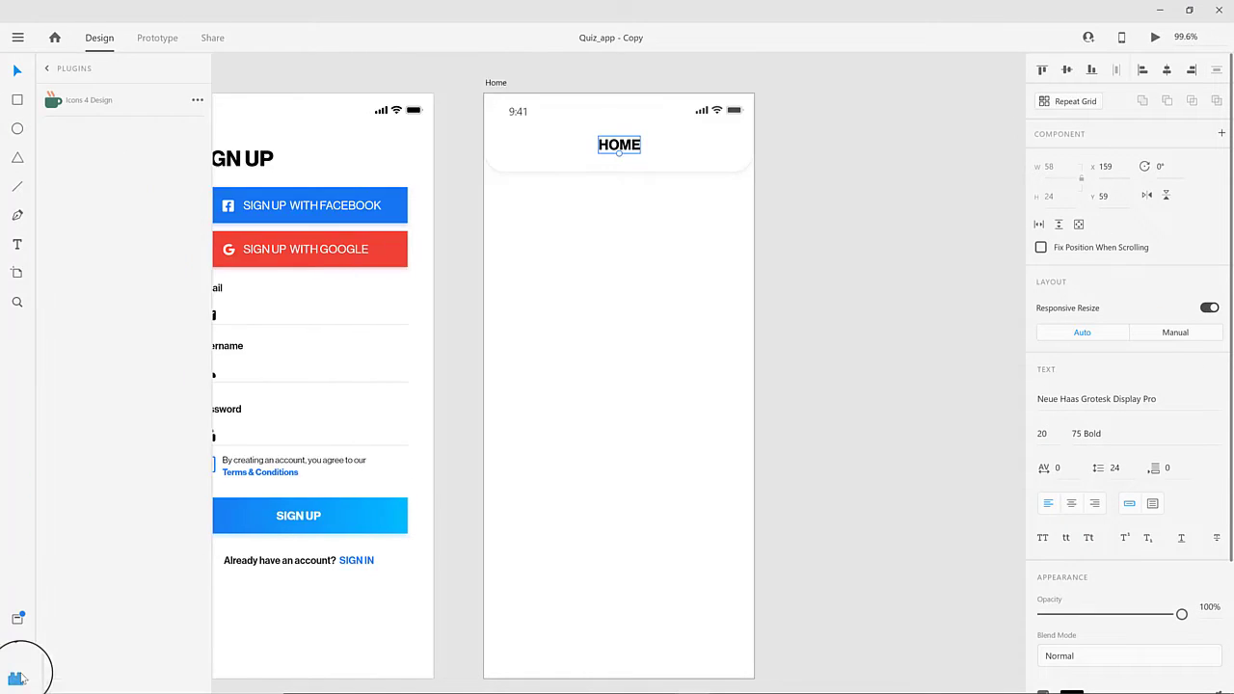
- Search the icon plugin for menu and place the Material menu icon at the left end of the Home header
{"action": "left_click", "coordinate": [100, 145]}
{"action": "type", "text": "menu"}
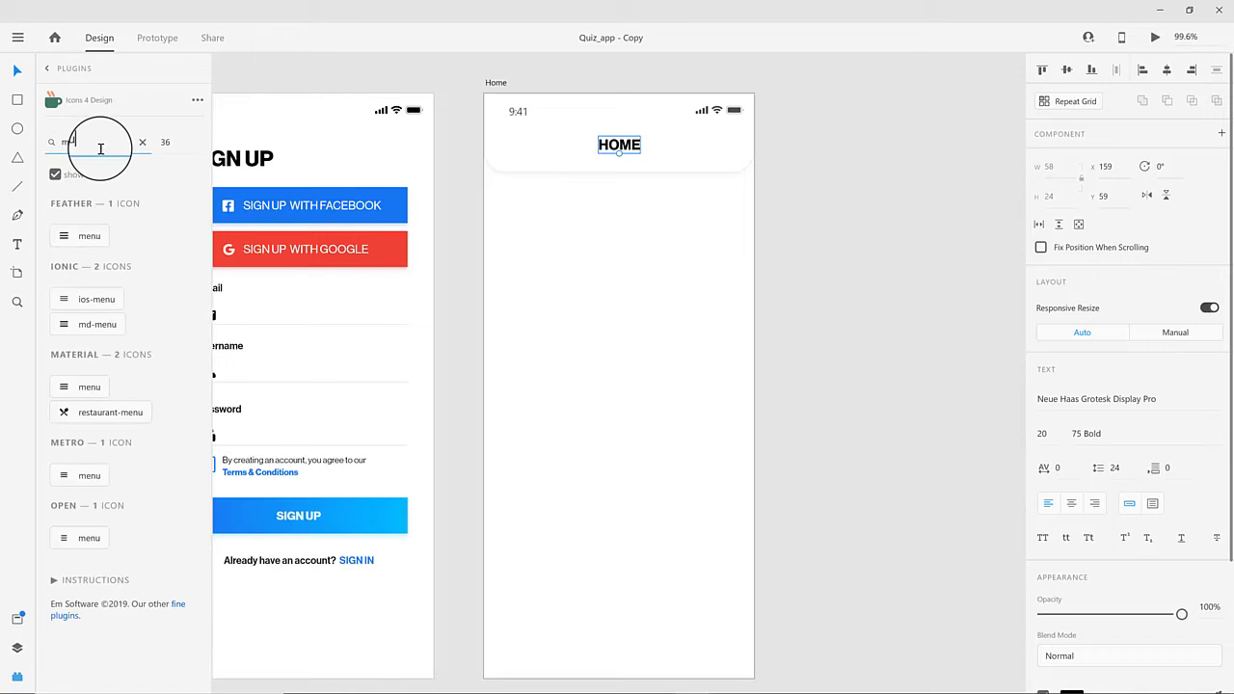
{"action": "left_click", "coordinate": [78, 386]}
{"action": "left_click", "coordinate": [496, 105]}
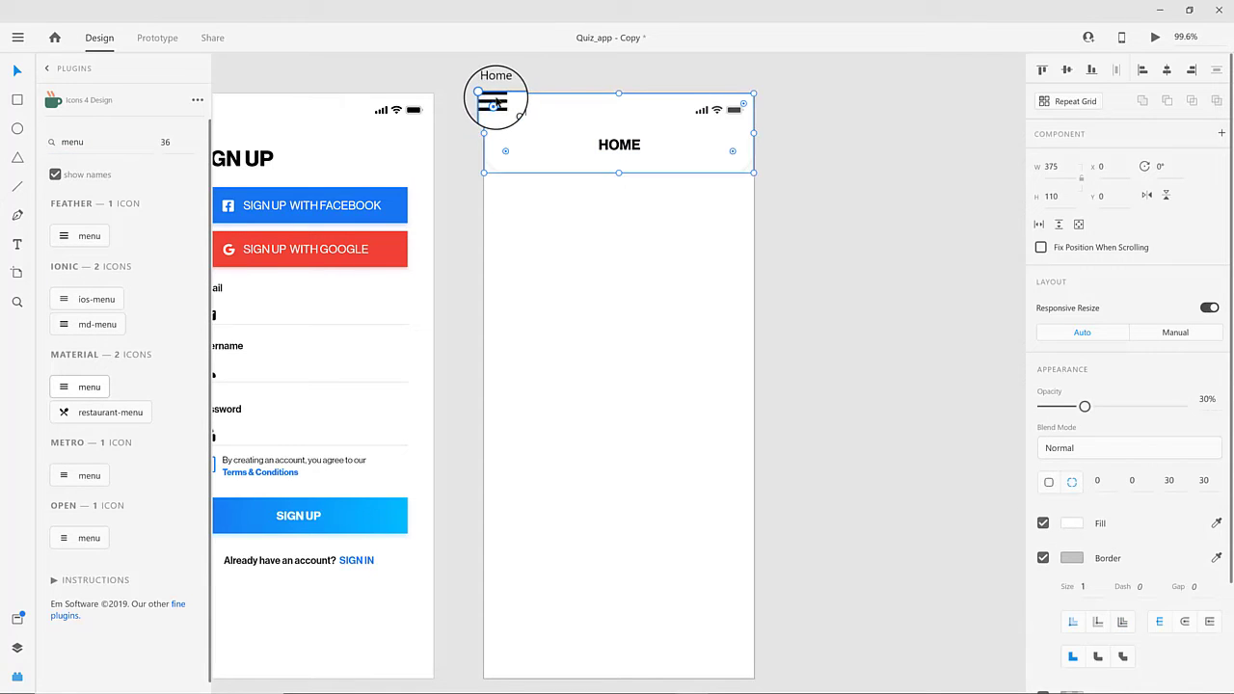
{"action": "left_click", "coordinate": [497, 100]}
{"action": "left_click_drag", "start_coordinate": [499, 103], "coordinate": [514, 147]}
- Search the icon plugin for gift and place the Awesome gift icon at the right end of the Home header
{"action": "left_click", "coordinate": [64, 622]}
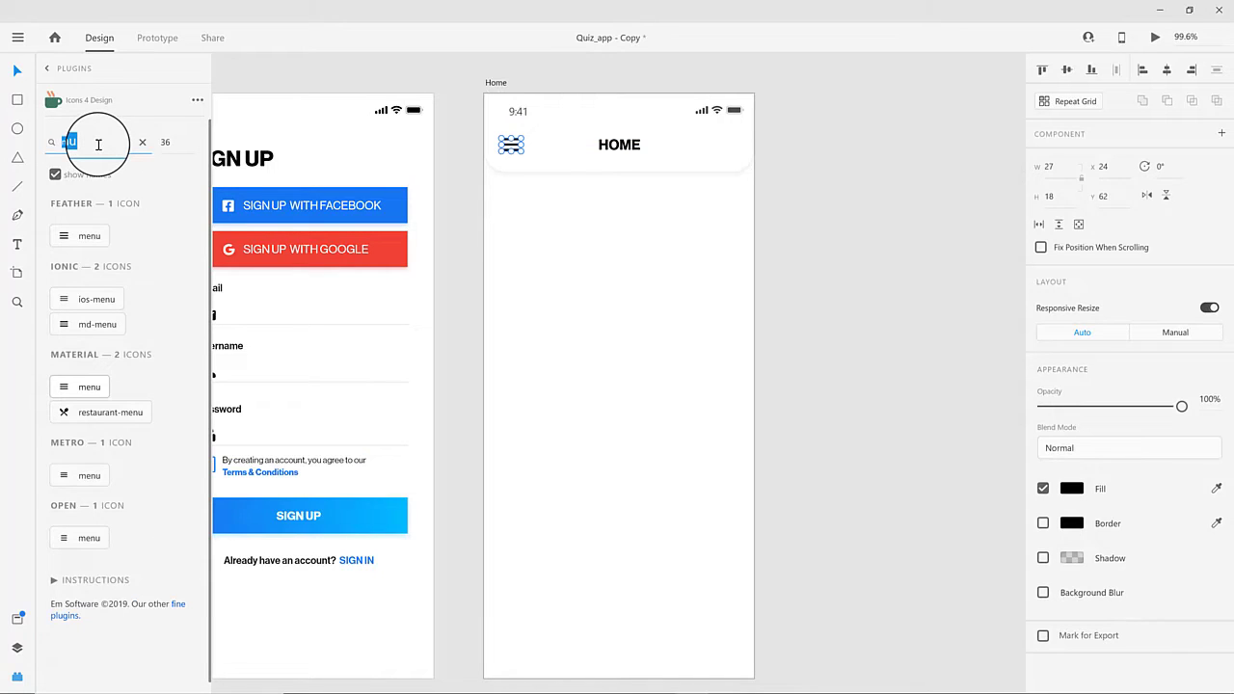
{"action": "key", "text": "BackSpace"}
{"action": "key", "text": "BackSpace"}
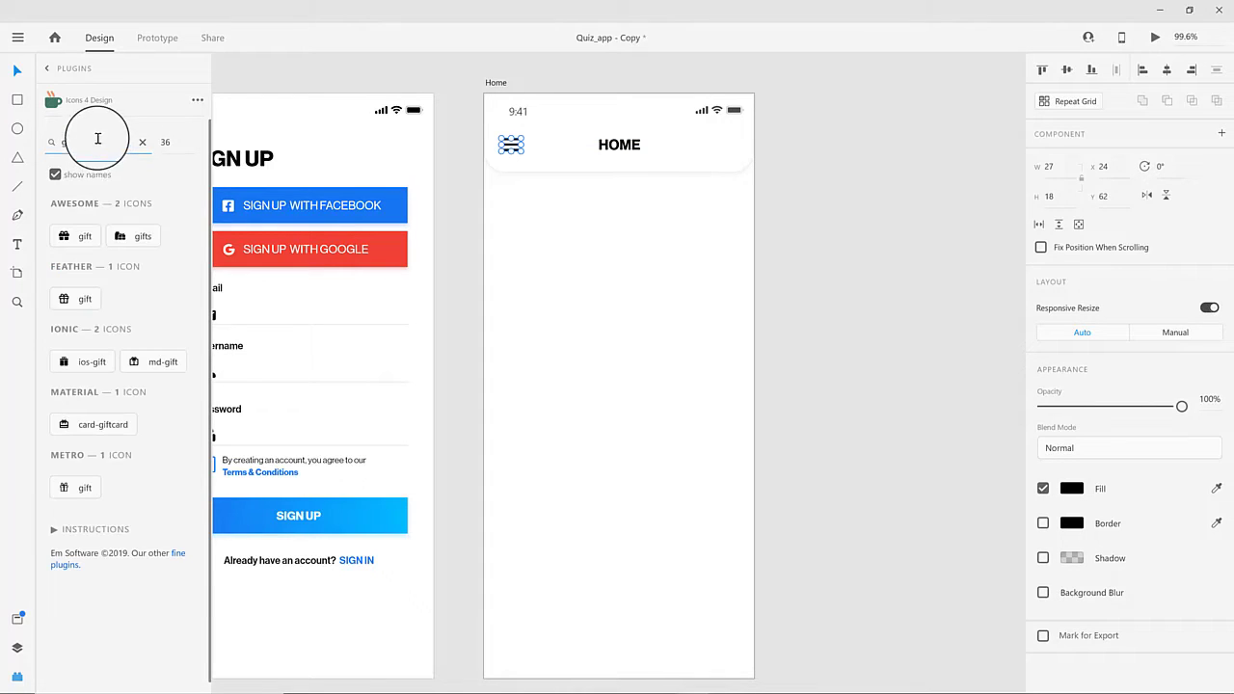
{"action": "left_click_drag", "start_coordinate": [65, 244], "coordinate": [713, 129]}
{"action": "scroll", "coordinate": [700, 144], "scroll_direction": "up", "scroll_amount": 5}
{"action": "left_click_drag", "start_coordinate": [696, 142], "coordinate": [816, 148]}
- Add the number 50 as text beside the gift icon
{"action": "key", "text": "t"}
{"action": "left_click", "coordinate": [778, 153]}
{"action": "key", "text": "Escape"}
{"action": "left_click", "coordinate": [9, 70]}
- Fill the gift icon and the number 50 with blue
{"action": "left_click", "coordinate": [738, 147]}
{"action": "key", "text": "ctrl+0"}
{"action": "left_click", "coordinate": [1071, 488]}
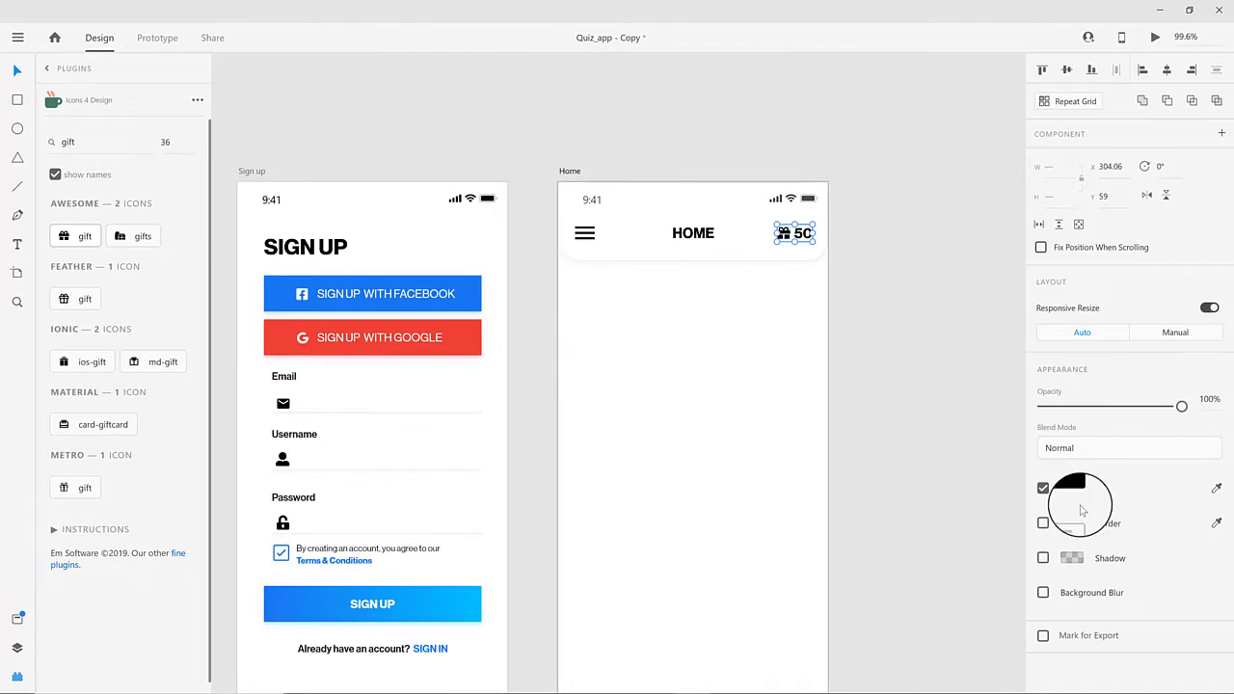
{"action": "left_click", "coordinate": [1013, 563]}
{"action": "left_click", "coordinate": [968, 565]}
{"action": "left_click", "coordinate": [821, 439]}
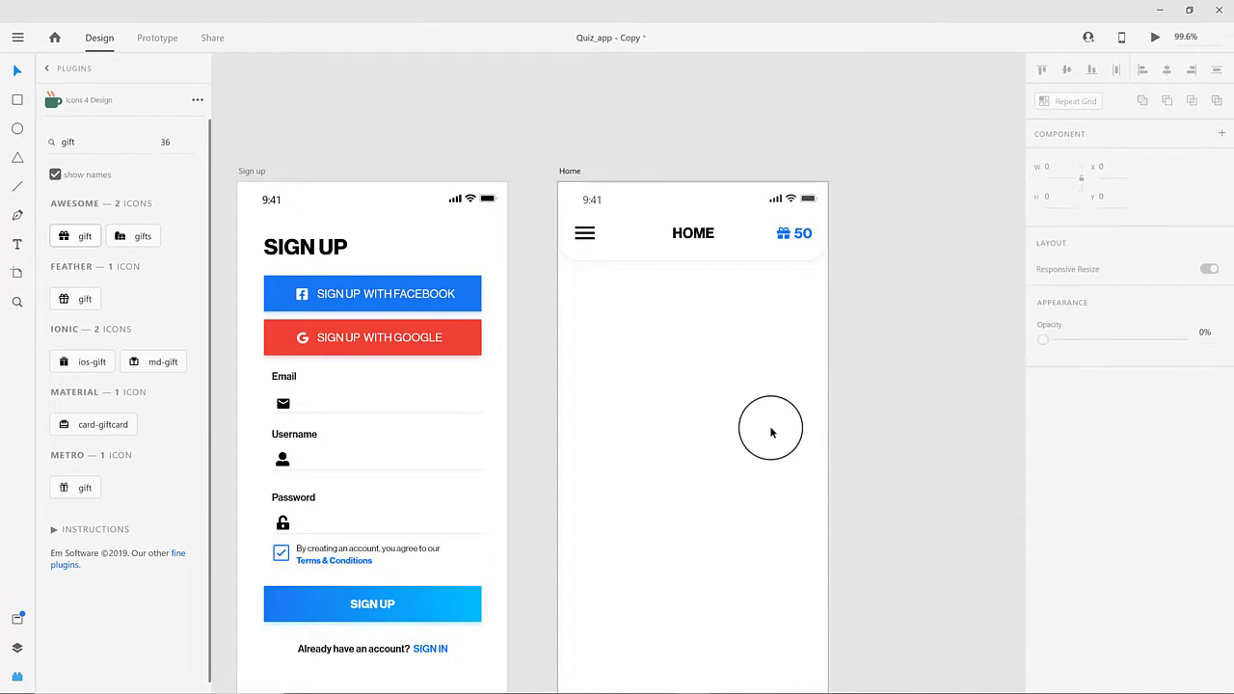
- Save the document
{"action": "scroll", "coordinate": [810, 420], "scroll_direction": "down", "scroll_amount": 1}
{"action": "left_click", "coordinate": [721, 203]}
{"action": "left_click", "coordinate": [691, 222]}
{"action": "scroll", "coordinate": [701, 292], "scroll_direction": "down", "scroll_amount": 1}
{"action": "scroll", "coordinate": [701, 292], "scroll_direction": "right", "scroll_amount": 1}
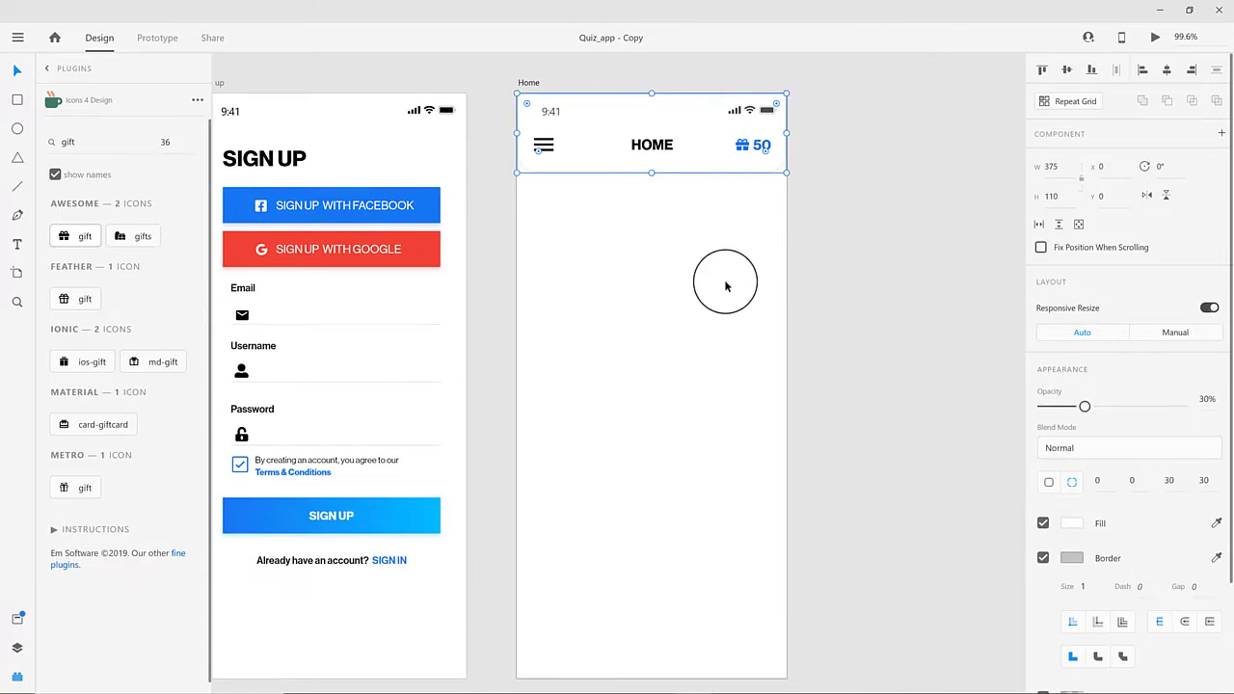
{"action": "left_click", "coordinate": [840, 106]}
{"action": "key", "text": "ctrl+s"}
- Draw a 60 × 60 circle below the Home header's menu icon and set its border colour to #E0E6EE
{"action": "left_click_drag", "start_coordinate": [537, 195], "coordinate": [572, 232]}
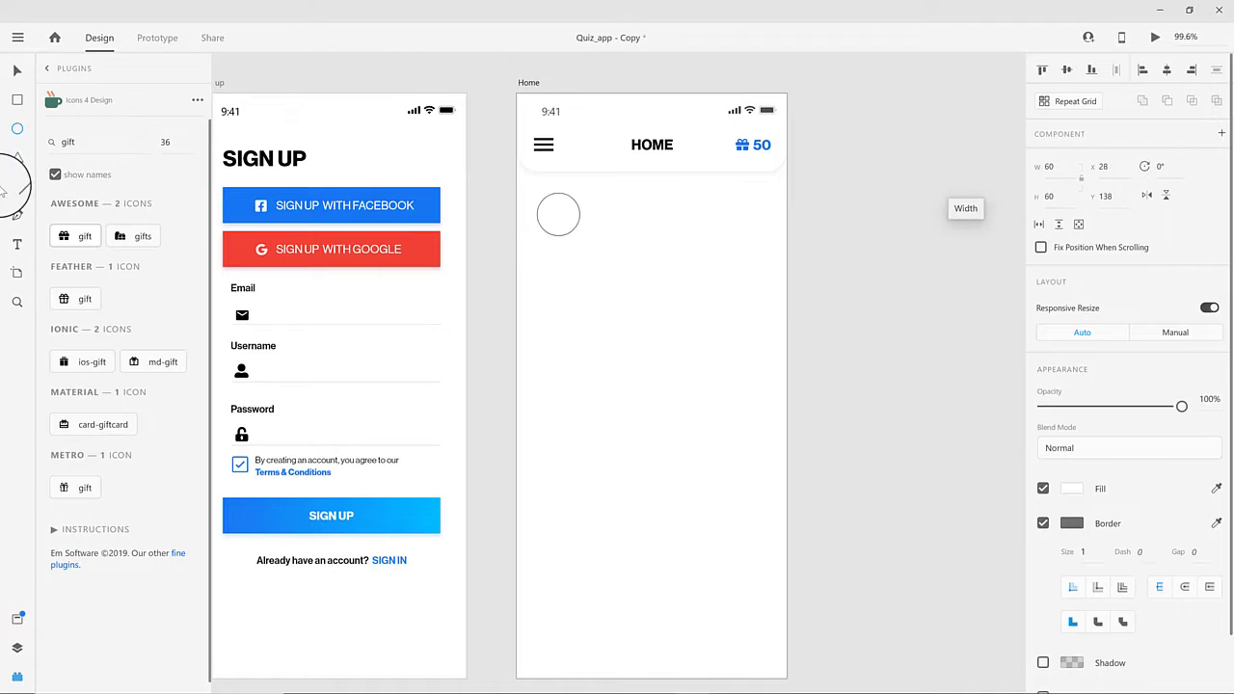
{"action": "left_click", "coordinate": [607, 173]}
{"action": "left_click", "coordinate": [1071, 558]}
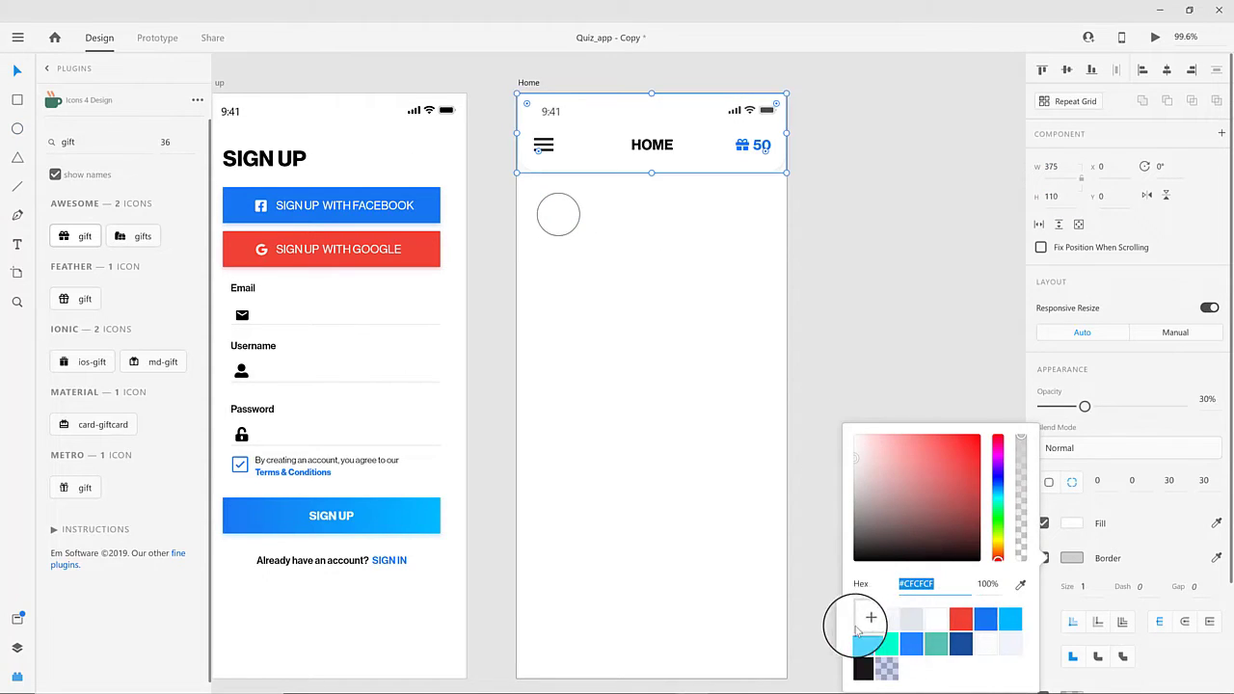
{"action": "left_click", "coordinate": [587, 264]}
{"action": "left_click", "coordinate": [562, 220]}
{"action": "left_click", "coordinate": [1073, 523]}
{"action": "left_click", "coordinate": [935, 590]}
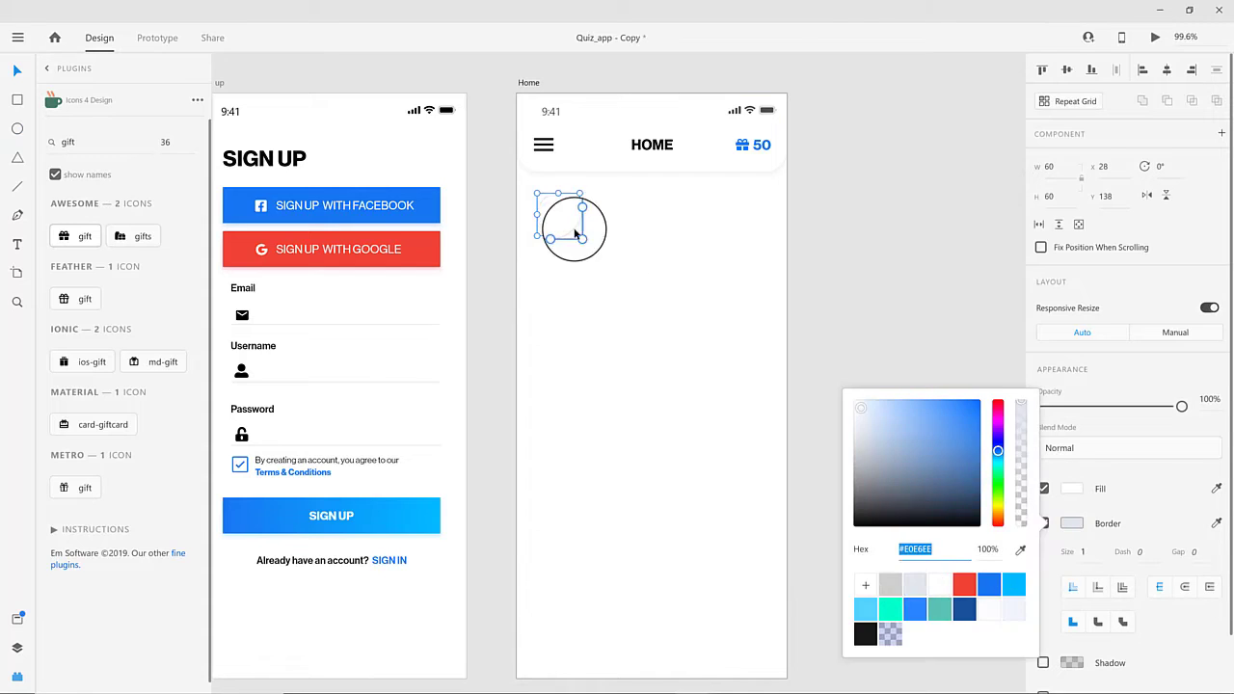
{"action": "key", "text": "Escape"}
- Repeat the circle into a horizontal row of six with narrow gaps, starting near the Home artboard's left edge
{"action": "left_click", "coordinate": [1066, 101]}
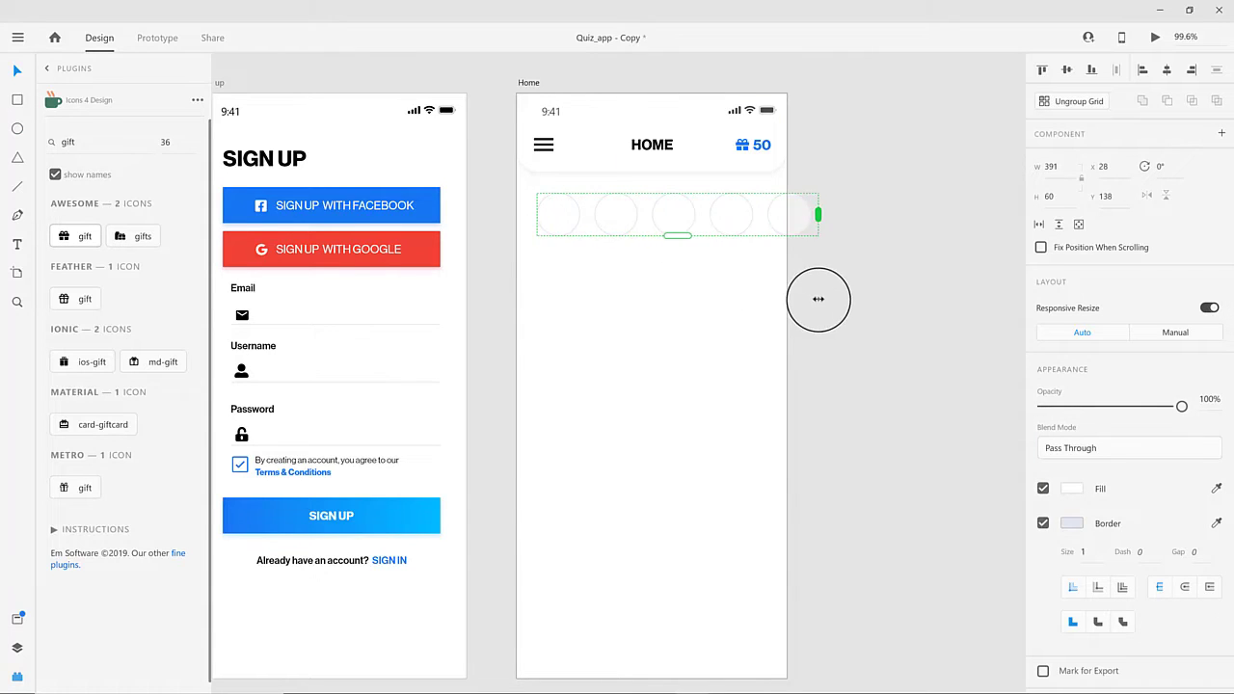
{"action": "left_click_drag", "start_coordinate": [818, 299], "coordinate": [903, 303]}
{"action": "left_click_drag", "start_coordinate": [644, 214], "coordinate": [608, 224]}
{"action": "left_click", "coordinate": [631, 265]}
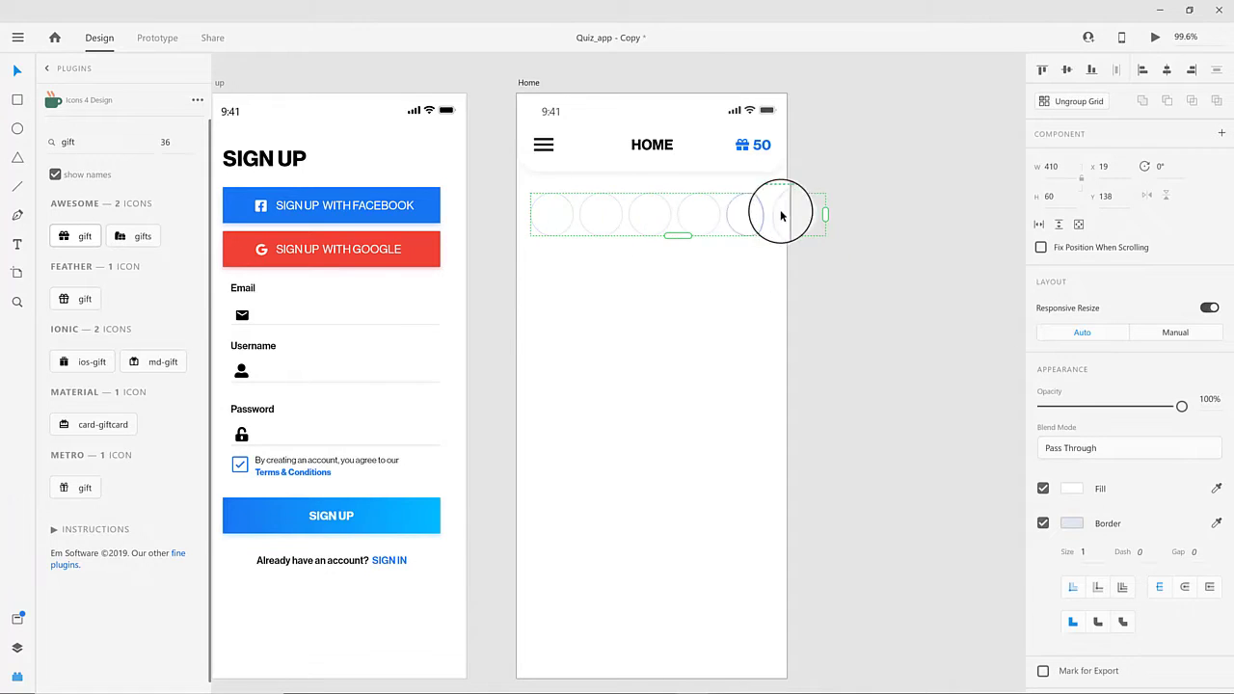
- Ungroup the repeated circle row and open the UI Faces photo selection for all six circles with Pexels.com as the source
{"action": "left_click", "coordinate": [51, 74]}
{"action": "left_click", "coordinate": [90, 221]}
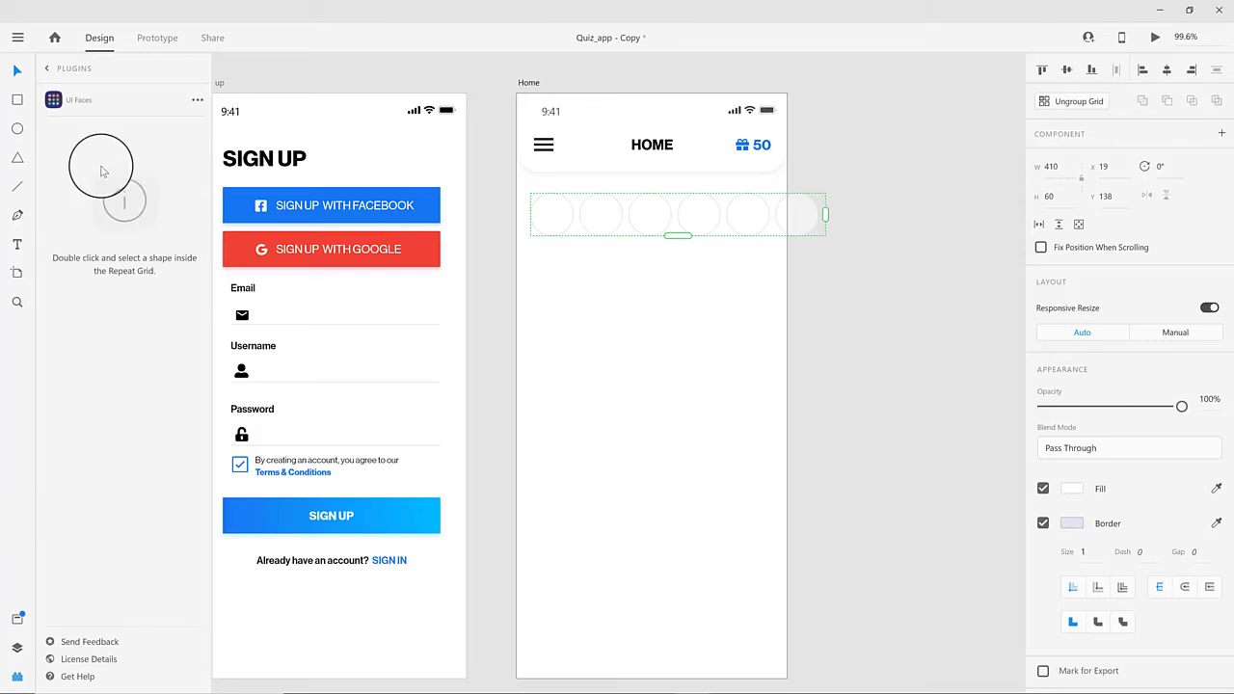
{"action": "double_click", "coordinate": [566, 219]}
{"action": "left_click", "coordinate": [659, 216]}
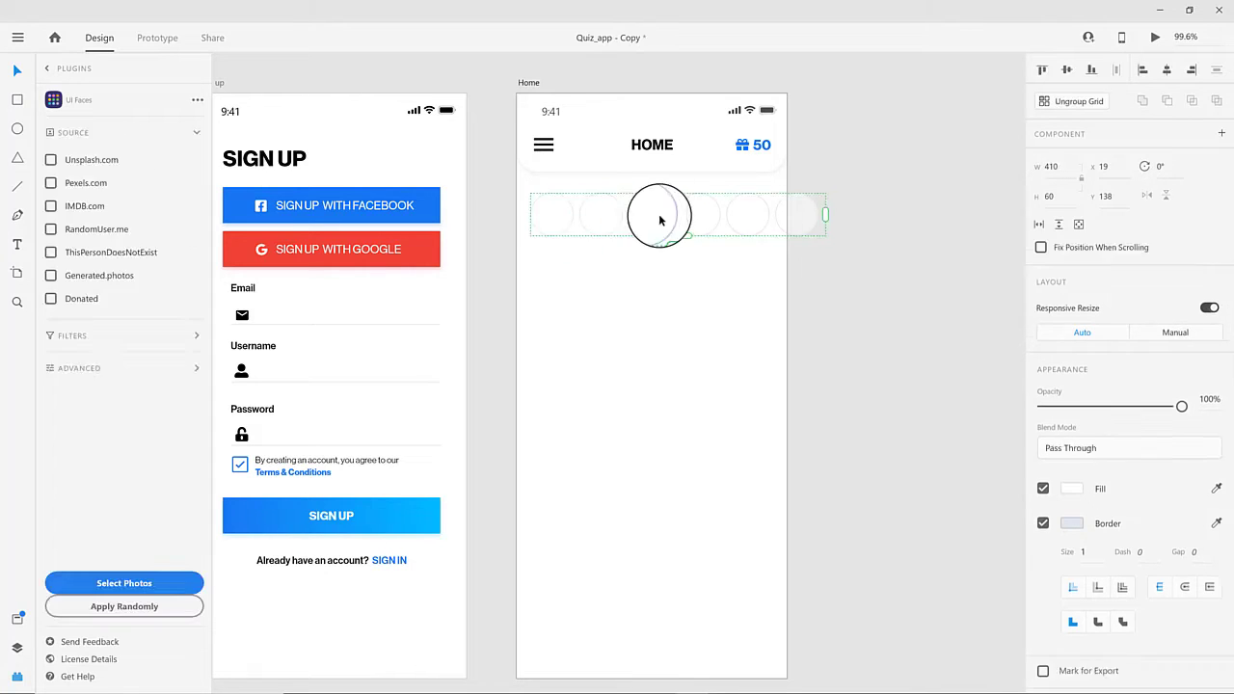
{"action": "left_click", "coordinate": [1058, 102]}
{"action": "left_click_drag", "start_coordinate": [873, 247], "coordinate": [491, 152]}
{"action": "left_click", "coordinate": [83, 193]}
{"action": "left_click", "coordinate": [106, 584]}
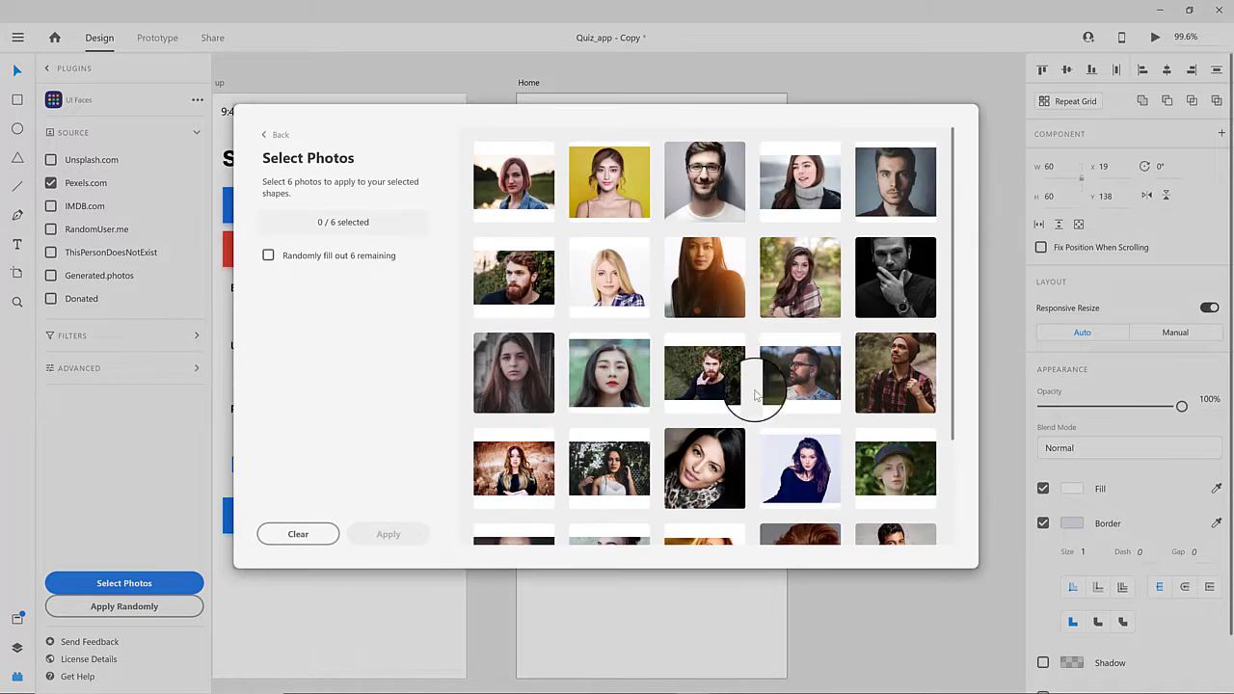
- Choose six portrait photos and apply them to the six profile circles
{"action": "left_click", "coordinate": [621, 181]}
{"action": "left_click", "coordinate": [904, 262]}
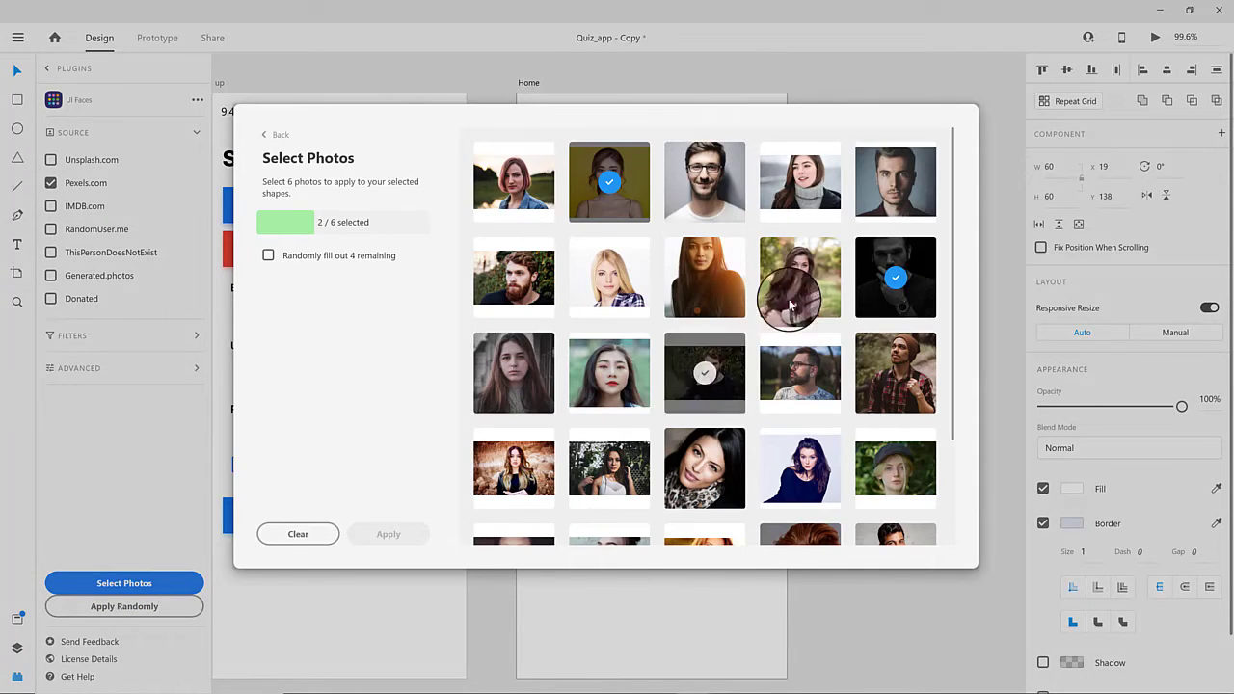
{"action": "left_click", "coordinate": [800, 279]}
{"action": "left_click", "coordinate": [800, 468]}
{"action": "left_click", "coordinate": [609, 468]}
{"action": "left_click", "coordinate": [704, 179]}
{"action": "left_click", "coordinate": [388, 534]}
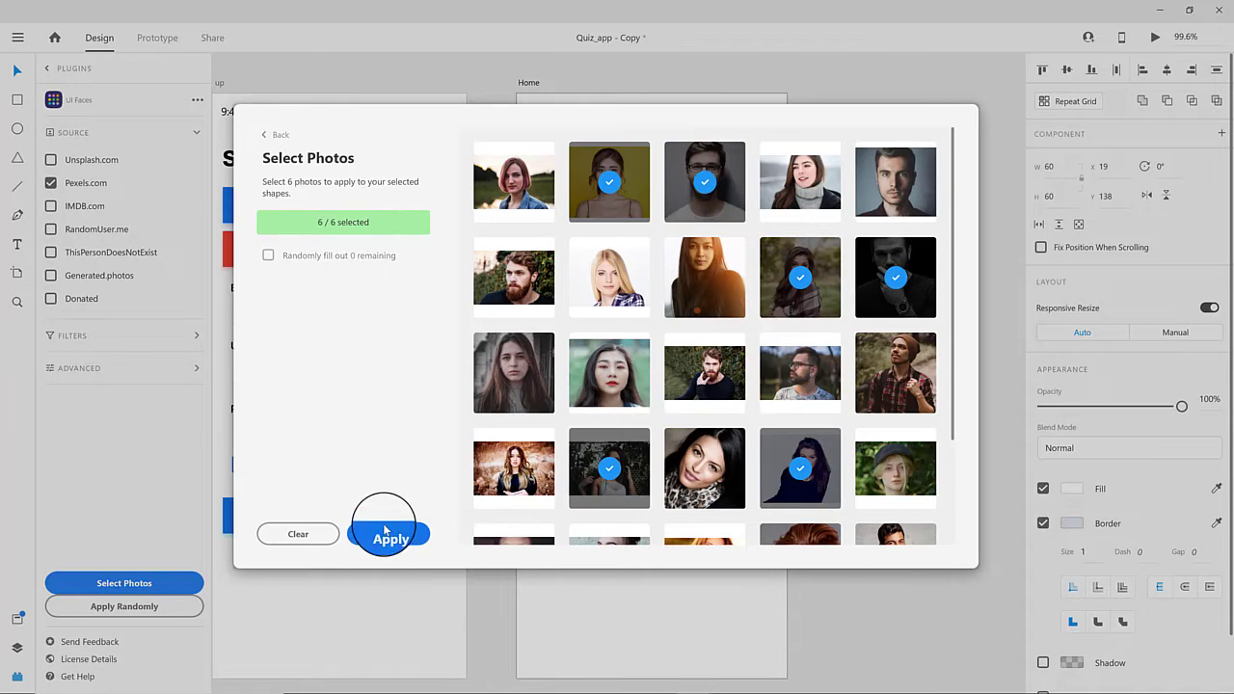
{"action": "left_click", "coordinate": [705, 364]}
- Try a drop shadow on the six profile photo circles
{"action": "left_click", "coordinate": [747, 214]}
{"action": "left_click", "coordinate": [604, 221]}
{"action": "left_click", "coordinate": [512, 199]}
{"action": "left_click_drag", "start_coordinate": [829, 277], "coordinate": [546, 197]}
{"action": "left_click", "coordinate": [1043, 598]}
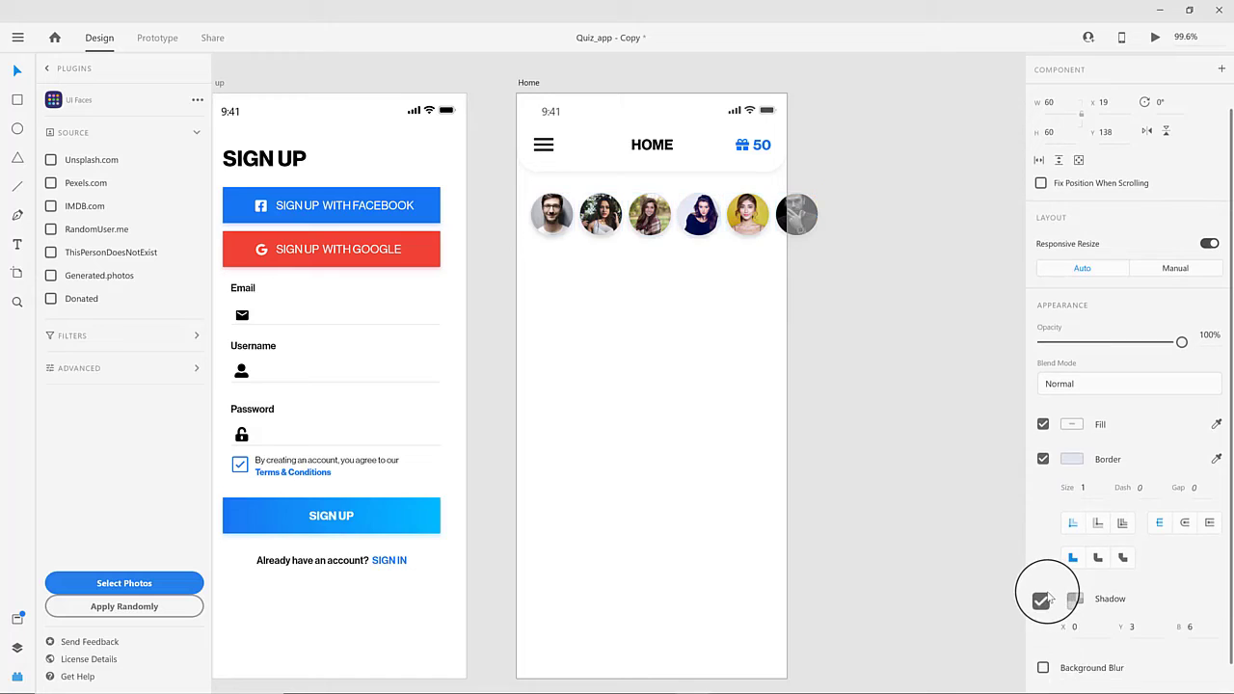
{"action": "left_click", "coordinate": [957, 520]}
{"action": "key", "text": "ctrl+z"}
{"action": "left_click", "coordinate": [659, 342]}
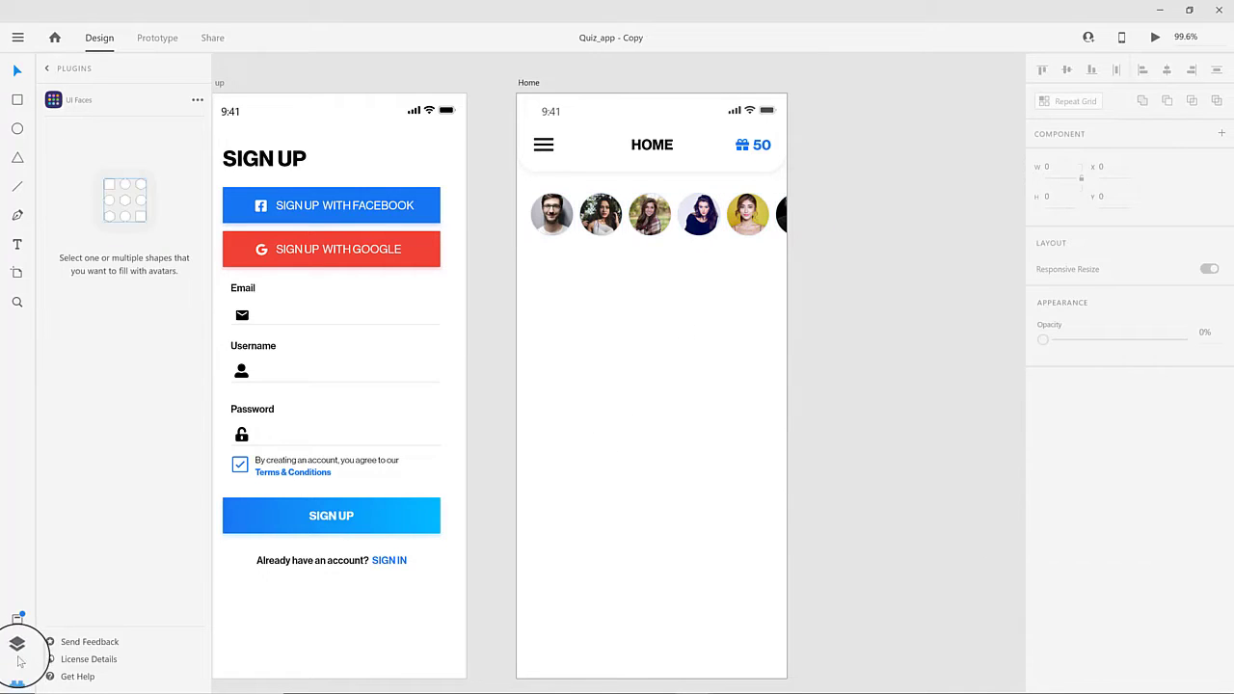
- Duplicate the HOME heading below the profile circles, reword it as TODAY'S WINNERS and centre it on the artboard
{"action": "left_click", "coordinate": [17, 648]}
{"action": "left_click", "coordinate": [688, 349]}
{"action": "left_click_drag", "start_coordinate": [646, 144], "coordinate": [664, 307]}
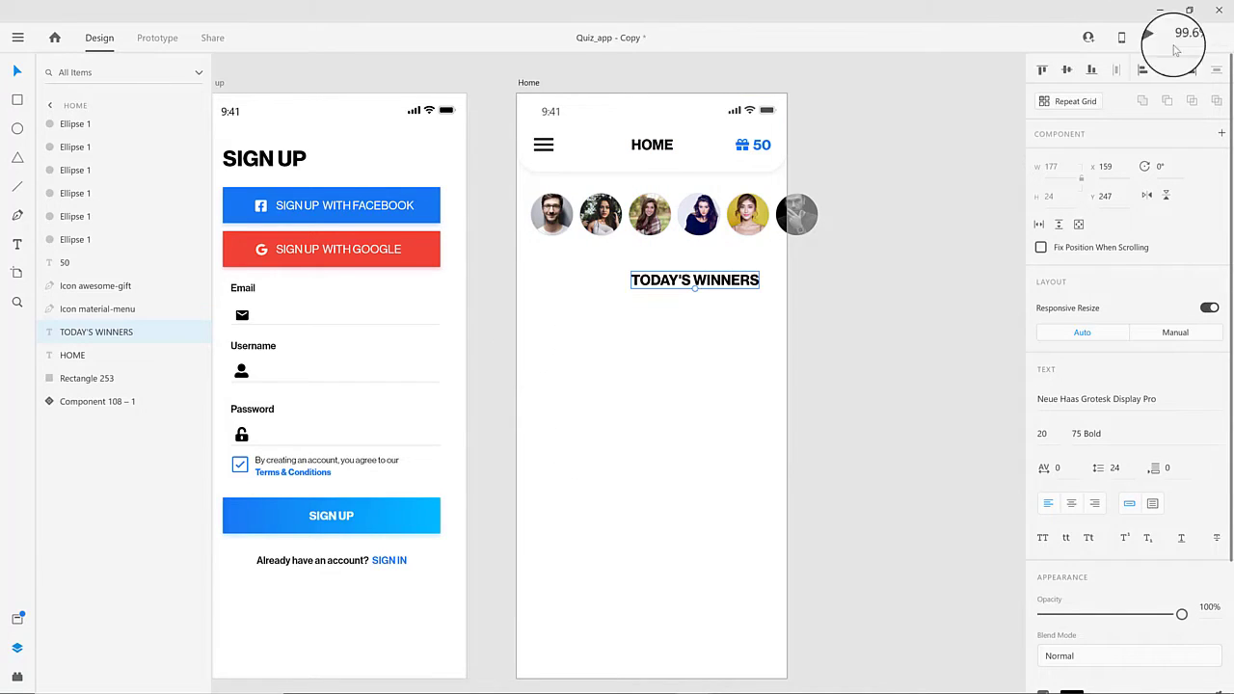
{"action": "left_click_drag", "start_coordinate": [729, 283], "coordinate": [686, 282]}
- Fill the TODAY'S WINNERS heading with light blue #00BBFF and move it up to Y 230
{"action": "scroll", "coordinate": [1147, 447], "scroll_direction": "down", "scroll_amount": 3}
{"action": "left_click", "coordinate": [1072, 530]}
{"action": "left_click", "coordinate": [990, 595]}
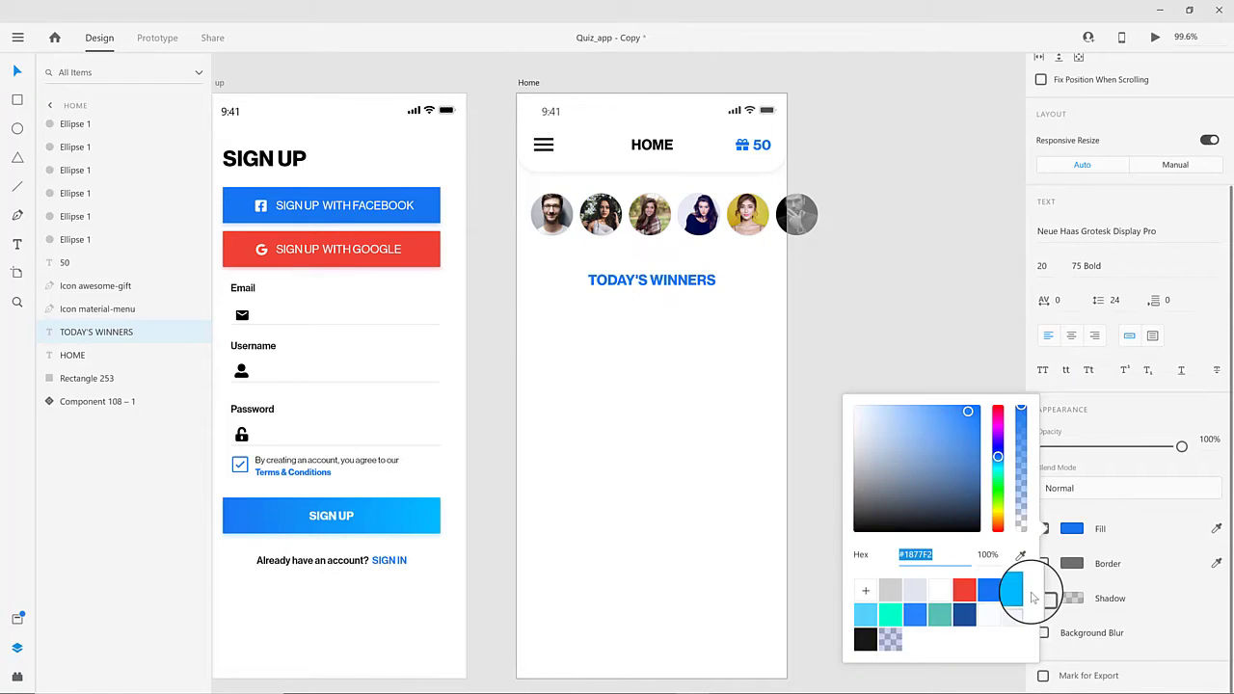
{"action": "left_click", "coordinate": [890, 615]}
{"action": "left_click", "coordinate": [939, 615]}
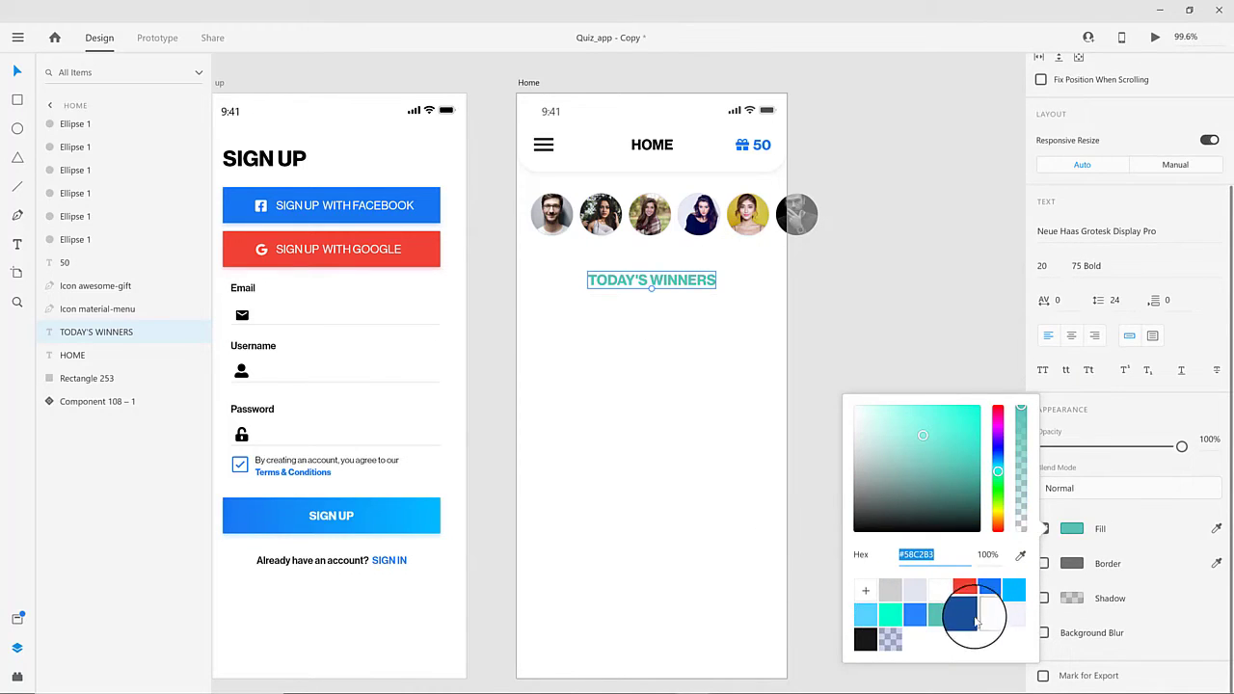
{"action": "left_click", "coordinate": [873, 619]}
{"action": "left_click", "coordinate": [1020, 599]}
{"action": "left_click", "coordinate": [989, 592]}
{"action": "left_click", "coordinate": [1020, 594]}
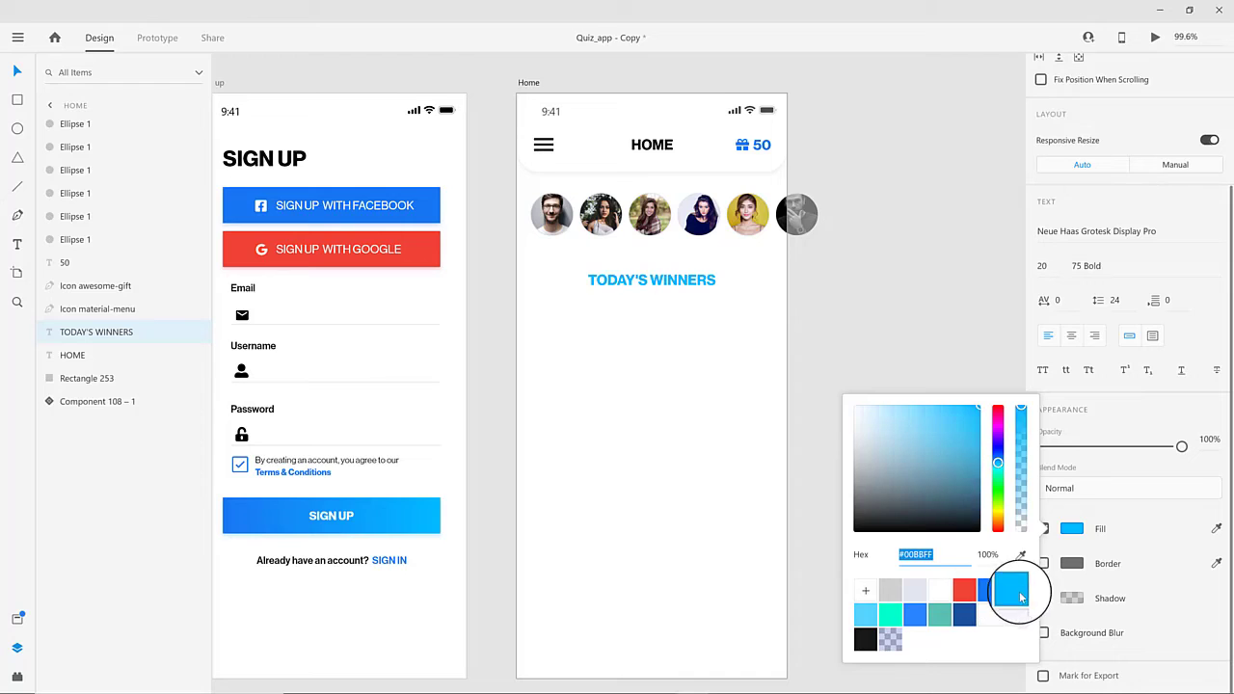
{"action": "left_click", "coordinate": [664, 279]}
{"action": "left_click_drag", "start_coordinate": [664, 280], "coordinate": [663, 269]}
{"action": "scroll", "coordinate": [1134, 159], "scroll_direction": "up", "scroll_amount": 3}
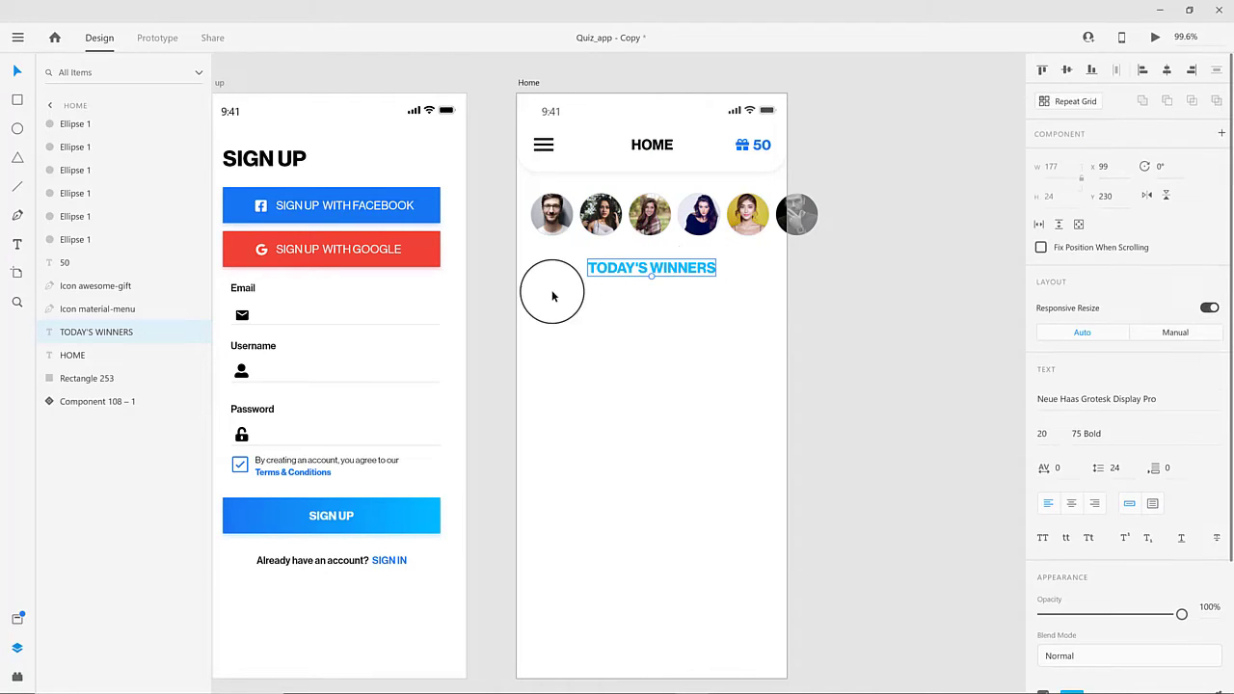
- Draw a 375 × 156 rectangle across the full width of the Home artboard, just below the TODAY'S WINNERS heading
{"action": "left_click", "coordinate": [19, 108]}
{"action": "mouse_move", "coordinate": [517, 280]}
{"action": "left_mouse_down"}
{"action": "mouse_move", "coordinate": [794, 366]}
{"action": "mouse_move", "coordinate": [787, 391]}
{"action": "left_mouse_up"}
{"action": "left_click_drag", "start_coordinate": [622, 326], "coordinate": [622, 331]}
- Fill the rectangle below the heading with a very pale blue and remove its border
{"action": "left_click", "coordinate": [1071, 522]}
{"action": "left_click", "coordinate": [914, 597]}
{"action": "left_click", "coordinate": [940, 597]}
{"action": "left_click", "coordinate": [866, 620]}
{"action": "left_click_drag", "start_coordinate": [933, 422], "coordinate": [863, 399]}
{"action": "left_click", "coordinate": [863, 335]}
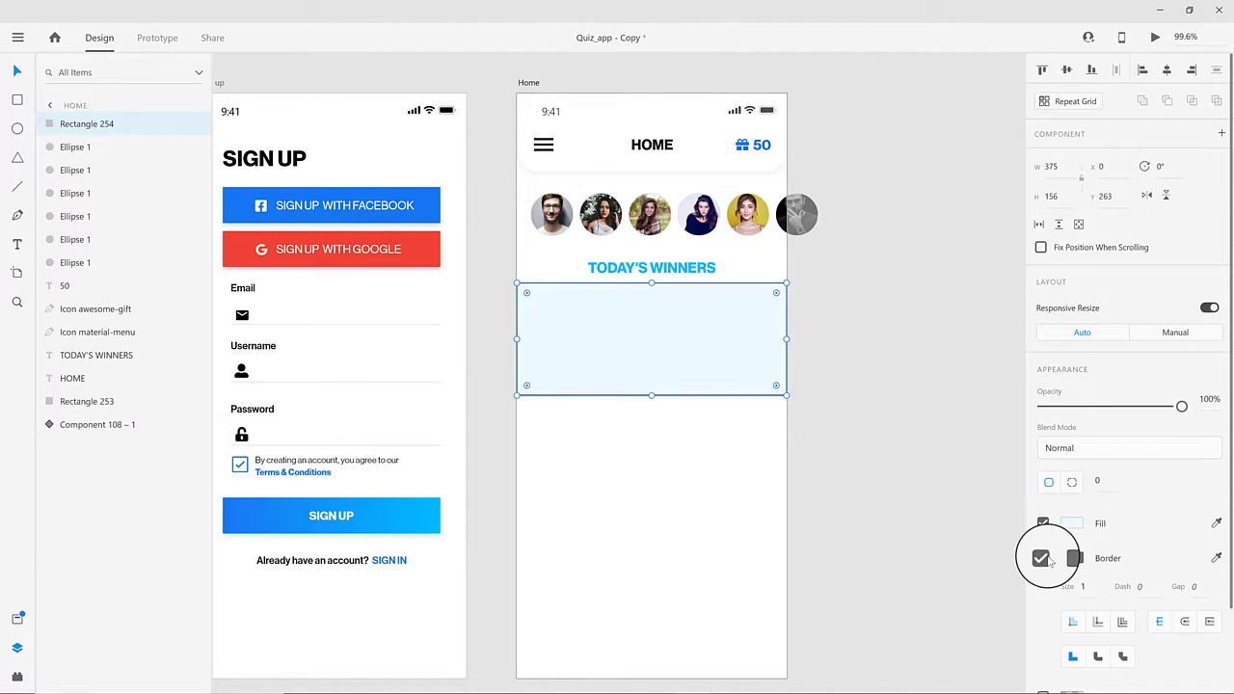
{"action": "left_click", "coordinate": [1040, 557]}
- Search the unDraw plugin for winner and download the Winners illustration
{"action": "left_click", "coordinate": [18, 678]}
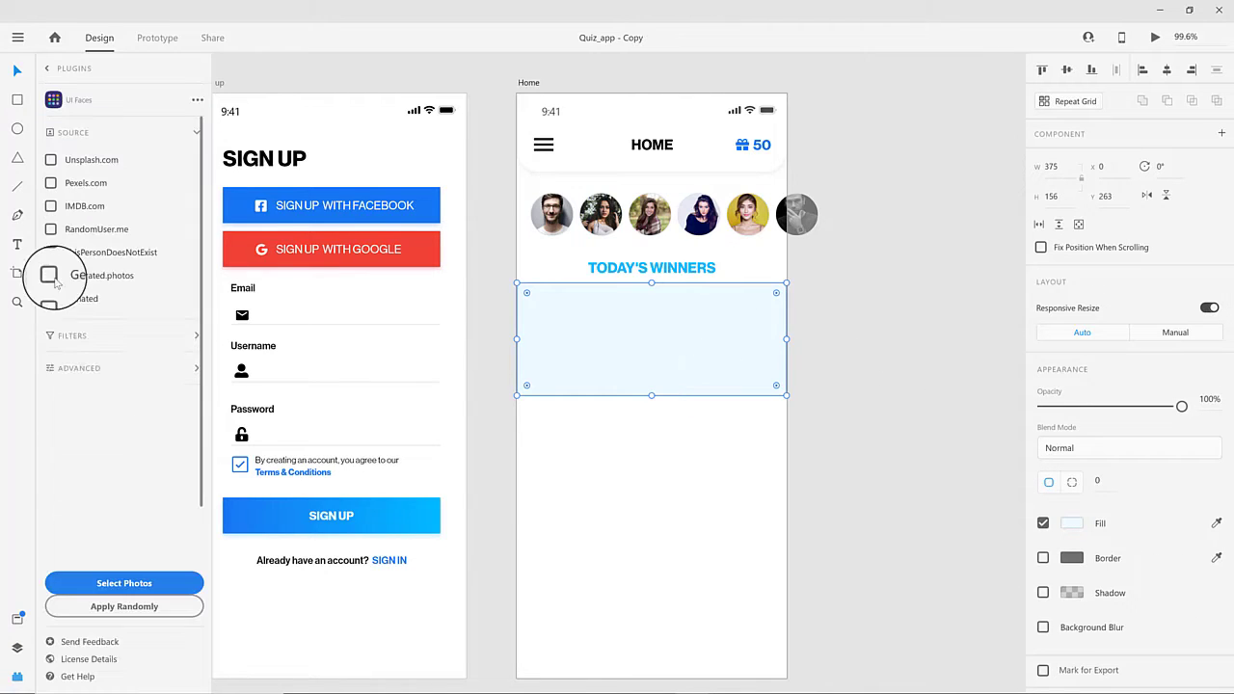
{"action": "left_click", "coordinate": [56, 68]}
{"action": "left_click", "coordinate": [77, 237]}
{"action": "left_click", "coordinate": [381, 241]}
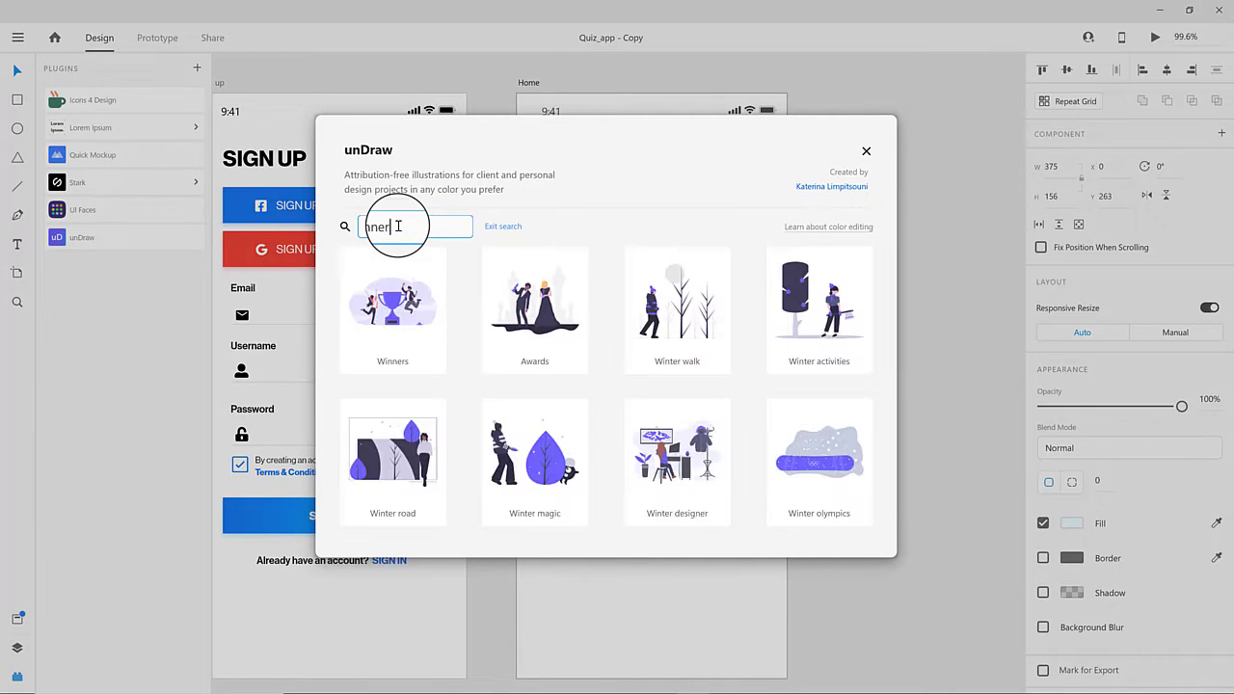
{"action": "scroll", "coordinate": [449, 350], "scroll_direction": "down", "scroll_amount": 2}
{"action": "scroll", "coordinate": [394, 323], "scroll_direction": "up", "scroll_amount": 2}
{"action": "left_click", "coordinate": [395, 322]}
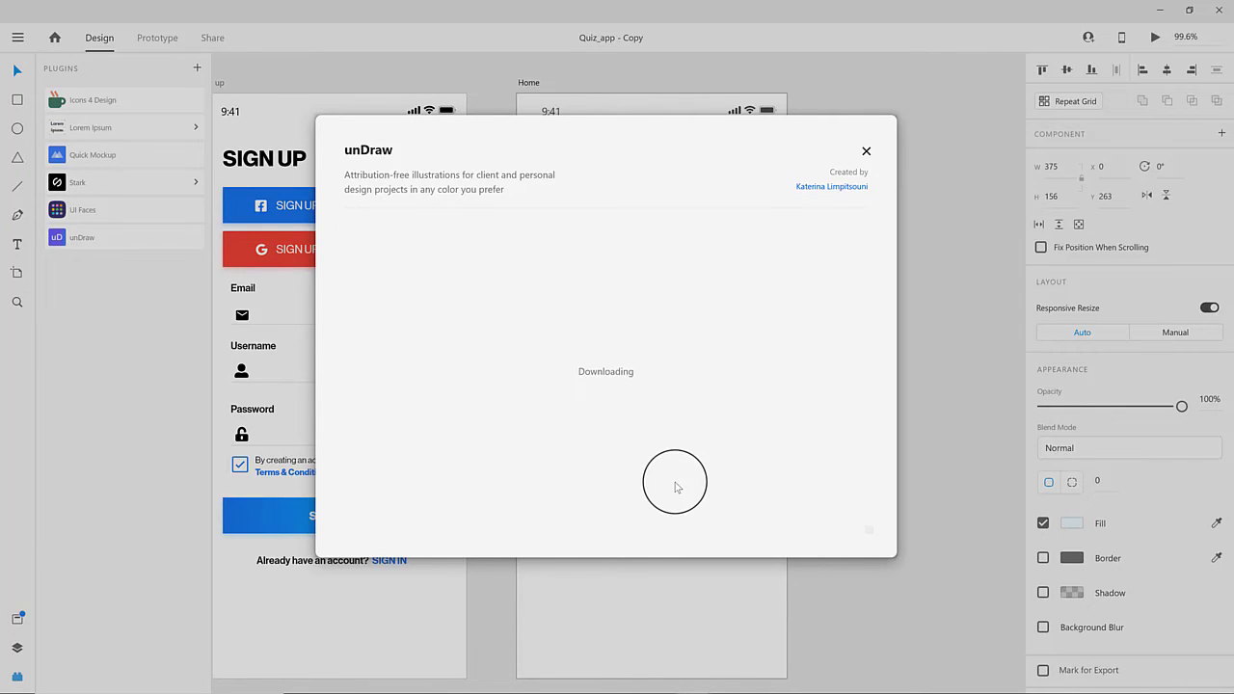
{"action": "left_click", "coordinate": [606, 433]}
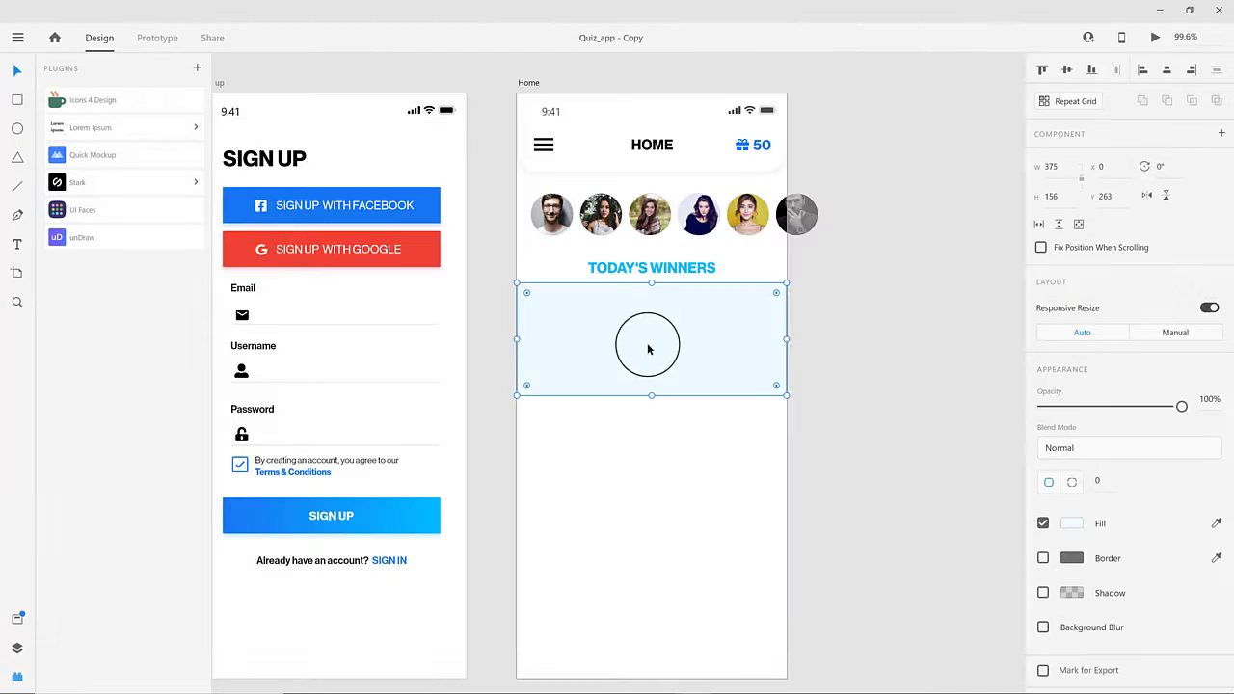
- Paste the Winners illustration and scale it to about 280 × 160, centred below the TODAY'S WINNERS heading
{"action": "key", "text": "ctrl+v"}
{"action": "left_click_drag", "start_coordinate": [240, 151], "coordinate": [357, 362]}
{"action": "left_click_drag", "start_coordinate": [730, 401], "coordinate": [730, 357]}
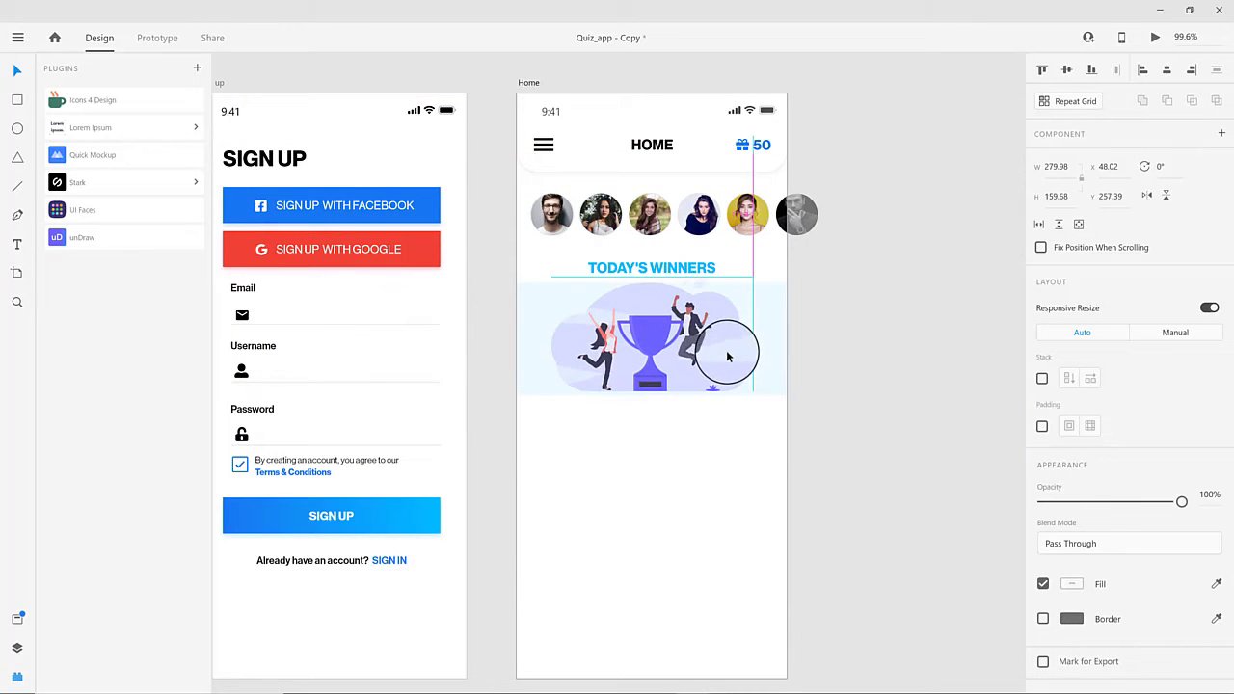
- Recolour the trophy's cup and base in the illustration with blue #1877F2
{"action": "double_click", "coordinate": [650, 334]}
{"action": "left_click", "coordinate": [1071, 449]}
{"action": "left_click", "coordinate": [1017, 520]}
{"action": "left_click", "coordinate": [993, 521]}
{"action": "left_click", "coordinate": [649, 374]}
{"action": "left_click", "coordinate": [1071, 473]}
{"action": "left_click", "coordinate": [988, 547]}
- Fill the small plaque on the trophy's base with light blue #00BBFF
{"action": "left_click", "coordinate": [652, 379]}
{"action": "left_click", "coordinate": [652, 386]}
{"action": "left_click", "coordinate": [1071, 508]}
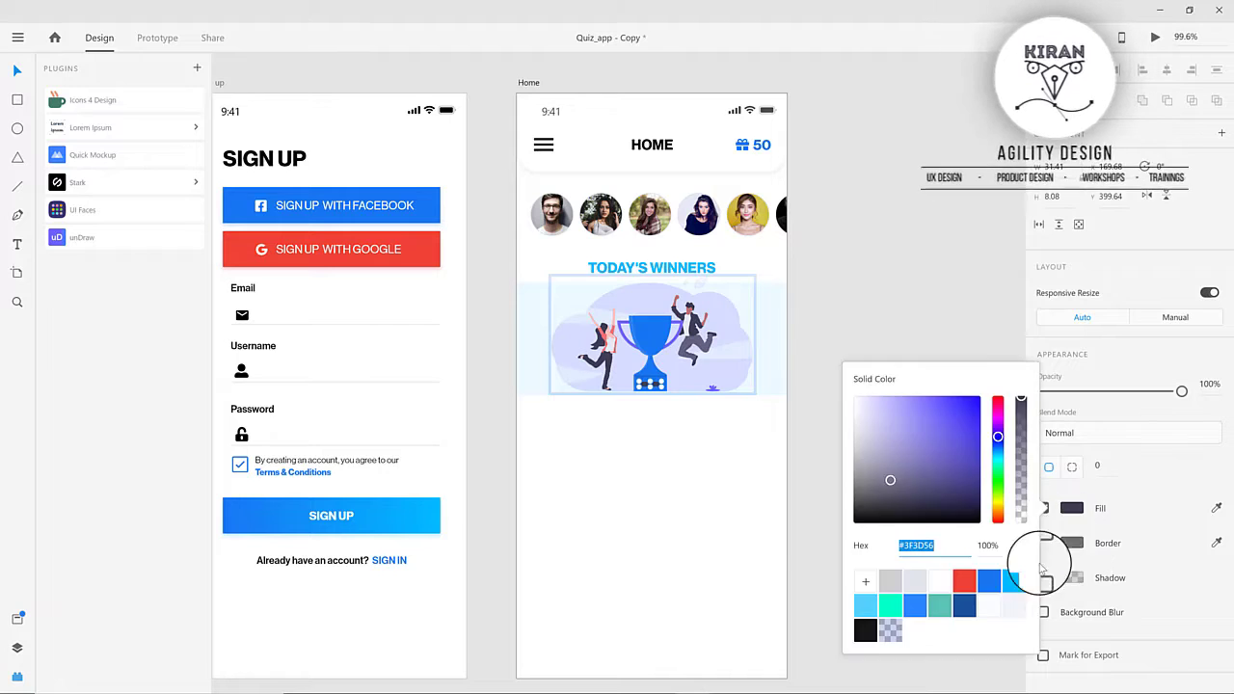
{"action": "left_click", "coordinate": [1019, 582]}
{"action": "left_click", "coordinate": [796, 520]}
- Fill the jumping man's trousers with blue #1877F2 and the woman's trousers with light blue #00BBFF
{"action": "left_click", "coordinate": [697, 338]}
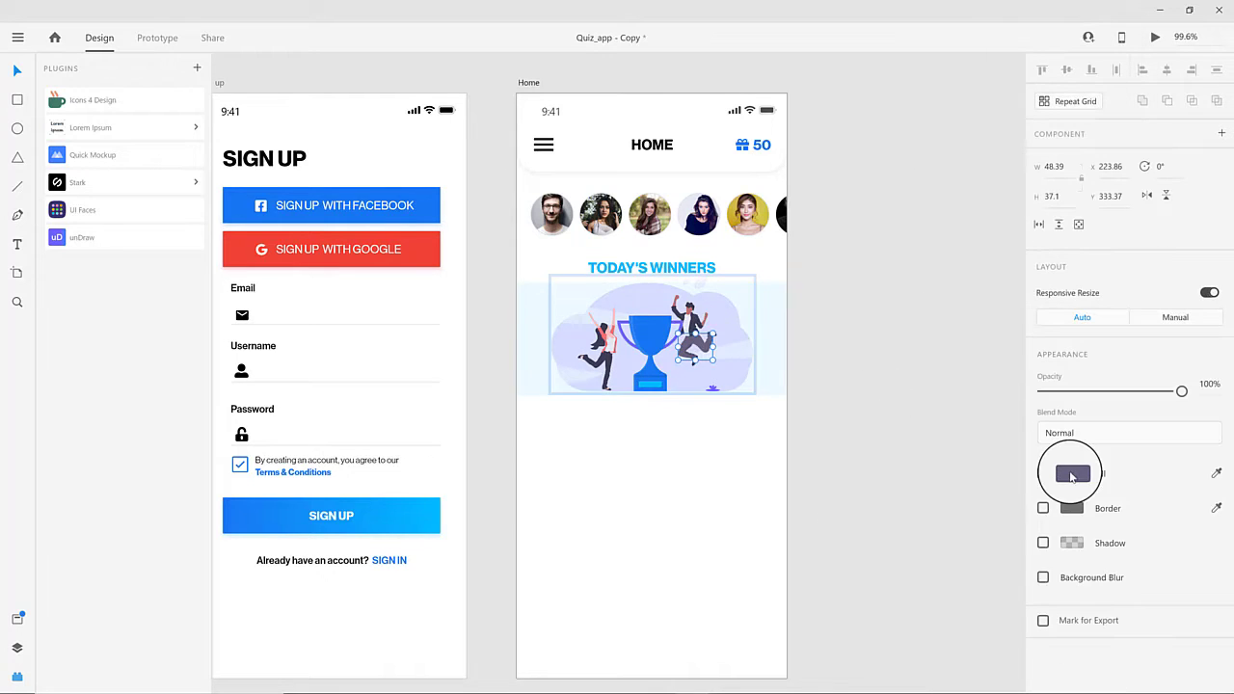
{"action": "left_click", "coordinate": [1071, 473]}
{"action": "left_click", "coordinate": [988, 547]}
{"action": "left_click", "coordinate": [597, 372]}
{"action": "left_click", "coordinate": [1070, 473]}
{"action": "left_click", "coordinate": [1014, 548]}
{"action": "left_click", "coordinate": [687, 532]}
- Recolour both trophy handles with blue #1877F2
{"action": "left_click", "coordinate": [653, 370]}
{"action": "left_click", "coordinate": [627, 343]}
{"action": "left_click", "coordinate": [1071, 473]}
{"action": "left_click", "coordinate": [988, 546]}
{"action": "left_click", "coordinate": [677, 337]}
{"action": "left_click", "coordinate": [1067, 476]}
{"action": "left_click", "coordinate": [983, 546]}
{"action": "left_click", "coordinate": [992, 289]}
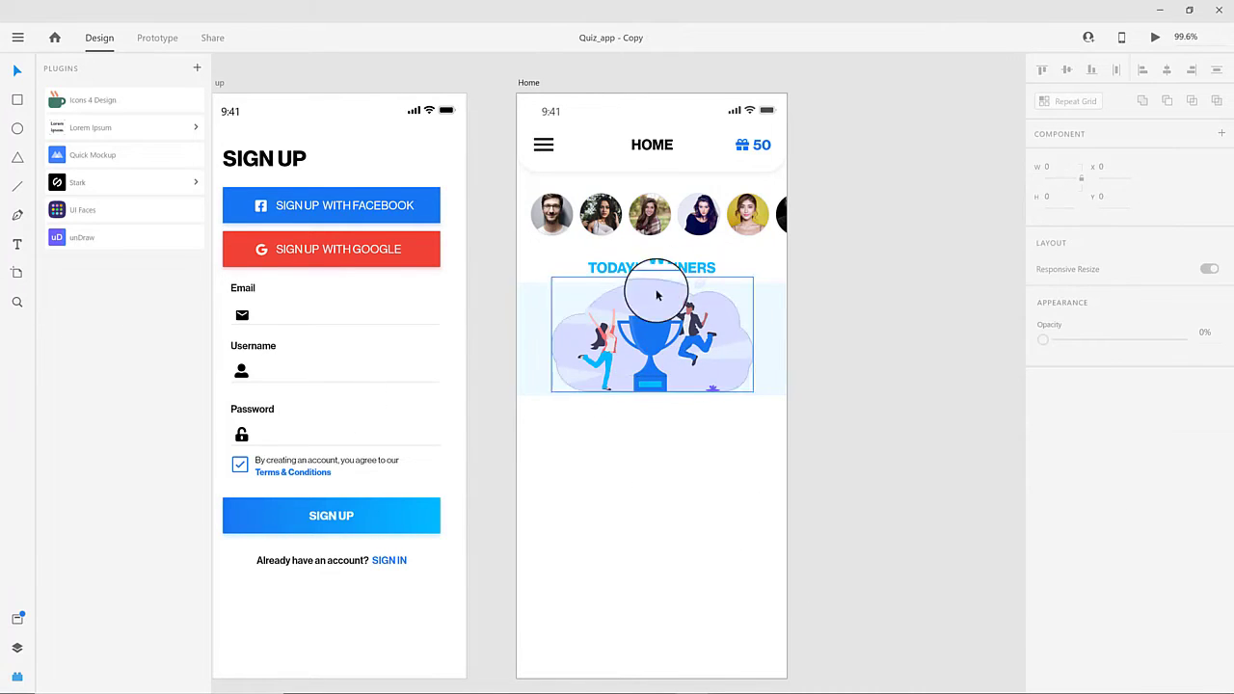
- Add the number 25 in white, centred on the trophy cup
{"action": "key", "text": "t"}
{"action": "left_click", "coordinate": [592, 380]}
{"action": "type", "text": "25"}
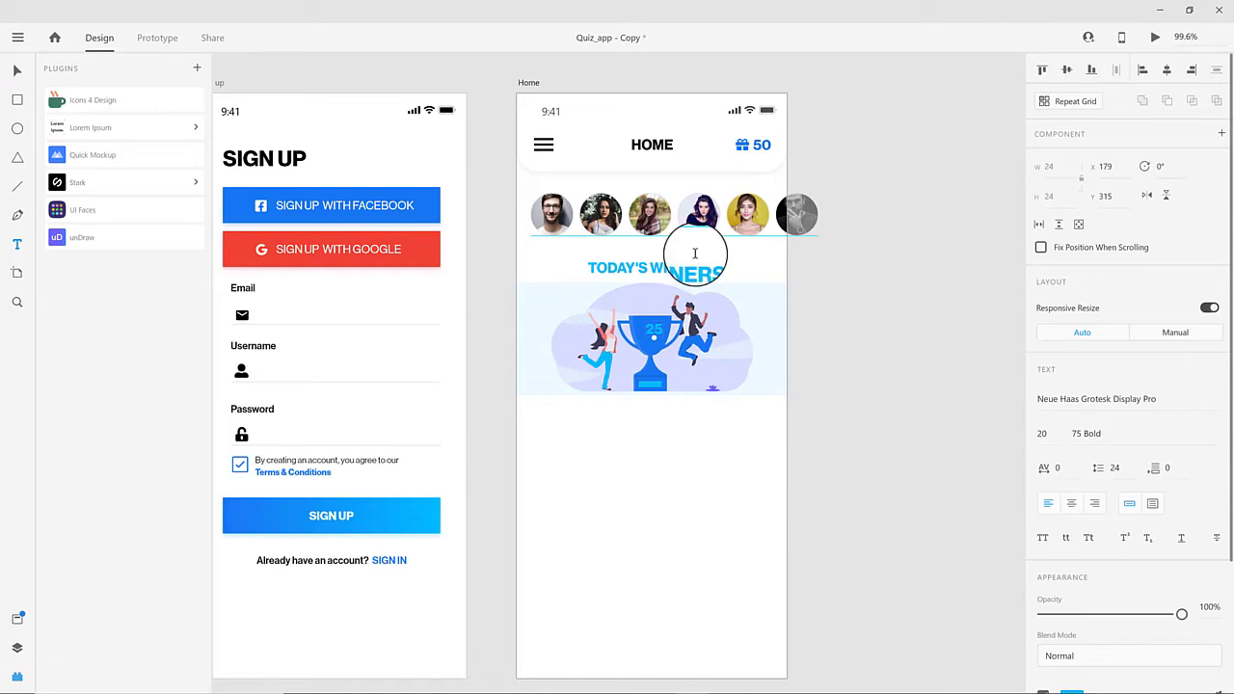
{"action": "key", "text": "Escape"}
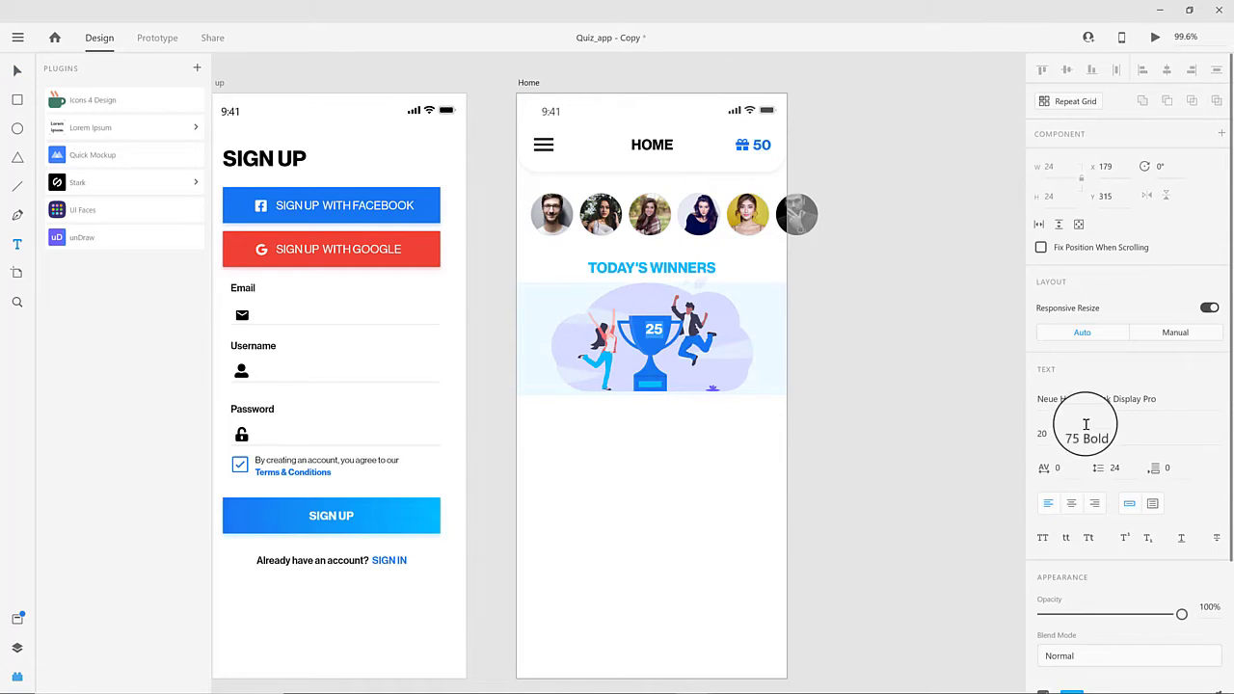
{"action": "left_click_drag", "start_coordinate": [654, 328], "coordinate": [652, 330]}
{"action": "scroll", "coordinate": [1131, 580], "scroll_direction": "down", "scroll_amount": 3}
{"action": "left_click", "coordinate": [1071, 529]}
{"action": "left_click", "coordinate": [929, 587]}
{"action": "left_click", "coordinate": [733, 563]}
- Delete the pale blue rectangle behind the Winners illustration
{"action": "left_click", "coordinate": [652, 334]}
{"action": "scroll", "coordinate": [691, 454], "scroll_direction": "down", "scroll_amount": 1}
{"action": "left_click", "coordinate": [749, 273]}
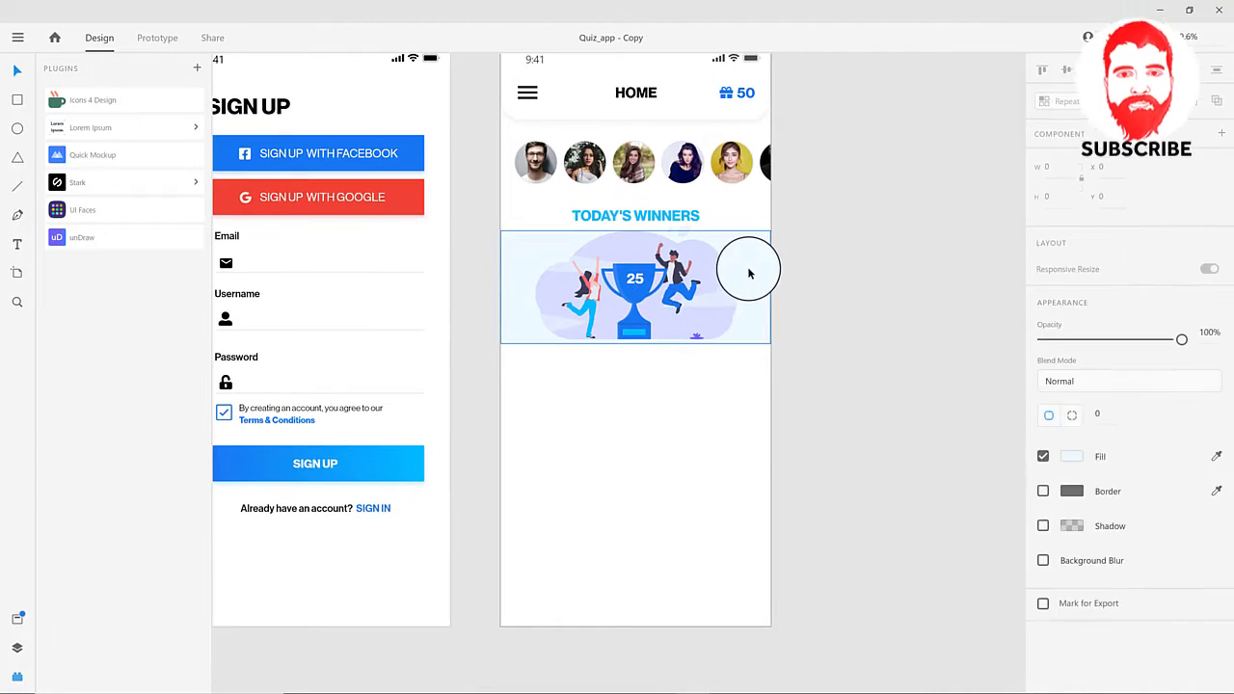
{"action": "left_click", "coordinate": [1019, 123]}
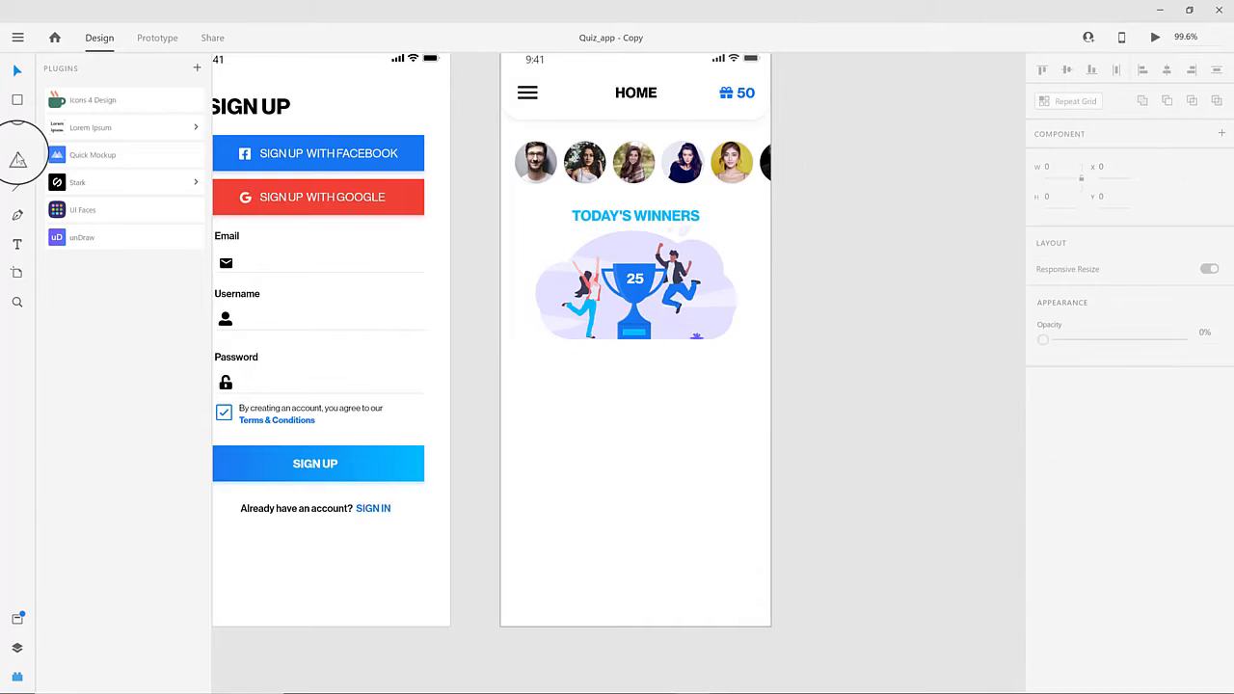
- Draw a 120 × 120 circle below the illustration, centre it horizontally on the artboard and remove its border
{"action": "left_click_drag", "start_coordinate": [606, 379], "coordinate": [704, 468]}
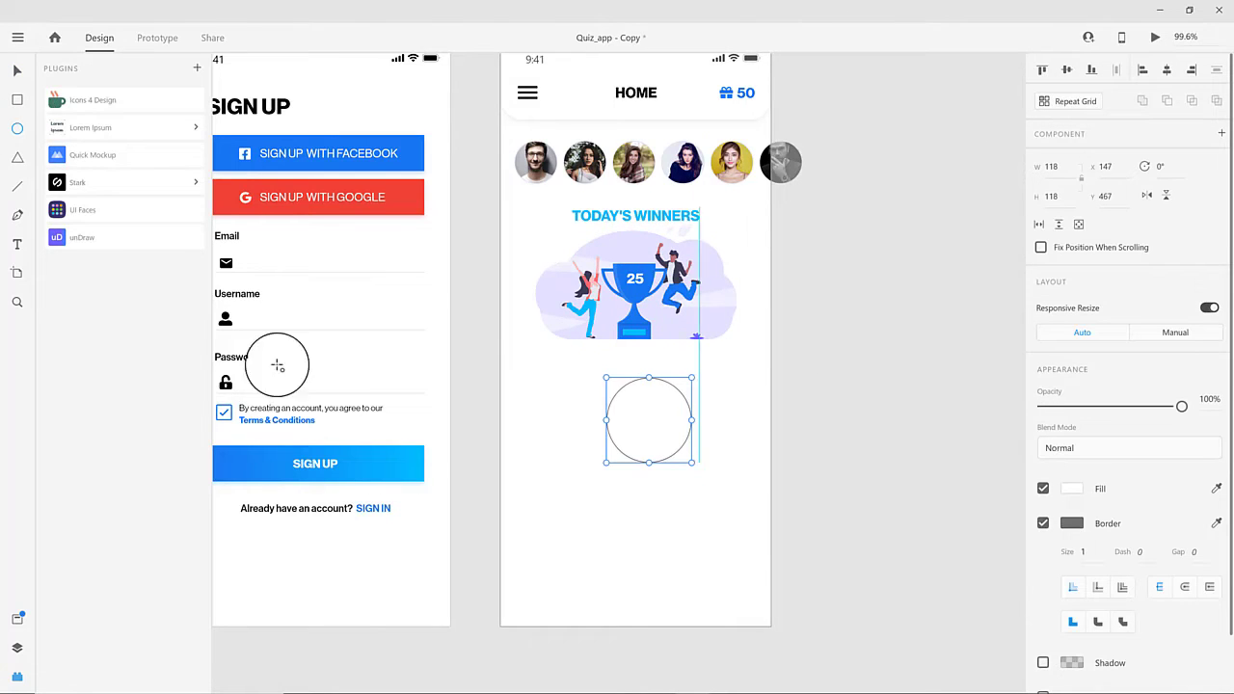
{"action": "left_click", "coordinate": [1174, 71]}
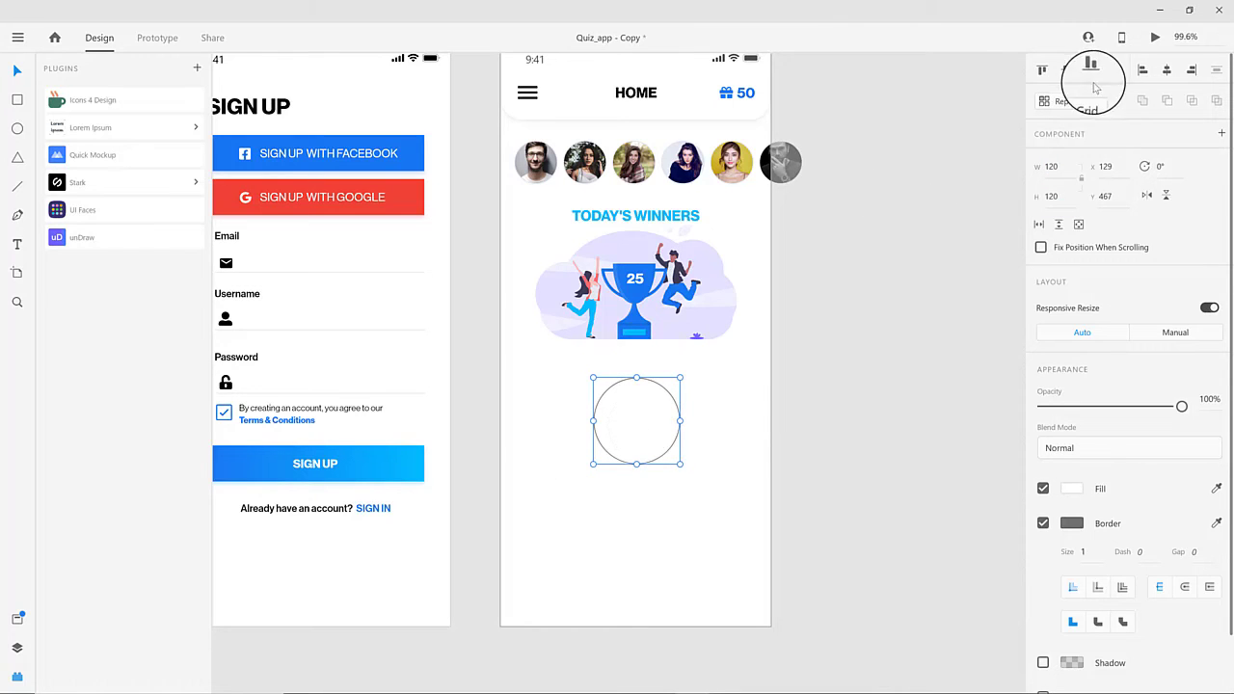
{"action": "left_click", "coordinate": [1043, 523]}
- Give the circle a diagonal linear gradient running from blue #1877F2 at upper left to light blue #00BBFF at lower right
{"action": "left_click", "coordinate": [1071, 488]}
{"action": "left_click", "coordinate": [876, 357]}
{"action": "left_click", "coordinate": [879, 386]}
{"action": "left_click_drag", "start_coordinate": [636, 465], "coordinate": [588, 421]}
{"action": "left_click_drag", "start_coordinate": [636, 377], "coordinate": [676, 438]}
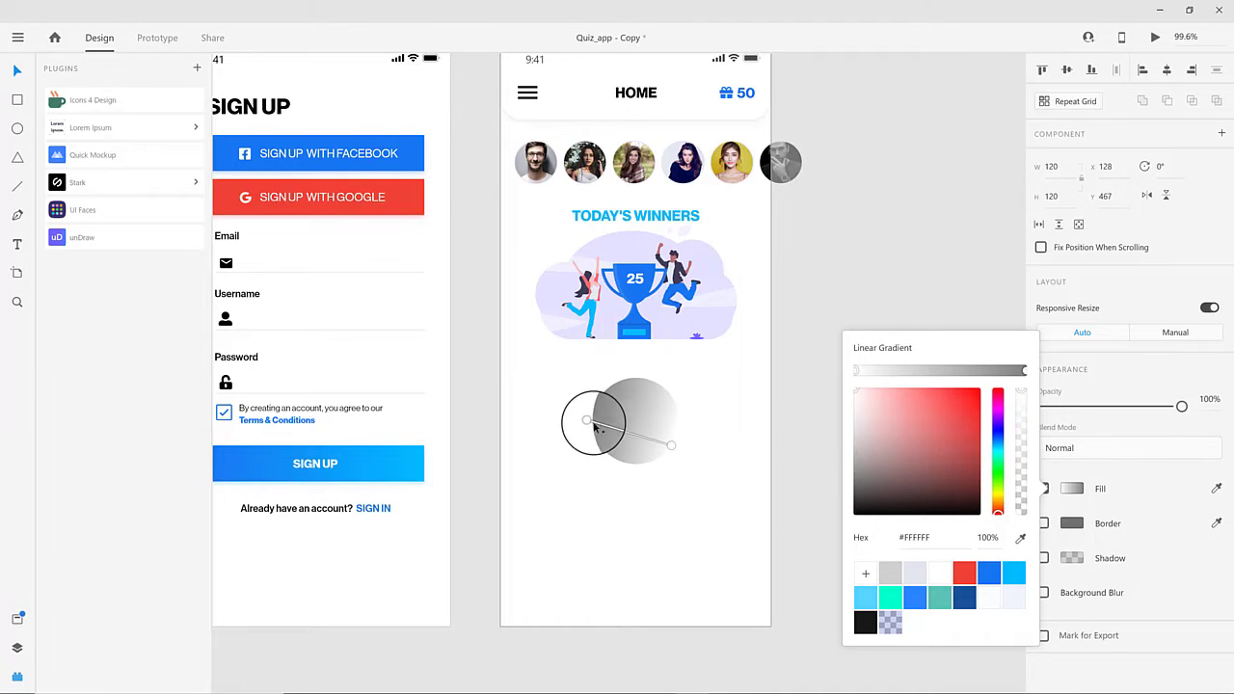
{"action": "left_click_drag", "start_coordinate": [585, 422], "coordinate": [599, 402]}
{"action": "left_click", "coordinate": [993, 572]}
{"action": "left_click", "coordinate": [857, 369]}
{"action": "left_click", "coordinate": [1013, 573]}
{"action": "left_click", "coordinate": [617, 467]}
{"action": "left_click", "coordinate": [653, 444]}
{"action": "scroll", "coordinate": [641, 494], "scroll_direction": "left", "scroll_amount": 1}
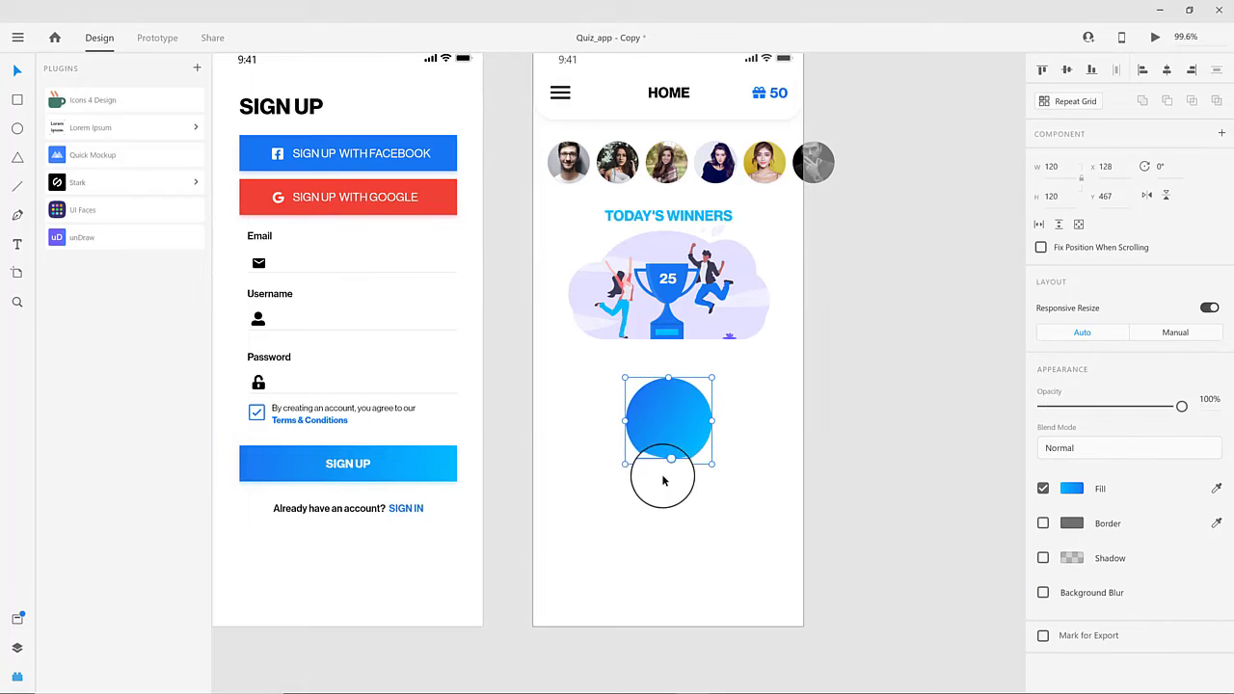
- Enlarge the gradient circle and place a concentric 106 × 106 copy of it in the middle
{"action": "mouse_move", "coordinate": [714, 464]}
{"action": "left_mouse_down"}
{"action": "mouse_move", "coordinate": [727, 476]}
{"action": "mouse_move", "coordinate": [711, 460]}
{"action": "left_mouse_up"}
{"action": "key", "text": "ctrl+d"}
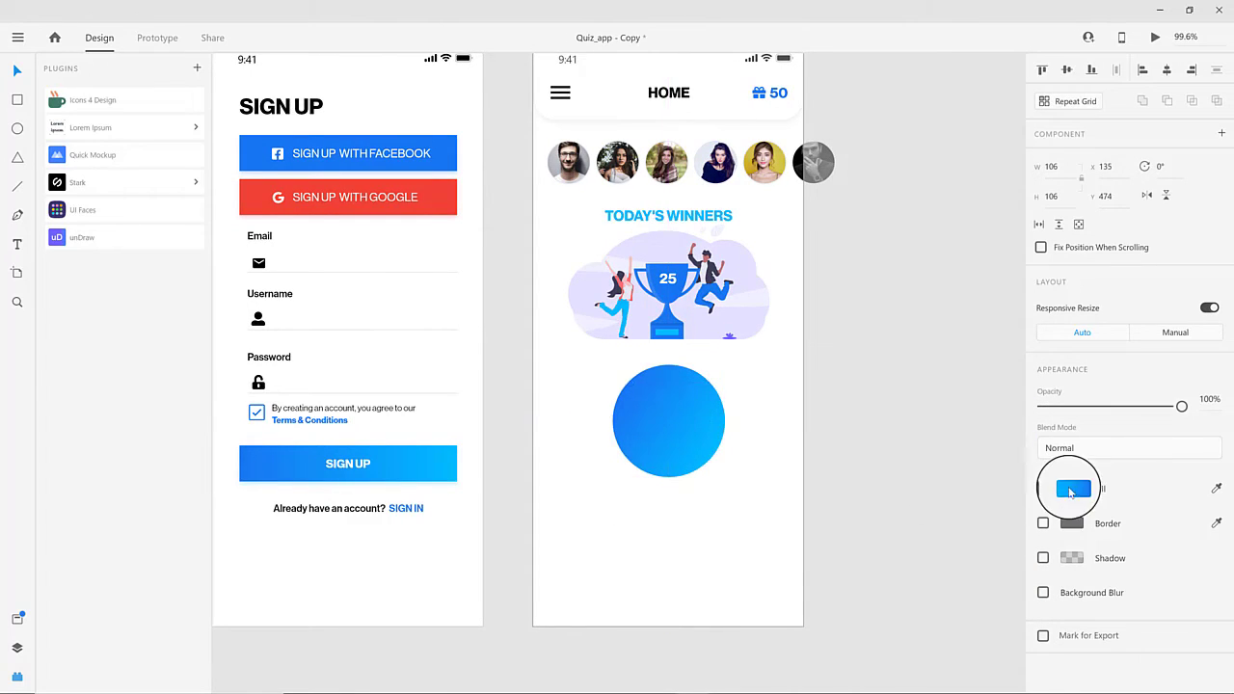
- Fill the inner circle with solid white and enable its shadow
{"action": "left_click", "coordinate": [1070, 492]}
{"action": "left_click", "coordinate": [940, 573]}
{"action": "left_click", "coordinate": [861, 349]}
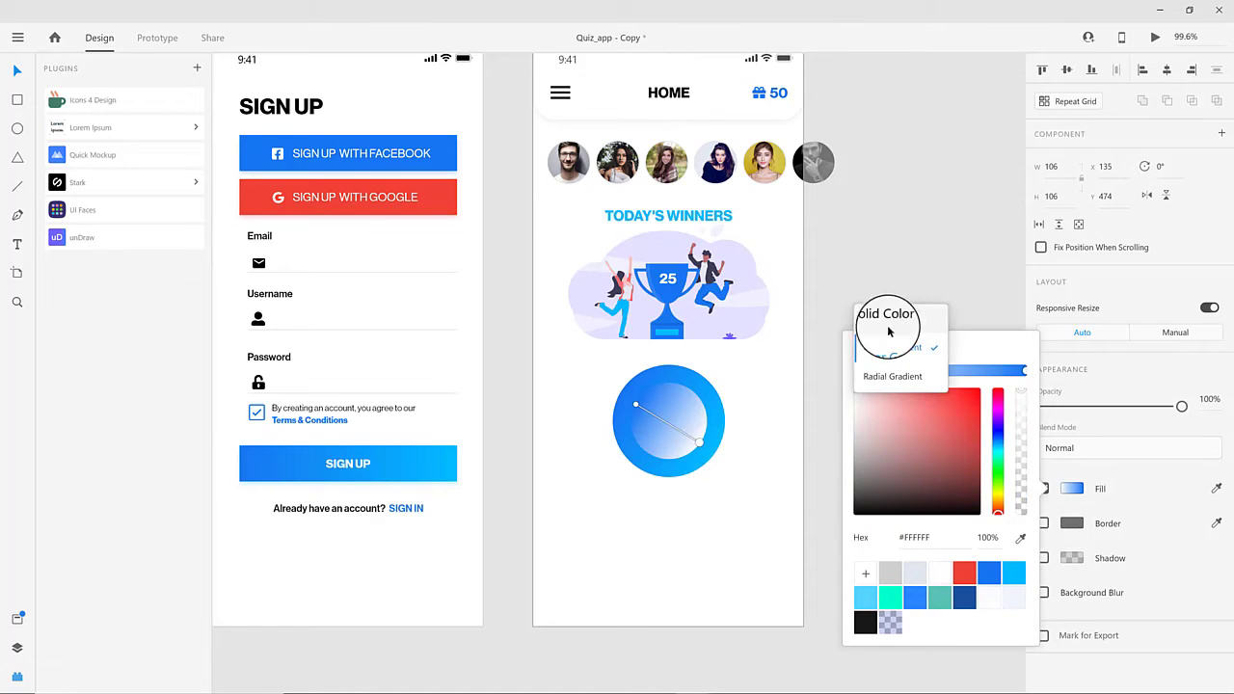
{"action": "left_click", "coordinate": [894, 324]}
{"action": "left_click", "coordinate": [1042, 558]}
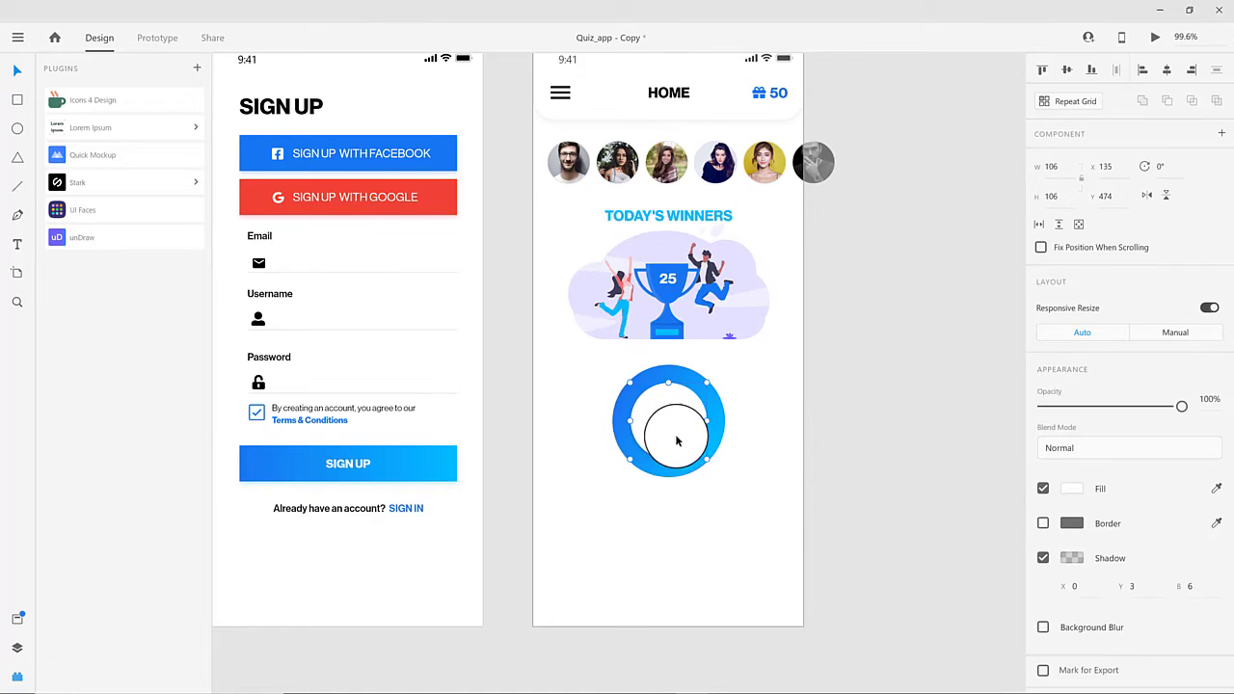
- Copy the HOME heading into the white circle, reword it as 1hr30min at size 15 and centre it there
{"action": "double_click", "coordinate": [669, 93]}
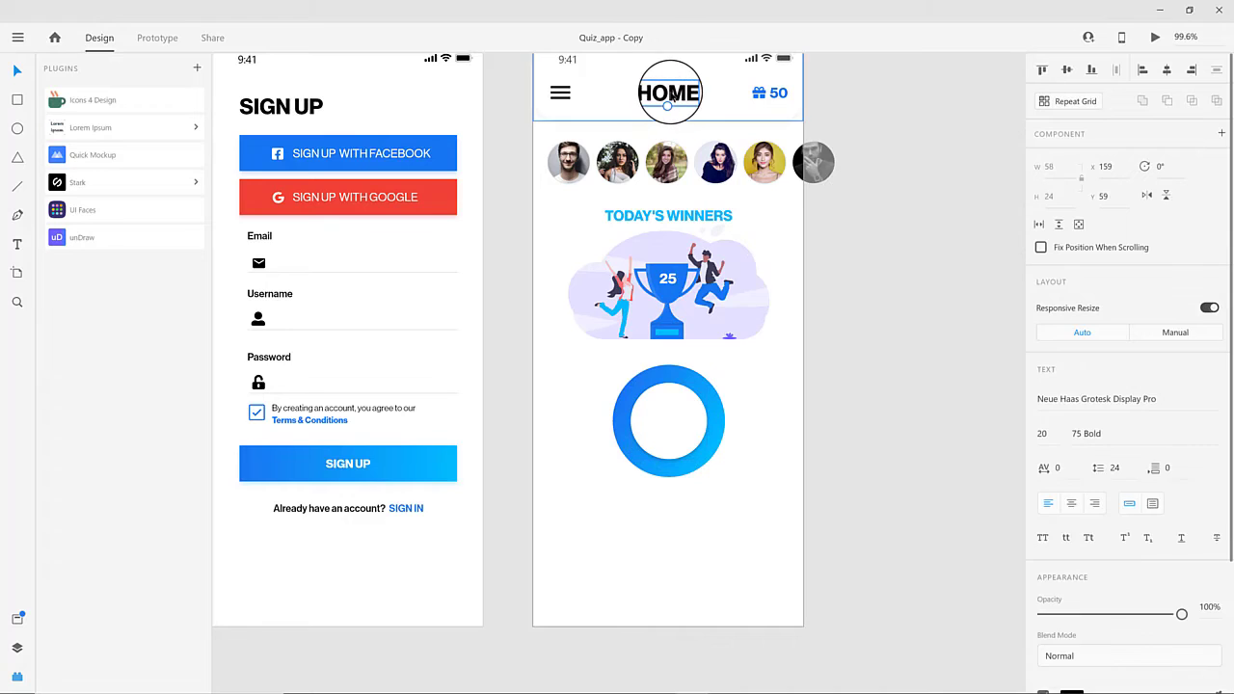
{"action": "left_click_drag", "start_coordinate": [669, 96], "coordinate": [656, 425]}
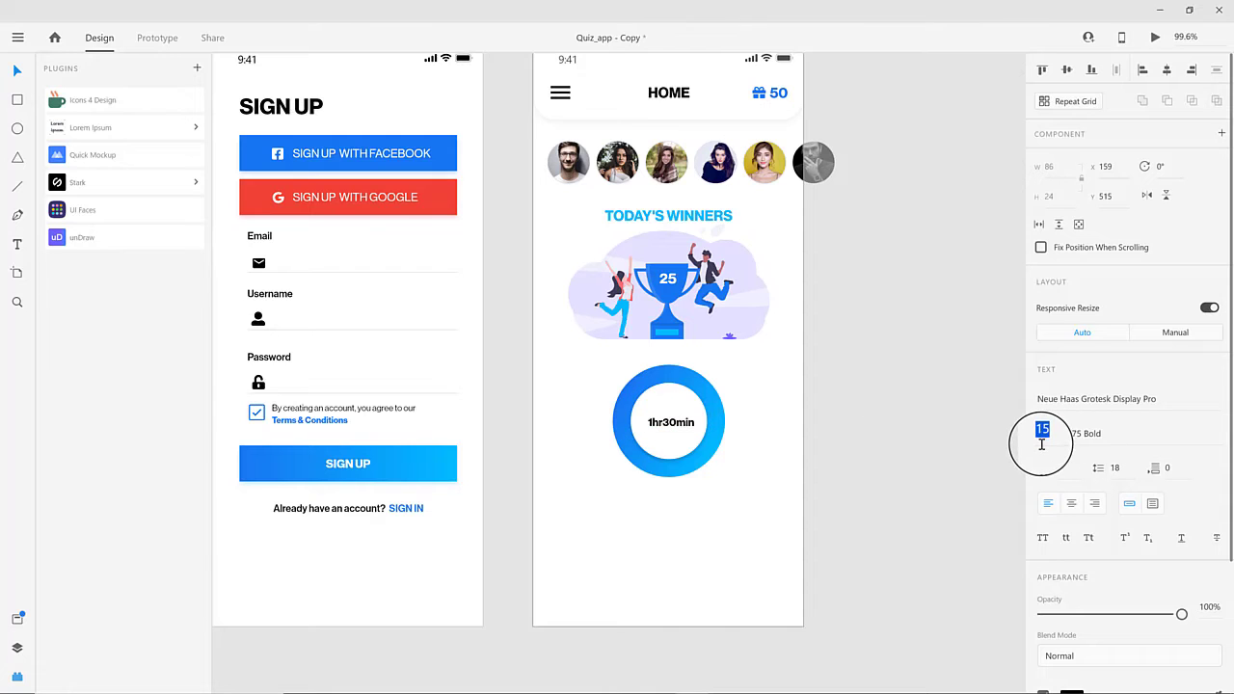
{"action": "left_click", "coordinate": [18, 72]}
{"action": "left_click", "coordinate": [668, 402], "text": "shift"}
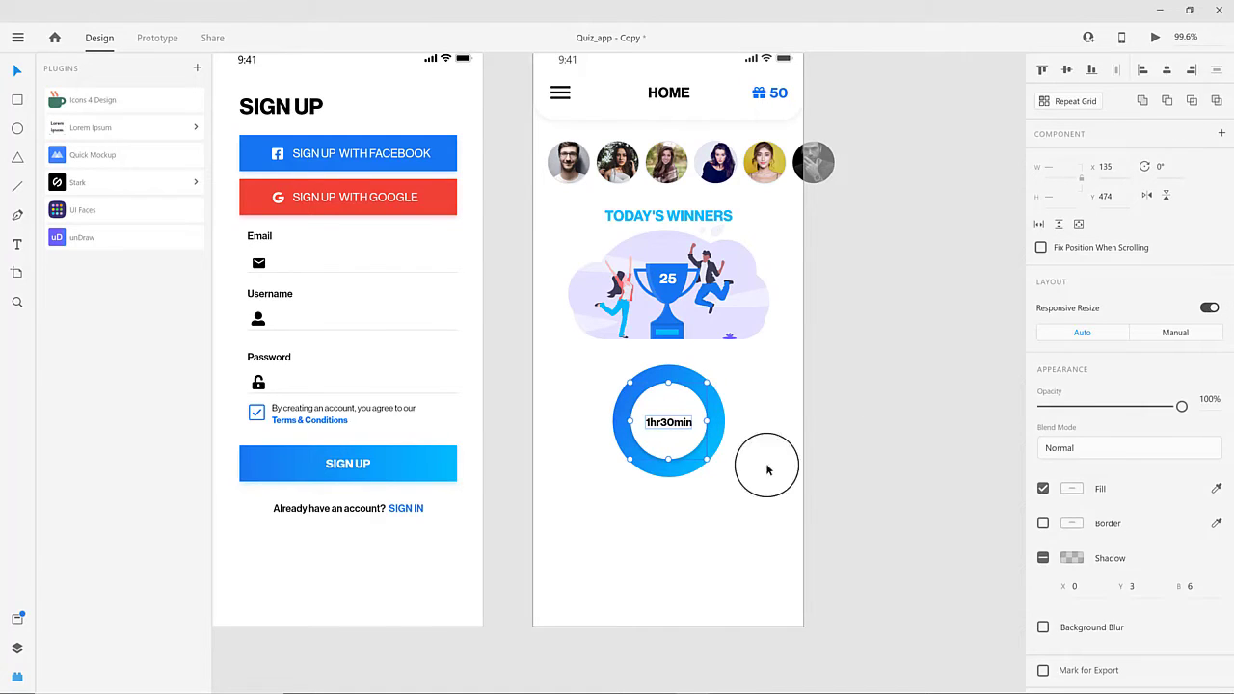
- Add a Played label above the time in the white circle, respace the time as 1hr 30min and colour it light blue
{"action": "left_click", "coordinate": [672, 424]}
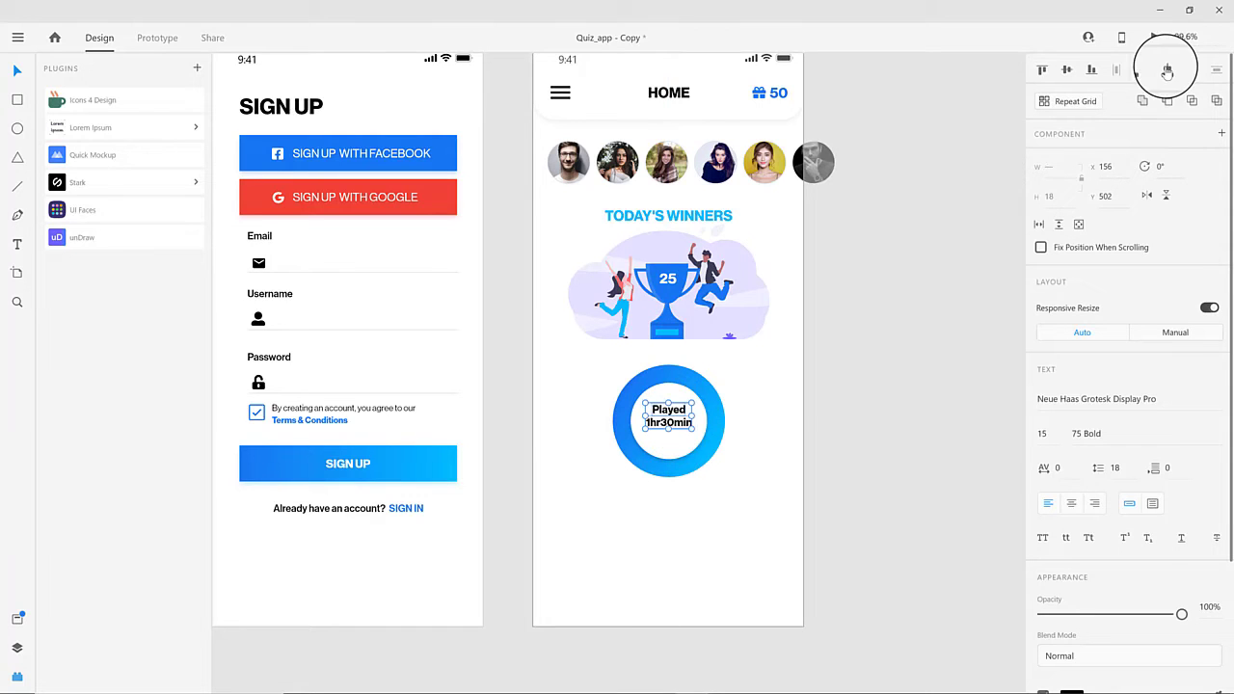
{"action": "left_click", "coordinate": [690, 555]}
{"action": "double_click", "coordinate": [663, 427]}
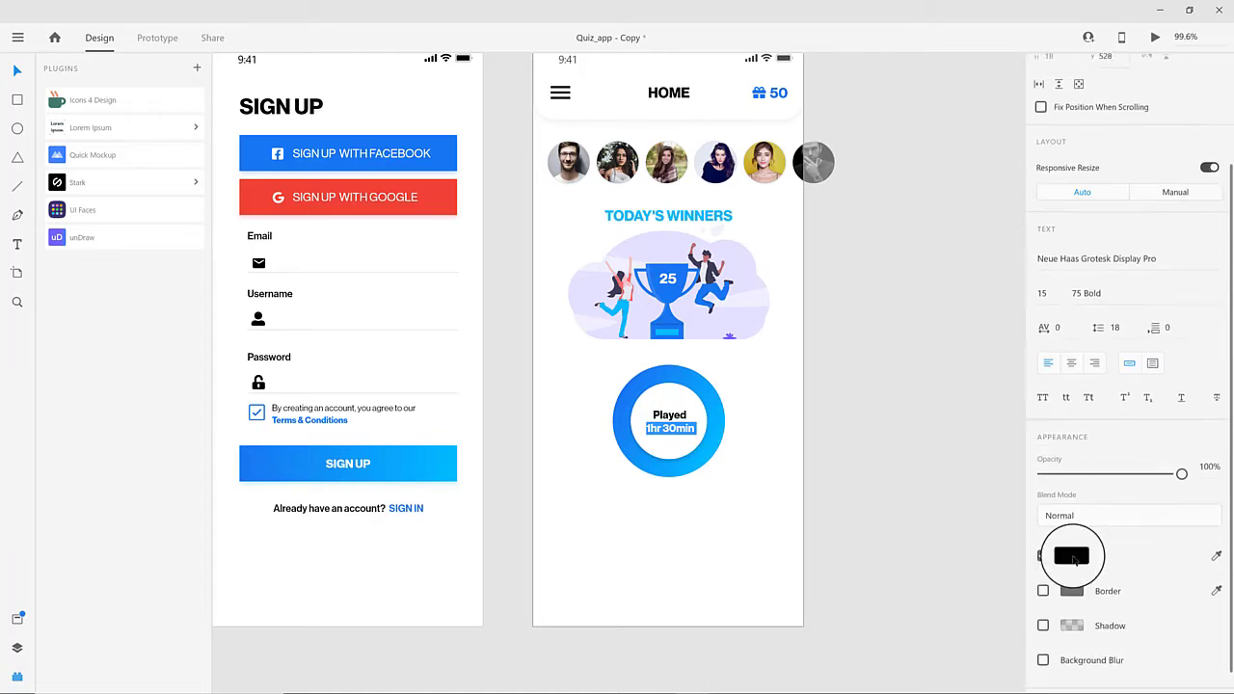
{"action": "scroll", "coordinate": [1071, 550], "scroll_direction": "down", "scroll_amount": 3}
{"action": "left_click", "coordinate": [1072, 530]}
{"action": "left_click", "coordinate": [1014, 593]}
{"action": "left_click", "coordinate": [688, 496]}
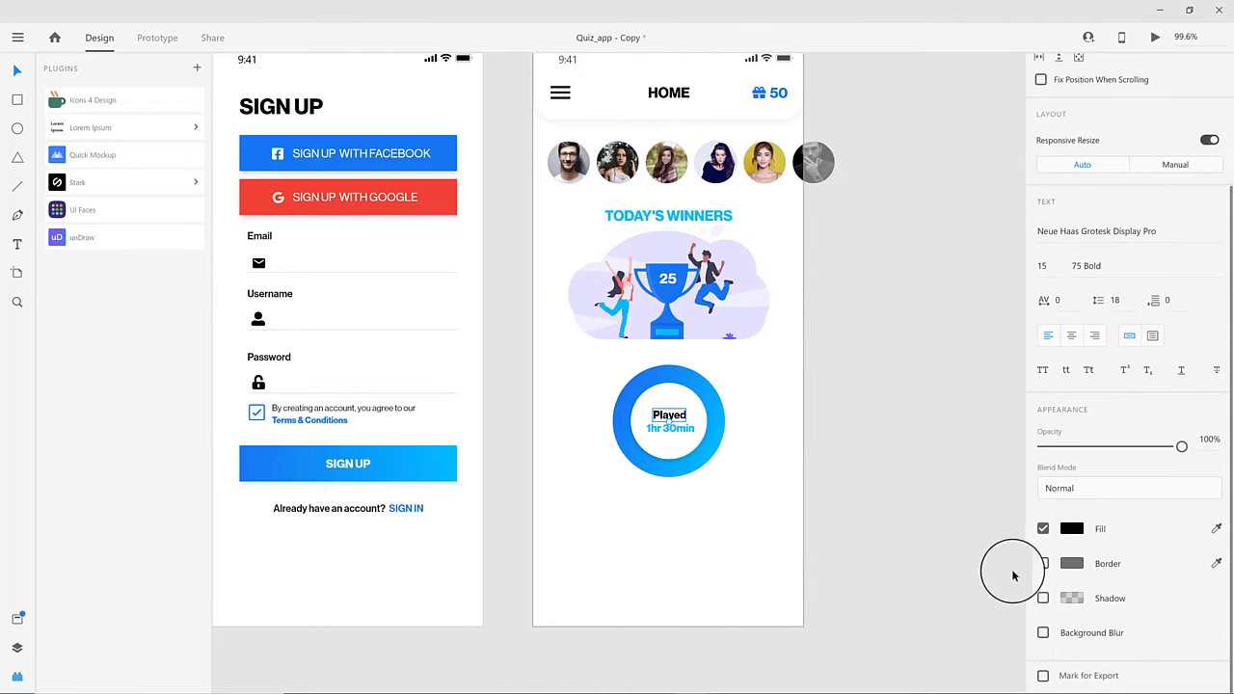
- Reduce the Played label to size 12, centre it in the circle and fill it with light grey
{"action": "key", "text": "Escape"}
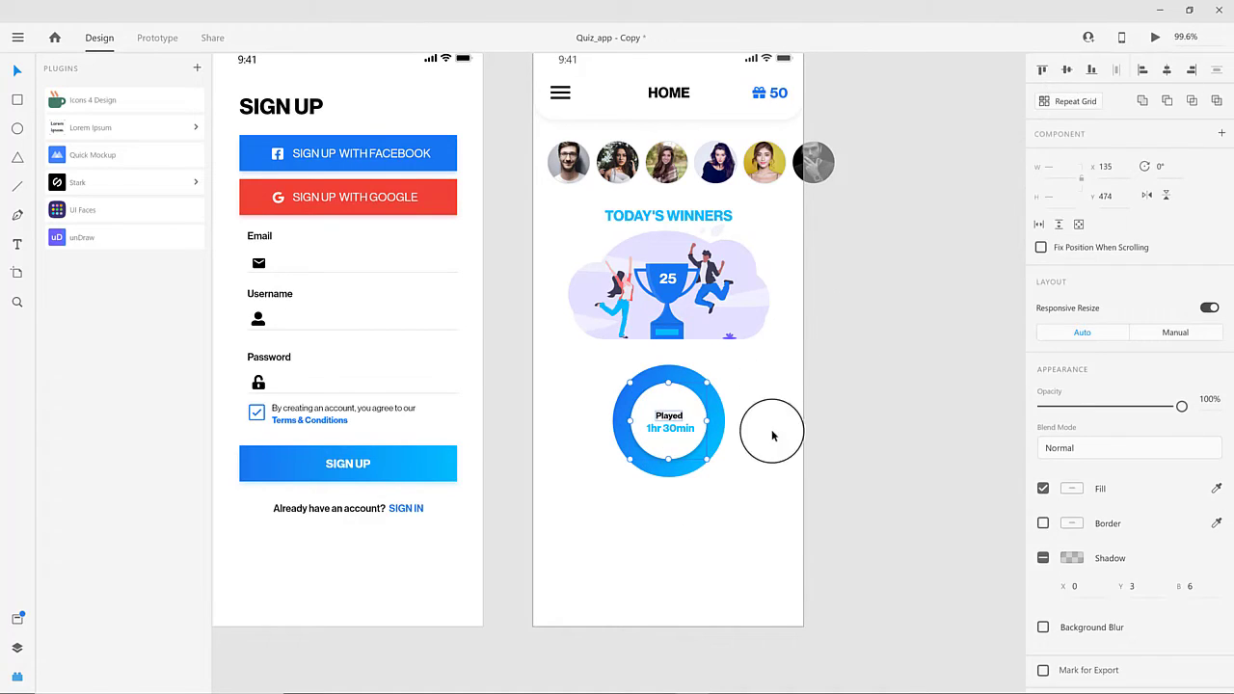
{"action": "key", "text": "Return"}
{"action": "scroll", "coordinate": [1148, 550], "scroll_direction": "down", "scroll_amount": 3}
{"action": "left_click", "coordinate": [1072, 530]}
{"action": "left_click", "coordinate": [904, 589]}
{"action": "left_click", "coordinate": [694, 515]}
- Copy the TODAY'S WINNERS heading below the timer circle, reword it as HISTORY and colour it black
{"action": "left_click_drag", "start_coordinate": [694, 515], "coordinate": [707, 452]}
{"action": "left_click_drag", "start_coordinate": [689, 139], "coordinate": [615, 434]}
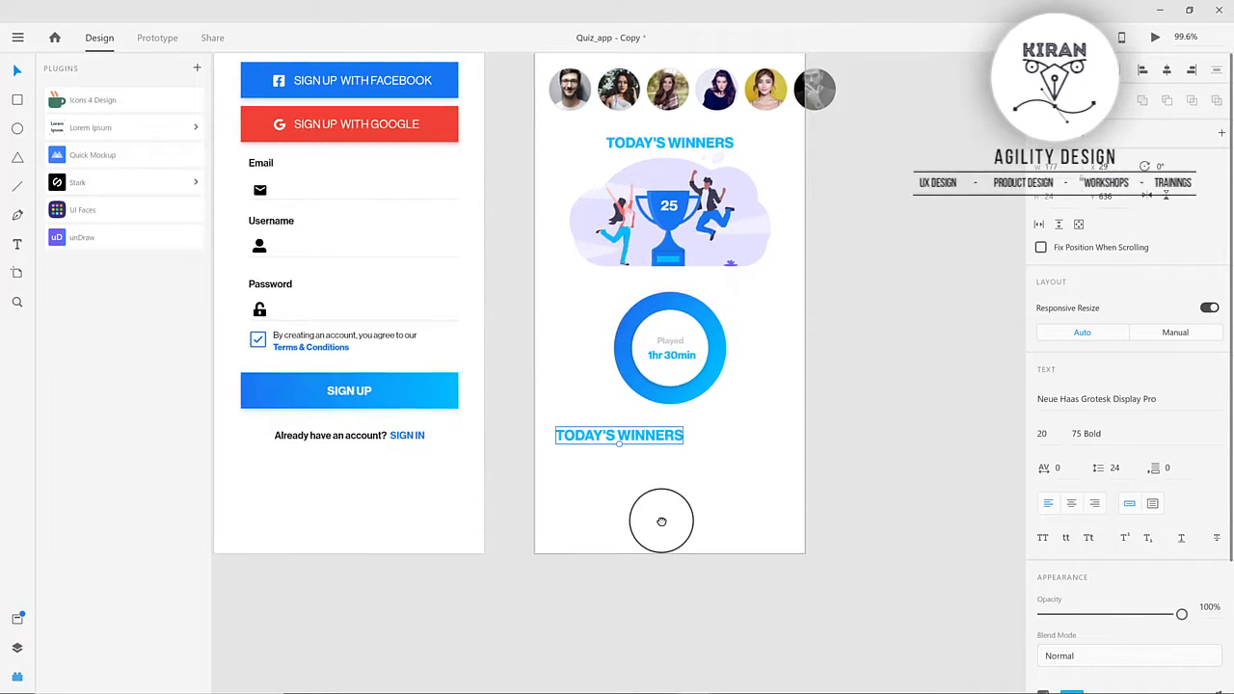
{"action": "left_click_drag", "start_coordinate": [662, 521], "coordinate": [660, 572]}
{"action": "double_click", "coordinate": [631, 489]}
{"action": "type", "text": "HISTORY"}
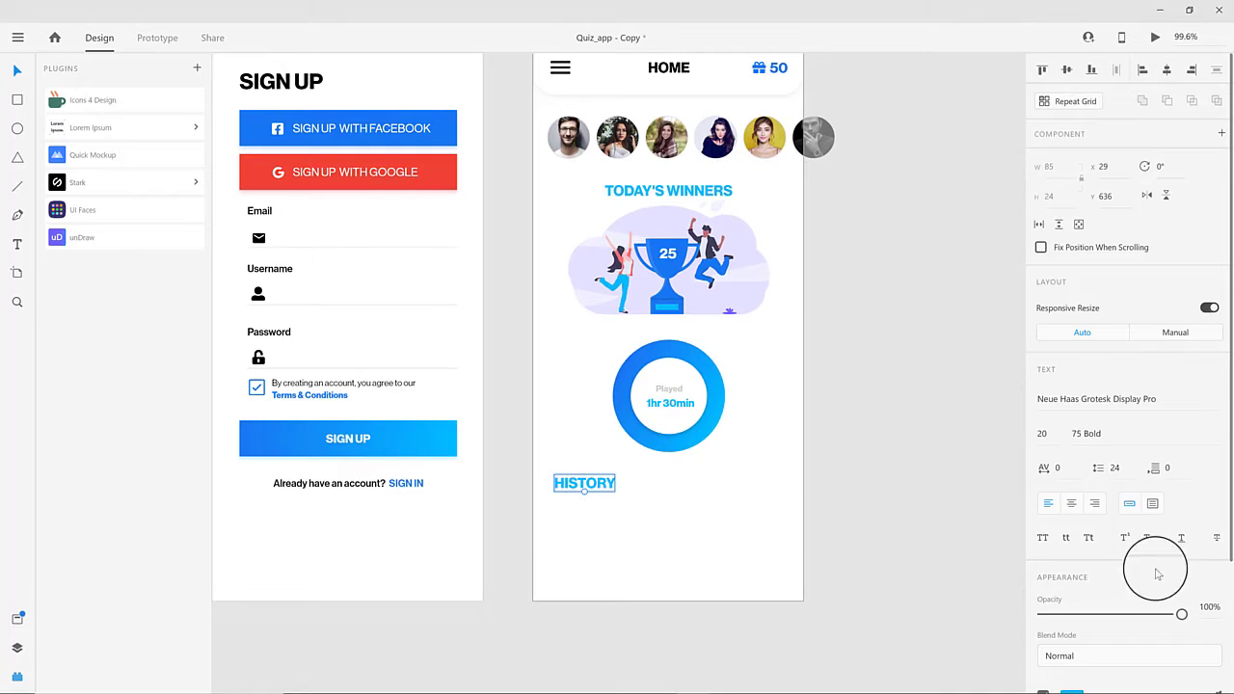
{"action": "scroll", "coordinate": [1139, 578], "scroll_direction": "down", "scroll_amount": 3}
{"action": "left_click", "coordinate": [1070, 524]}
{"action": "left_click", "coordinate": [887, 595]}
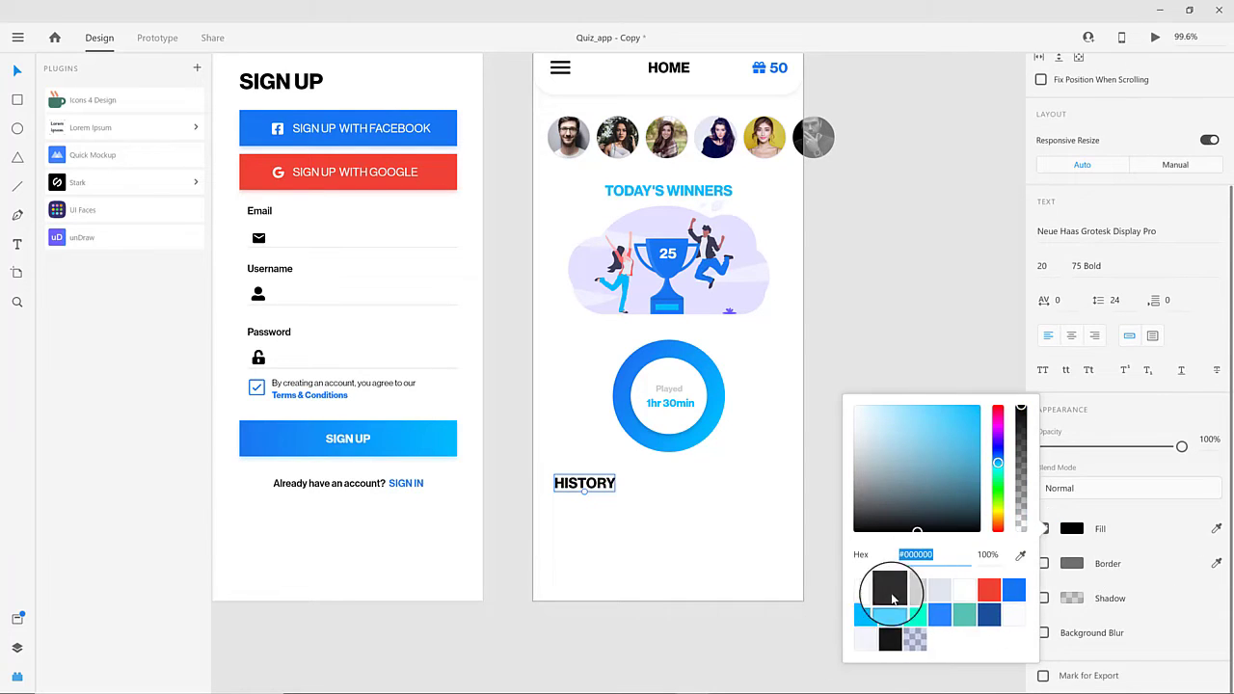
{"action": "left_click", "coordinate": [625, 513]}
- Left-align the HISTORY heading with the first profile photo
{"action": "left_click", "coordinate": [594, 485]}
{"action": "left_click", "coordinate": [567, 143], "text": "shift"}
{"action": "left_click", "coordinate": [1142, 69]}
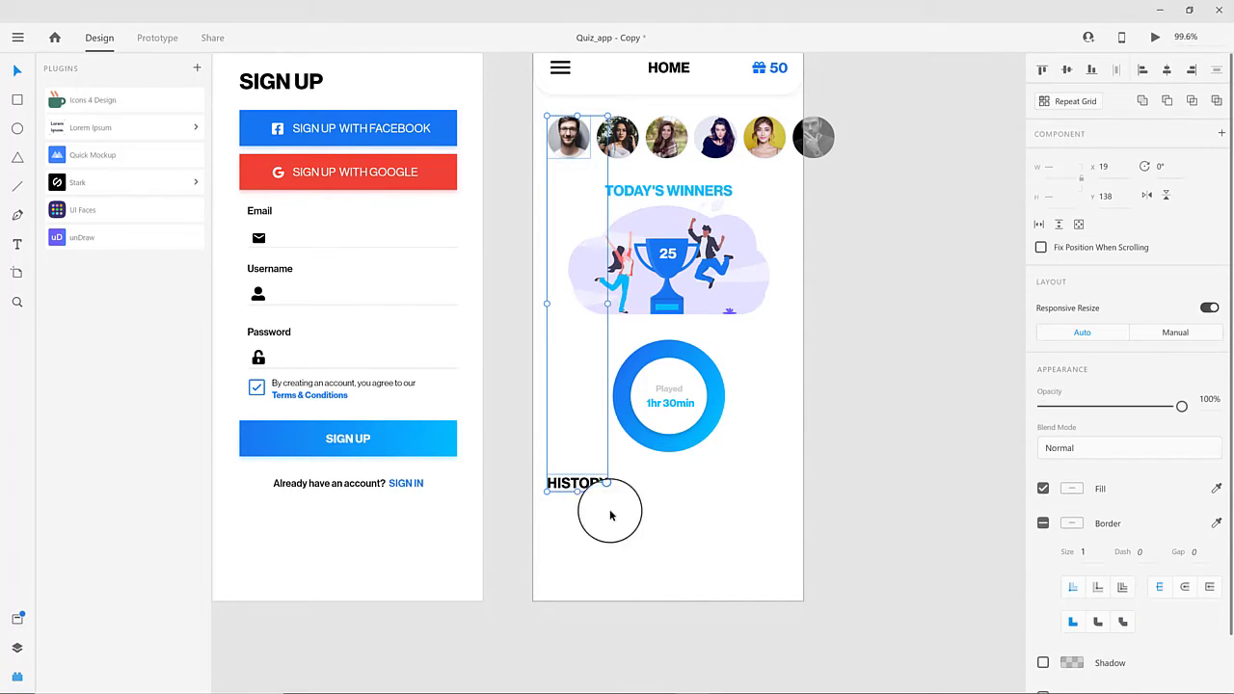
{"action": "left_click", "coordinate": [616, 549]}
- Copy the Played label to the far end of the HISTORY line and reword it as See All
{"action": "left_click", "coordinate": [591, 489]}
{"action": "left_click", "coordinate": [666, 400]}
{"action": "left_click_drag", "start_coordinate": [672, 390], "coordinate": [777, 490]}
{"action": "left_click", "coordinate": [586, 483], "text": "shift"}
{"action": "left_click", "coordinate": [786, 491]}
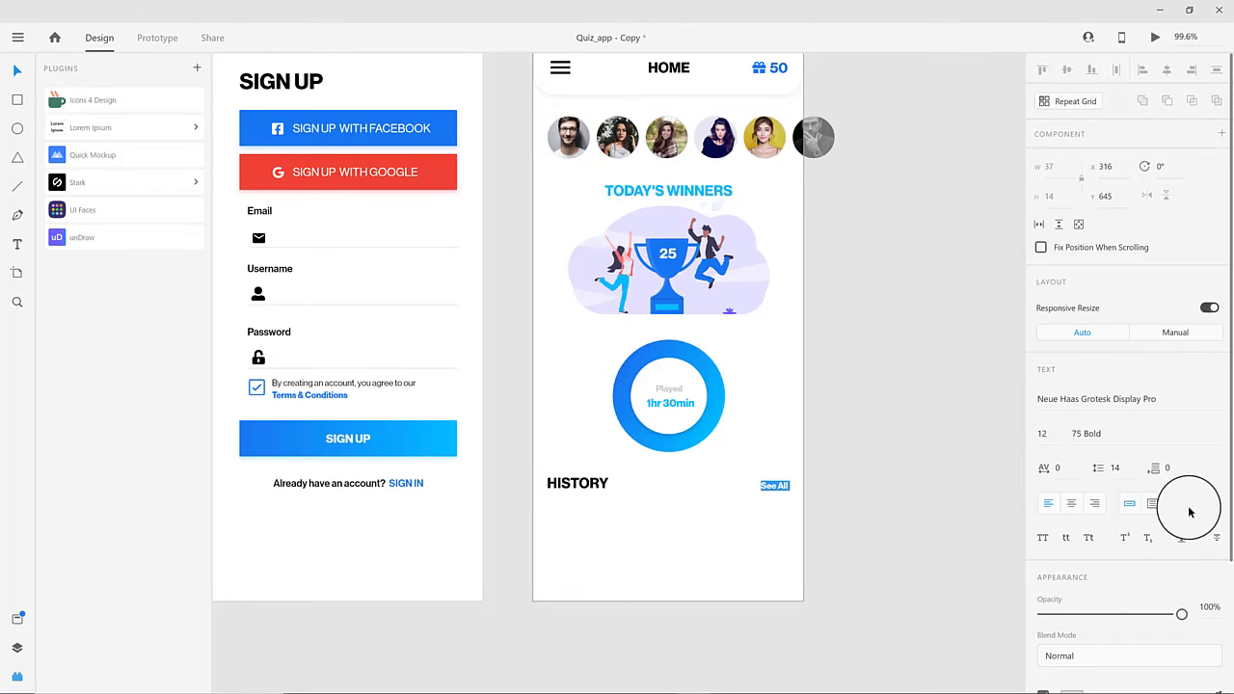
- Set the See All text to 45 Light and colour it blue
{"action": "left_click", "coordinate": [1205, 436]}
{"action": "left_click", "coordinate": [1115, 348]}
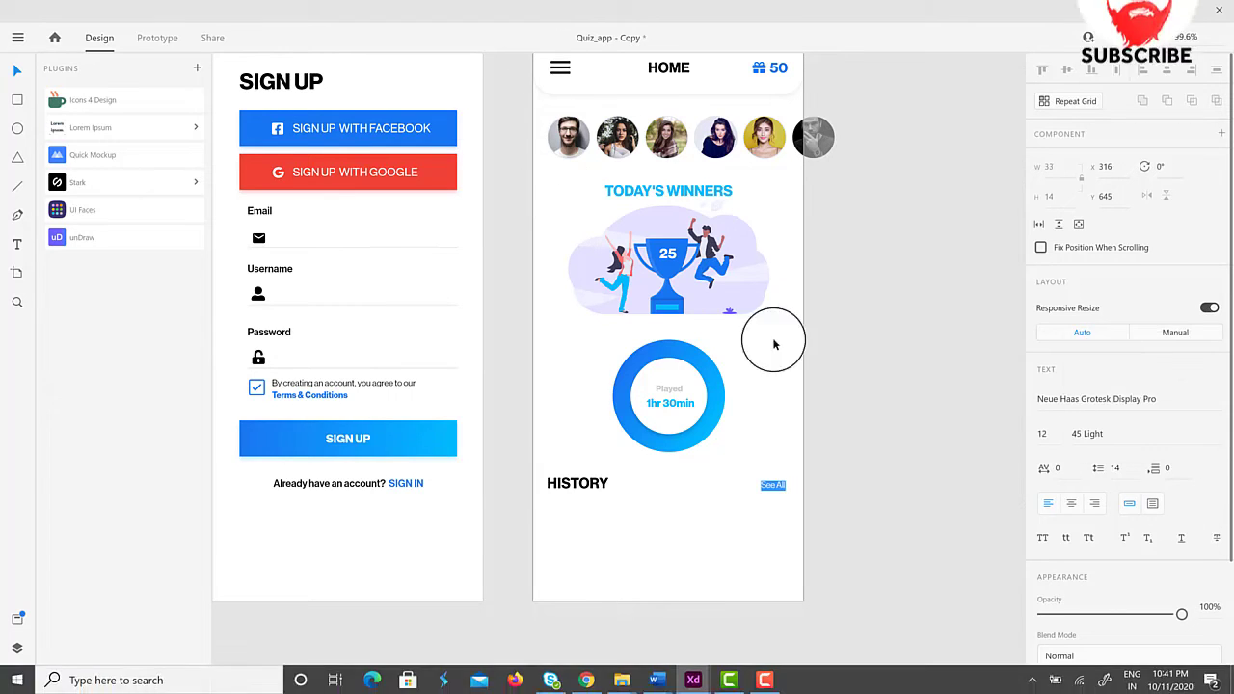
{"action": "scroll", "coordinate": [1065, 527], "scroll_direction": "down", "scroll_amount": 3}
{"action": "left_click", "coordinate": [1067, 529]}
{"action": "left_click", "coordinate": [1010, 587]}
{"action": "left_click", "coordinate": [19, 71]}
- Draw a rectangle below the HISTORY heading and set its size to 320 × 80
{"action": "left_click", "coordinate": [585, 485]}
{"action": "scroll", "coordinate": [636, 518], "scroll_direction": "down", "scroll_amount": 1}
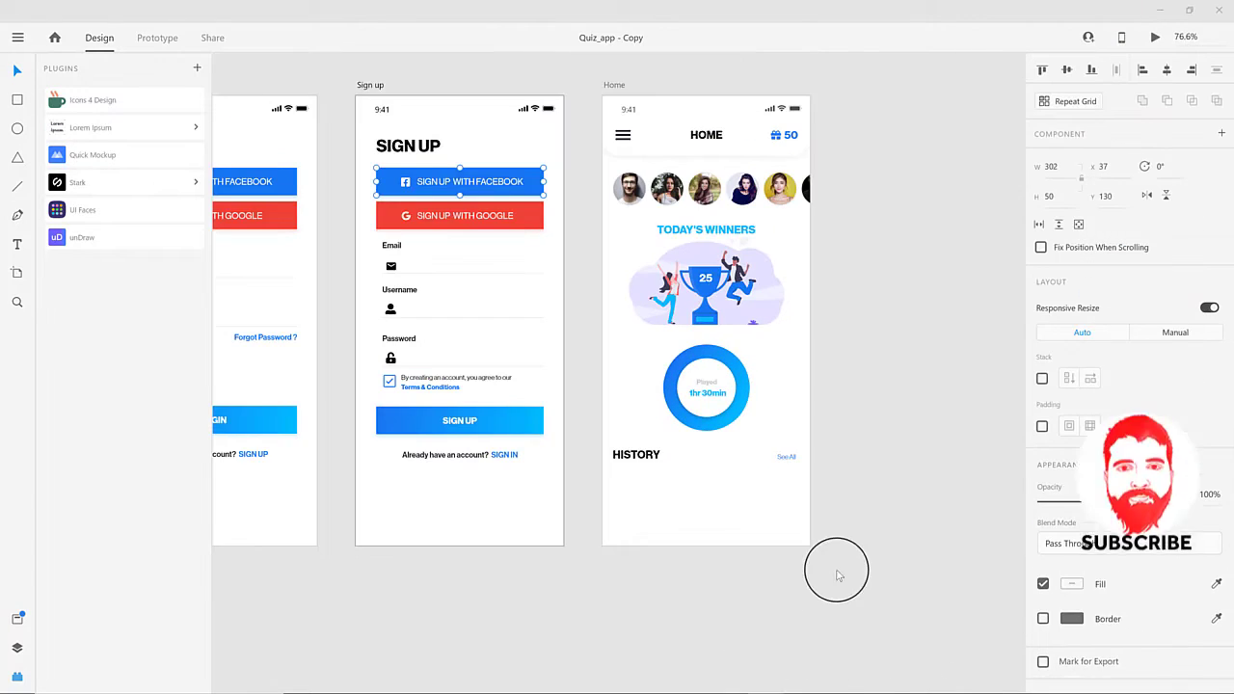
{"action": "scroll", "coordinate": [735, 488], "scroll_direction": "up", "scroll_amount": 1}
{"action": "left_click_drag", "start_coordinate": [743, 498], "coordinate": [653, 510]}
{"action": "left_click_drag", "start_coordinate": [764, 474], "coordinate": [667, 498]}
{"action": "left_click", "coordinate": [17, 99]}
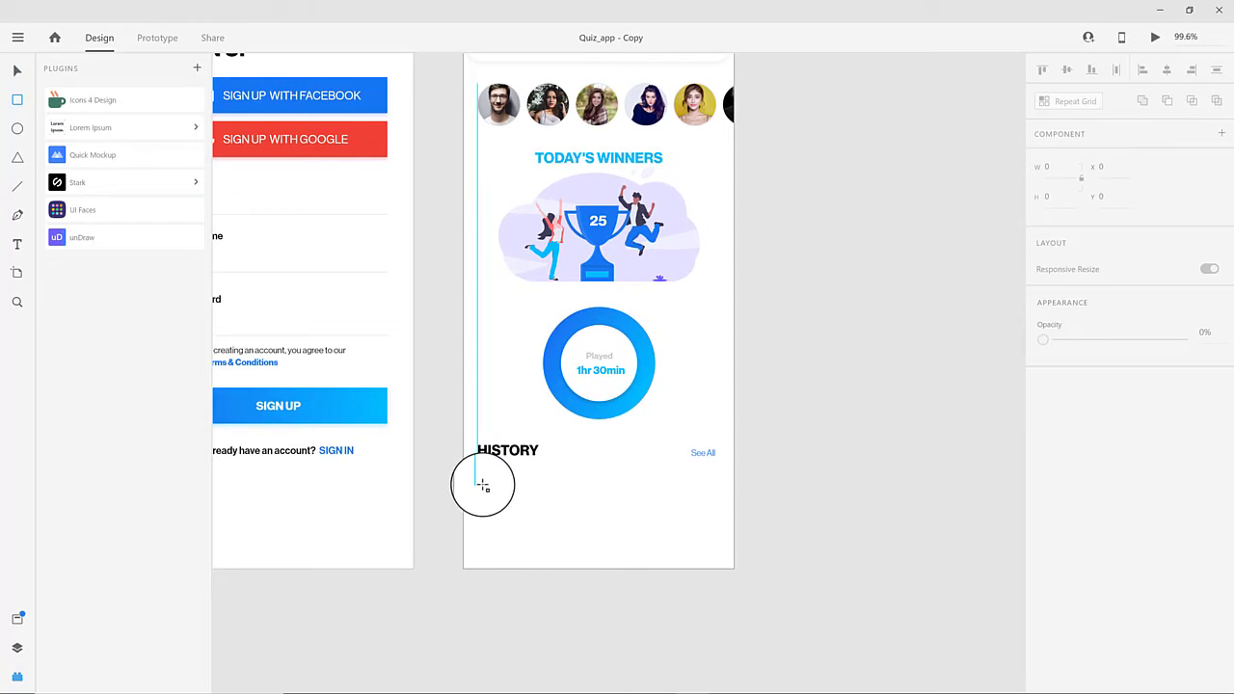
{"action": "left_click_drag", "start_coordinate": [485, 485], "coordinate": [705, 526]}
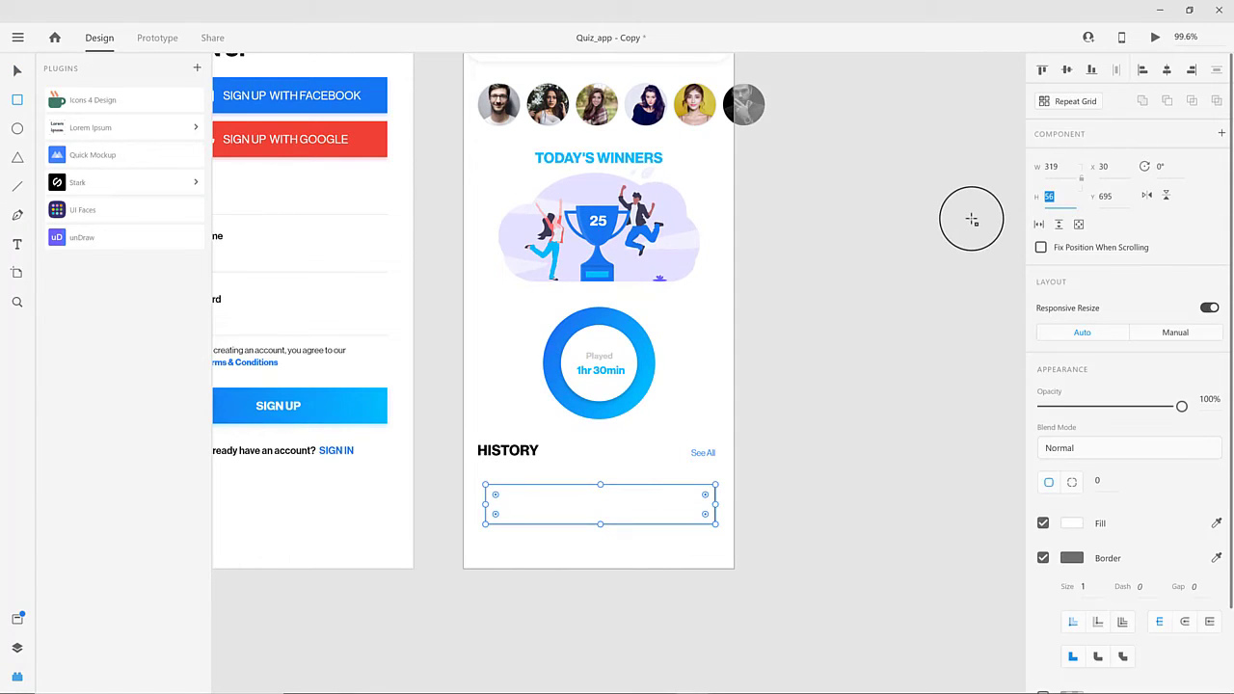
{"action": "key", "text": "Return"}
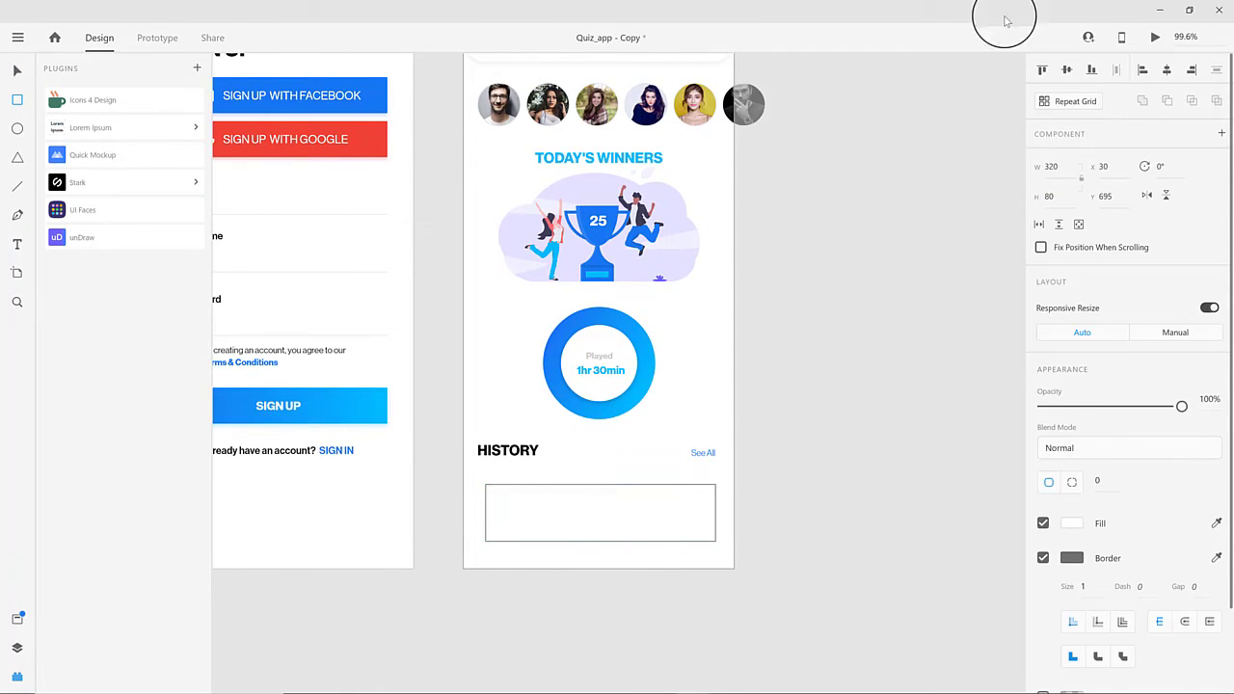
{"action": "left_click", "coordinate": [506, 508]}
- Give the rectangle a light grey border, a corner radius of 30 and a shadow
{"action": "left_click", "coordinate": [1071, 558]}
{"action": "left_click", "coordinate": [937, 611]}
{"action": "left_click", "coordinate": [1129, 565]}
{"action": "scroll", "coordinate": [1079, 615], "scroll_direction": "down", "scroll_amount": 2}
{"action": "left_click", "coordinate": [1044, 597]}
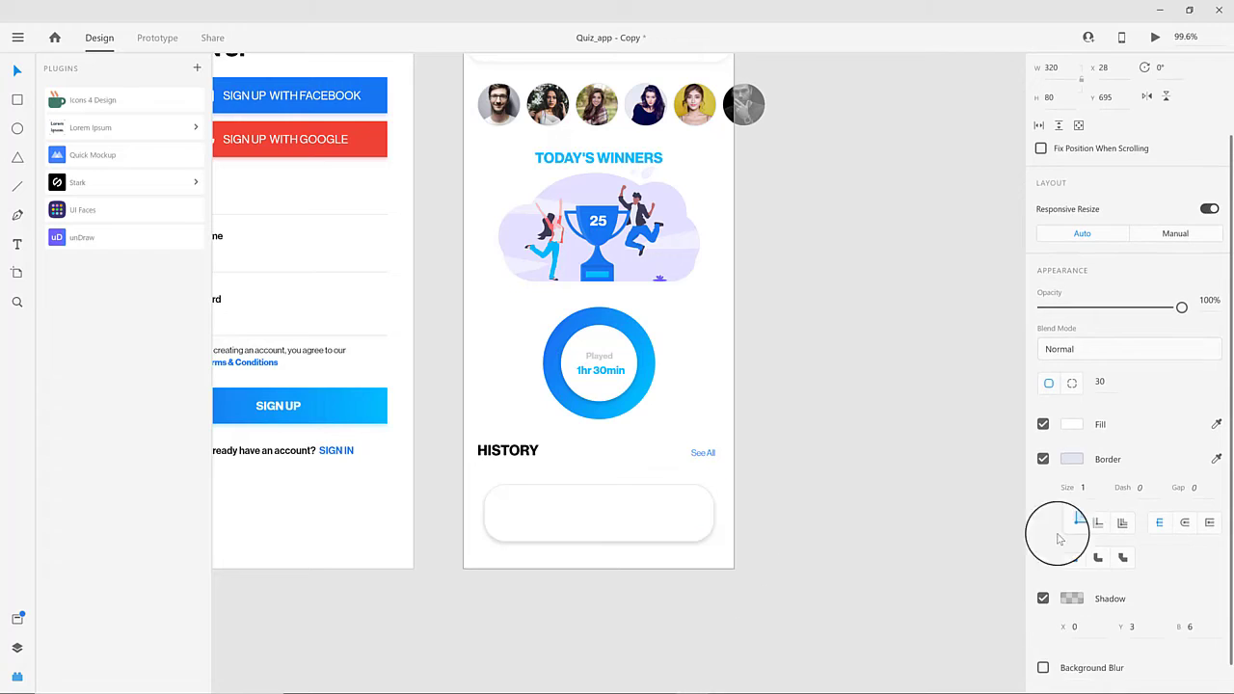
{"action": "left_click", "coordinate": [627, 570]}
- Extend the Home artboard downwards to a height of 1108
{"action": "scroll", "coordinate": [554, 322], "scroll_direction": "down", "scroll_amount": 4}
{"action": "left_click", "coordinate": [511, 113]}
{"action": "left_click", "coordinate": [584, 475]}
{"action": "left_click", "coordinate": [512, 114]}
{"action": "left_click_drag", "start_coordinate": [578, 469], "coordinate": [578, 595]}
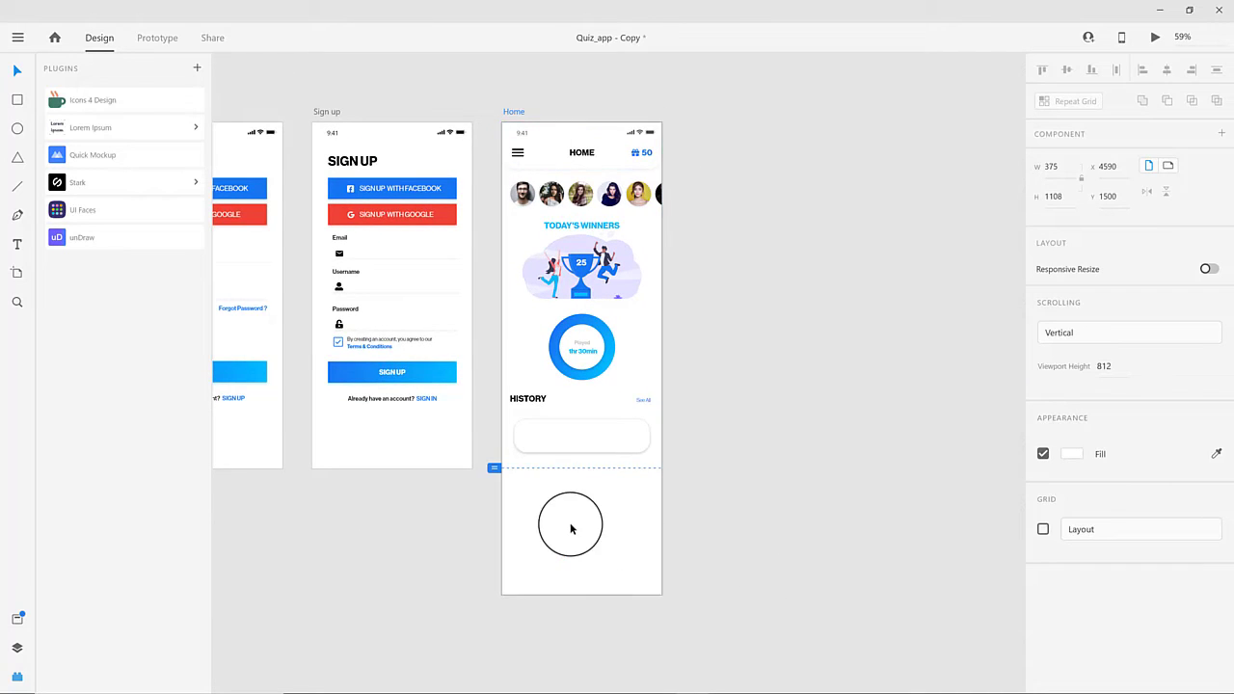
- Left-align the rounded card with the HISTORY heading and widen it to 330
{"action": "scroll", "coordinate": [567, 524], "scroll_direction": "up", "scroll_amount": 5}
{"action": "left_click", "coordinate": [549, 366]}
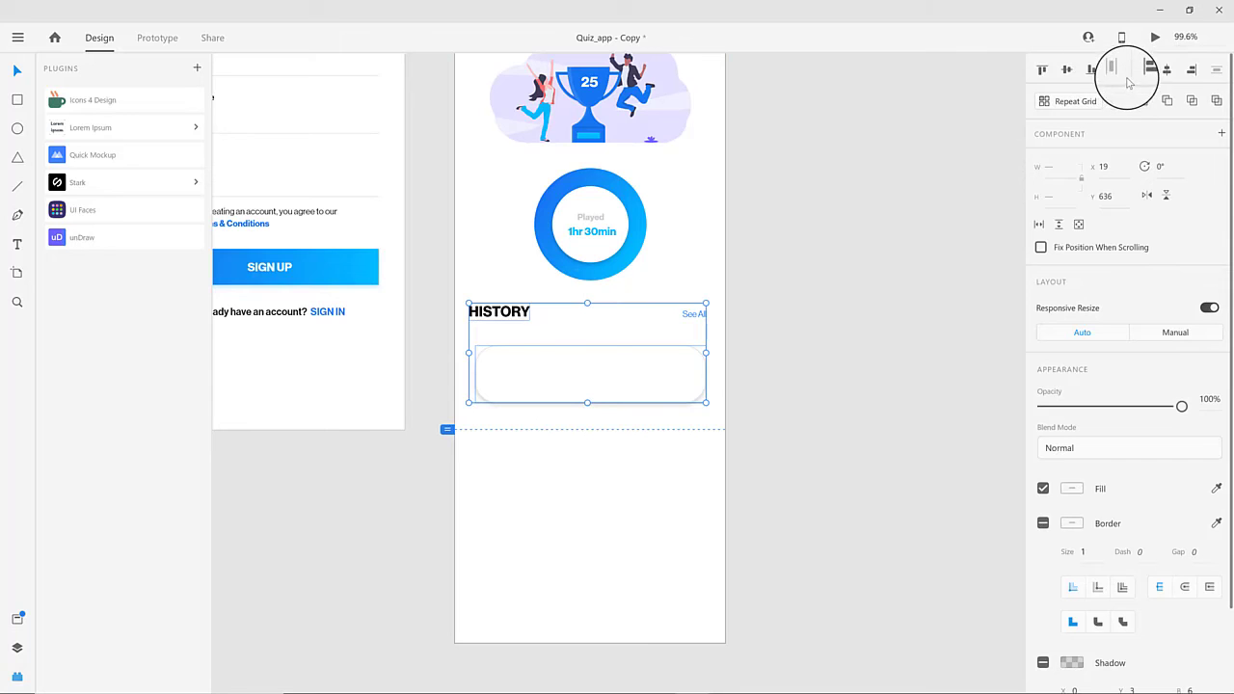
{"action": "left_click", "coordinate": [850, 429]}
{"action": "left_click", "coordinate": [702, 372]}
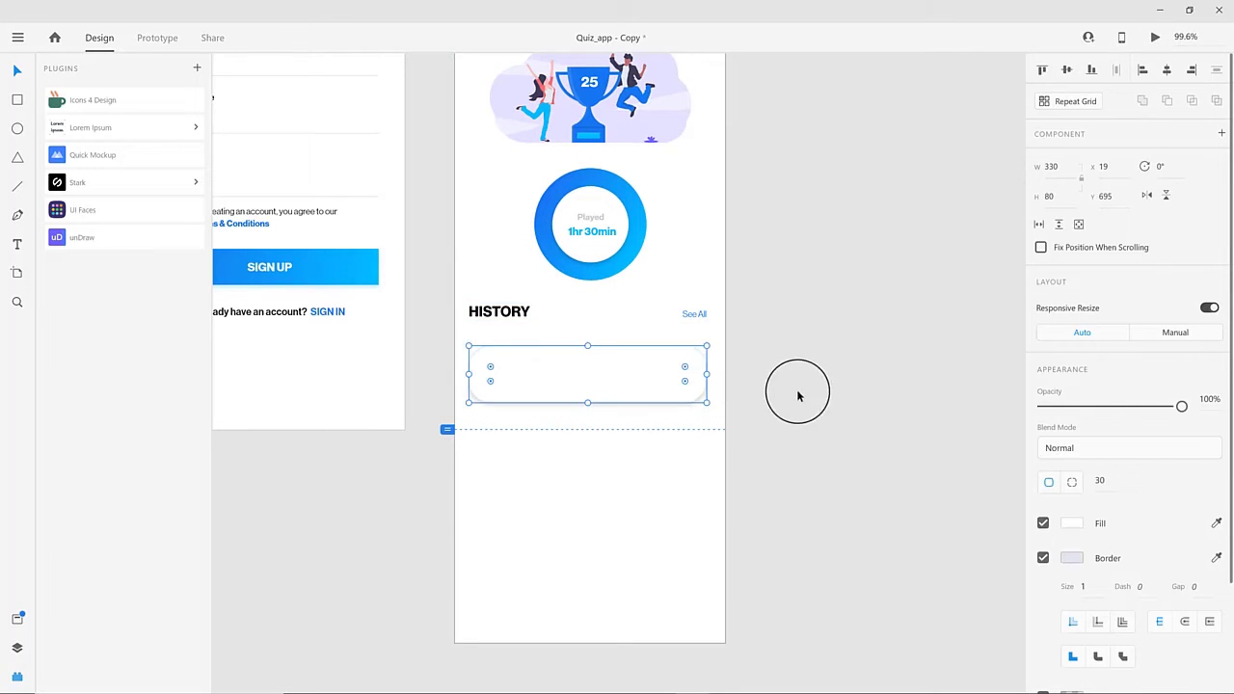
- Duplicate the card and narrow the copy to about 102 wide, with corner radii 30, 0, 0 and 30
{"action": "scroll", "coordinate": [733, 376], "scroll_direction": "down", "scroll_amount": 1}
{"action": "left_click", "coordinate": [11, 508]}
{"action": "left_click", "coordinate": [17, 648]}
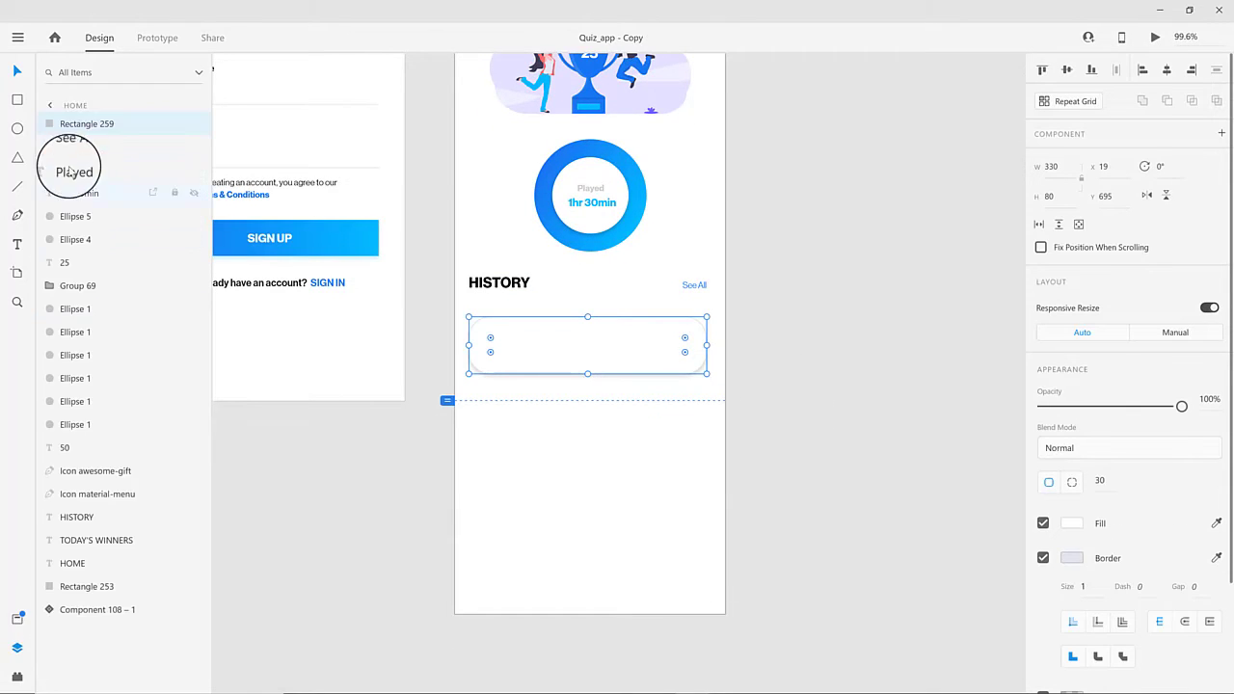
{"action": "key", "text": "ctrl+d"}
{"action": "left_click_drag", "start_coordinate": [706, 344], "coordinate": [585, 302]}
{"action": "left_click_drag", "start_coordinate": [543, 363], "coordinate": [582, 456]}
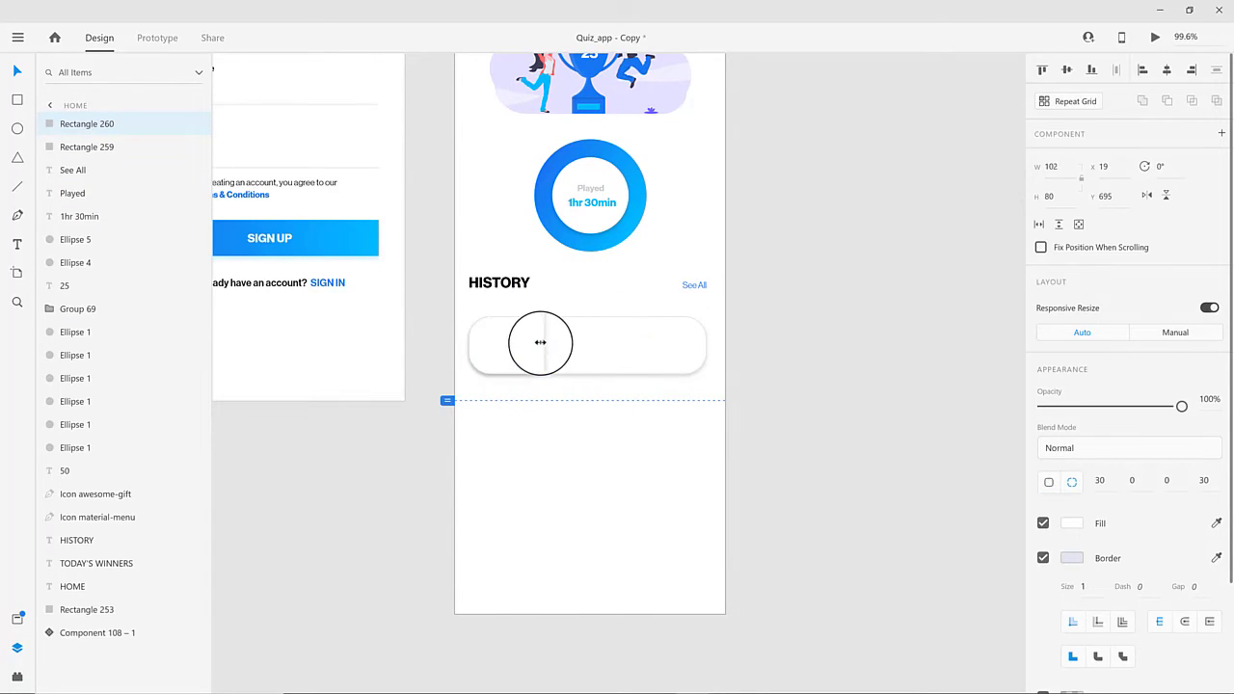
- Remove the narrow copy's border and shadow and fill it with light grey
{"action": "left_click", "coordinate": [1042, 559]}
{"action": "left_click", "coordinate": [1071, 523]}
{"action": "left_click_drag", "start_coordinate": [868, 444], "coordinate": [827, 418]}
{"action": "left_click", "coordinate": [691, 473]}
{"action": "left_click", "coordinate": [510, 355]}
{"action": "left_click", "coordinate": [1043, 593]}
{"action": "left_click", "coordinate": [898, 542]}
- Turn the card and its grey block into a repeat grid of three rows with a small gap between them
{"action": "left_click", "coordinate": [520, 358]}
{"action": "left_click", "coordinate": [643, 370], "text": "shift"}
{"action": "left_click", "coordinate": [520, 349]}
{"action": "left_click", "coordinate": [606, 365], "text": "shift"}
{"action": "left_click", "coordinate": [1061, 103]}
{"action": "left_click_drag", "start_coordinate": [587, 373], "coordinate": [587, 560]}
{"action": "left_click_drag", "start_coordinate": [596, 474], "coordinate": [603, 430]}
{"action": "key", "text": "Escape"}
{"action": "left_click", "coordinate": [641, 488]}
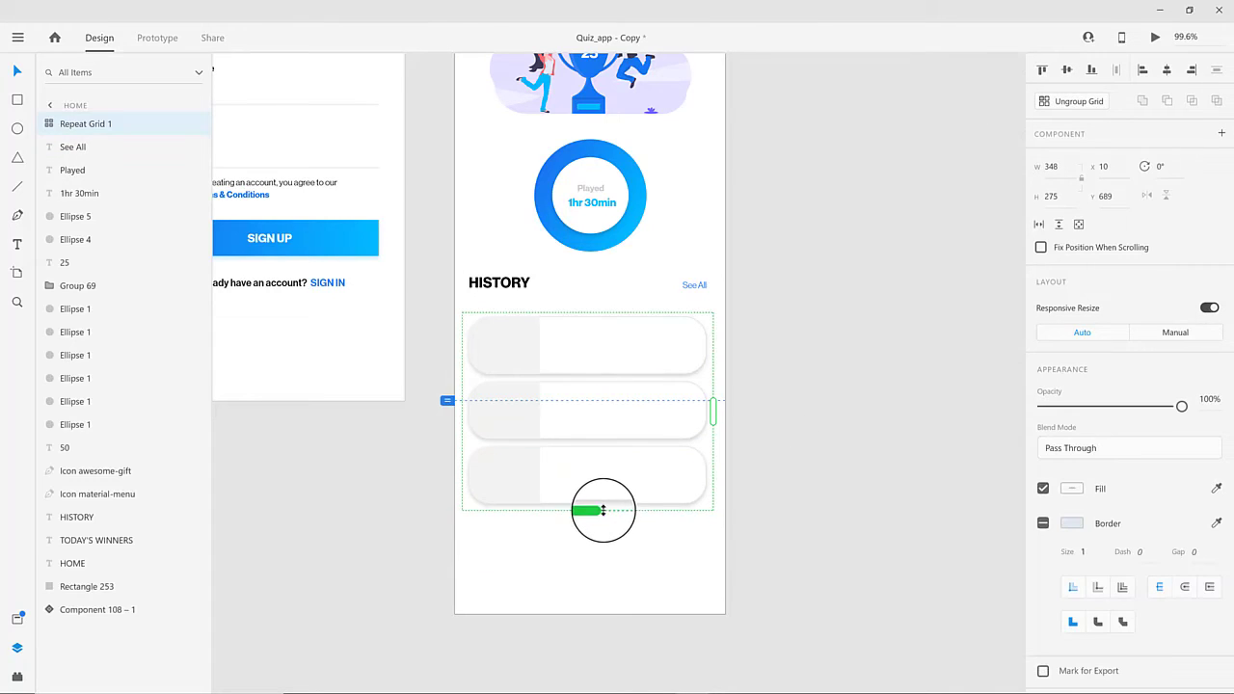
- Ungroup the repeat grid and the three card groups inside it
{"action": "left_click", "coordinate": [1075, 101]}
{"action": "left_click_drag", "start_coordinate": [468, 509], "coordinate": [707, 570]}
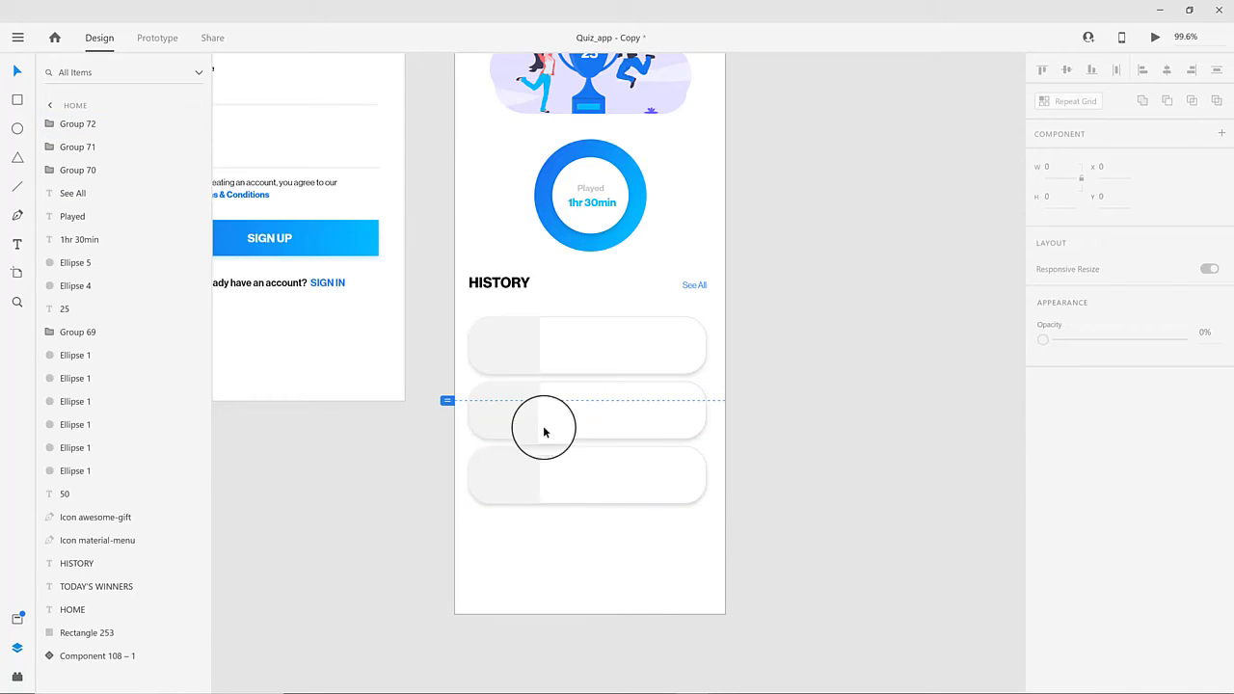
{"action": "left_click", "coordinate": [526, 363]}
{"action": "left_click", "coordinate": [77, 125], "text": "shift"}
{"action": "right_click", "coordinate": [75, 123]}
{"action": "left_click", "coordinate": [110, 328]}
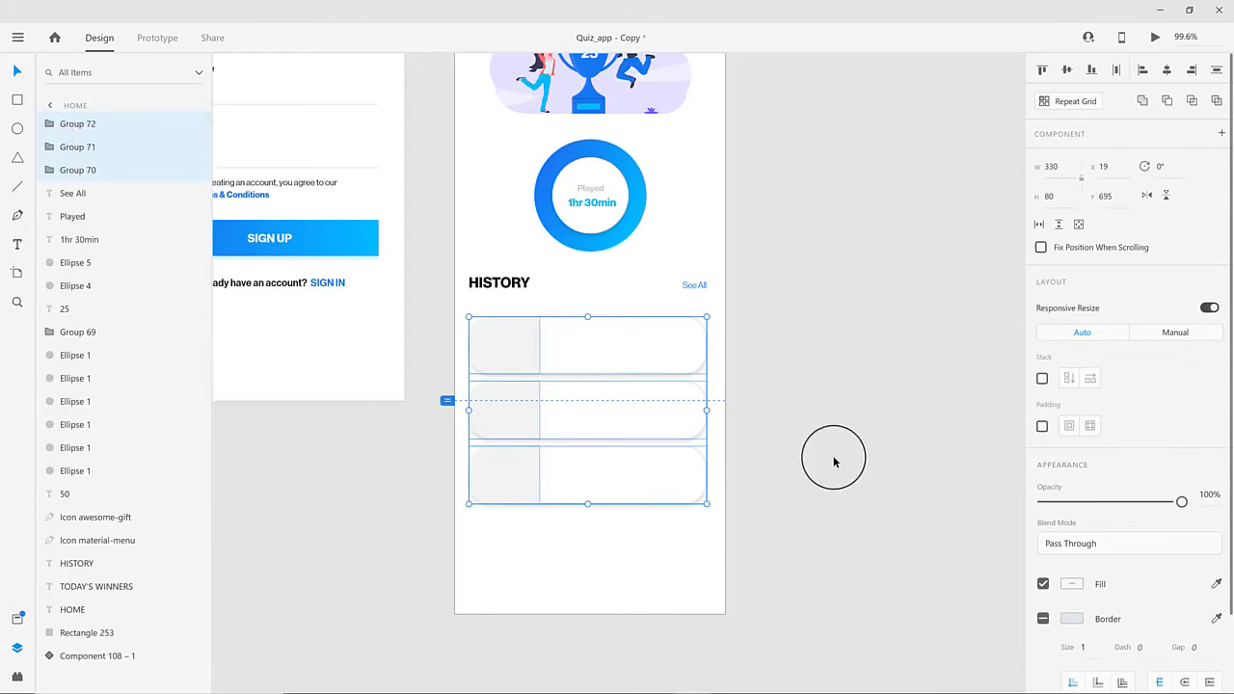
{"action": "left_click", "coordinate": [768, 457]}
- Fill the three cards' grey blocks, in order, with the image files pexels-photo-346885, nature and science from the file folder
{"action": "left_click", "coordinate": [530, 348]}
{"action": "left_click", "coordinate": [521, 414], "text": "shift"}
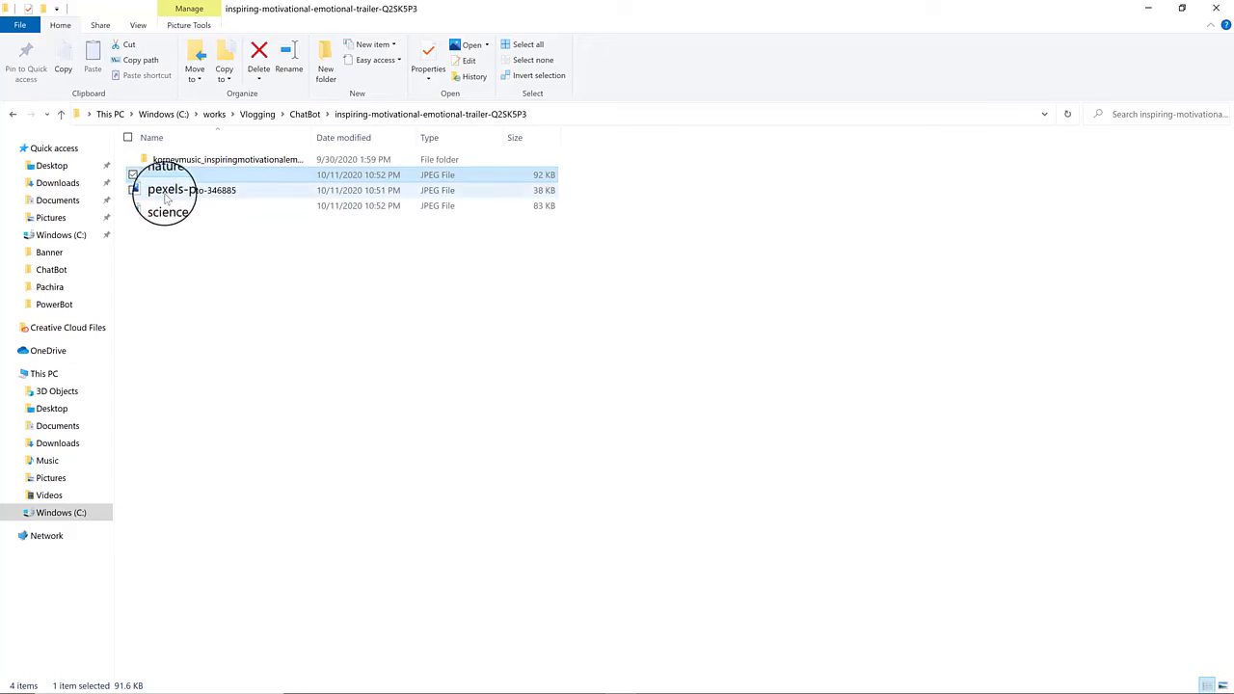
{"action": "left_click_drag", "start_coordinate": [165, 198], "coordinate": [545, 461]}
{"action": "left_click", "coordinate": [544, 518]}
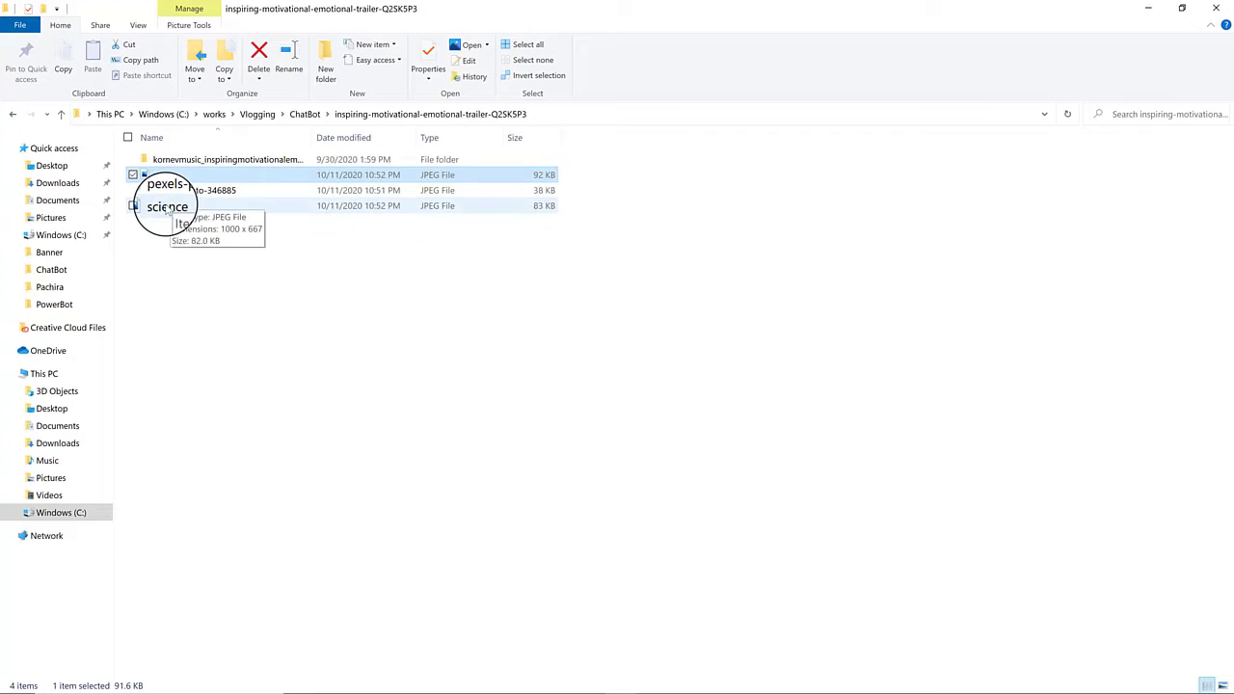
{"action": "left_click_drag", "start_coordinate": [170, 221], "coordinate": [146, 215]}
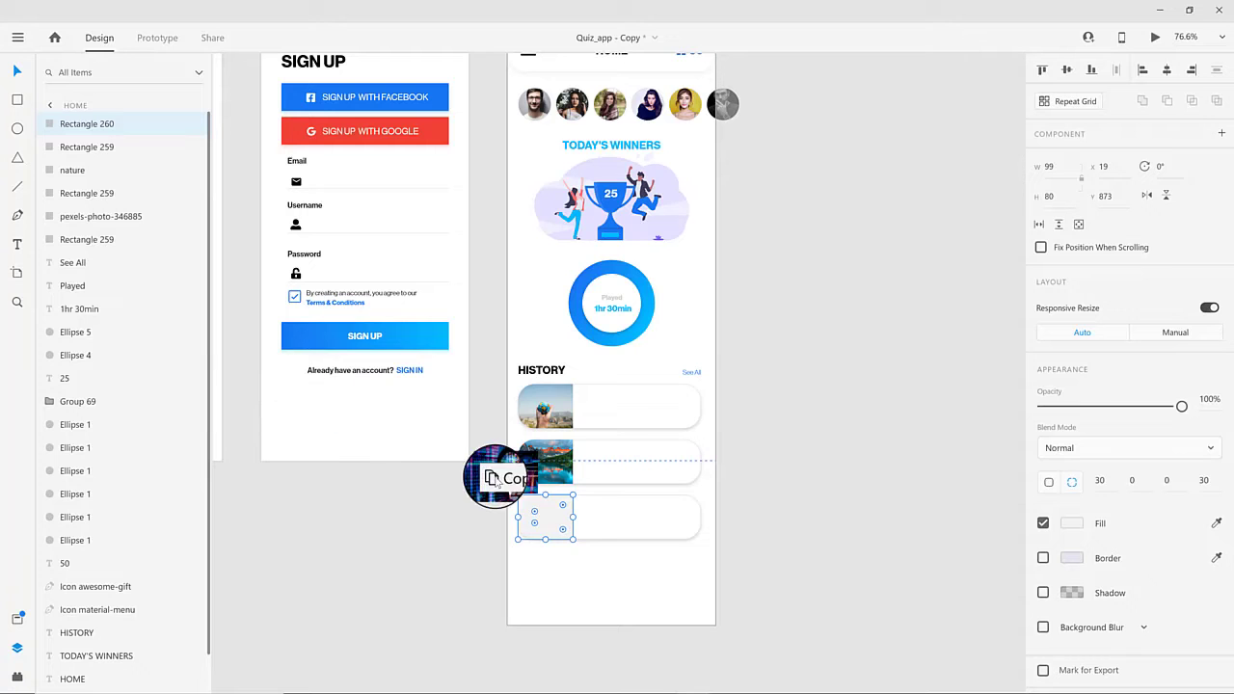
{"action": "left_click_drag", "start_coordinate": [494, 475], "coordinate": [545, 518]}
- Copy the HISTORY heading into the first card, set it to size 16, reword it as WORLD and centre it vertically
{"action": "left_click", "coordinate": [548, 371]}
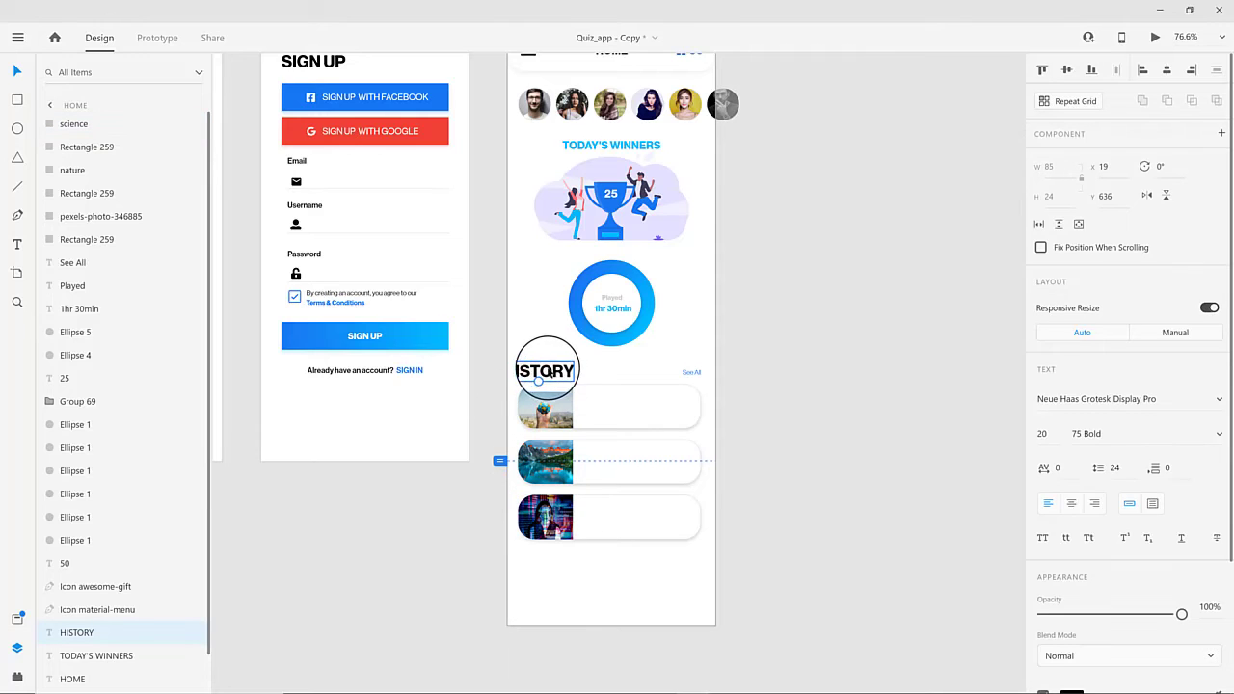
{"action": "left_click_drag", "start_coordinate": [615, 415], "coordinate": [607, 397]}
{"action": "type", "text": "16"}
{"action": "key", "text": "Return"}
{"action": "double_click", "coordinate": [607, 398]}
{"action": "left_click", "coordinate": [631, 419], "text": "shift"}
{"action": "left_click", "coordinate": [1067, 71]}
{"action": "left_click", "coordinate": [840, 345]}
- Copy the WORLD label into the second card, centre it vertically there and reword it as NATURE
{"action": "left_click", "coordinate": [601, 409]}
{"action": "left_click_drag", "start_coordinate": [604, 407], "coordinate": [611, 463]}
{"action": "left_click", "coordinate": [634, 465], "text": "shift"}
{"action": "left_click", "coordinate": [1068, 70]}
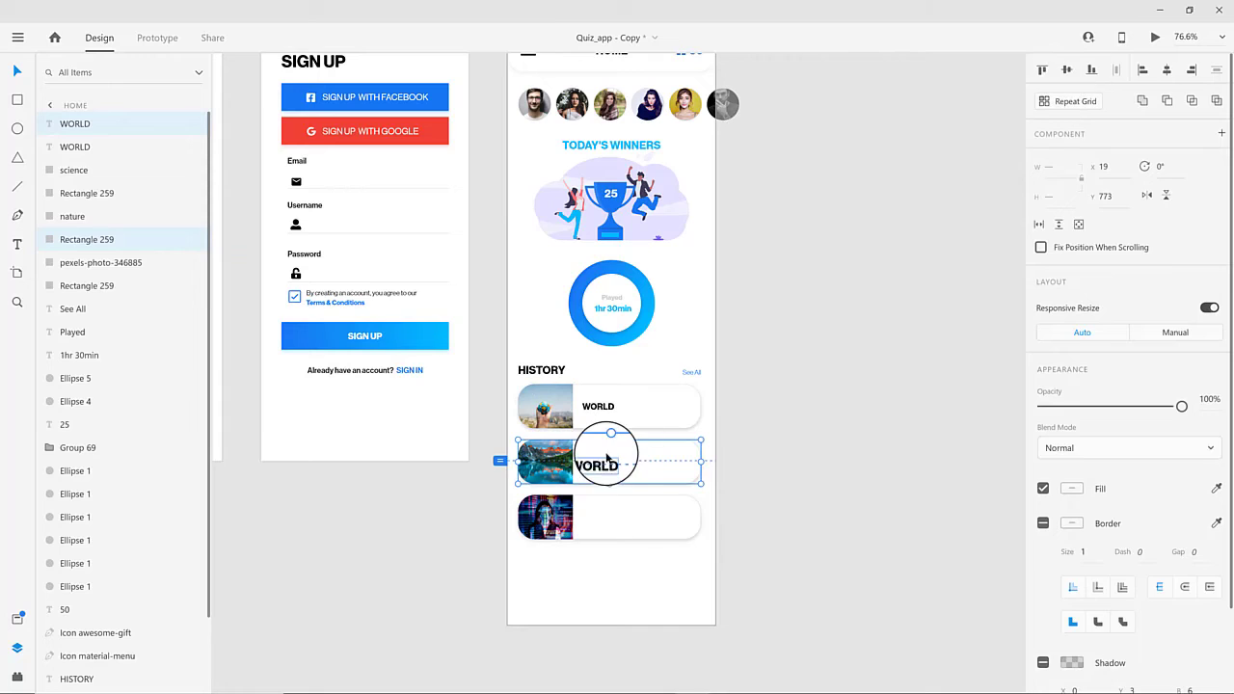
{"action": "left_click", "coordinate": [605, 460]}
{"action": "key", "text": "BackSpace"}
{"action": "key", "text": "Escape"}
- Copy the NATURE label into the third card, reword it as SCEINCE and centre it vertically there
{"action": "left_click_drag", "start_coordinate": [601, 459], "coordinate": [609, 521]}
{"action": "type", "text": "SCEINCE"}
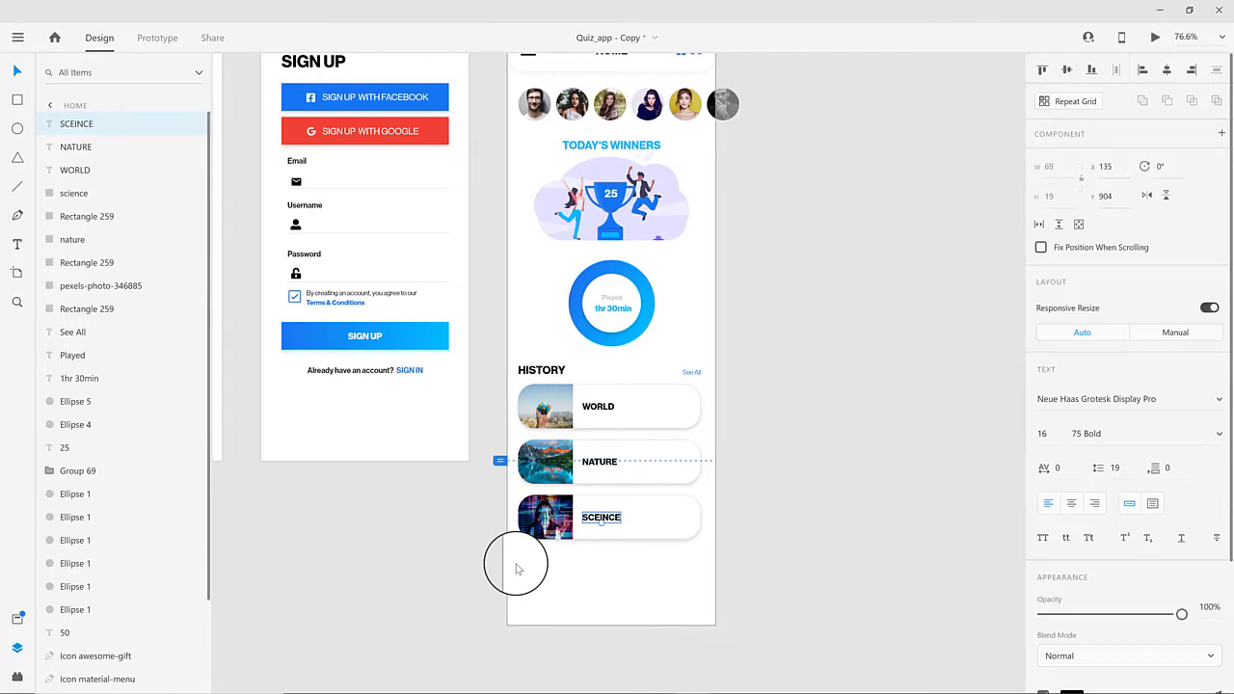
{"action": "left_click", "coordinate": [660, 517], "text": "shift"}
{"action": "left_click", "coordinate": [1068, 72]}
{"action": "left_click", "coordinate": [771, 483]}
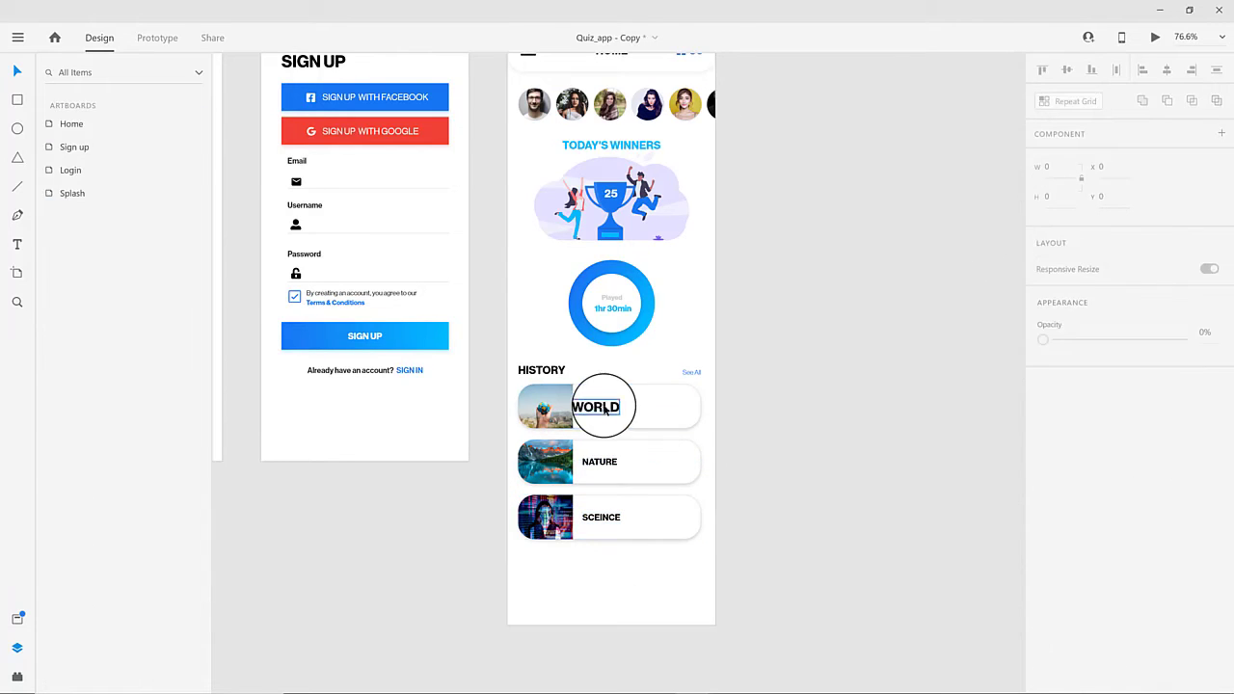
- Search the Icons 4 Design plugin for arrow and insert the arrow-right icon
{"action": "left_click", "coordinate": [603, 407]}
{"action": "left_click", "coordinate": [17, 677]}
{"action": "left_click", "coordinate": [48, 70]}
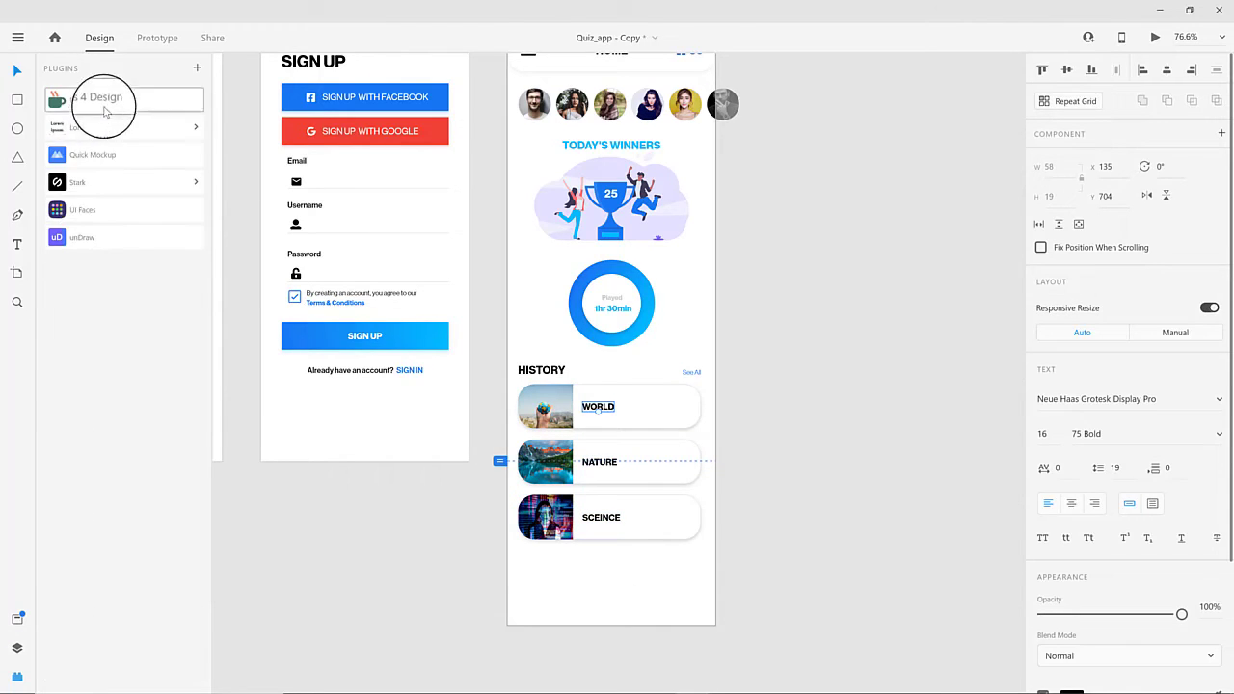
{"action": "left_click", "coordinate": [100, 104]}
{"action": "double_click", "coordinate": [92, 145]}
{"action": "type", "text": "arrow"}
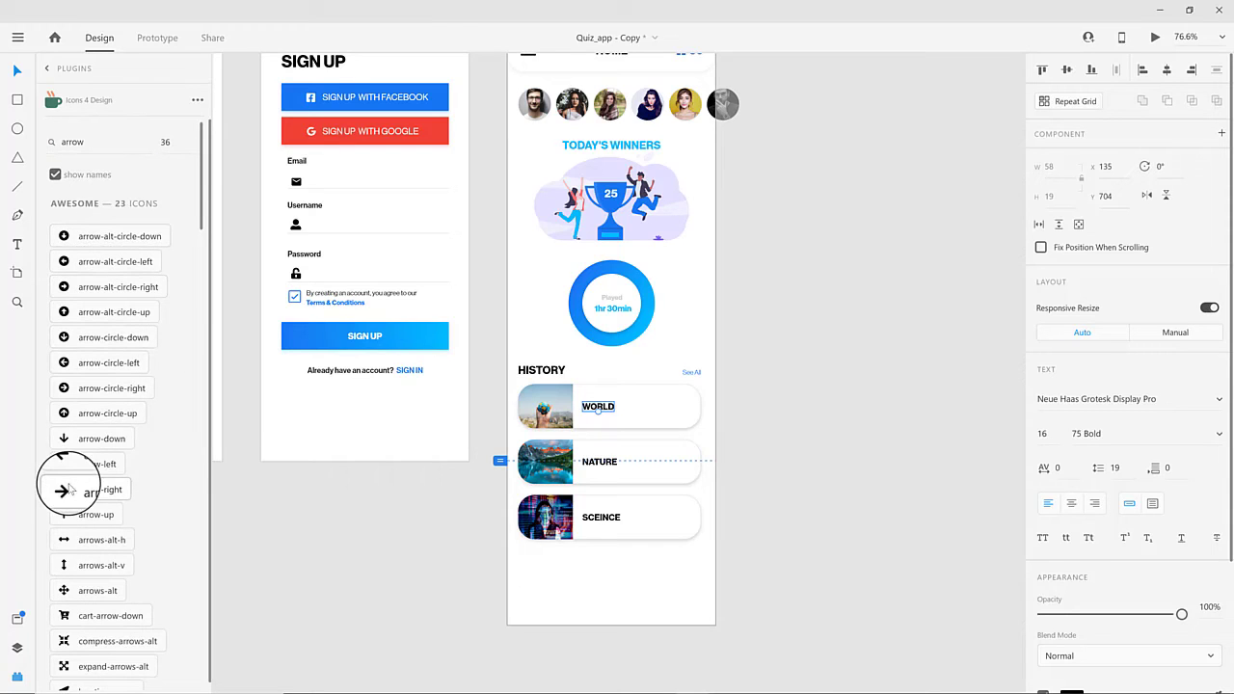
{"action": "left_click", "coordinate": [60, 490]}
- Place the arrow icon near the far end of the WORLD card and centre it vertically on the card
{"action": "left_click_drag", "start_coordinate": [620, 375], "coordinate": [802, 616]}
{"action": "left_click_drag", "start_coordinate": [808, 636], "coordinate": [665, 441]}
{"action": "scroll", "coordinate": [664, 440], "scroll_direction": "up", "scroll_amount": 3}
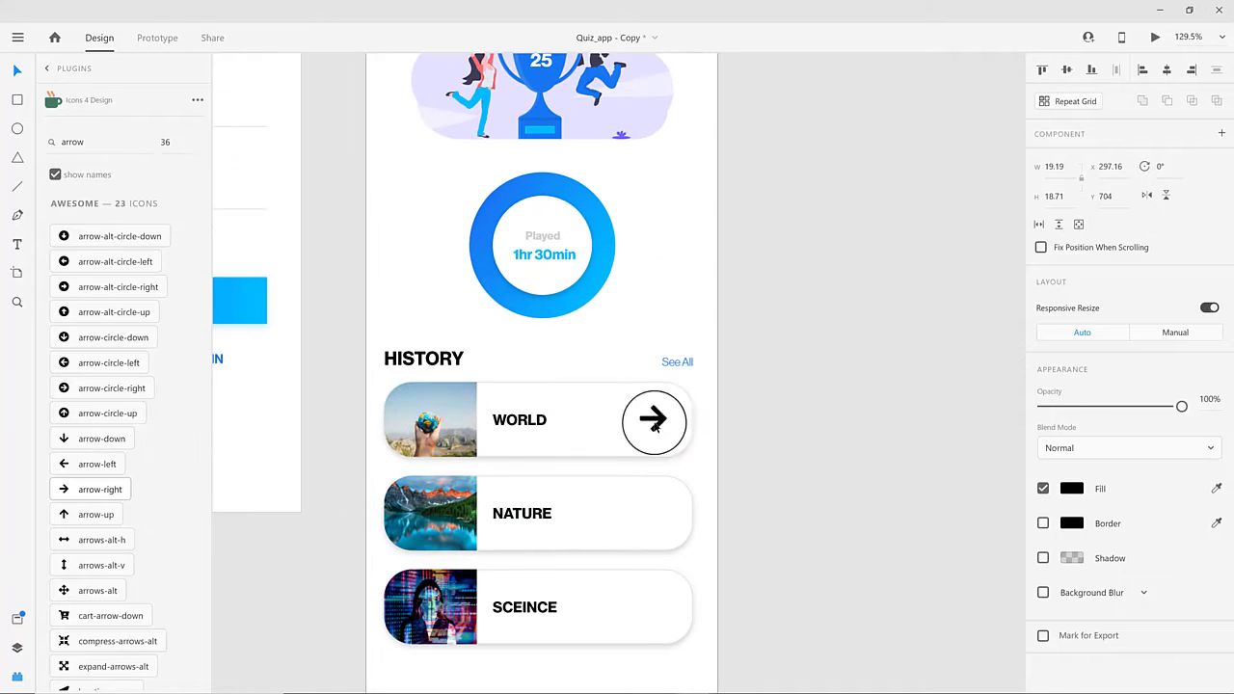
{"action": "left_click", "coordinate": [663, 440], "text": "shift"}
{"action": "left_click", "coordinate": [1066, 71]}
- Try to reshape the WORLD card's arrow by moving the anchor points of its shaft and head
{"action": "scroll", "coordinate": [652, 419], "scroll_direction": "up", "scroll_amount": 5}
{"action": "double_click", "coordinate": [631, 414]}
{"action": "left_click_drag", "start_coordinate": [636, 416], "coordinate": [639, 433]}
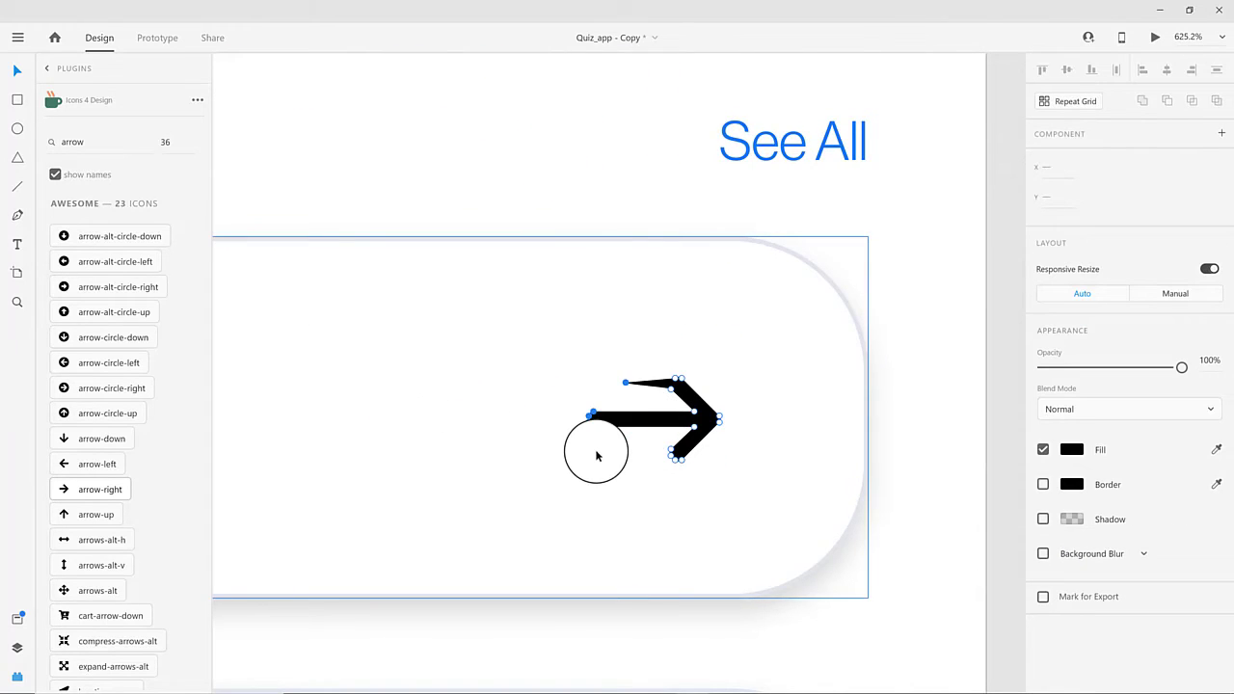
{"action": "left_click", "coordinate": [672, 383]}
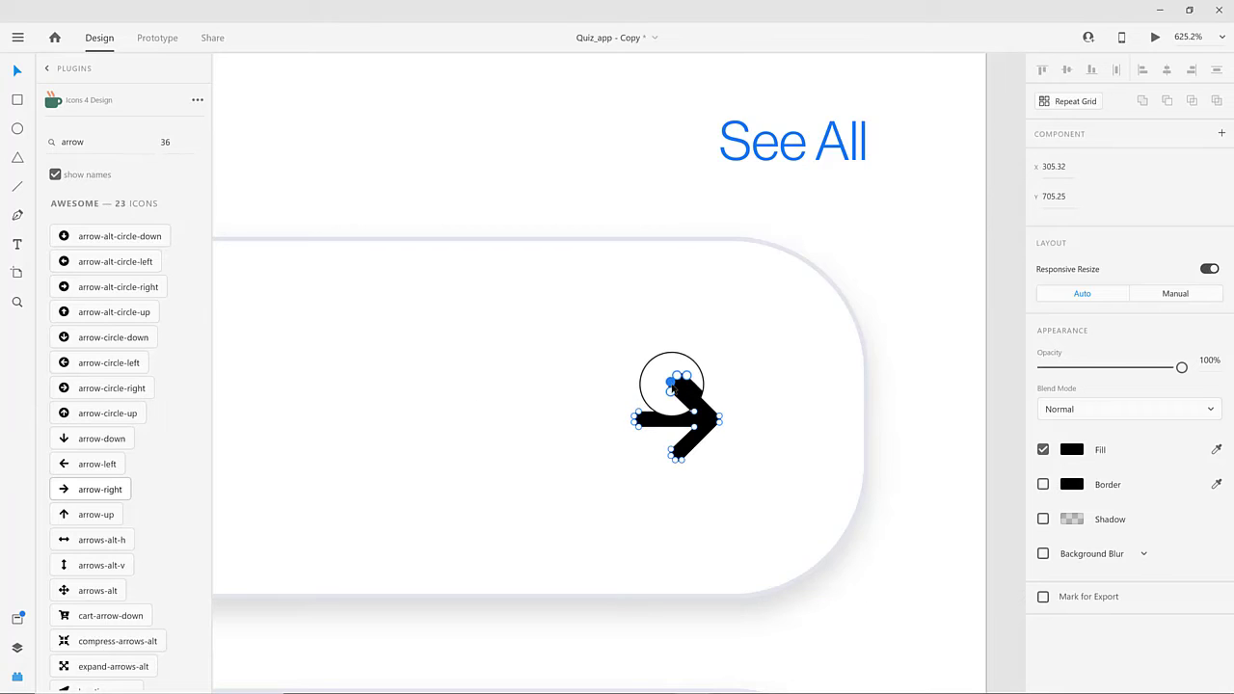
{"action": "left_click", "coordinate": [623, 410]}
{"action": "left_click", "coordinate": [661, 419]}
{"action": "left_click_drag", "start_coordinate": [633, 419], "coordinate": [589, 419]}
{"action": "key", "text": "ctrl+z"}
{"action": "scroll", "coordinate": [636, 453], "scroll_direction": "down", "scroll_amount": 8}
- Align the arrow icon with the WORLD card so it is vertically centred on the card
{"action": "left_click_drag", "start_coordinate": [704, 533], "coordinate": [696, 510]}
{"action": "scroll", "coordinate": [634, 496], "scroll_direction": "up", "scroll_amount": 5}
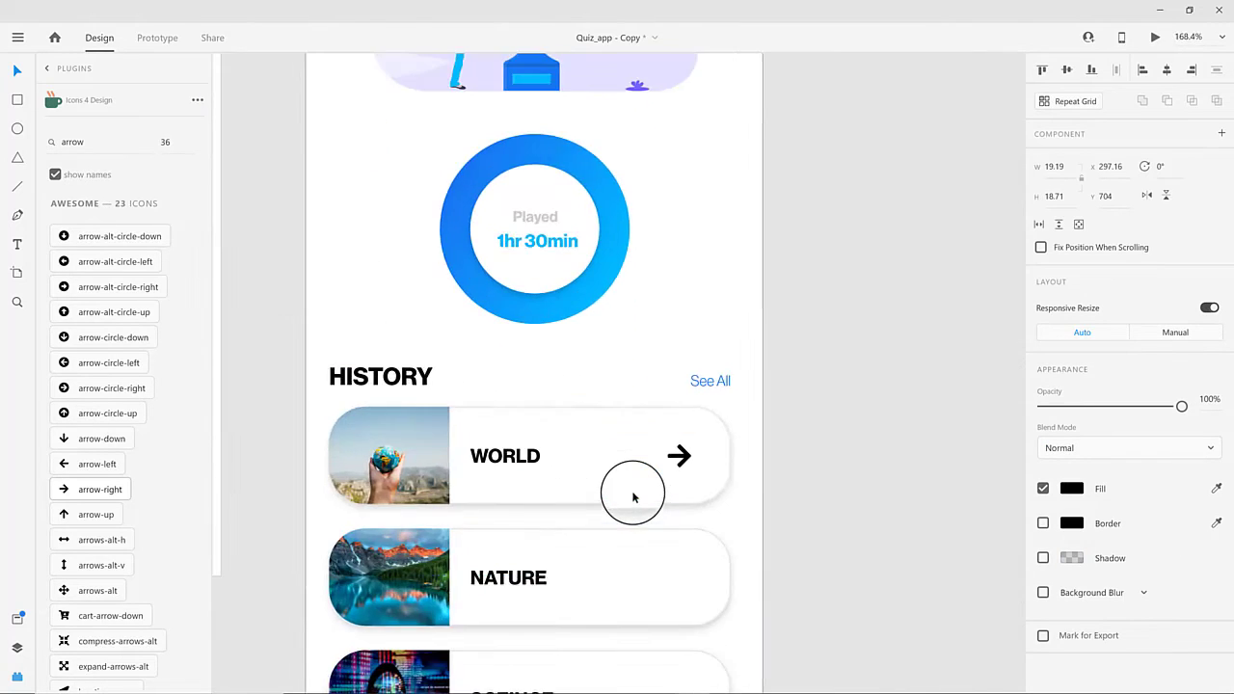
{"action": "left_click", "coordinate": [633, 496], "text": "shift"}
{"action": "left_click", "coordinate": [1066, 71]}
{"action": "left_click", "coordinate": [804, 510]}
- Copy the arrow icon onto the NATURE and SCEINCE cards, in line with the WORLD card's arrow
{"action": "left_click_drag", "start_coordinate": [802, 512], "coordinate": [807, 375]}
{"action": "scroll", "coordinate": [713, 387], "scroll_direction": "down", "scroll_amount": 4}
{"action": "left_click_drag", "start_coordinate": [698, 349], "coordinate": [750, 405]}
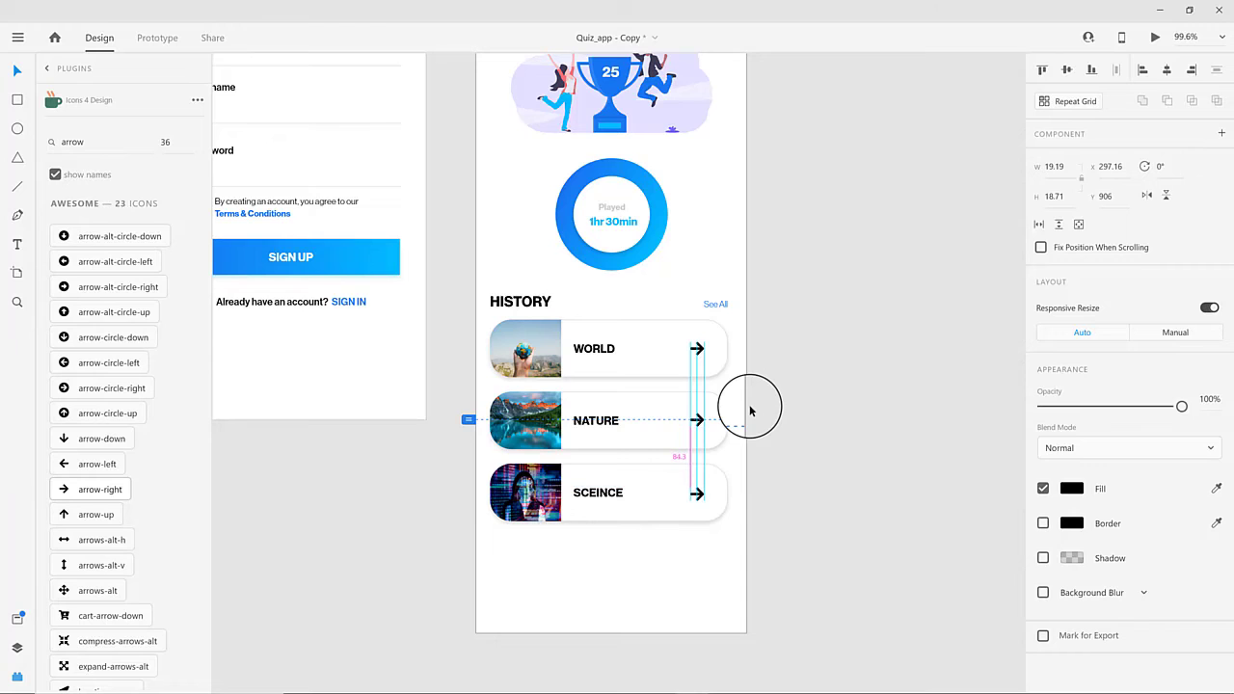
{"action": "left_click_drag", "start_coordinate": [750, 412], "coordinate": [698, 493]}
{"action": "left_click", "coordinate": [693, 550]}
- Group all elements of the WORLD card and name the group World
{"action": "scroll", "coordinate": [694, 537], "scroll_direction": "down", "scroll_amount": 3}
{"action": "left_click_drag", "start_coordinate": [728, 532], "coordinate": [712, 601]}
{"action": "left_click_drag", "start_coordinate": [516, 442], "coordinate": [721, 498]}
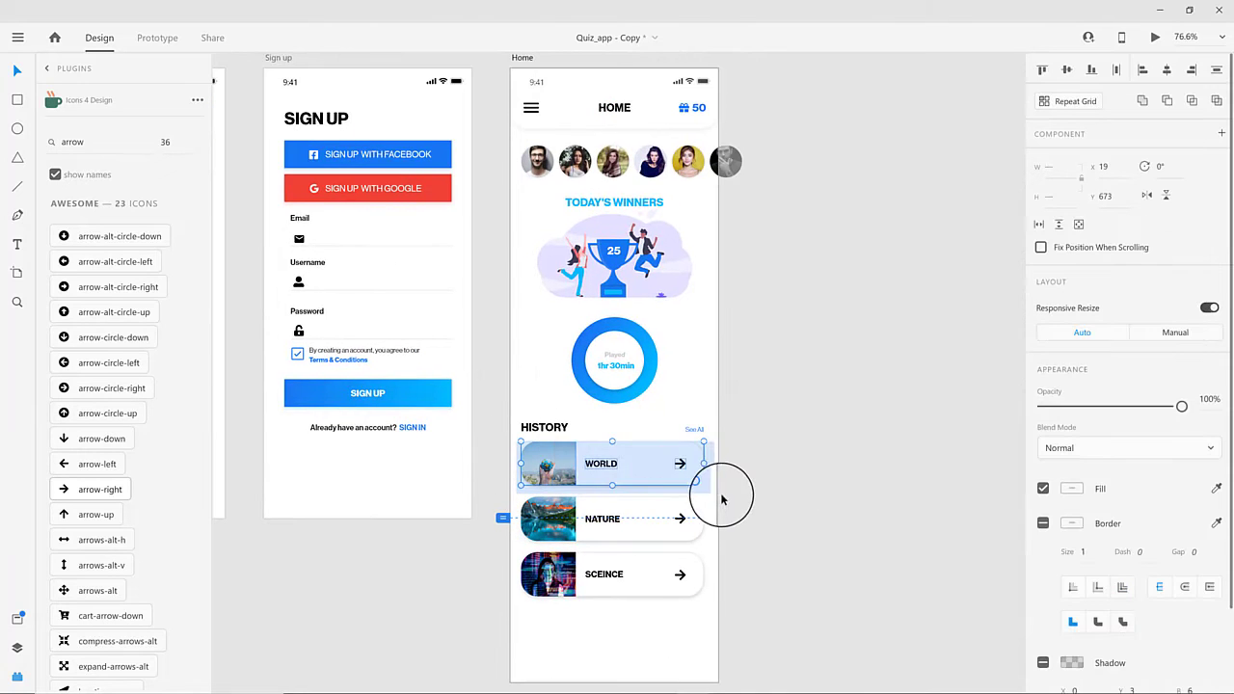
{"action": "left_click", "coordinate": [16, 647]}
{"action": "double_click", "coordinate": [77, 170]}
{"action": "type", "text": "World"}
{"action": "key", "text": "Return"}
- Group all elements of the NATURE card and name the group Nature
{"action": "left_click_drag", "start_coordinate": [715, 537], "coordinate": [509, 503]}
{"action": "key", "text": "ctrl+g"}
{"action": "double_click", "coordinate": [93, 147]}
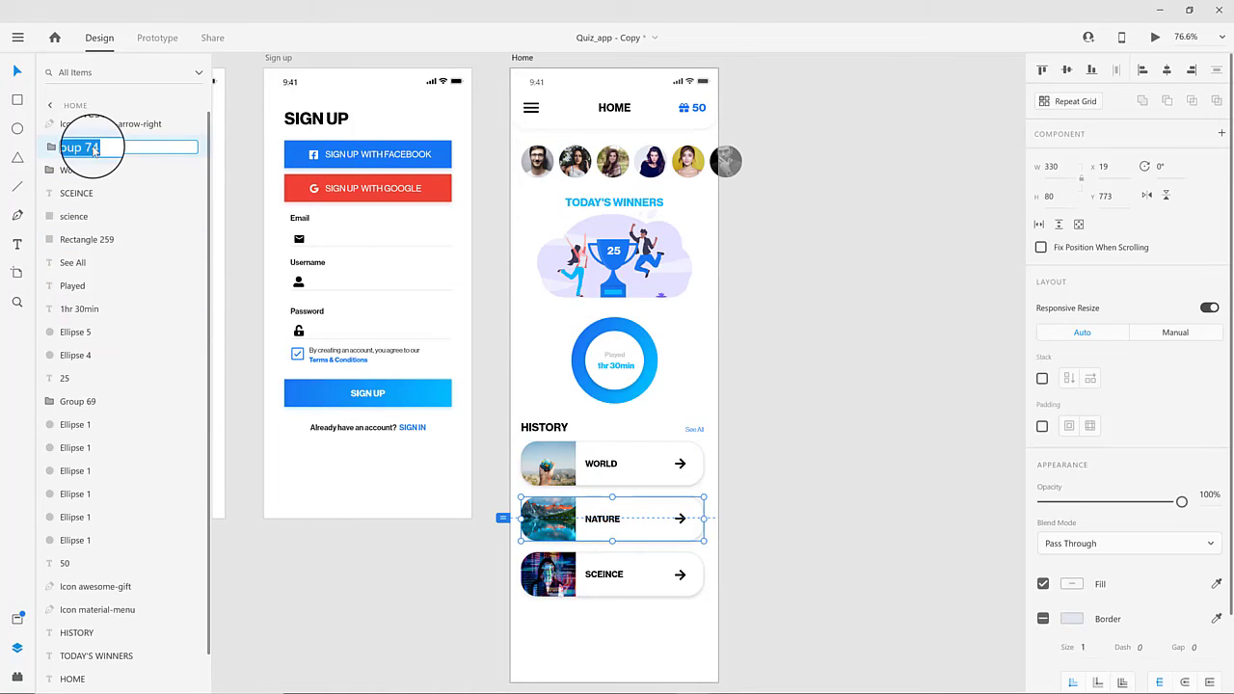
{"action": "type", "text": "Nature"}
{"action": "key", "text": "Return"}
- Group the SCEINCE card as Sceince, and group the whole history section with its heading and cards as History
{"action": "left_click_drag", "start_coordinate": [723, 627], "coordinate": [513, 550]}
{"action": "key", "text": "ctrl+g"}
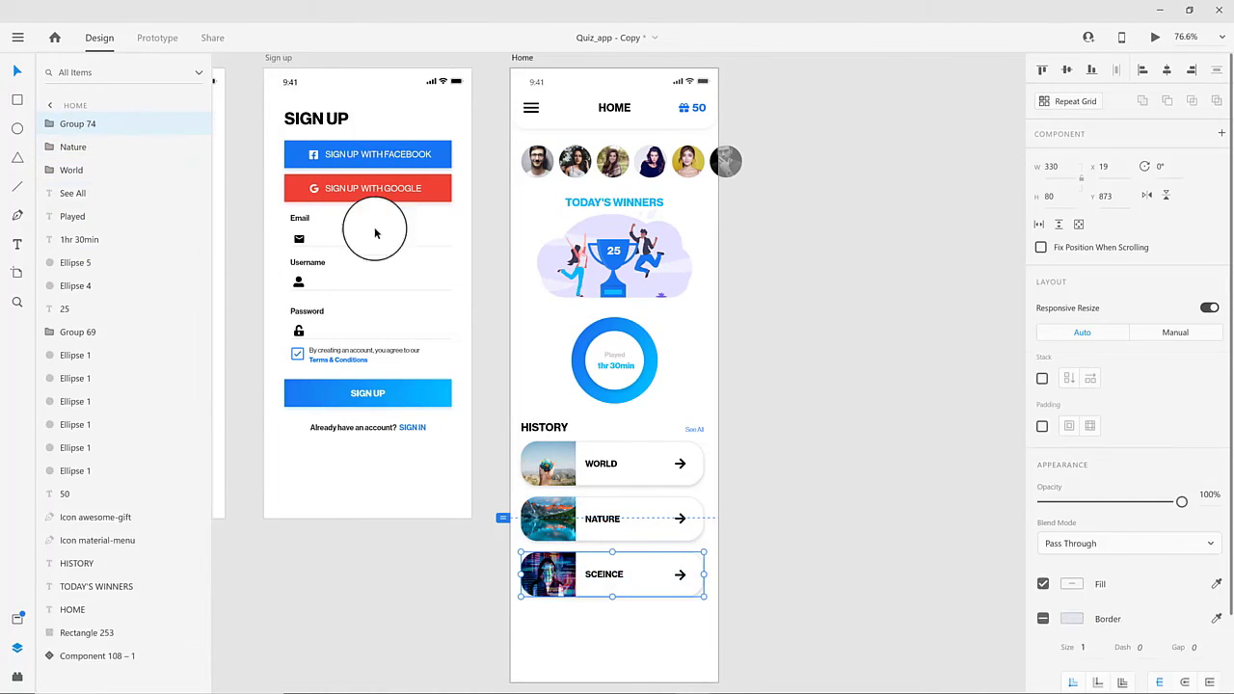
{"action": "double_click", "coordinate": [94, 127]}
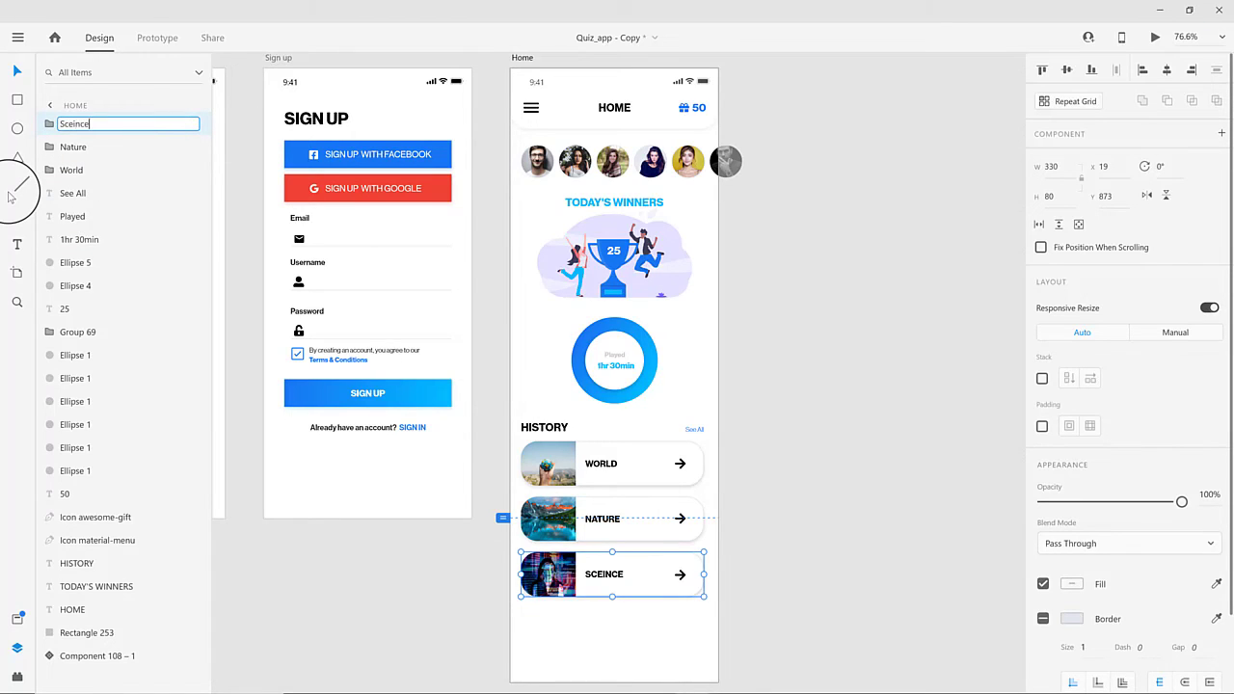
{"action": "left_click_drag", "start_coordinate": [627, 552], "coordinate": [510, 433]}
{"action": "key", "text": "ctrl+g"}
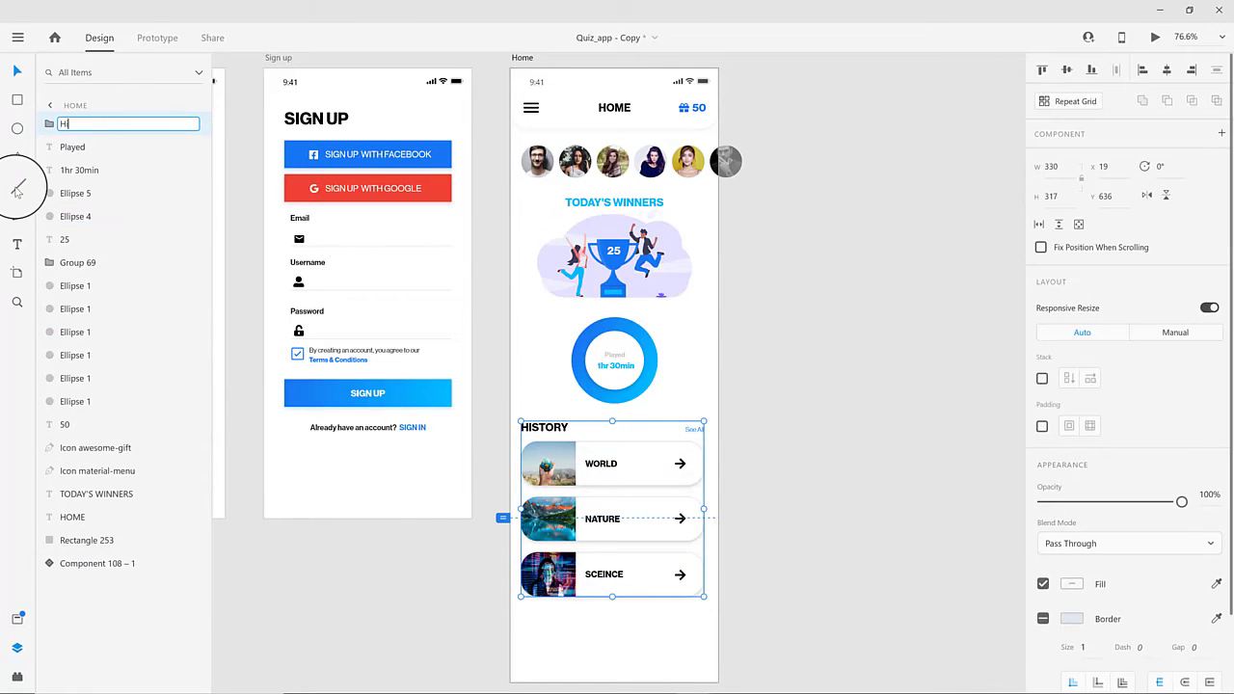
- Shorten the Home artboard to a height of 986 and paste the tab bar at the lower edge of its viewport
{"action": "left_click", "coordinate": [522, 58]}
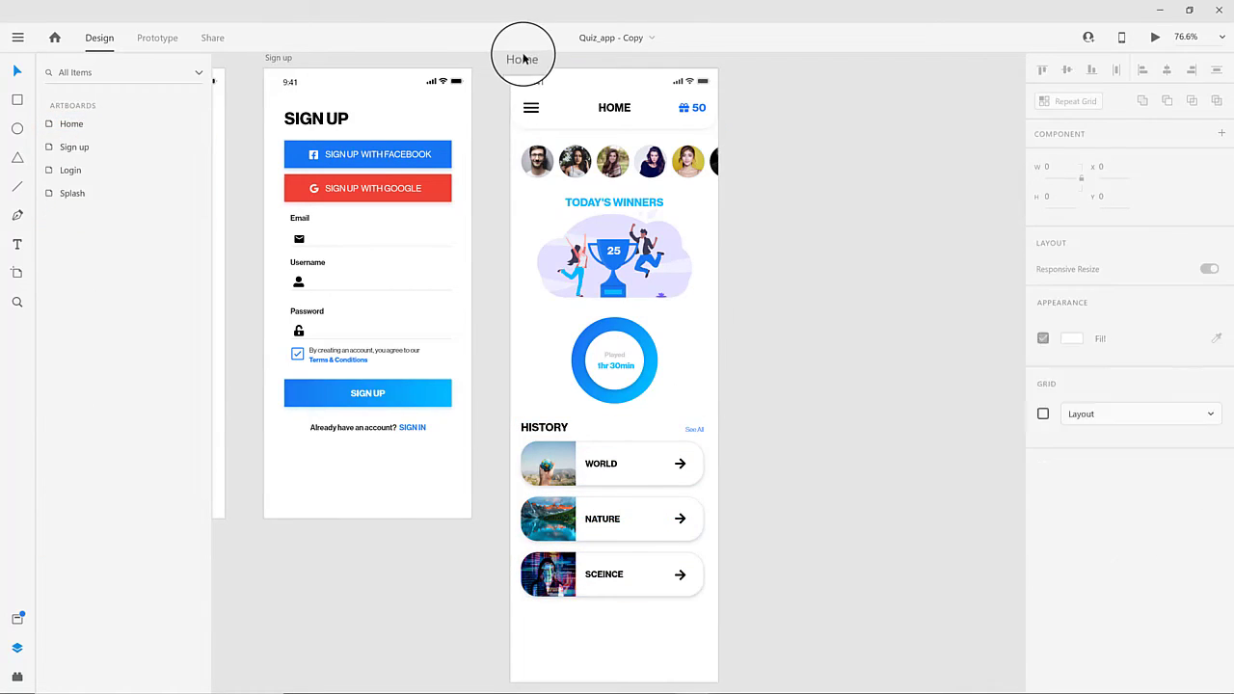
{"action": "left_click_drag", "start_coordinate": [636, 680], "coordinate": [631, 614]}
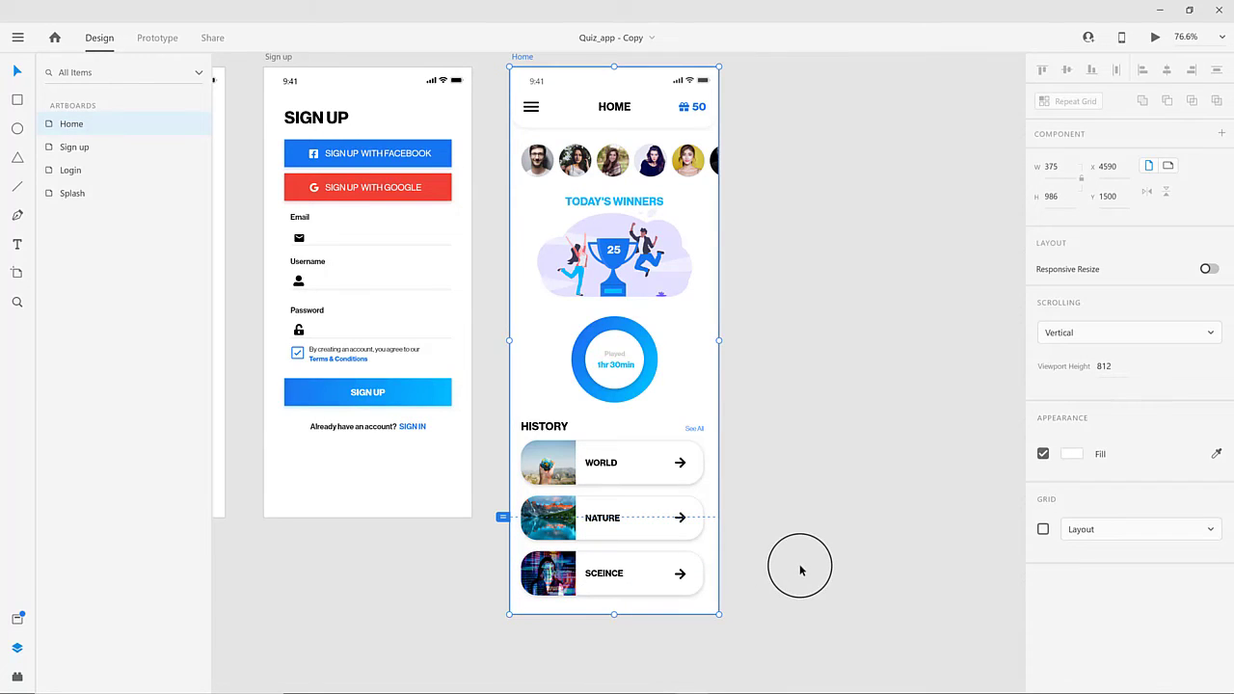
{"action": "key", "text": "ctrl+v"}
{"action": "left_click_drag", "start_coordinate": [675, 389], "coordinate": [664, 494]}
{"action": "left_click", "coordinate": [755, 507]}
- Duplicate the Home artboard and delete everything between the header and the tab bar on the copy
{"action": "scroll", "coordinate": [755, 507], "scroll_direction": "down", "scroll_amount": 2}
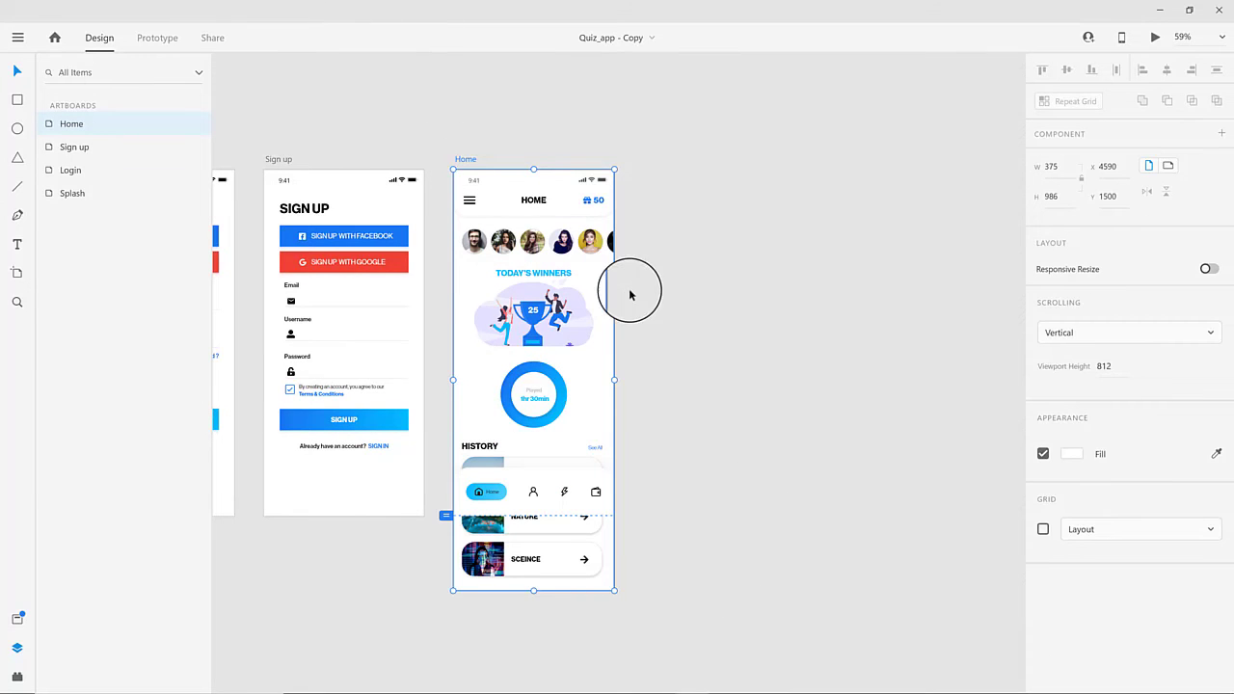
{"action": "key", "text": "ctrl+d"}
{"action": "left_click_drag", "start_coordinate": [656, 236], "coordinate": [835, 450]}
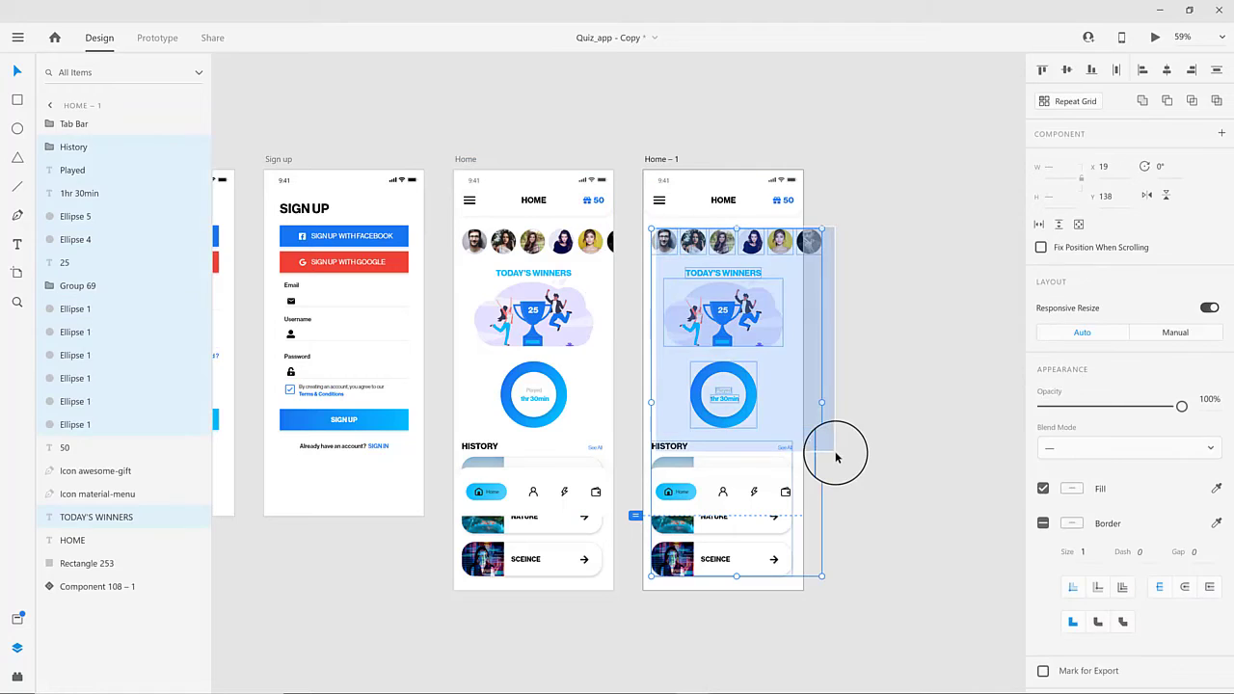
{"action": "key", "text": "0"}
{"action": "key", "text": "0"}
{"action": "key", "text": "Delete"}
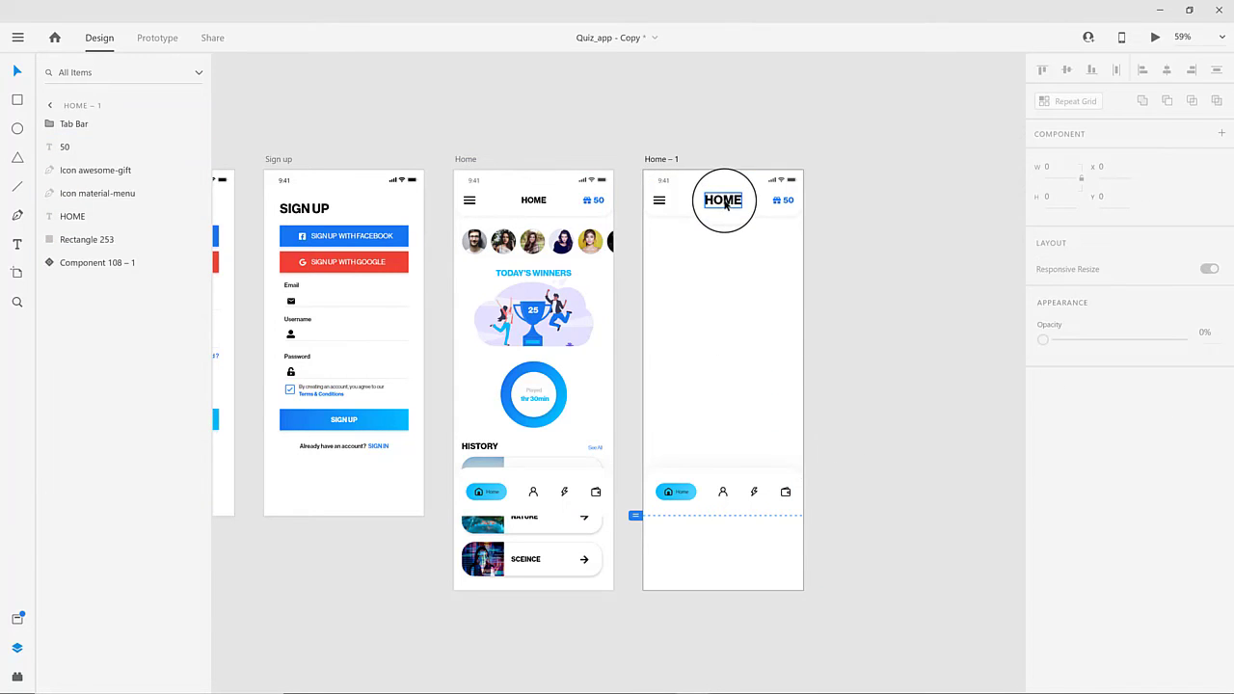
- Change the copied screen's title to PROFILE and move the tab bar's blue pill behind the user icon
{"action": "double_click", "coordinate": [725, 203]}
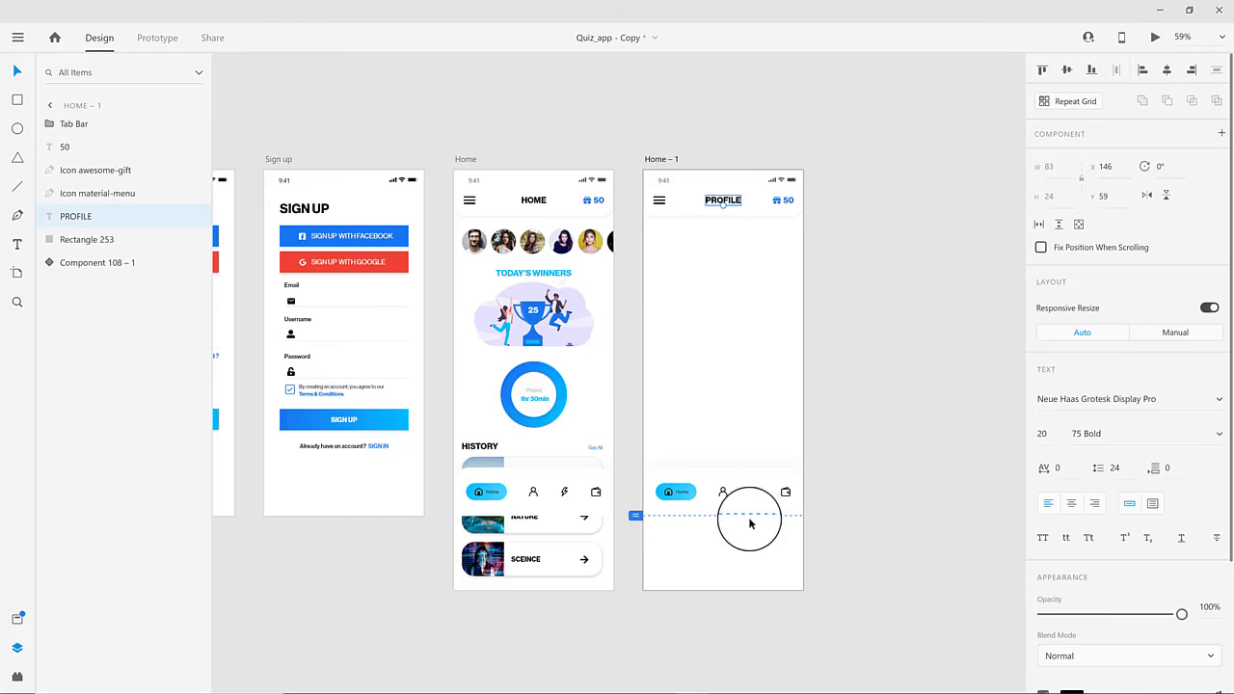
{"action": "scroll", "coordinate": [750, 521], "scroll_direction": "up", "scroll_amount": 5}
{"action": "double_click", "coordinate": [549, 429]}
{"action": "left_click_drag", "start_coordinate": [551, 429], "coordinate": [665, 417]}
{"action": "key", "text": "ctrl+z"}
{"action": "double_click", "coordinate": [547, 427]}
{"action": "key", "text": "ctrl+z"}
{"action": "left_click", "coordinate": [665, 418]}
{"action": "left_click", "coordinate": [659, 418], "text": "shift"}
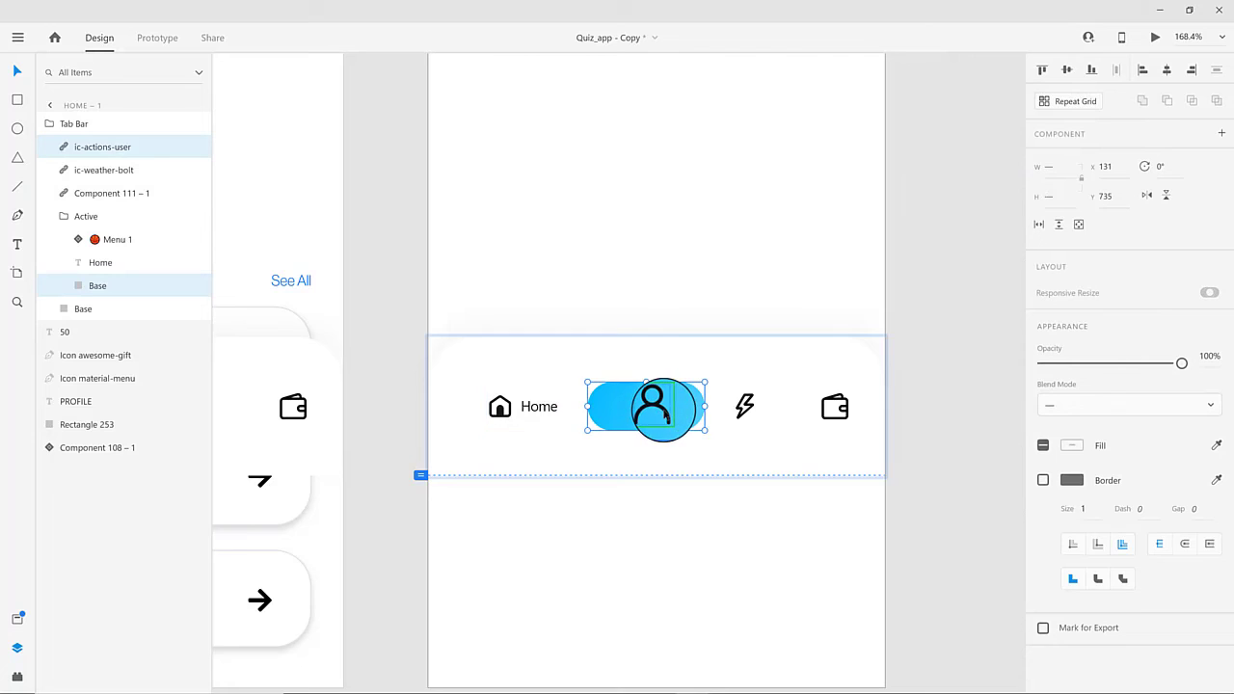
- Place the user icon at the start of the pill and the Home label beside it, reworded as Profile
{"action": "double_click", "coordinate": [666, 415]}
{"action": "left_click", "coordinate": [538, 410]}
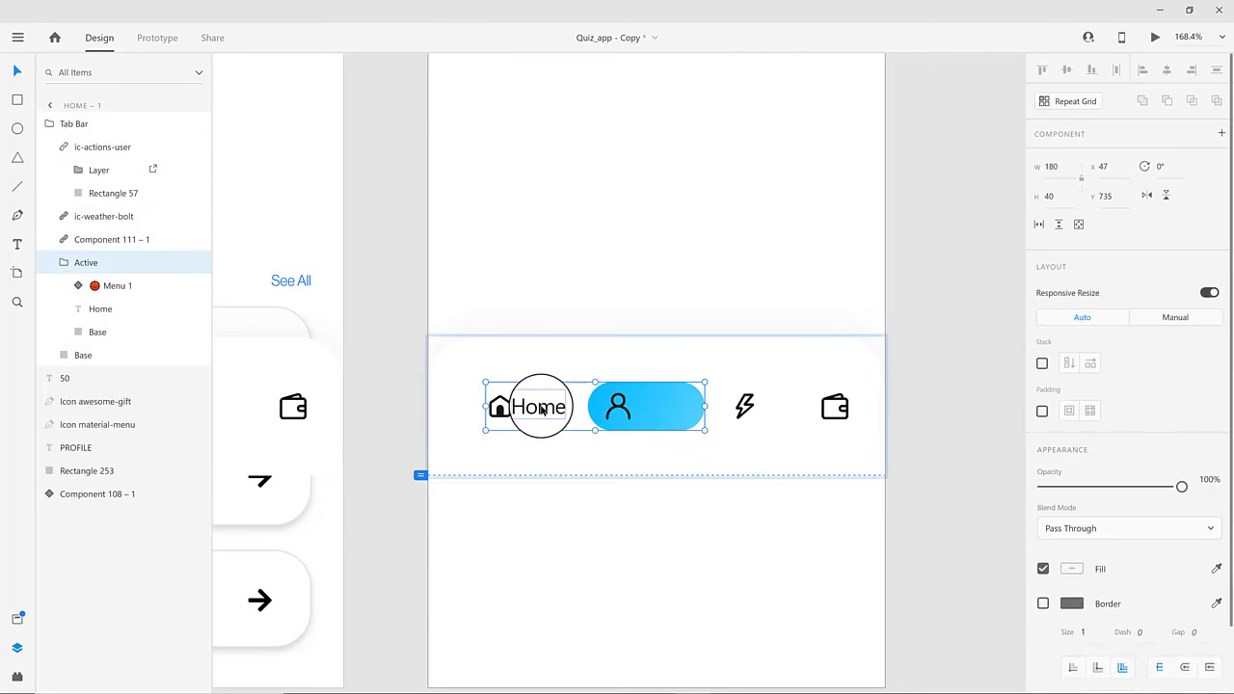
{"action": "double_click", "coordinate": [540, 407]}
{"action": "double_click", "coordinate": [545, 410]}
{"action": "key", "text": "Escape"}
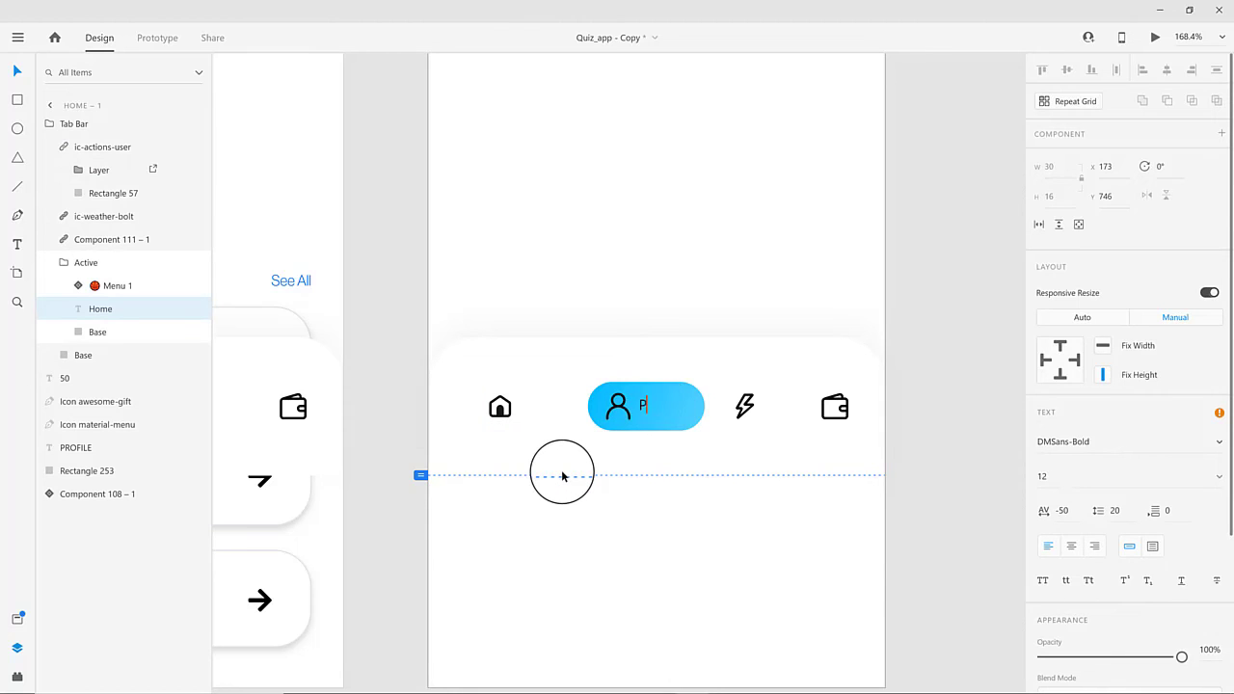
{"action": "key", "text": "Escape"}
{"action": "scroll", "coordinate": [609, 513], "scroll_direction": "down", "scroll_amount": 8}
{"action": "scroll", "coordinate": [630, 535], "scroll_direction": "up", "scroll_amount": 5}
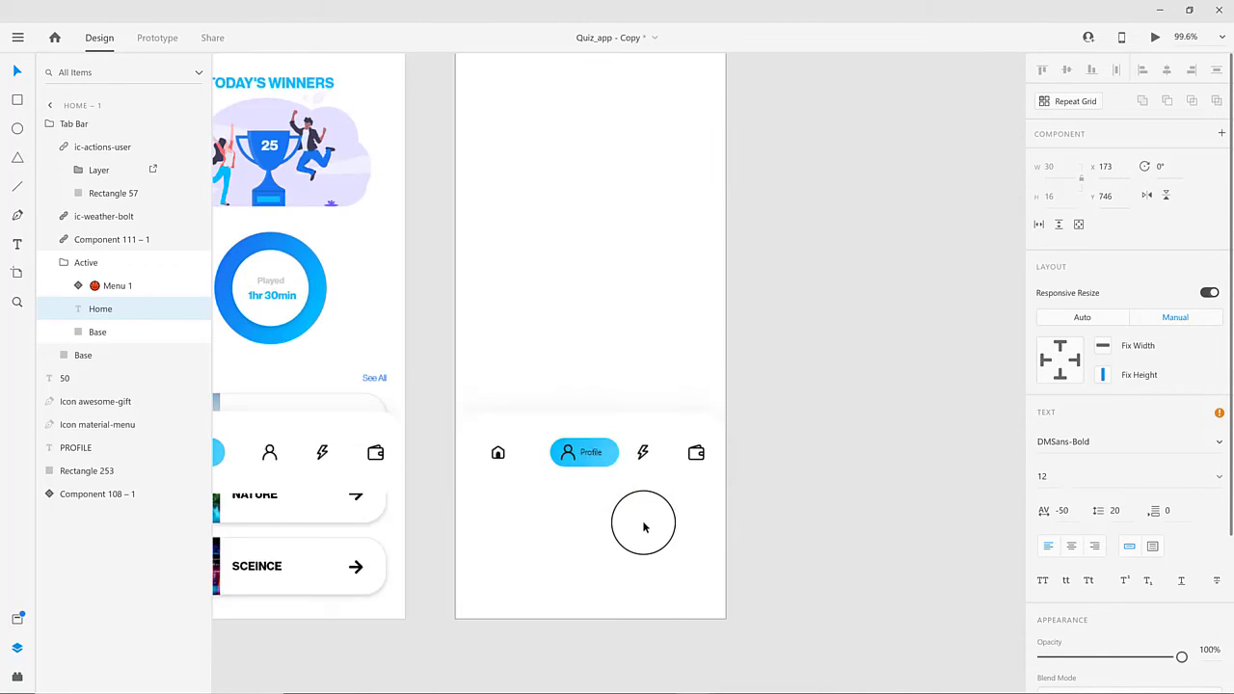
{"action": "left_click", "coordinate": [570, 454], "text": "shift"}
{"action": "left_click", "coordinate": [611, 458], "text": "shift"}
{"action": "left_click_drag", "start_coordinate": [611, 458], "coordinate": [592, 466]}
{"action": "key", "text": "ctrl+z"}
- Shift the blue pill with its user icon and Profile label slightly closer to the home icon
{"action": "left_click", "coordinate": [500, 456], "text": "ctrl"}
{"action": "left_click", "coordinate": [607, 462], "text": "ctrl"}
{"action": "left_click", "coordinate": [590, 458], "text": "shift"}
{"action": "left_click", "coordinate": [572, 455], "text": "shift"}
{"action": "left_click", "coordinate": [602, 553]}
{"action": "left_click_drag", "start_coordinate": [621, 543], "coordinate": [678, 547]}
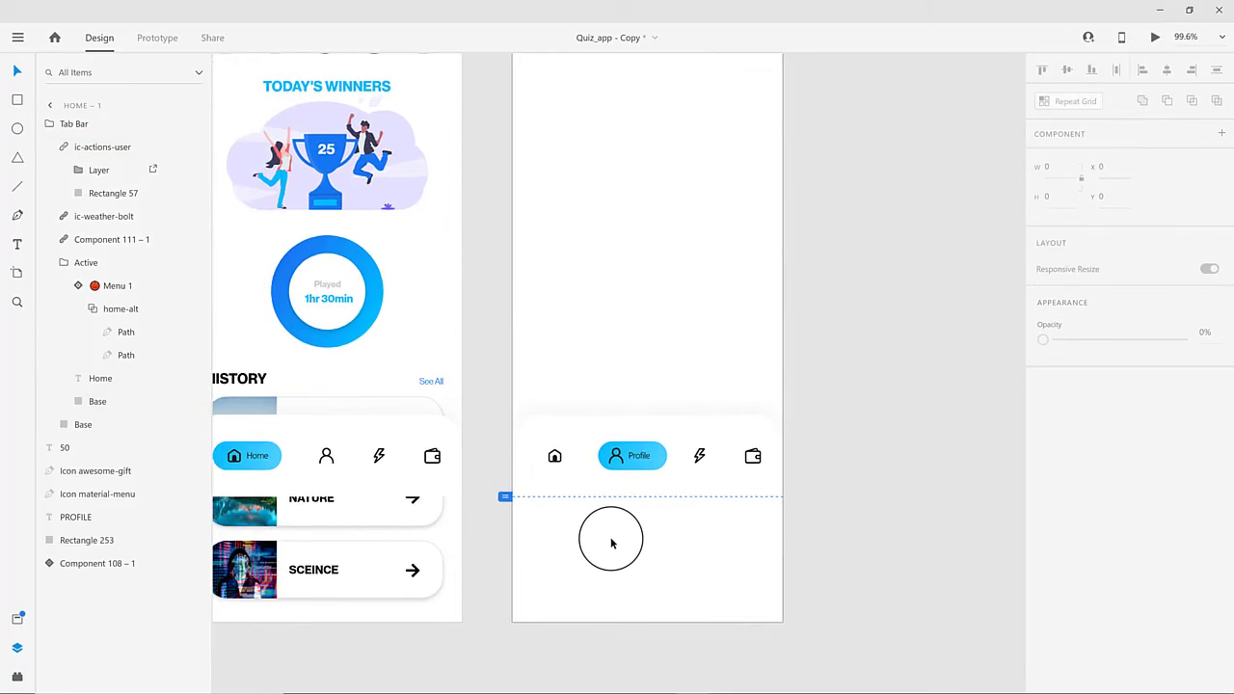
- Rename the copied Home artboard as Profile
{"action": "scroll", "coordinate": [611, 542], "scroll_direction": "down", "scroll_amount": 2}
{"action": "scroll", "coordinate": [619, 521], "scroll_direction": "up", "scroll_amount": 1}
{"action": "left_click", "coordinate": [665, 451]}
{"action": "left_click_drag", "start_coordinate": [724, 386], "coordinate": [653, 417]}
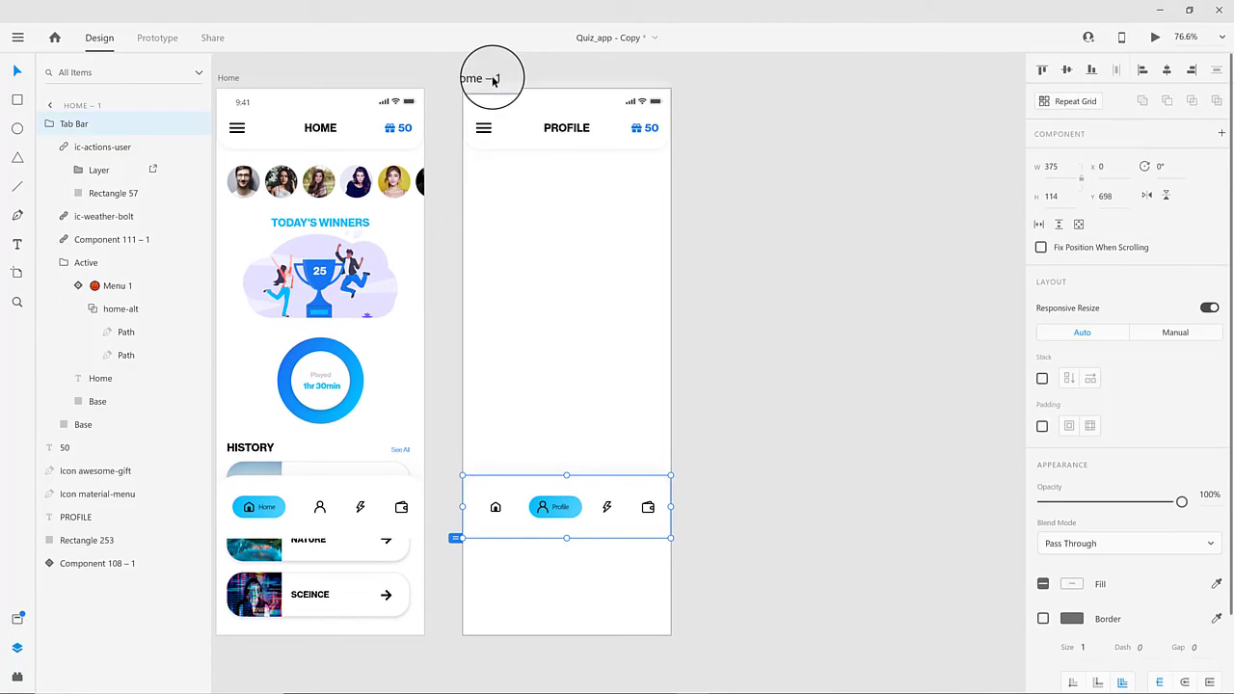
{"action": "left_click", "coordinate": [493, 79]}
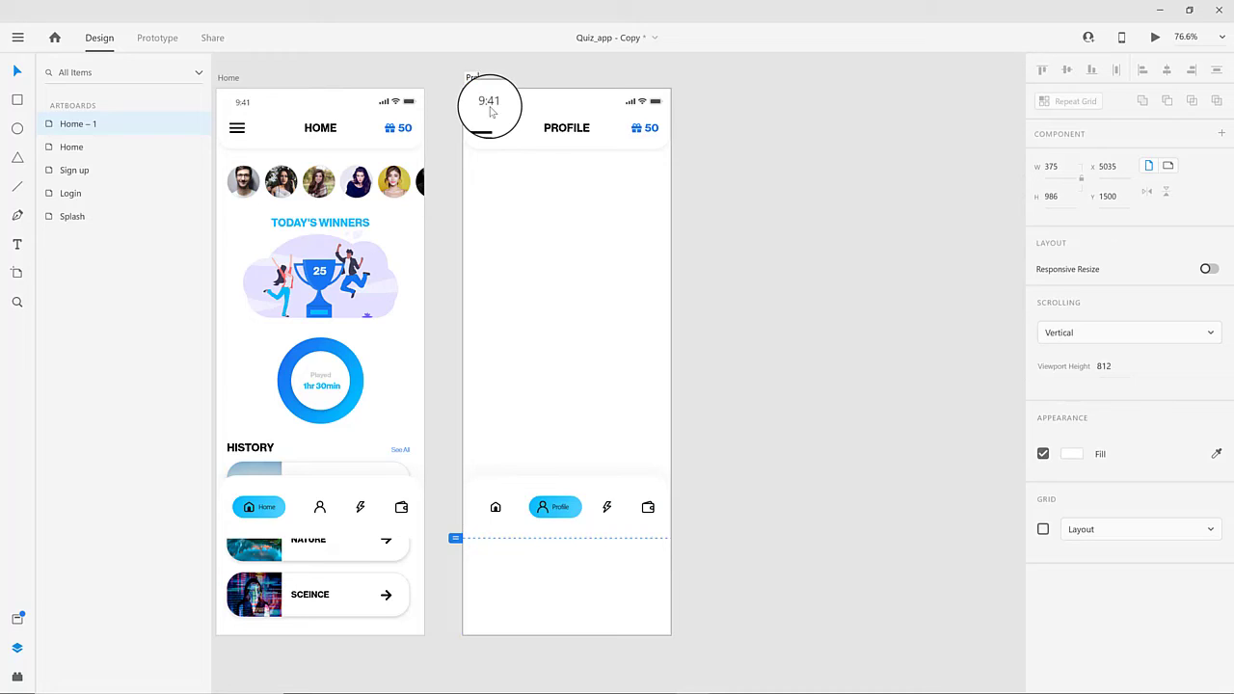
{"action": "key", "text": "Return"}
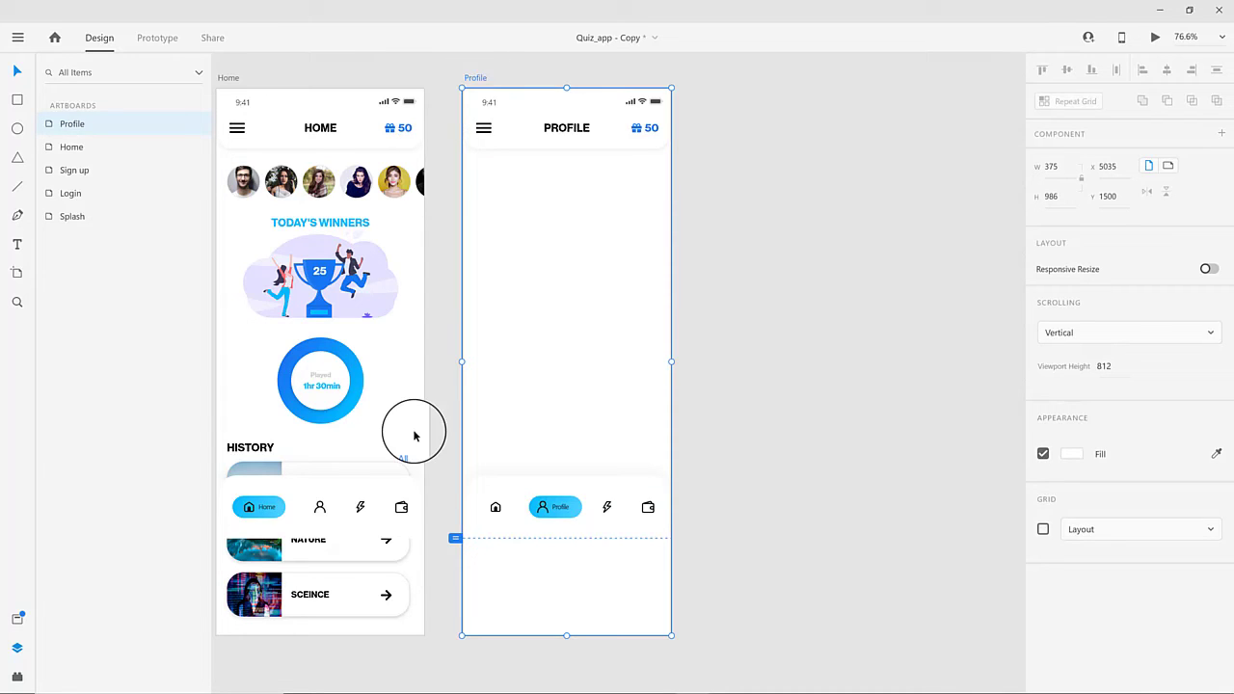
- Shorten the Profile artboard to a height of 812
{"action": "left_click_drag", "start_coordinate": [567, 644], "coordinate": [581, 540]}
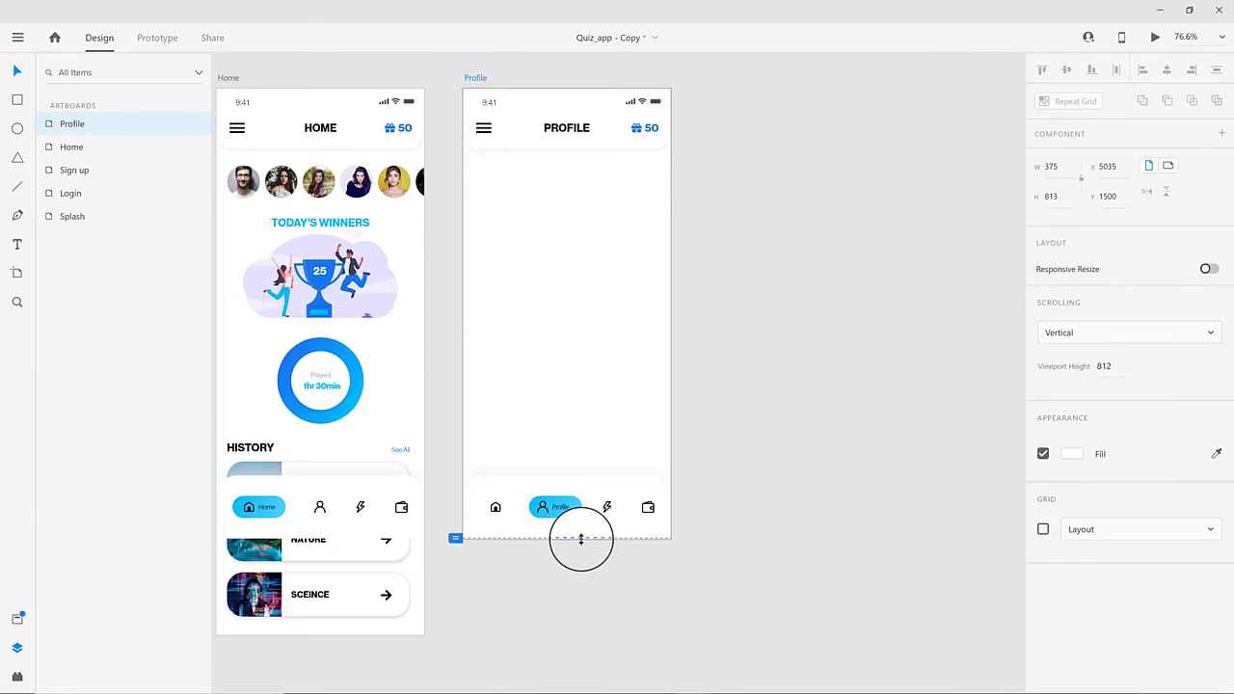
{"action": "left_click", "coordinate": [1058, 196]}
{"action": "type", "text": "812"}
{"action": "key", "text": "Return"}
- Duplicate the Profile artboard and change the copy's title to QUIZZES, centred horizontally
{"action": "left_click_drag", "start_coordinate": [780, 291], "coordinate": [767, 338]}
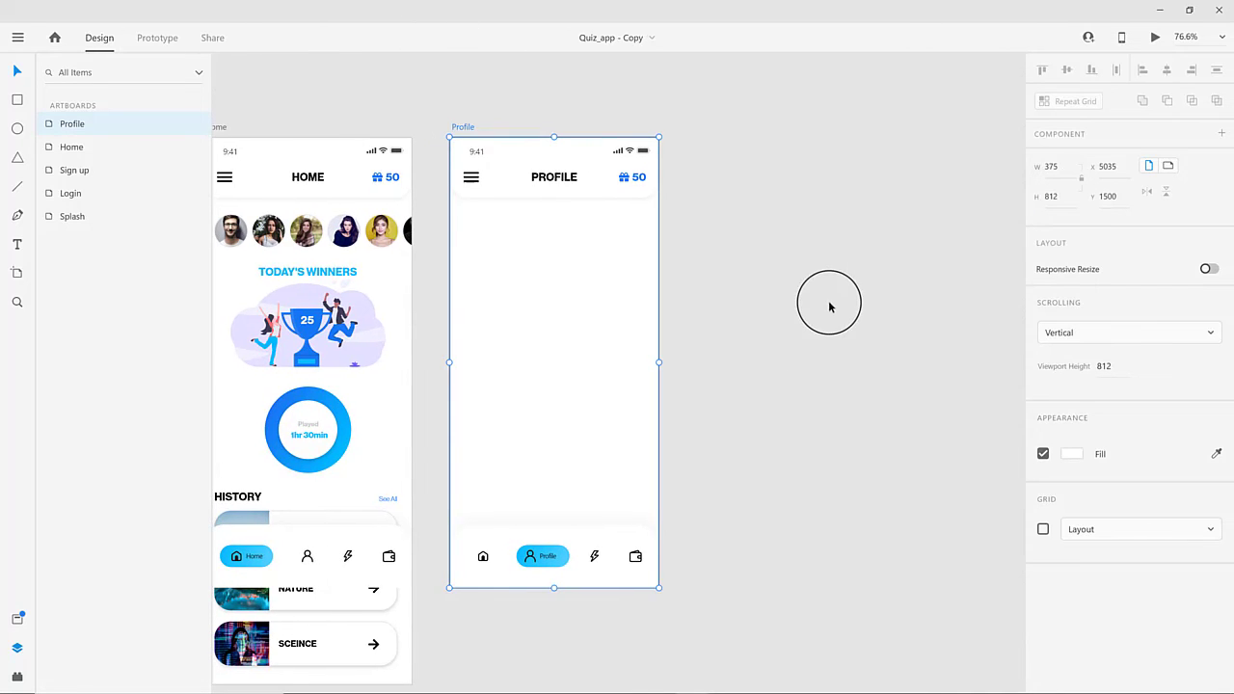
{"action": "key", "text": "ctrl+d"}
{"action": "double_click", "coordinate": [811, 181]}
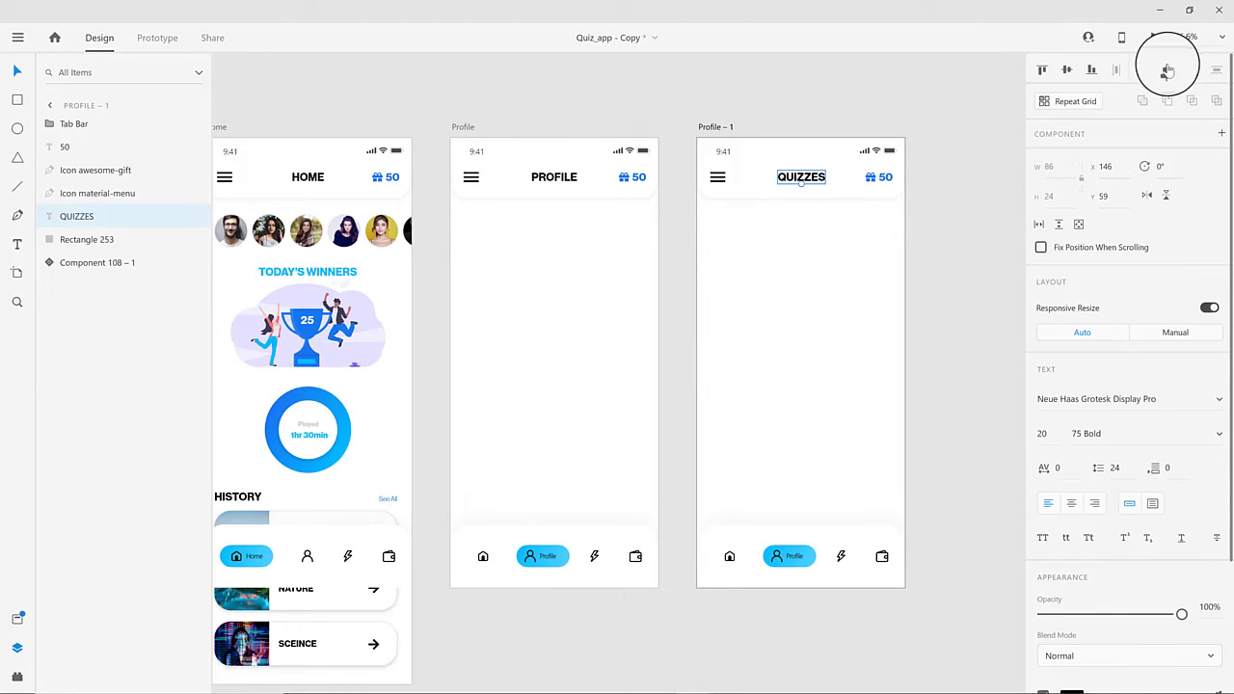
- Move the blue pill in the QUIZZES screen's tab bar behind the bolt icon
{"action": "double_click", "coordinate": [793, 559]}
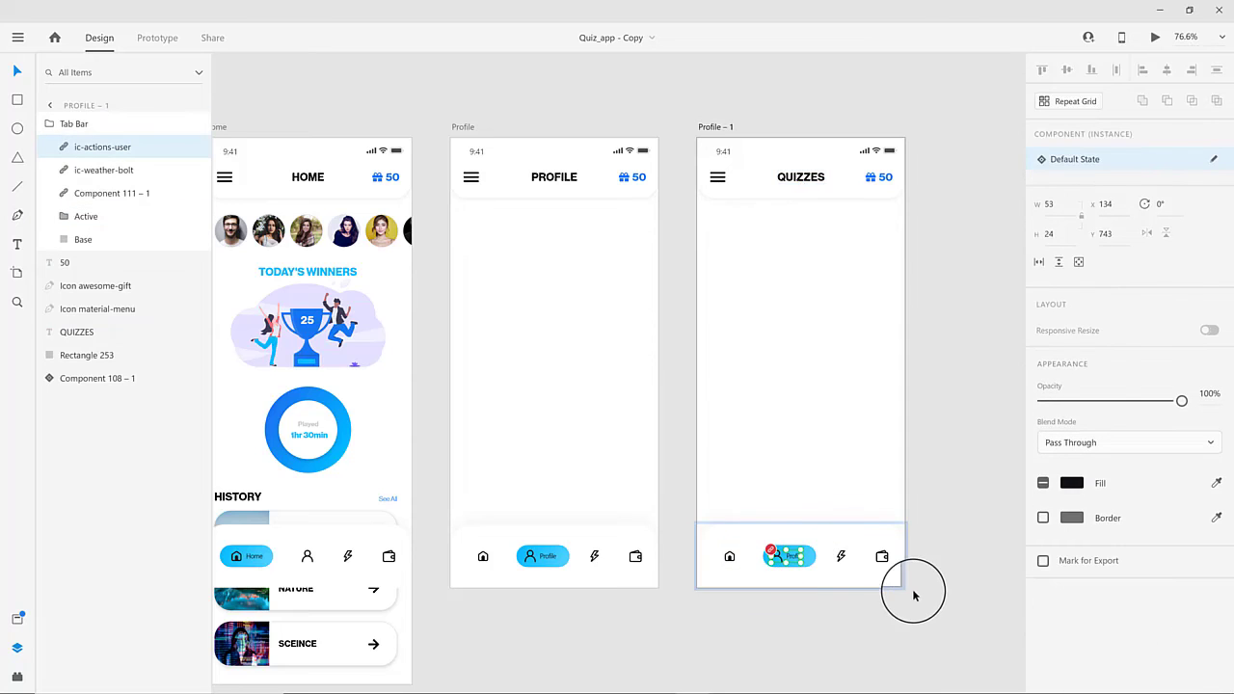
{"action": "scroll", "coordinate": [789, 559], "scroll_direction": "up", "scroll_amount": 5}
{"action": "scroll", "coordinate": [730, 524], "scroll_direction": "down", "scroll_amount": 3}
{"action": "left_click", "coordinate": [705, 526]}
{"action": "double_click", "coordinate": [704, 527]}
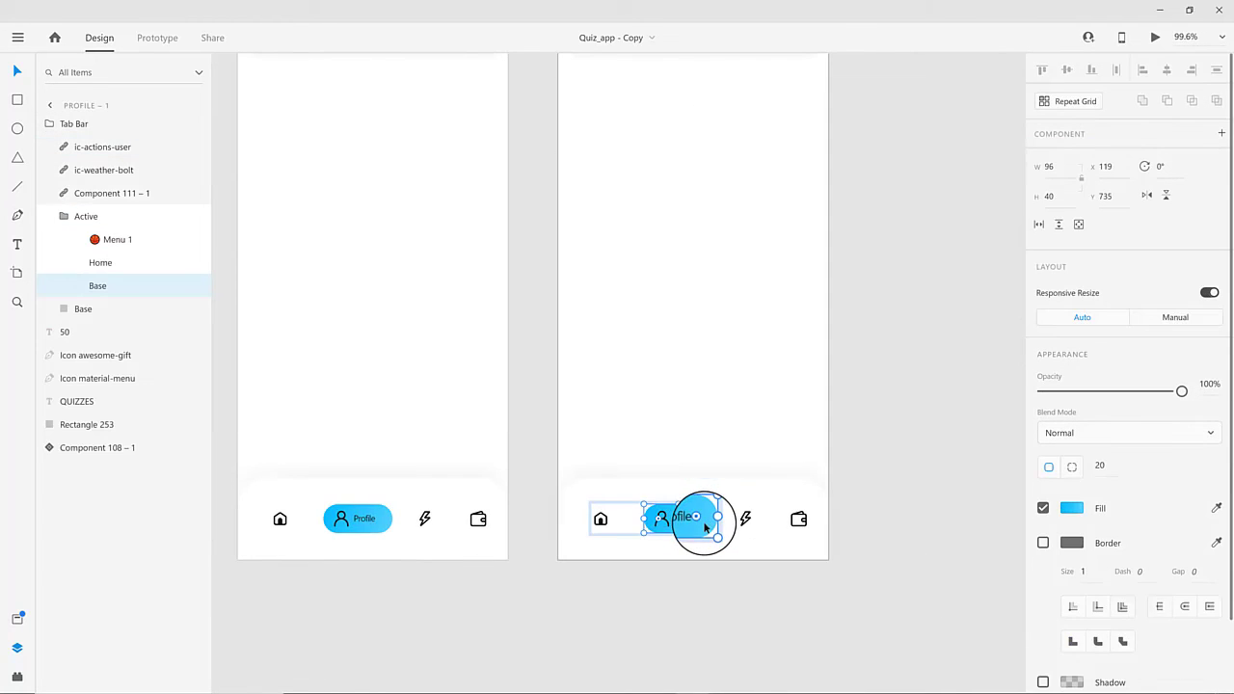
{"action": "left_click_drag", "start_coordinate": [697, 526], "coordinate": [741, 521]}
- Place the bolt icon at the start of the pill and the Profile label beside it, reworded as Quizzes
{"action": "double_click", "coordinate": [749, 518]}
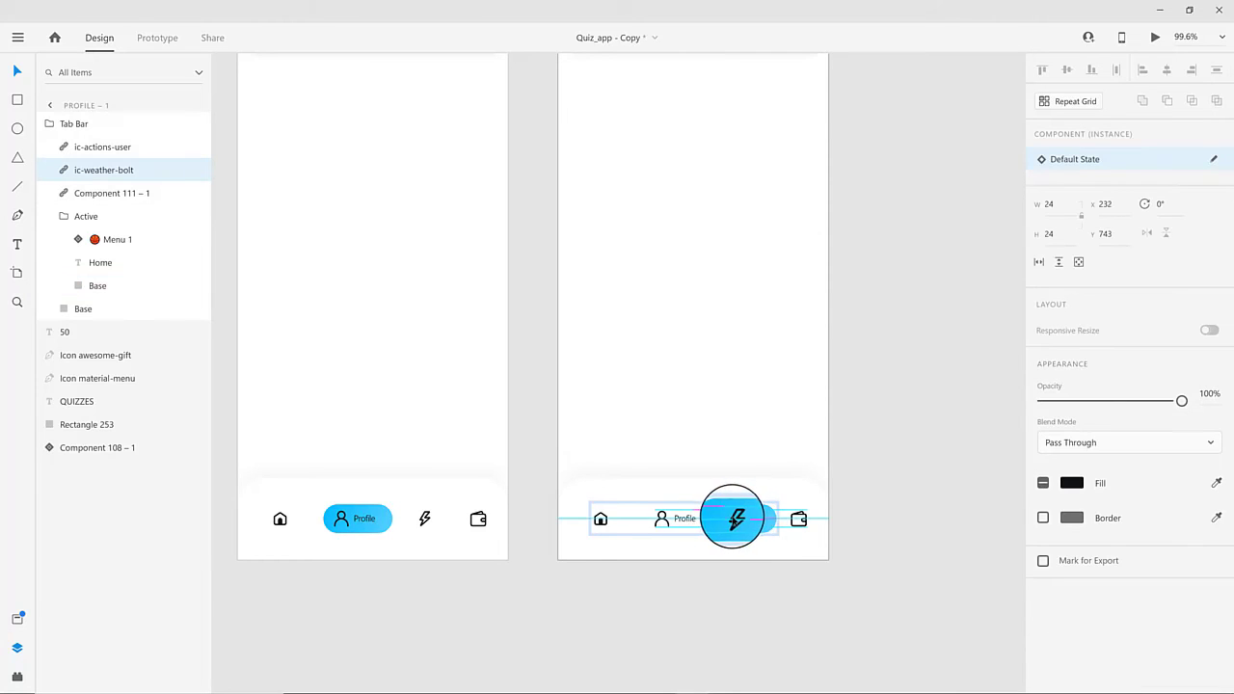
{"action": "left_click", "coordinate": [688, 523]}
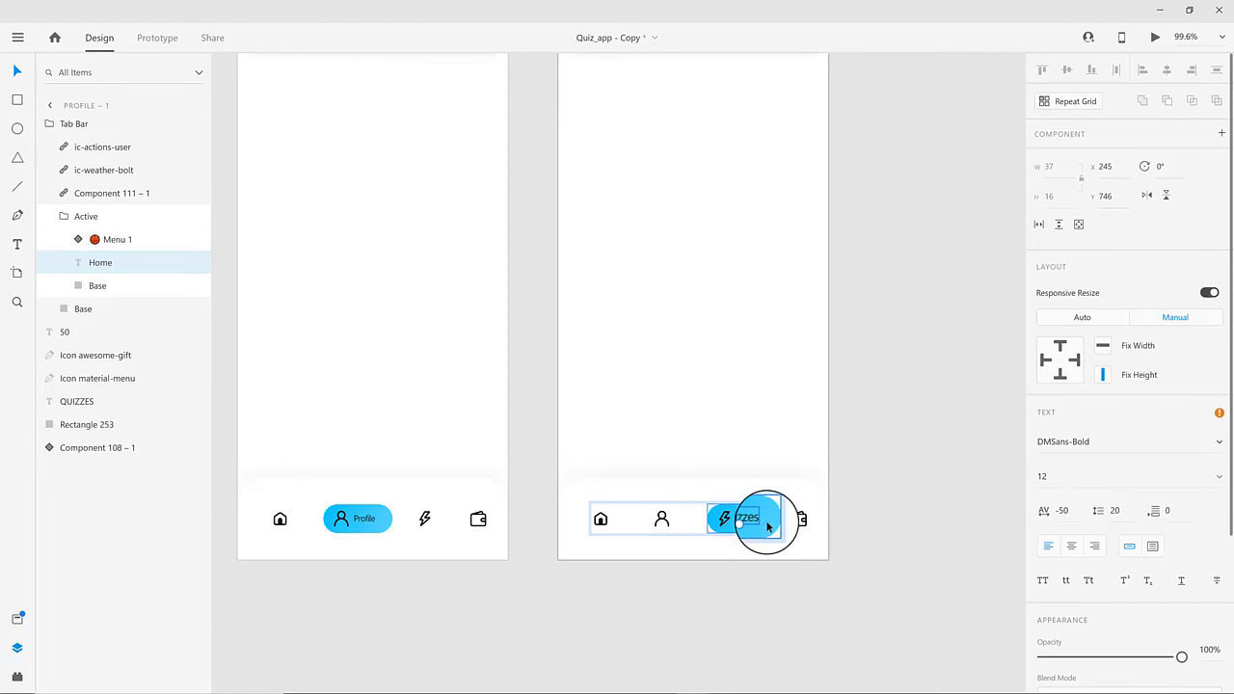
{"action": "left_click", "coordinate": [728, 519], "text": "shift"}
{"action": "left_click", "coordinate": [727, 521], "text": "shift"}
{"action": "left_click_drag", "start_coordinate": [766, 527], "coordinate": [756, 527]}
{"action": "key", "text": "ctrl+z"}
- Shift the blue pill with its bolt icon and Quizzes label away from the wallet icon
{"action": "left_click", "coordinate": [774, 561]}
{"action": "double_click", "coordinate": [763, 529]}
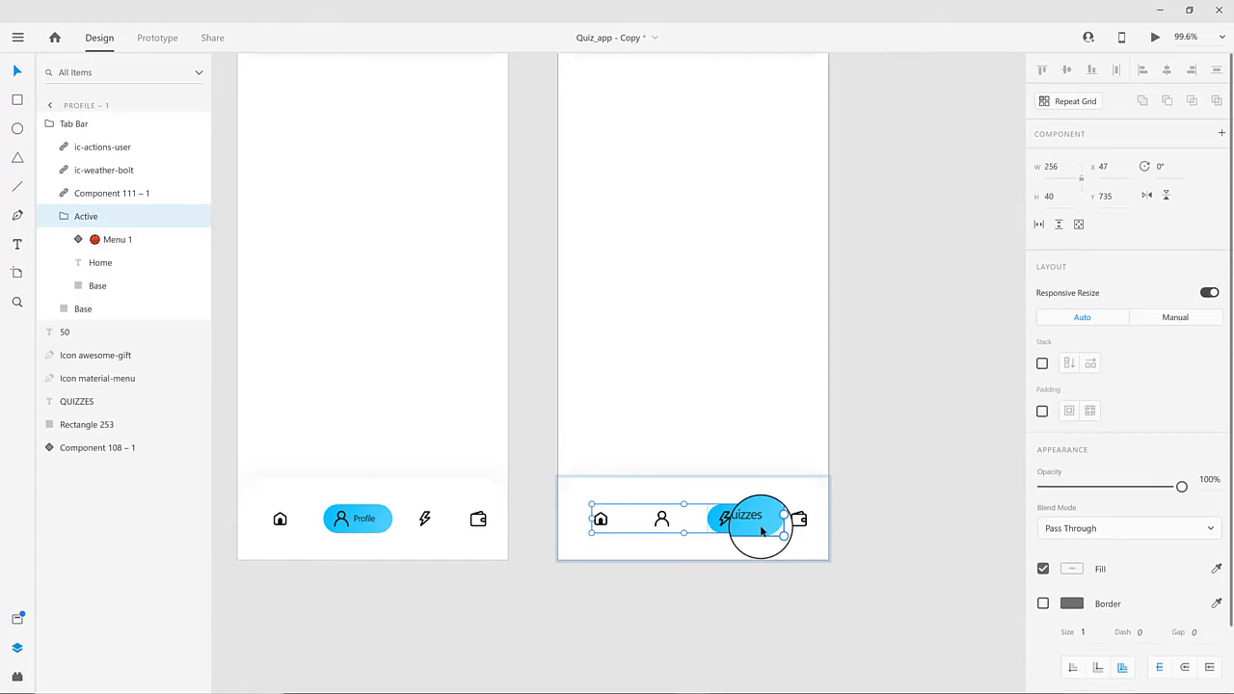
{"action": "double_click", "coordinate": [761, 527]}
{"action": "left_click", "coordinate": [743, 521], "text": "shift"}
{"action": "left_click", "coordinate": [724, 518], "text": "shift"}
{"action": "key", "text": "shift+Left"}
- Examine the finished set of screens side by side, from QUIZZES back to Splash
{"action": "scroll", "coordinate": [791, 565], "scroll_direction": "down", "scroll_amount": 3}
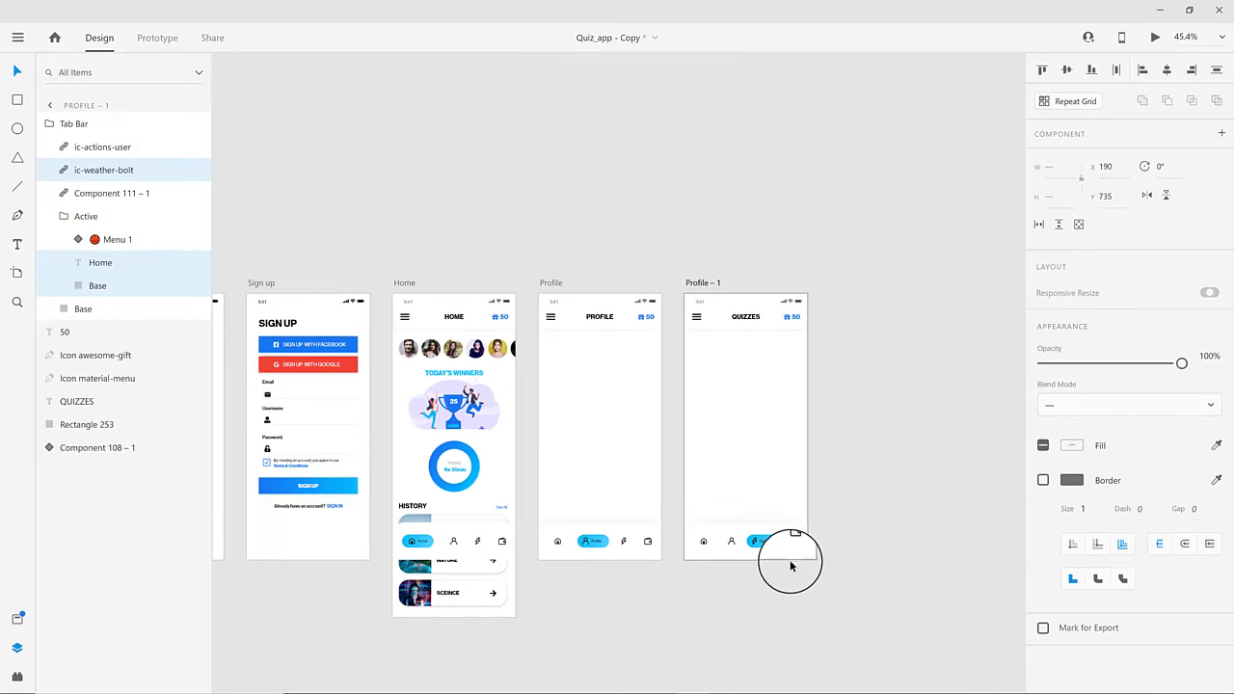
{"action": "scroll", "coordinate": [781, 572], "scroll_direction": "up", "scroll_amount": 1}
{"action": "left_click", "coordinate": [715, 598]}
{"action": "left_click_drag", "start_coordinate": [609, 609], "coordinate": [682, 612]}
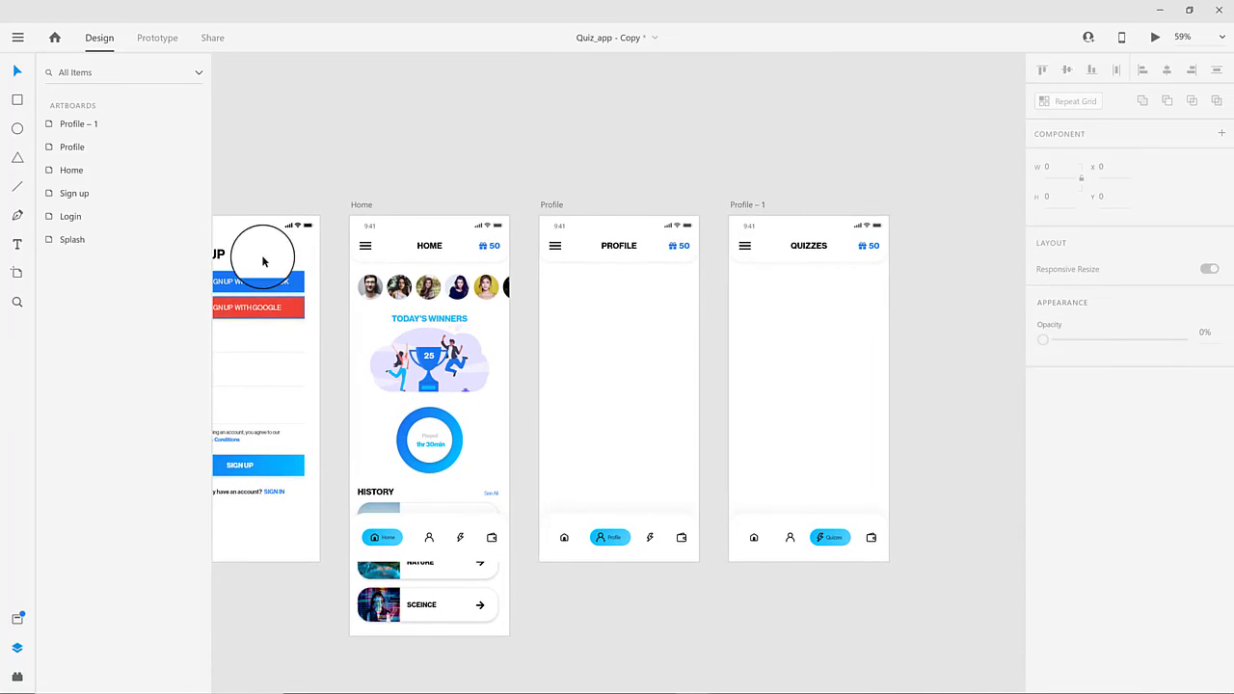
{"action": "left_click", "coordinate": [362, 206]}
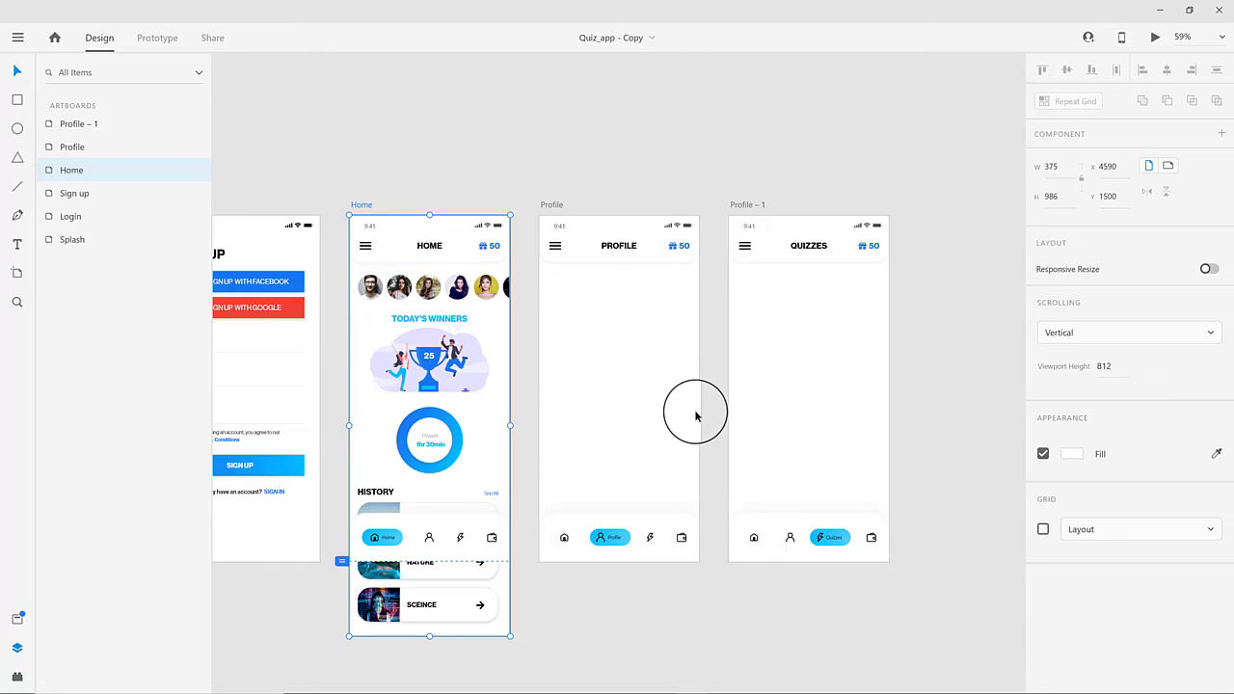
{"action": "left_click", "coordinate": [528, 192]}
{"action": "left_click_drag", "start_coordinate": [597, 365], "coordinate": [879, 357]}
{"action": "scroll", "coordinate": [463, 370], "scroll_direction": "left", "scroll_amount": 4}
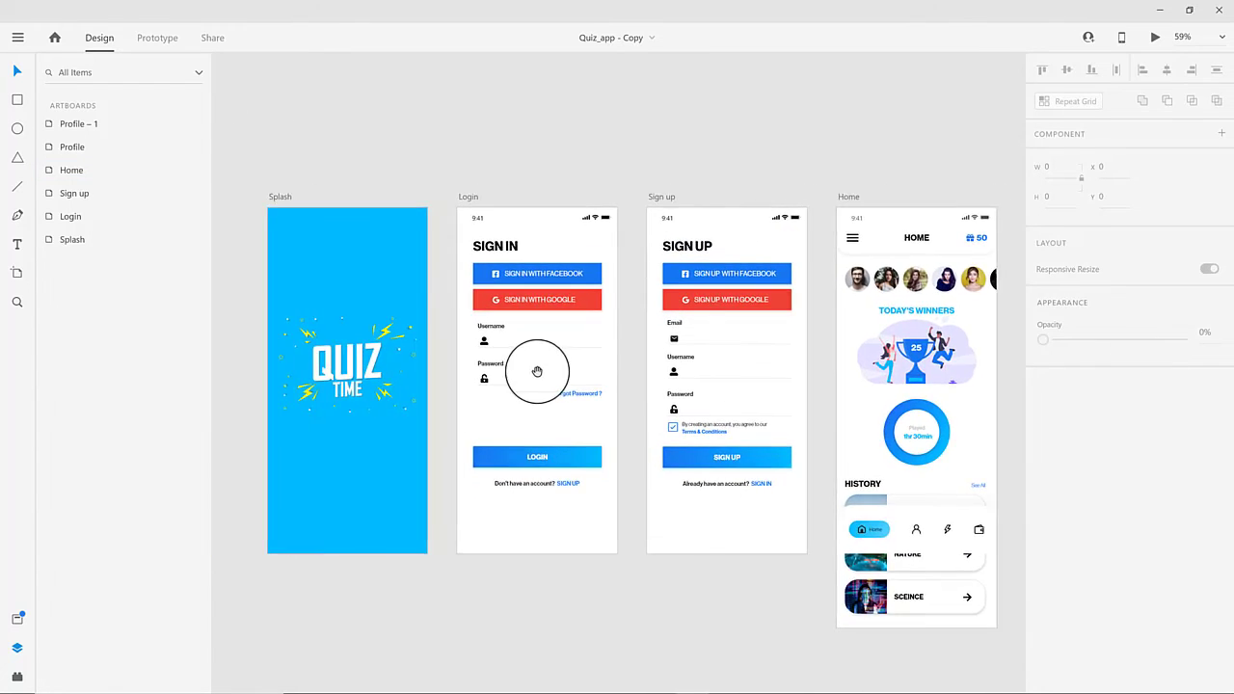
- Link the Splash artboard to the Login artboard in prototype mode, using a Time trigger
{"action": "left_click", "coordinate": [157, 37]}
{"action": "left_click", "coordinate": [281, 198]}
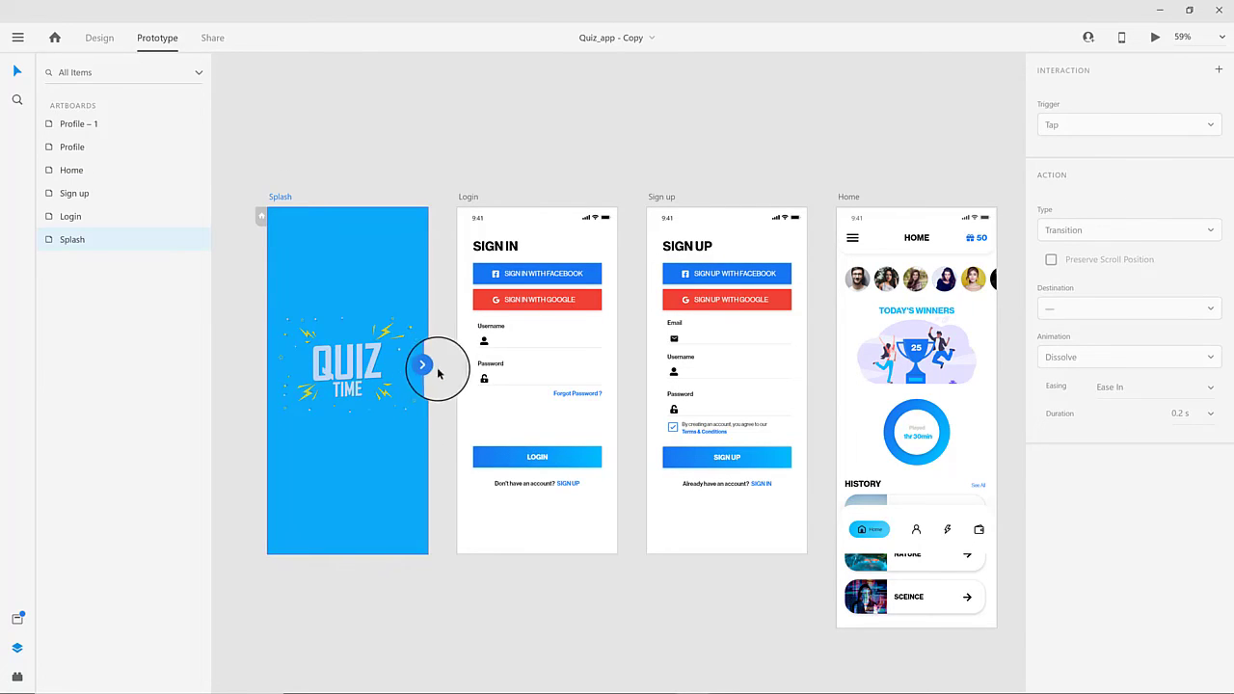
{"action": "left_click_drag", "start_coordinate": [440, 372], "coordinate": [540, 386]}
{"action": "left_click", "coordinate": [1123, 126]}
{"action": "left_click", "coordinate": [1087, 182]}
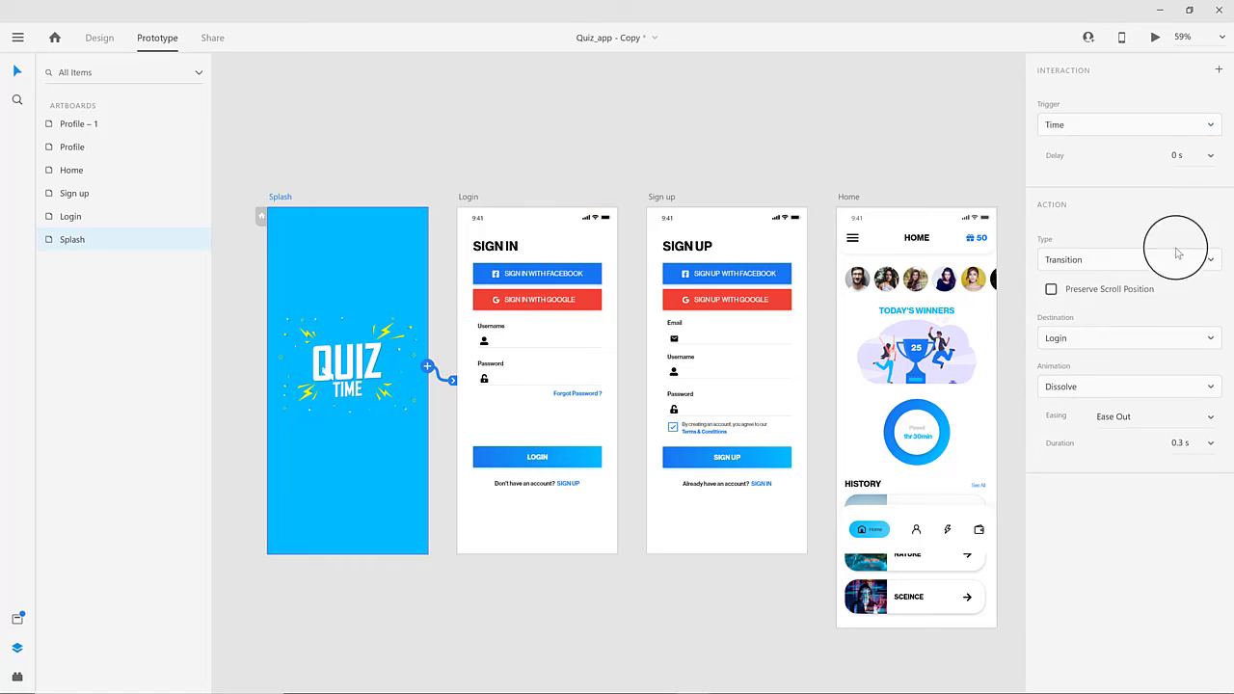
- Link the LOGIN button on the Login screen to the Sign up artboard with a Slide Up transition
{"action": "left_click", "coordinate": [487, 218]}
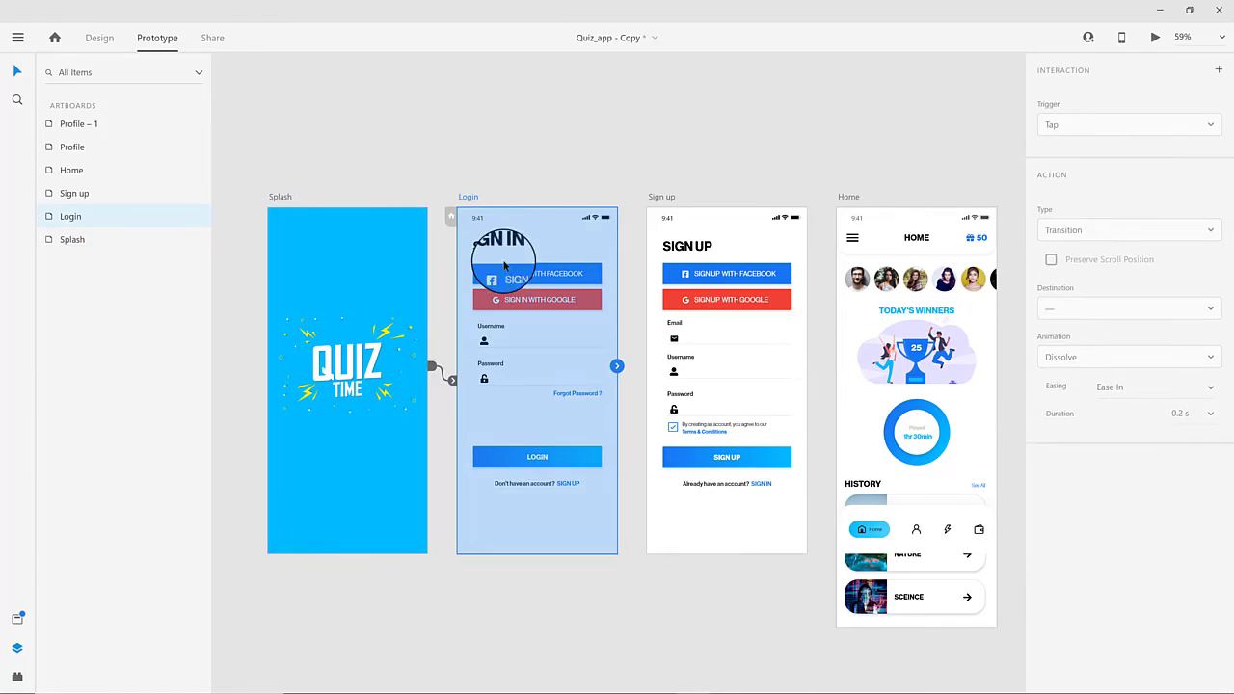
{"action": "left_click", "coordinate": [593, 458]}
{"action": "left_click_drag", "start_coordinate": [602, 456], "coordinate": [733, 328]}
{"action": "left_click", "coordinate": [1115, 232]}
{"action": "left_click", "coordinate": [1157, 188]}
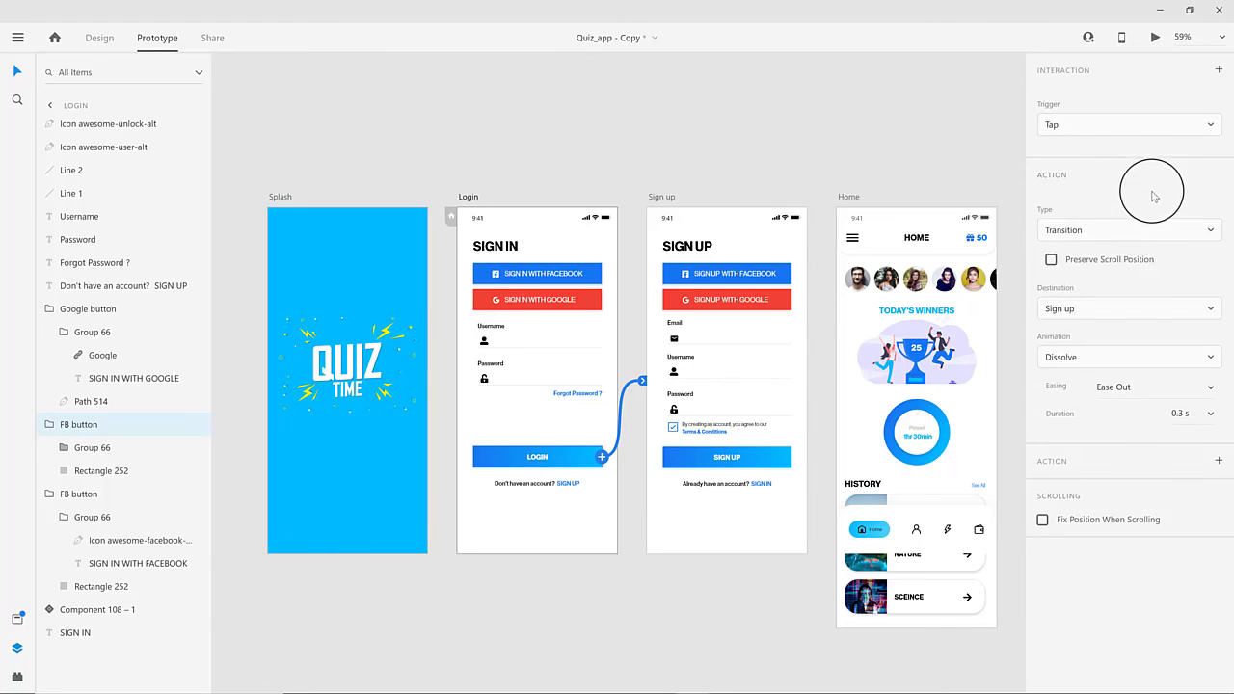
{"action": "left_click", "coordinate": [1122, 366]}
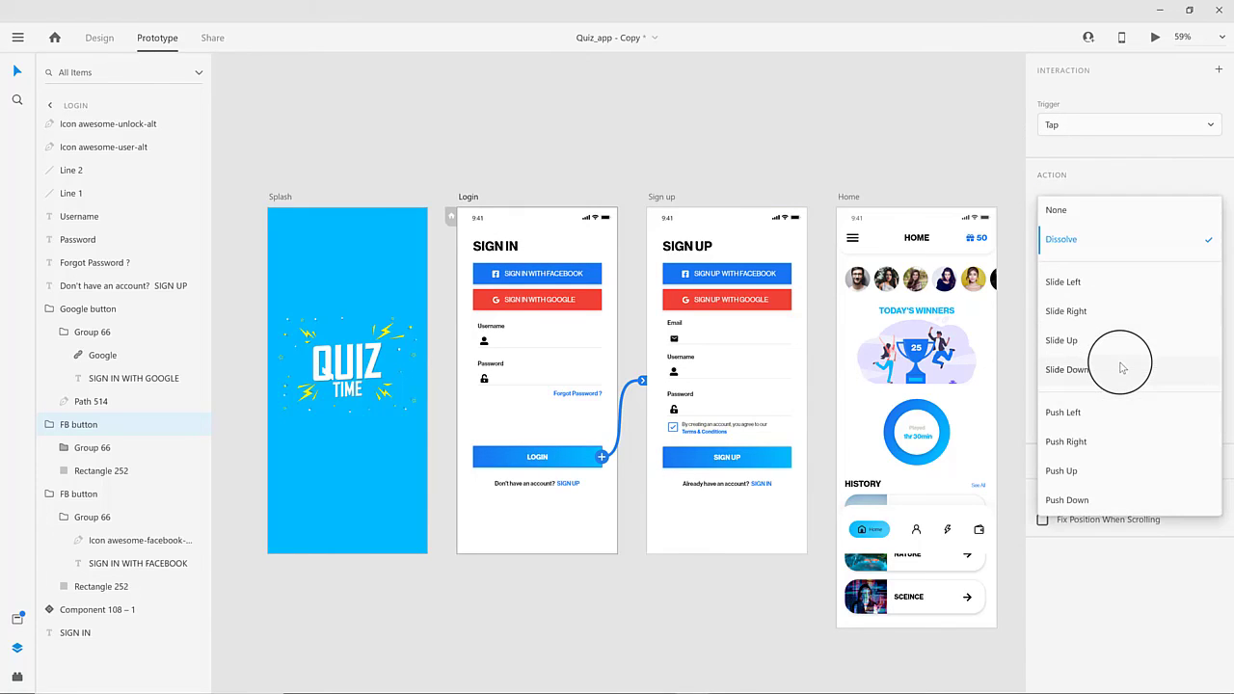
{"action": "left_click", "coordinate": [1121, 342]}
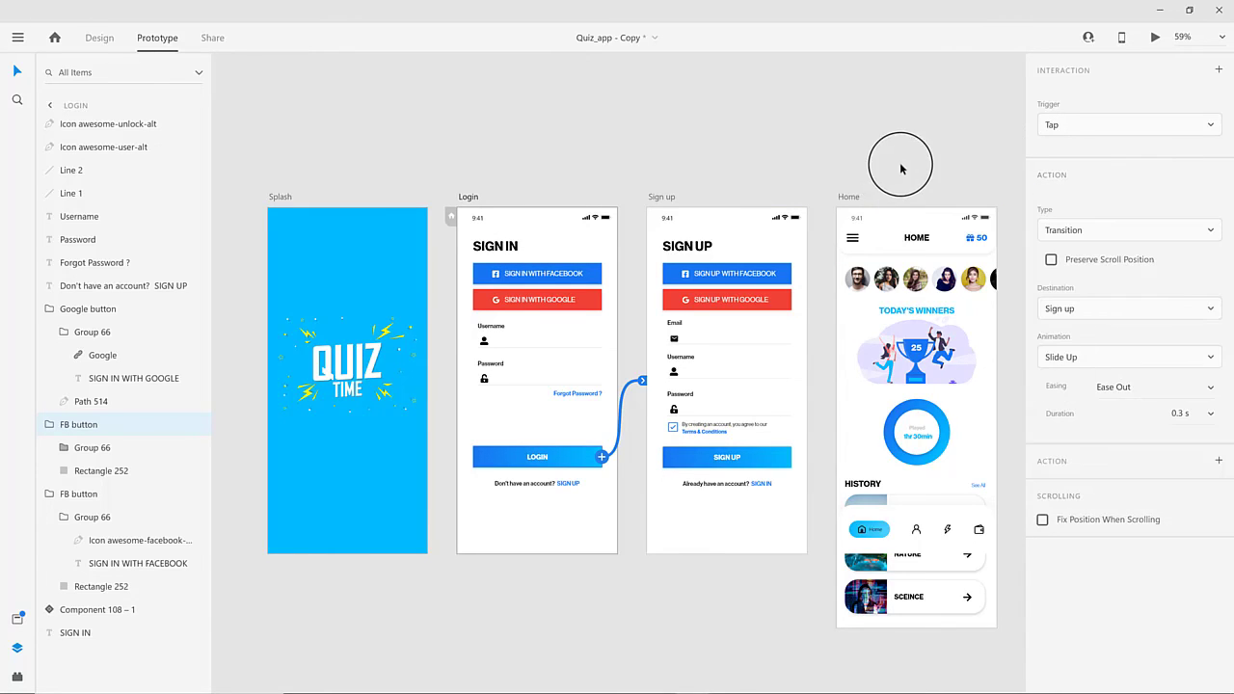
{"action": "left_click", "coordinate": [900, 157]}
- Link the SIGN UP button on the Sign up screen to the Home artboard with a Dissolve transition
{"action": "scroll", "coordinate": [820, 468], "scroll_direction": "right", "scroll_amount": 3}
{"action": "left_click", "coordinate": [636, 428]}
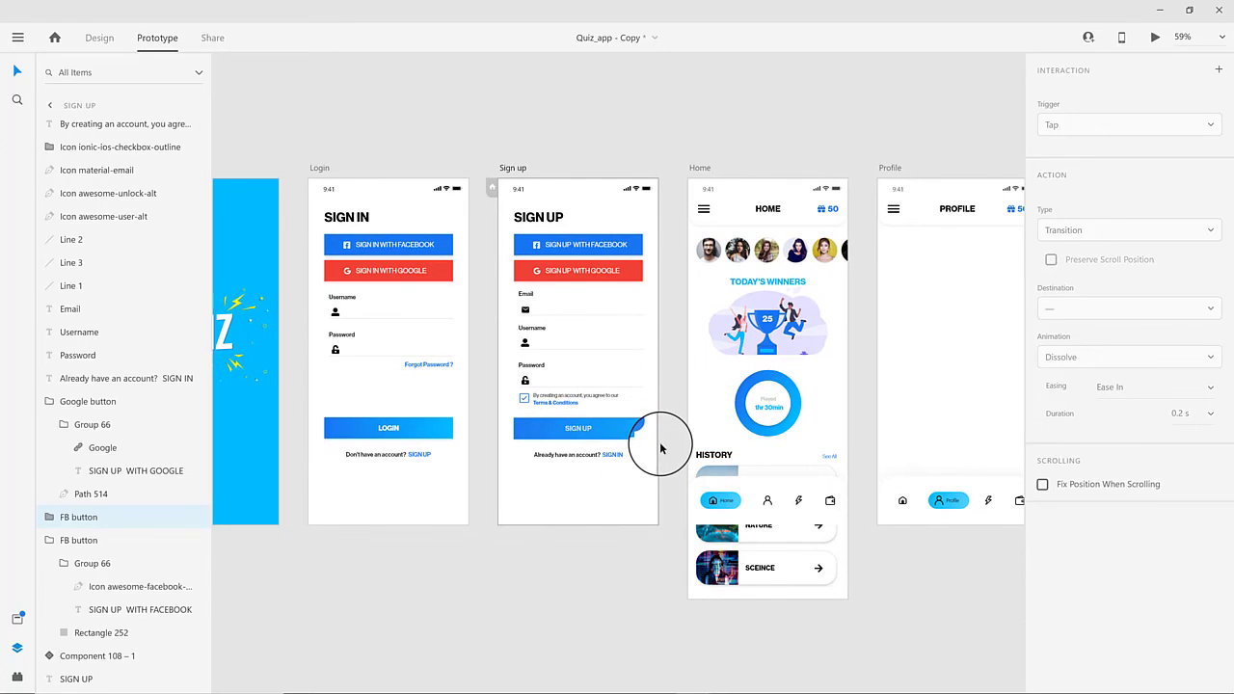
{"action": "left_click_drag", "start_coordinate": [642, 429], "coordinate": [716, 300]}
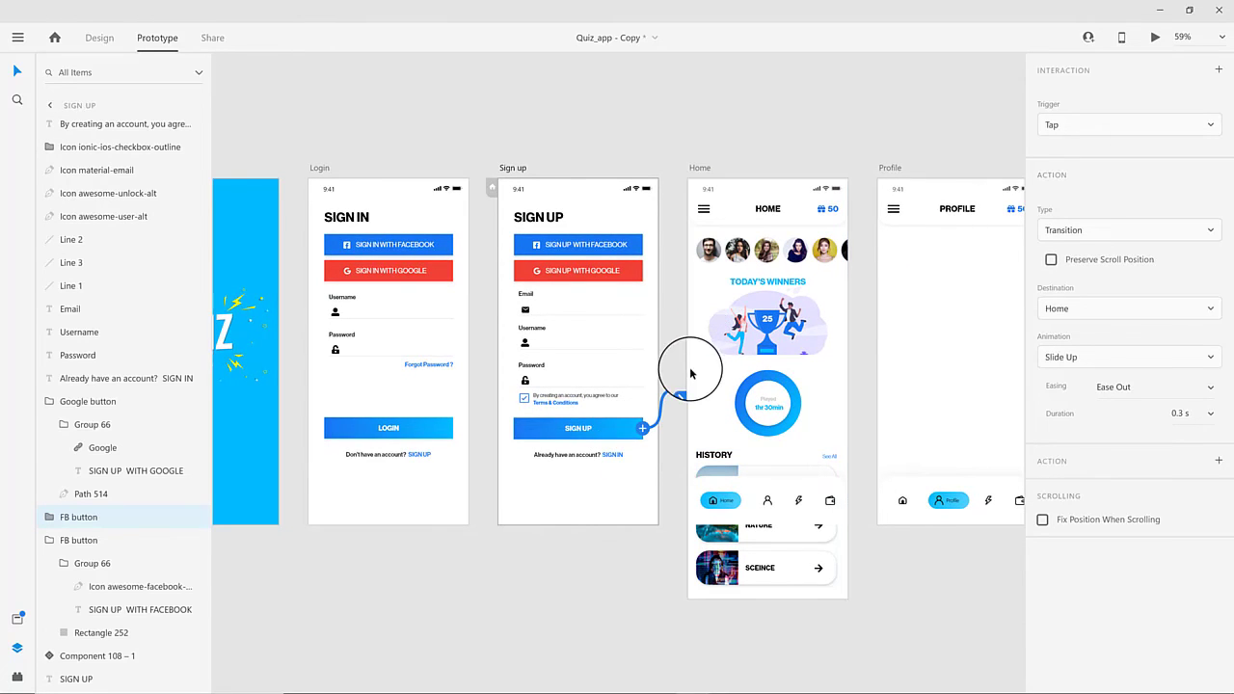
{"action": "left_click", "coordinate": [1102, 365]}
{"action": "left_click", "coordinate": [1079, 253]}
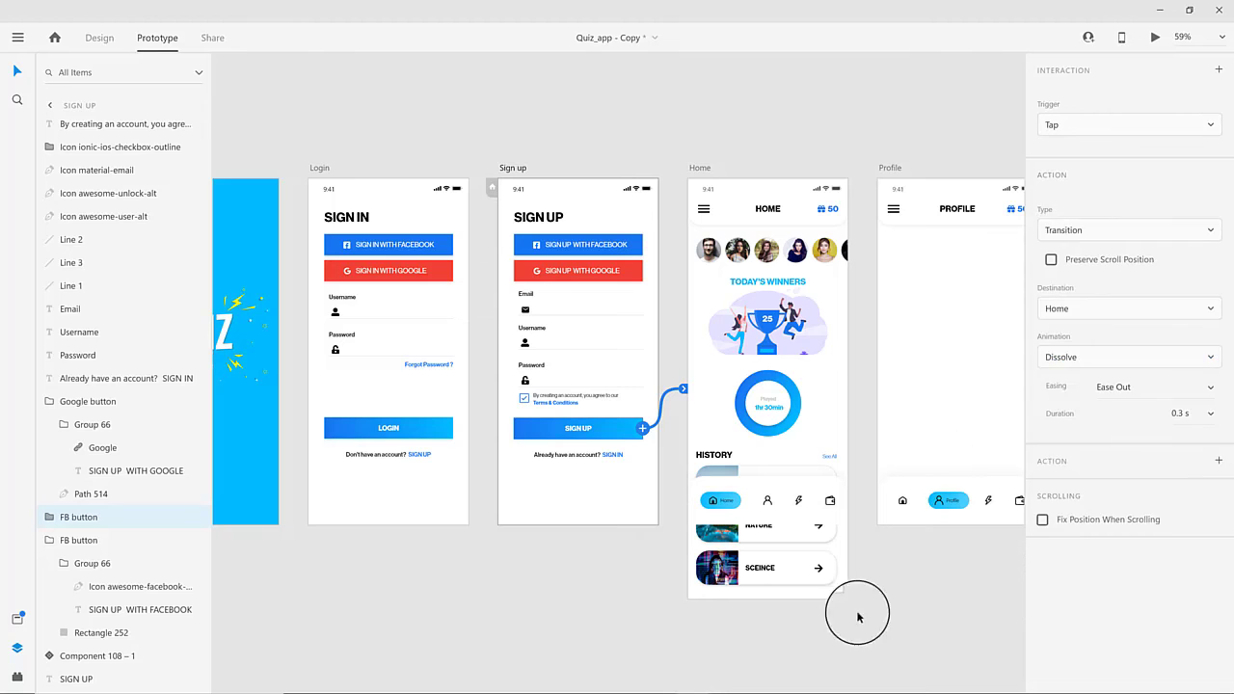
{"action": "left_click", "coordinate": [854, 586]}
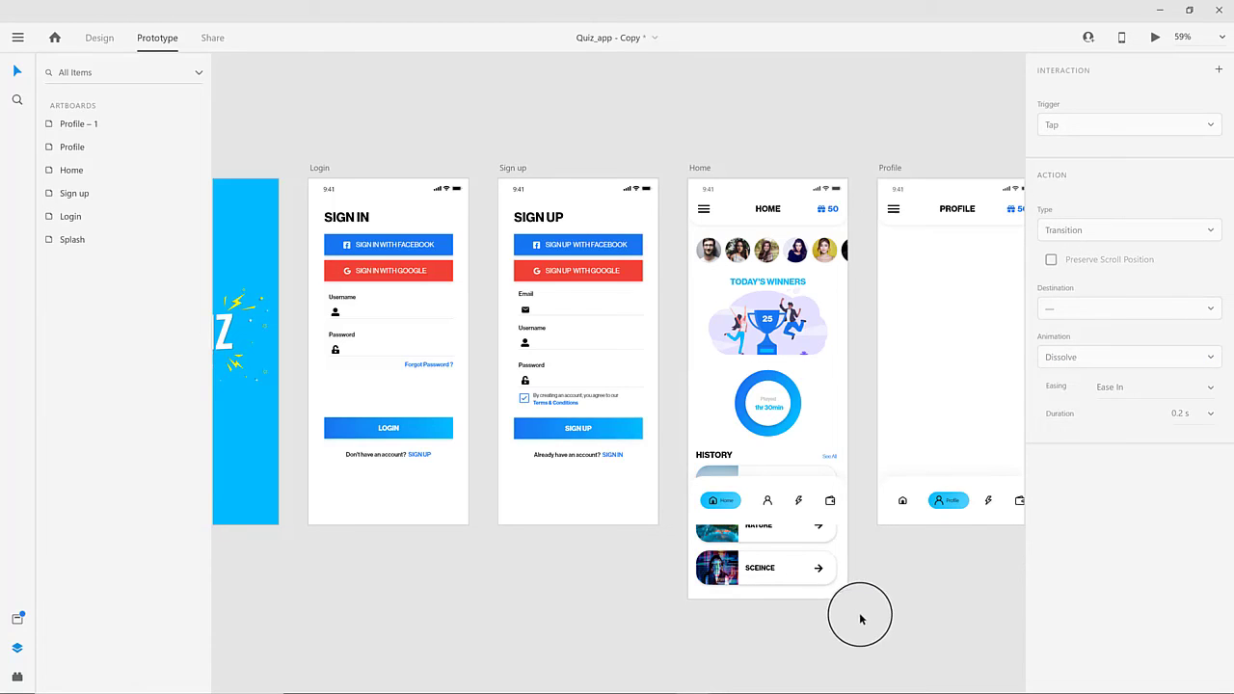
- Combine the six avatar circles in the Home screen's row into one horizontally scrolling group
{"action": "scroll", "coordinate": [860, 617], "scroll_direction": "right", "scroll_amount": 5}
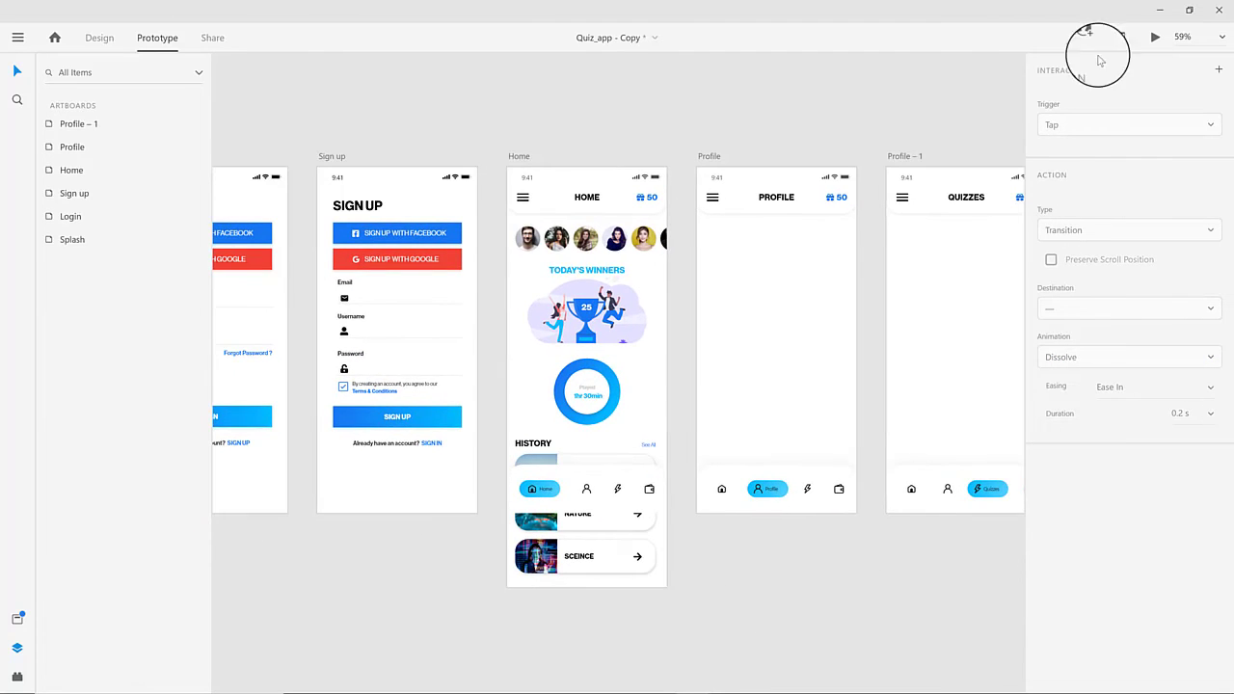
{"action": "left_click", "coordinate": [520, 241]}
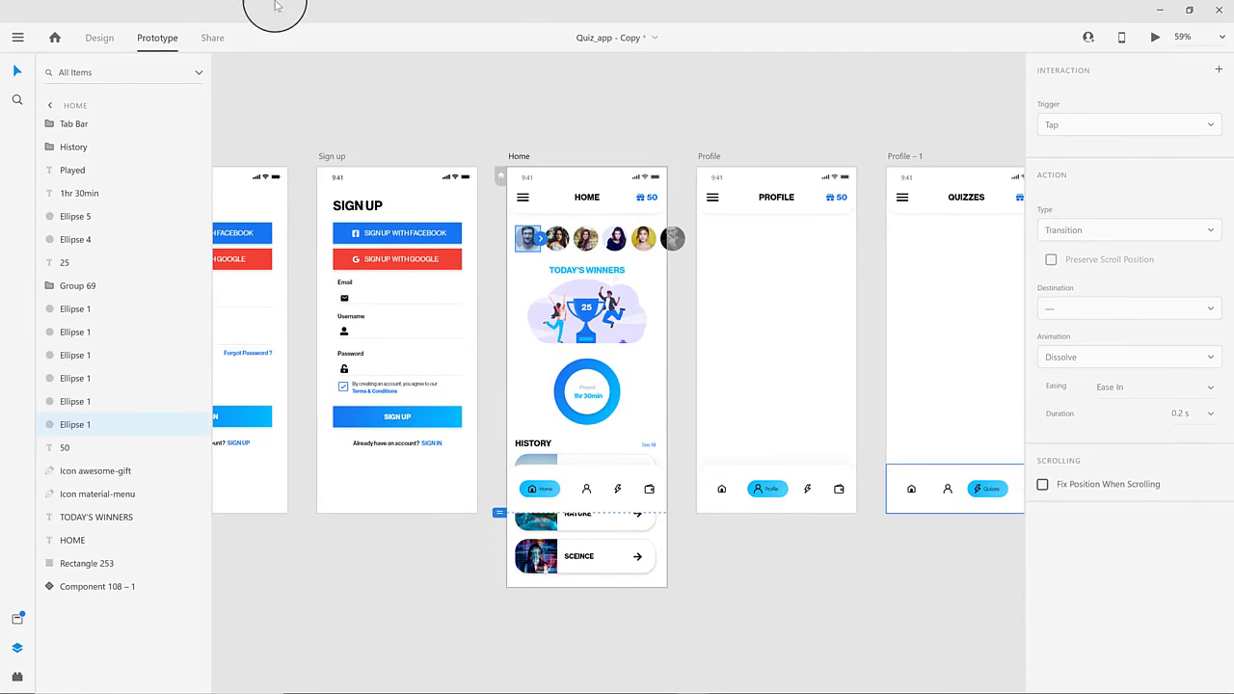
{"action": "left_click", "coordinate": [100, 38]}
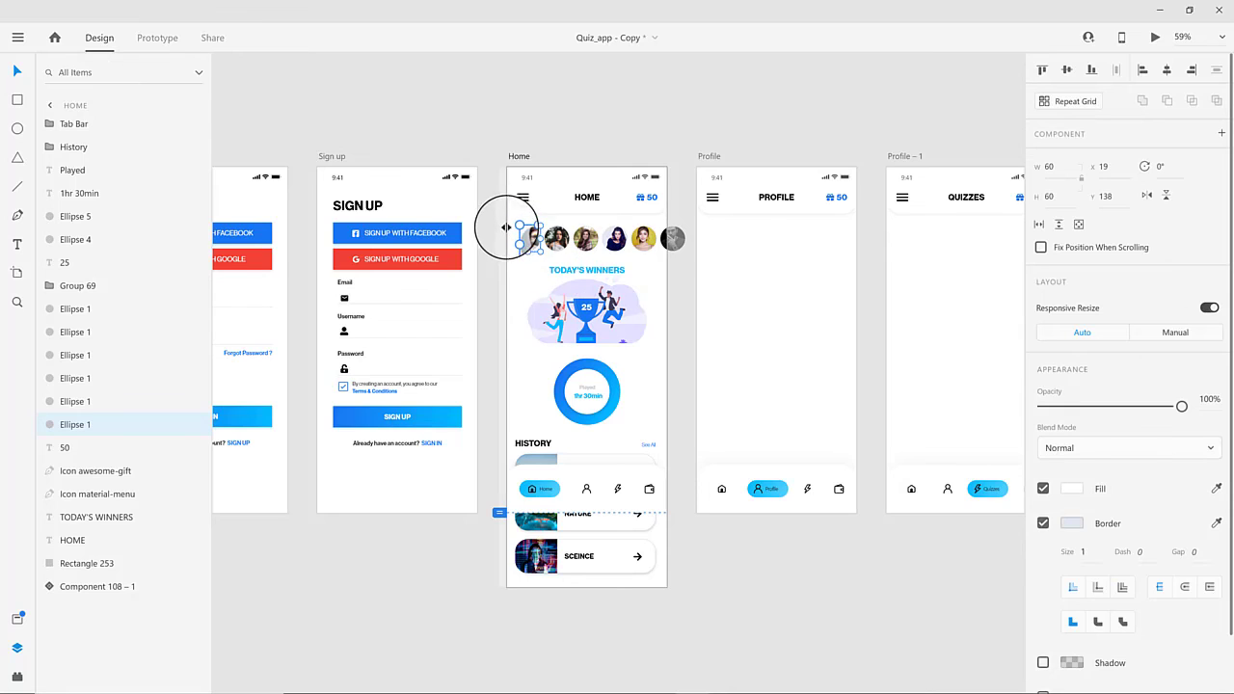
{"action": "left_click", "coordinate": [557, 237], "text": "shift"}
{"action": "left_click", "coordinate": [585, 237], "text": "shift"}
{"action": "left_click", "coordinate": [617, 237], "text": "shift"}
{"action": "left_click", "coordinate": [644, 238], "text": "shift"}
{"action": "left_click", "coordinate": [673, 238], "text": "shift"}
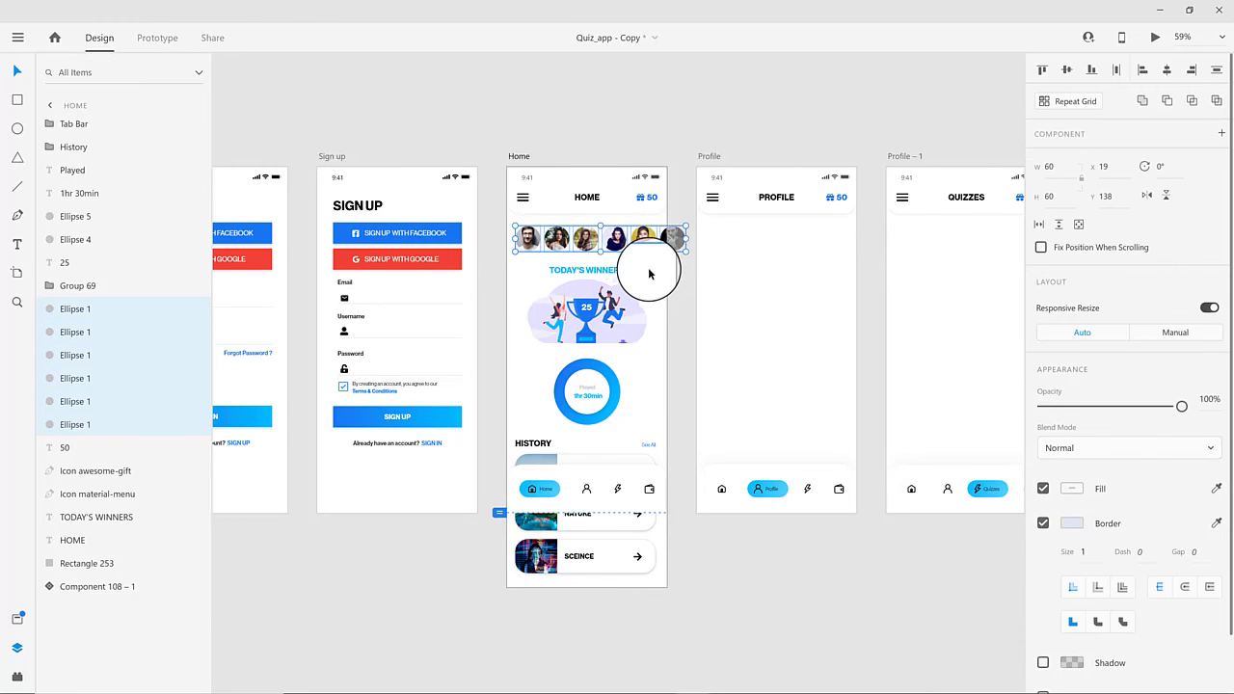
{"action": "key", "text": "ctrl+g"}
{"action": "left_click", "coordinate": [1039, 224]}
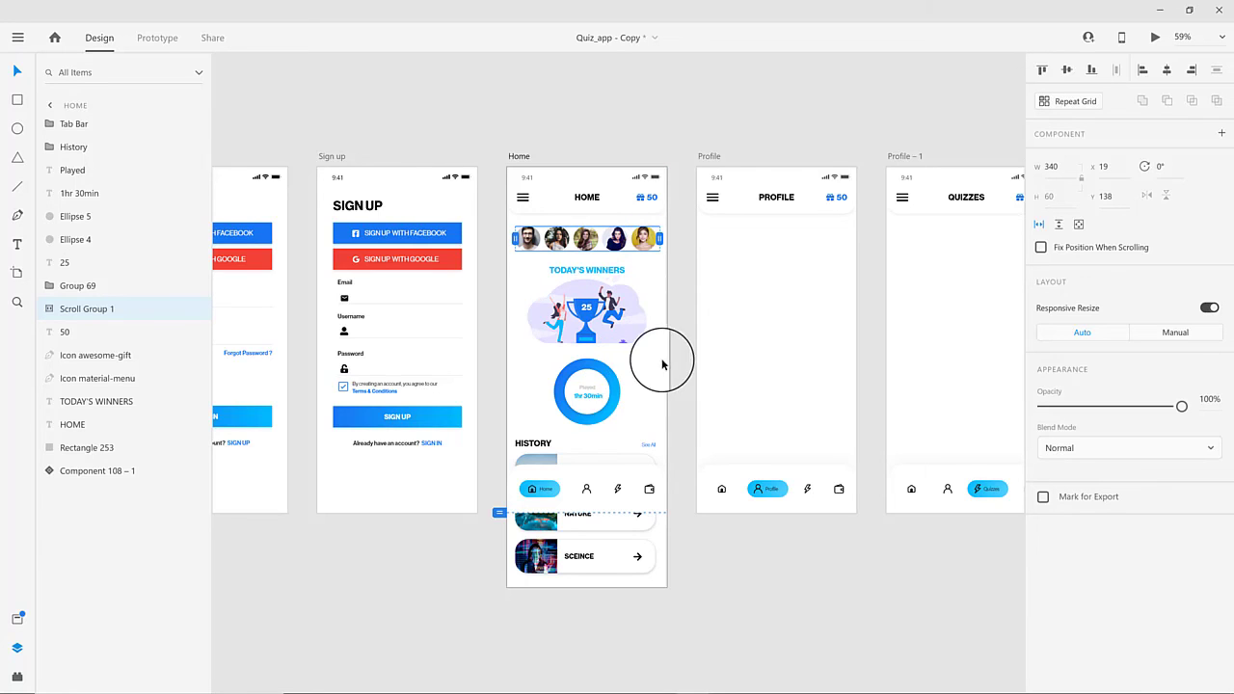
- Link the user icon in the Home screen's tab bar to the Profile artboard
{"action": "left_click", "coordinate": [590, 493]}
{"action": "double_click", "coordinate": [588, 493]}
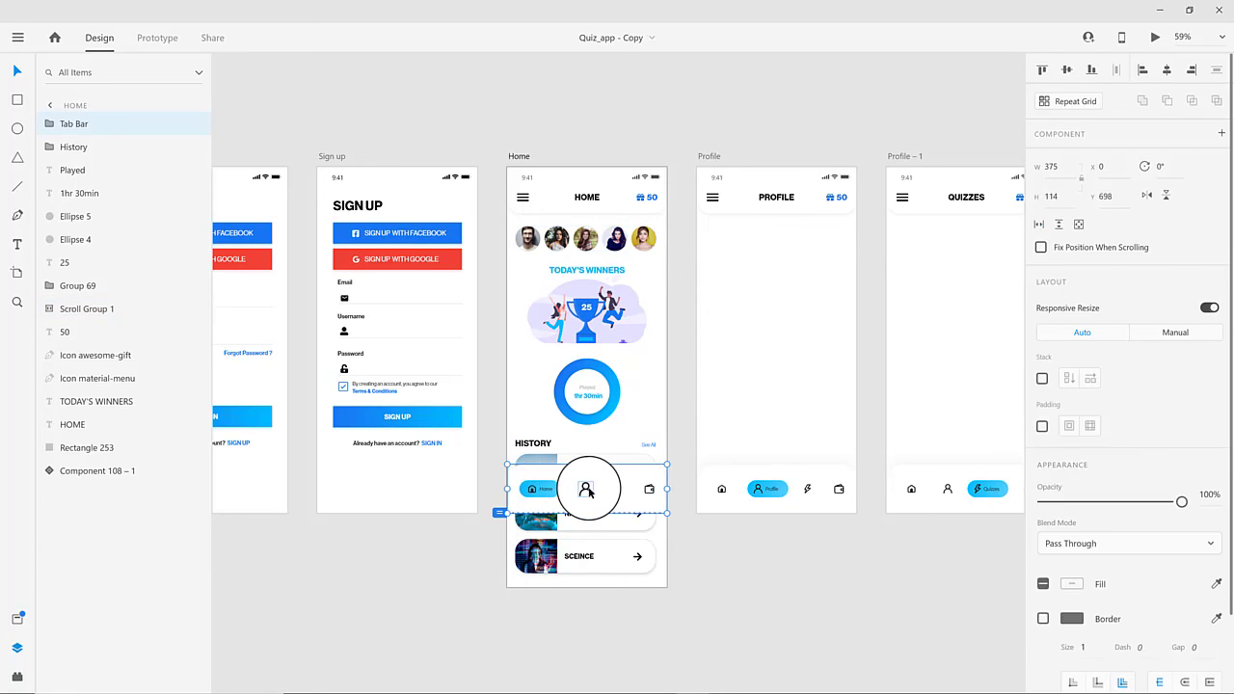
{"action": "left_click", "coordinate": [162, 37]}
{"action": "left_click", "coordinate": [590, 489]}
{"action": "left_click_drag", "start_coordinate": [592, 489], "coordinate": [779, 448]}
- Set the Home user icon's link to Auto-Animate with Ease In easing and a 0.8 s duration
{"action": "left_click", "coordinate": [1115, 228]}
{"action": "left_click", "coordinate": [1109, 232]}
{"action": "left_click", "coordinate": [1208, 309]}
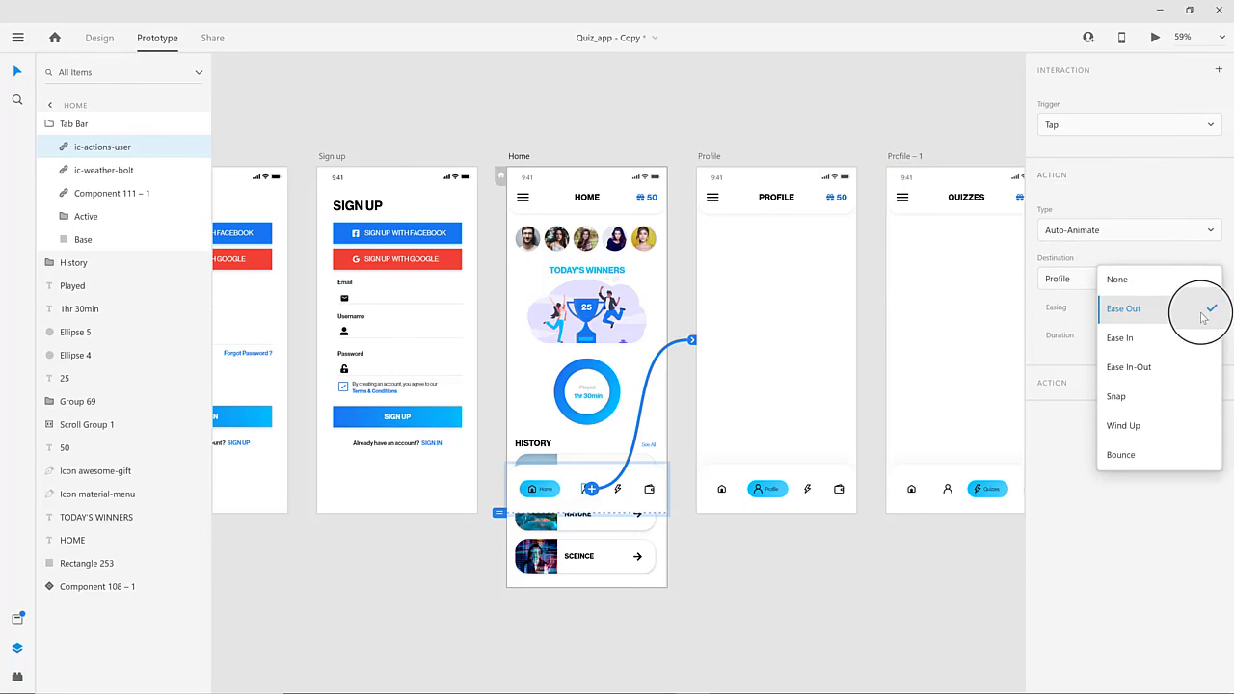
{"action": "left_click", "coordinate": [1176, 339]}
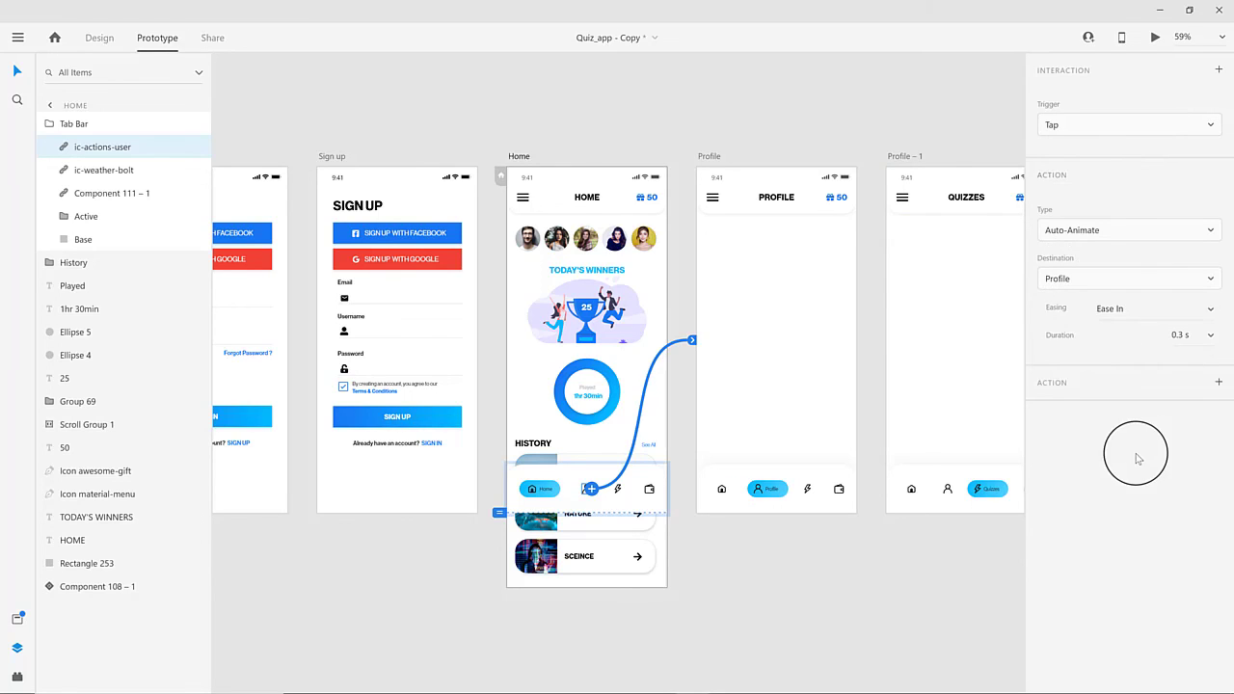
{"action": "left_click", "coordinate": [1211, 338]}
{"action": "left_click", "coordinate": [1182, 378]}
- Link the bolt icon in the Profile screen's tab bar to the QUIZZES screen's artboard
{"action": "scroll", "coordinate": [868, 543], "scroll_direction": "right", "scroll_amount": 3}
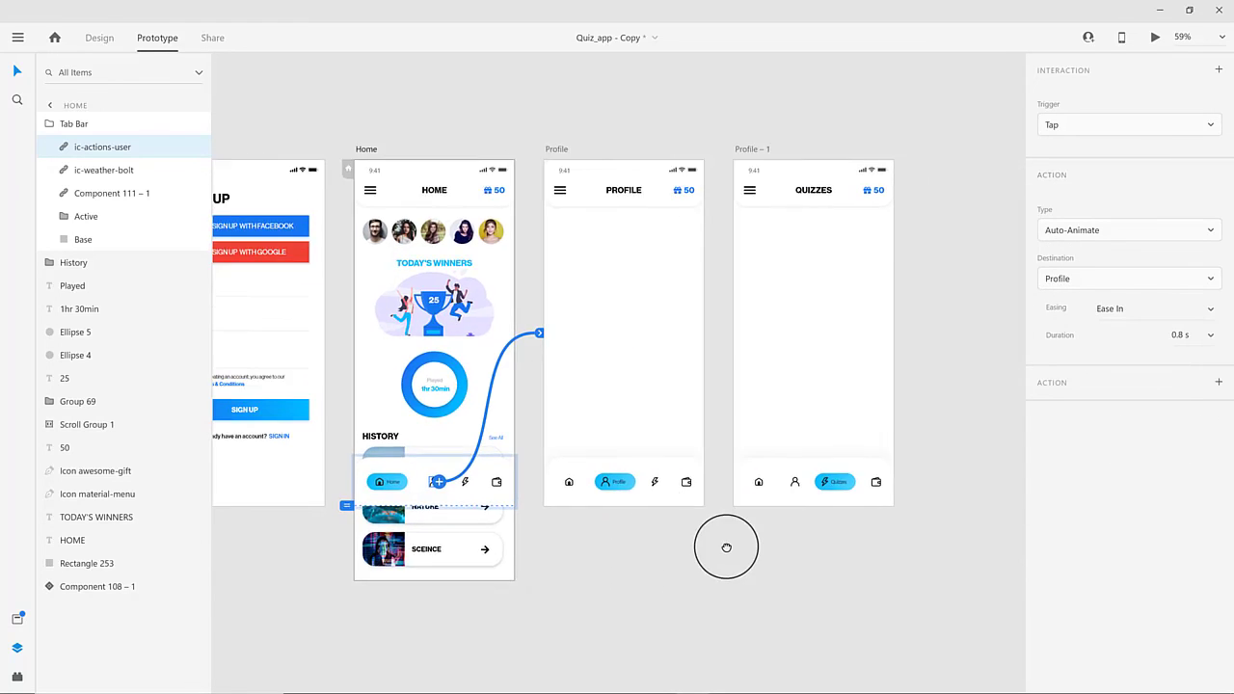
{"action": "left_click", "coordinate": [659, 483]}
{"action": "double_click", "coordinate": [656, 482]}
{"action": "left_click_drag", "start_coordinate": [657, 481], "coordinate": [781, 443]}
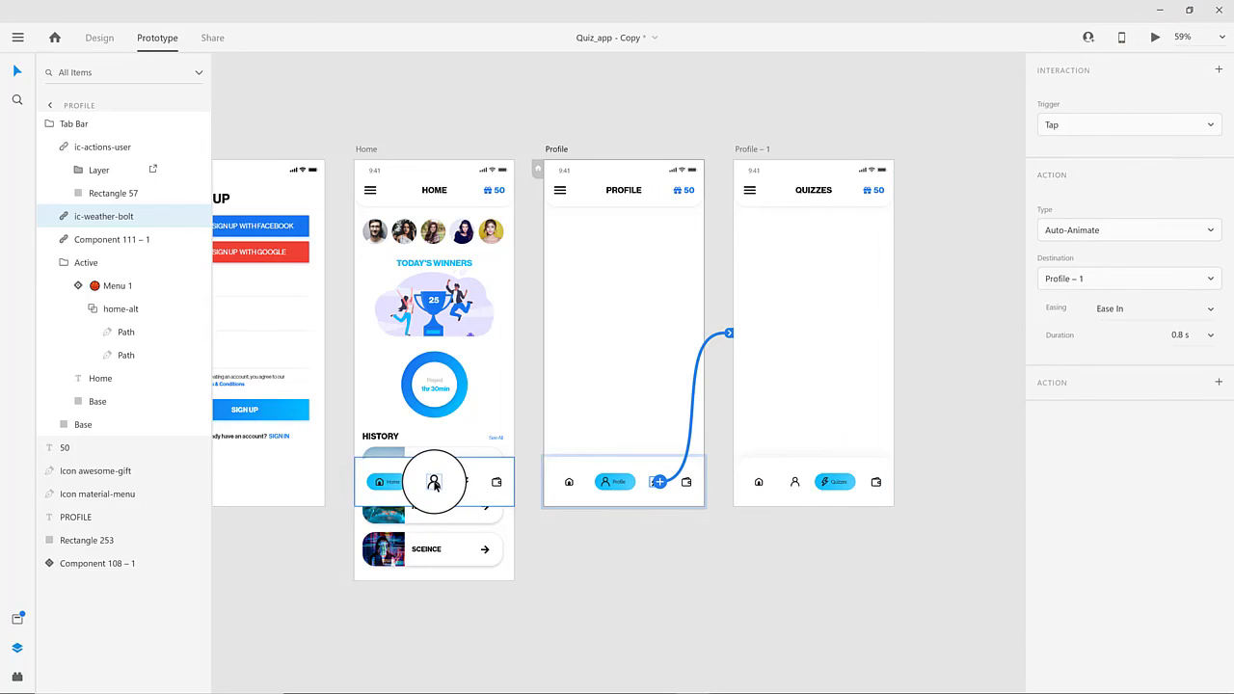
- Check the interaction settings of the Home screen's user icon and the Profile screen's bolt icon
{"action": "left_click", "coordinate": [434, 484]}
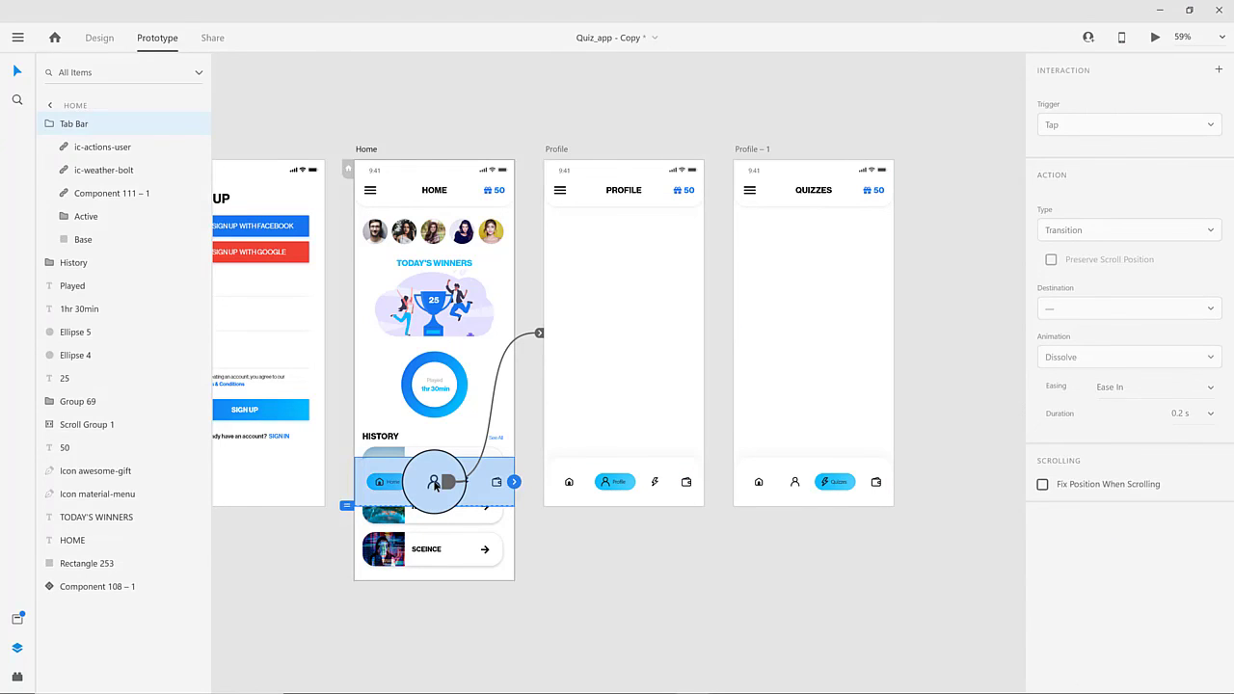
{"action": "double_click", "coordinate": [433, 484]}
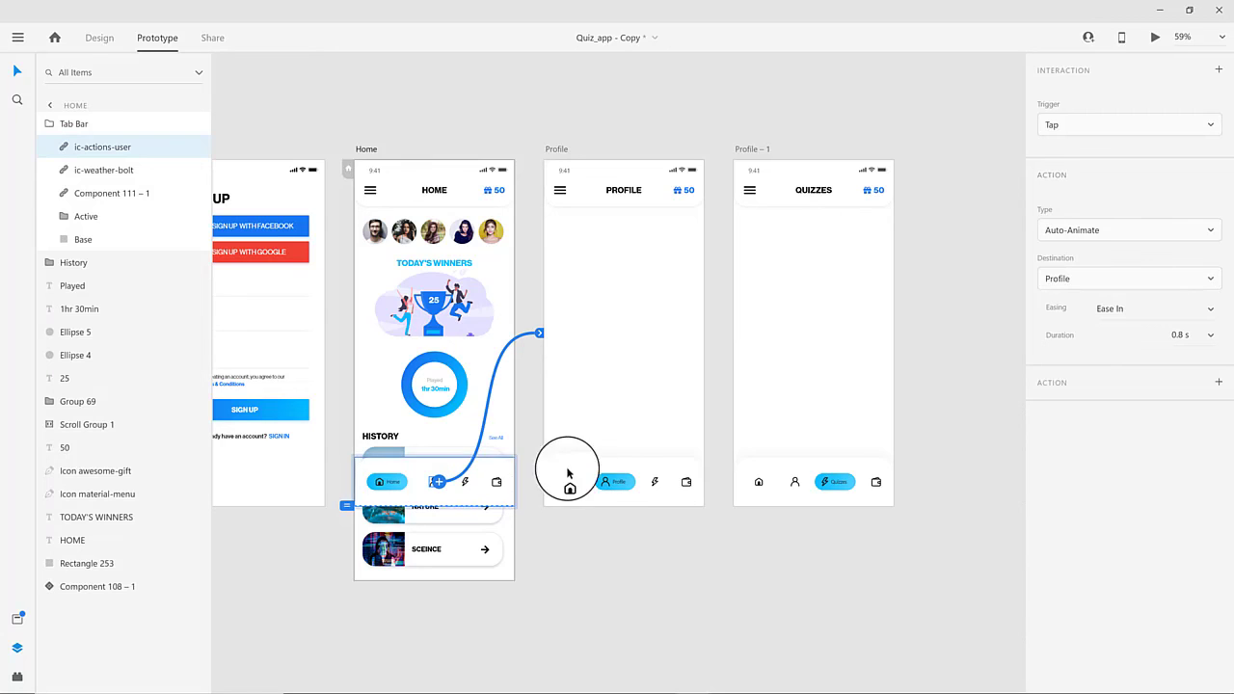
{"action": "double_click", "coordinate": [655, 482]}
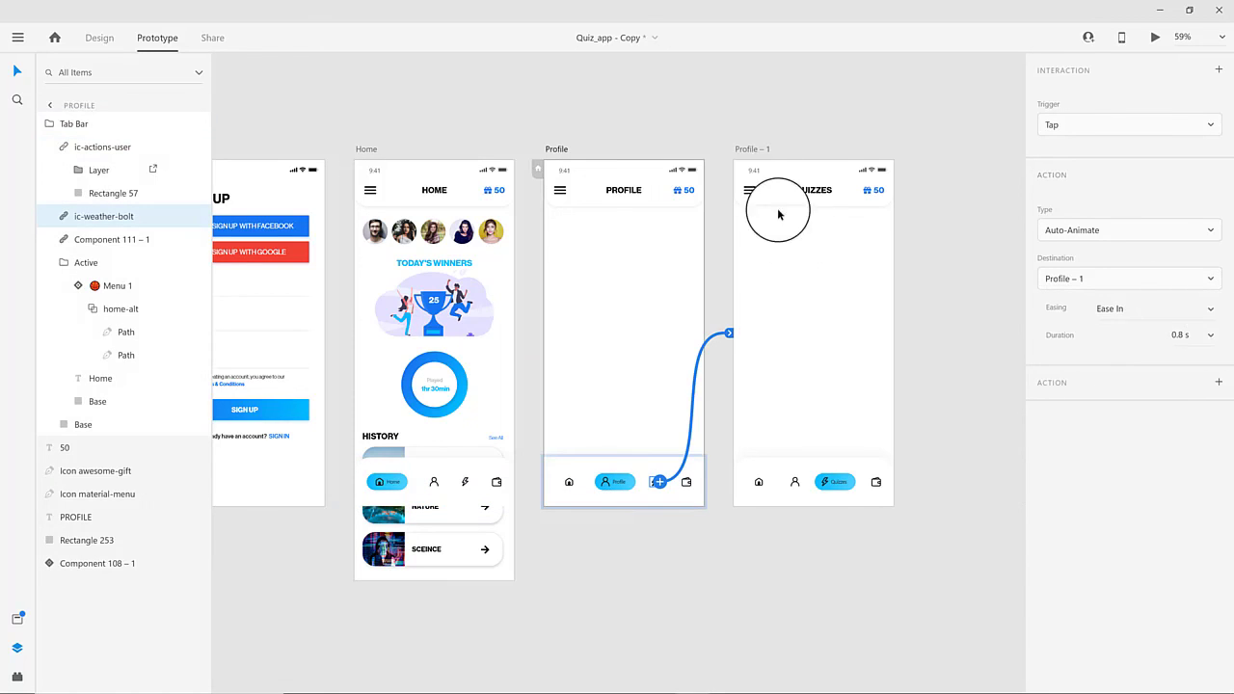
- Rename the Profile – 1 artboard as Quizzes
{"action": "left_click", "coordinate": [753, 150]}
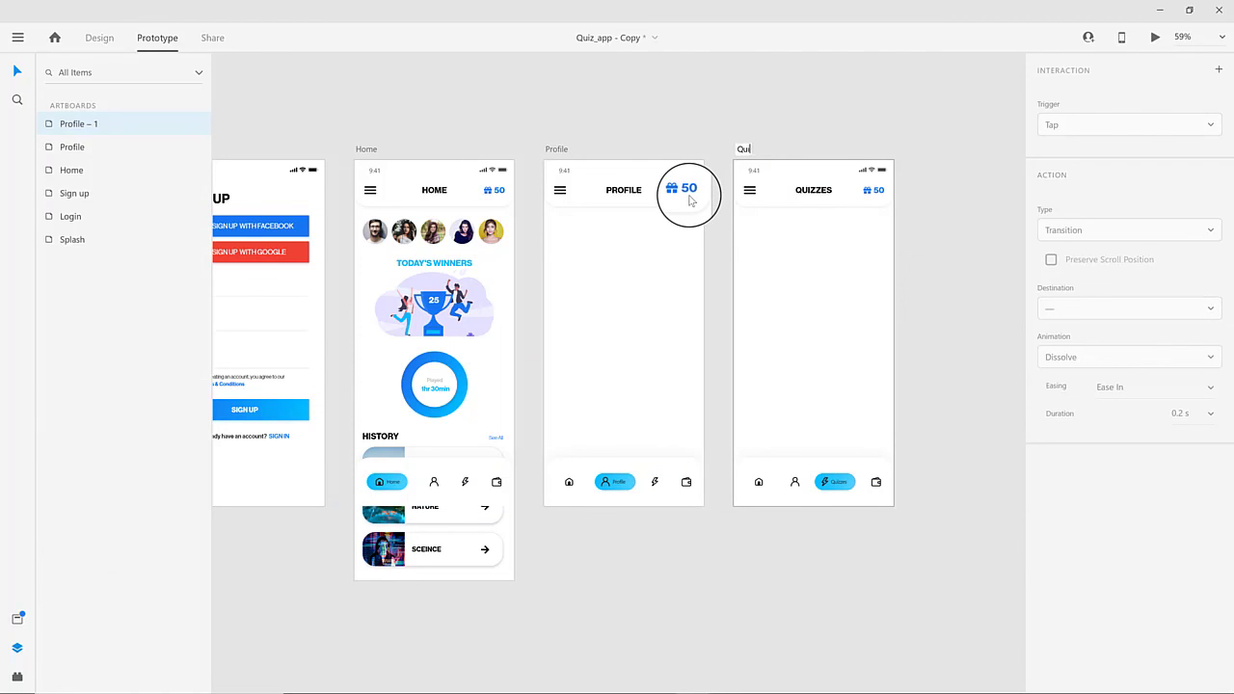
{"action": "key", "text": "Return"}
{"action": "left_click", "coordinate": [804, 569]}
{"action": "left_click_drag", "start_coordinate": [380, 558], "coordinate": [681, 564]}
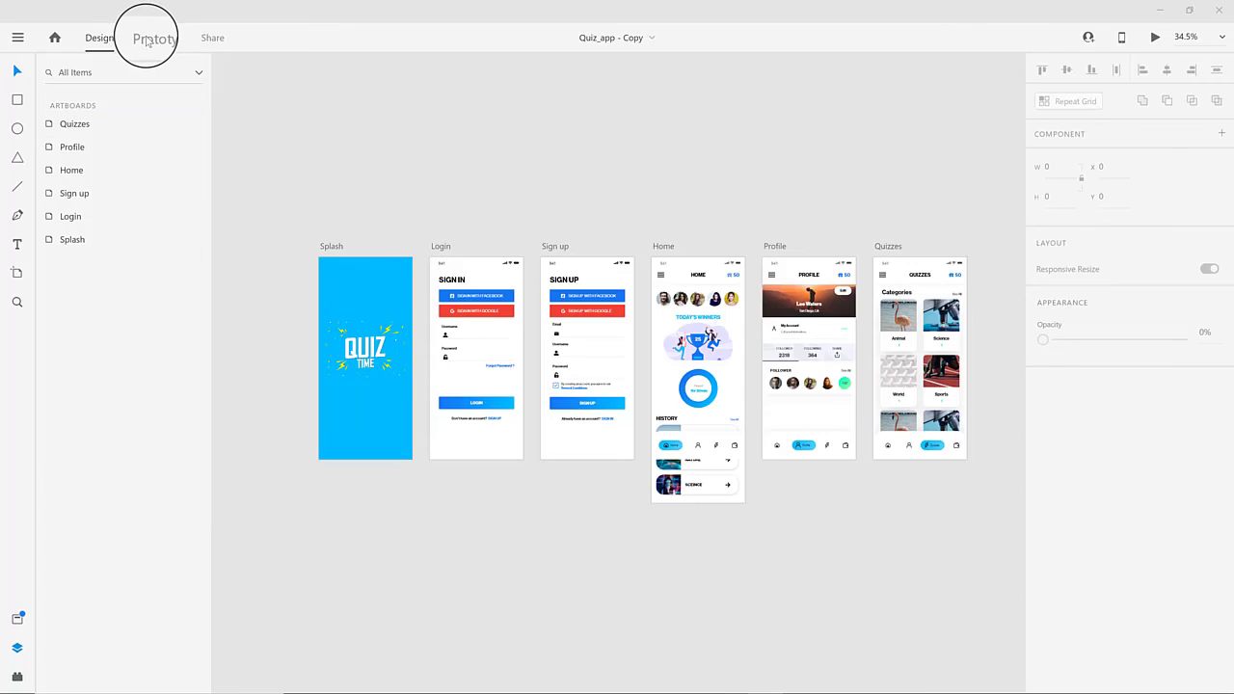
- Open a preview of the finished prototype starting from the Splash artboard and reposition the preview window
{"action": "left_click", "coordinate": [147, 39]}
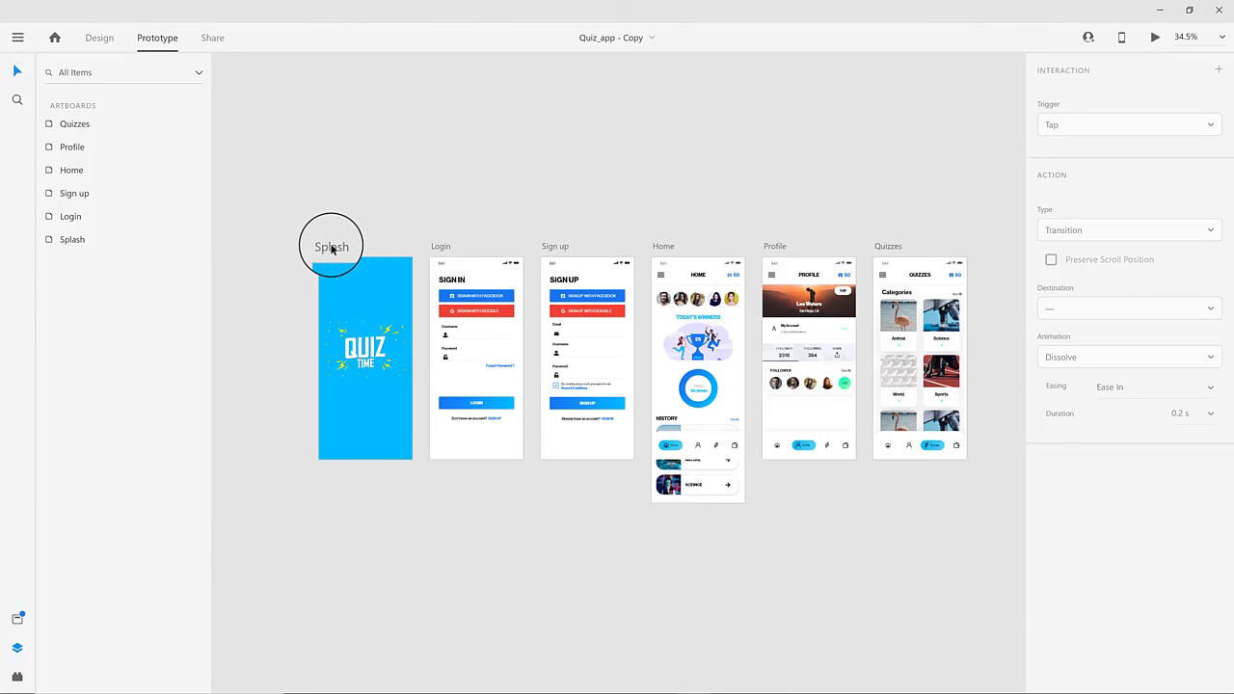
{"action": "left_click", "coordinate": [330, 248]}
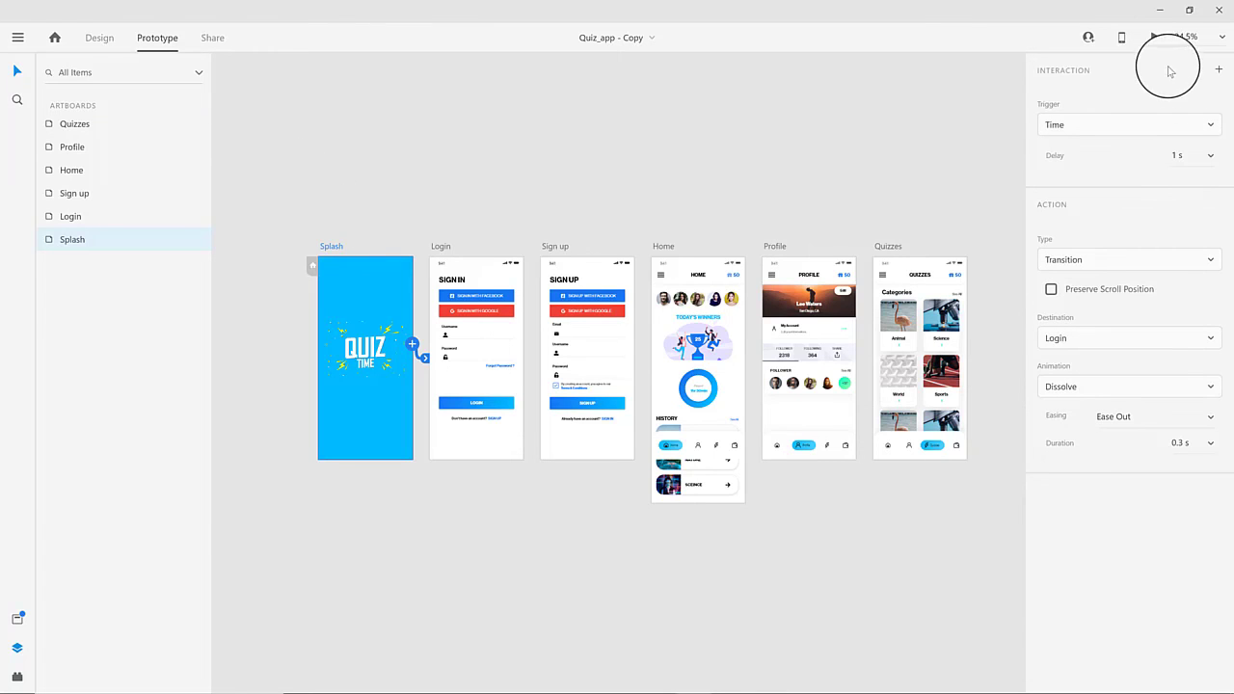
{"action": "left_click", "coordinate": [1155, 38]}
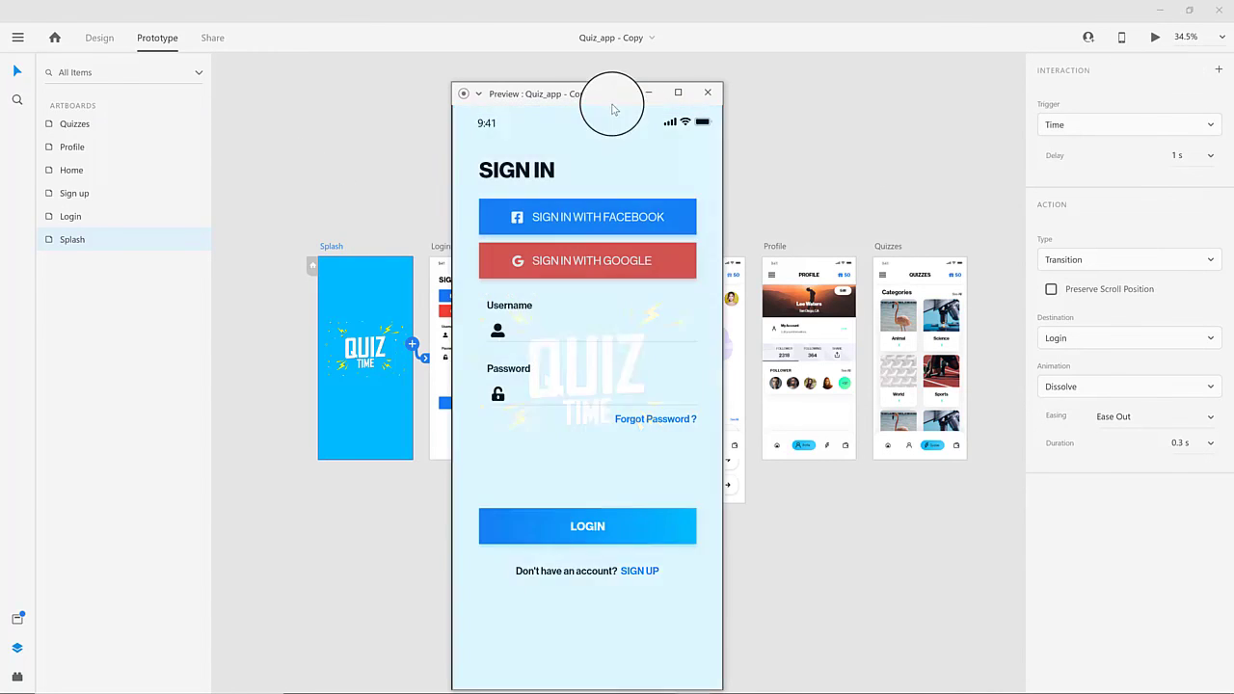
{"action": "left_click_drag", "start_coordinate": [613, 90], "coordinate": [620, 56]}
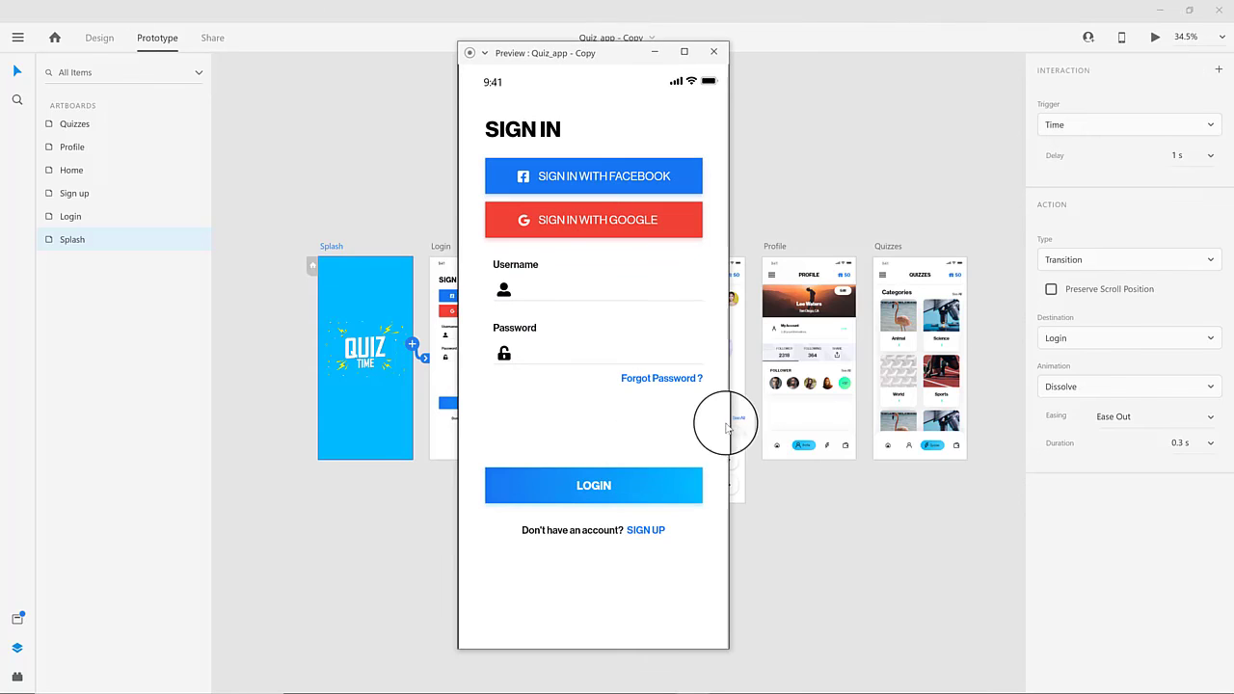
{"action": "scroll", "coordinate": [883, 512], "scroll_direction": "down", "scroll_amount": 5}
{"action": "scroll", "coordinate": [885, 514], "scroll_direction": "down", "scroll_amount": 2}
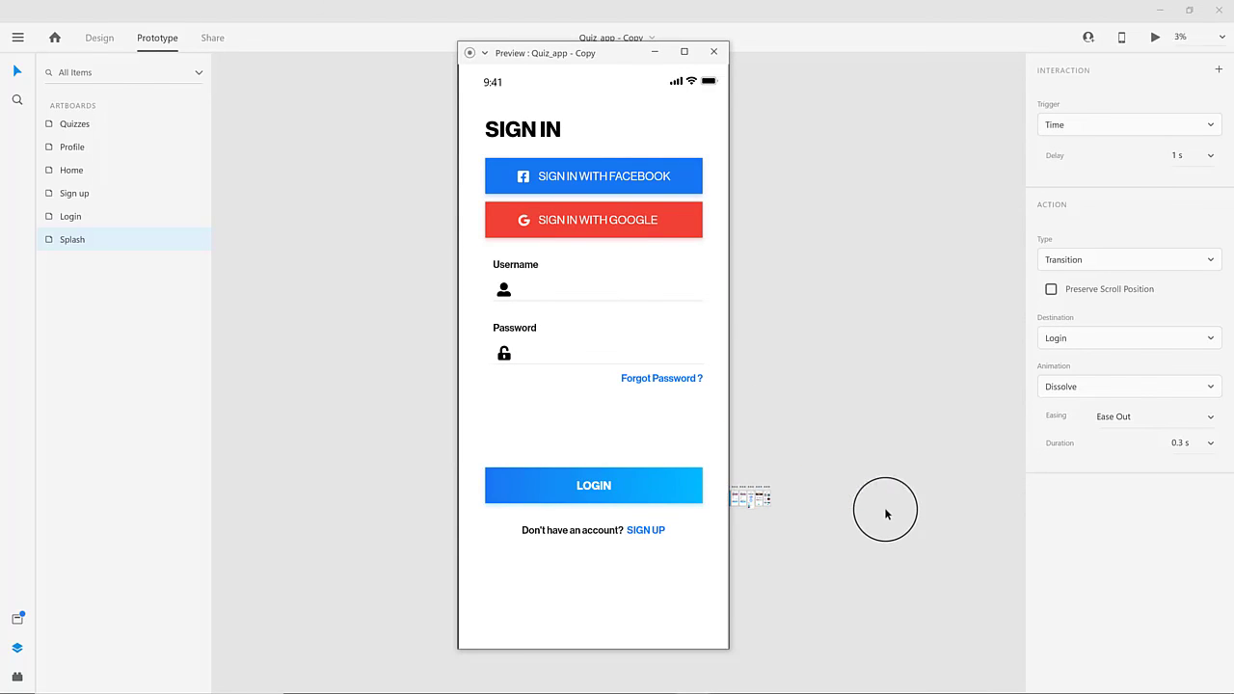
- Test the preview from Login through Sign up to Home, and examine the Home screen down to its History list
{"action": "left_click", "coordinate": [608, 490]}
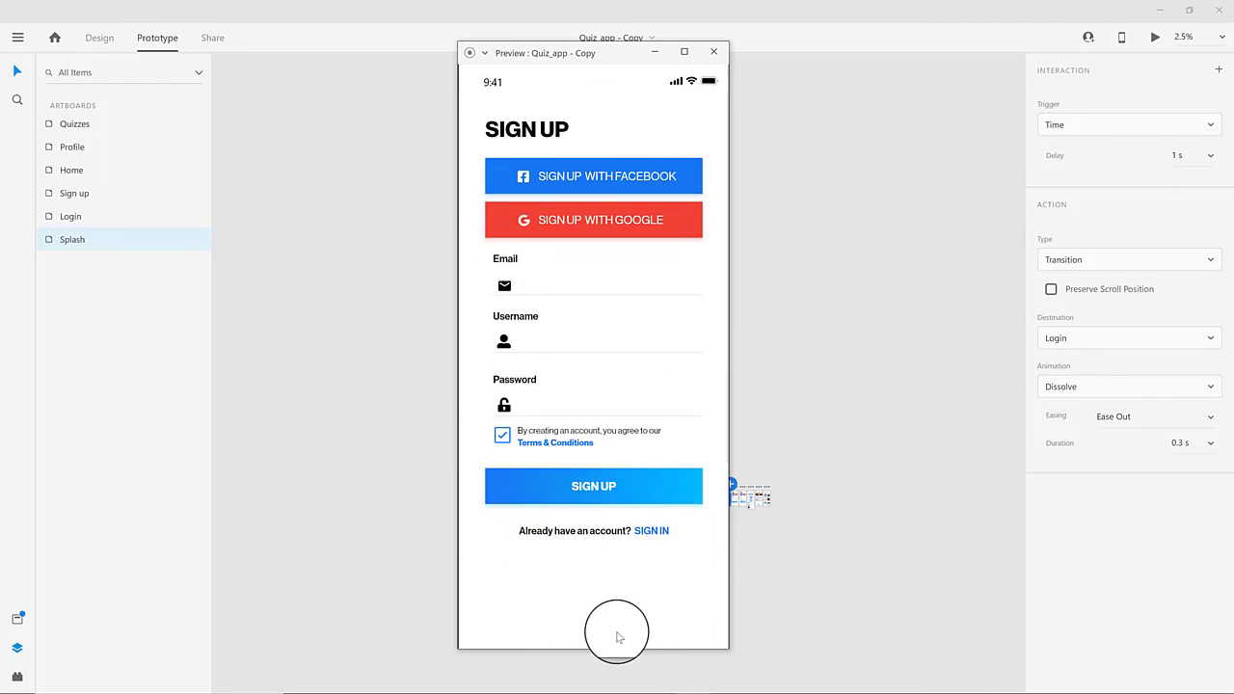
{"action": "left_click", "coordinate": [616, 557]}
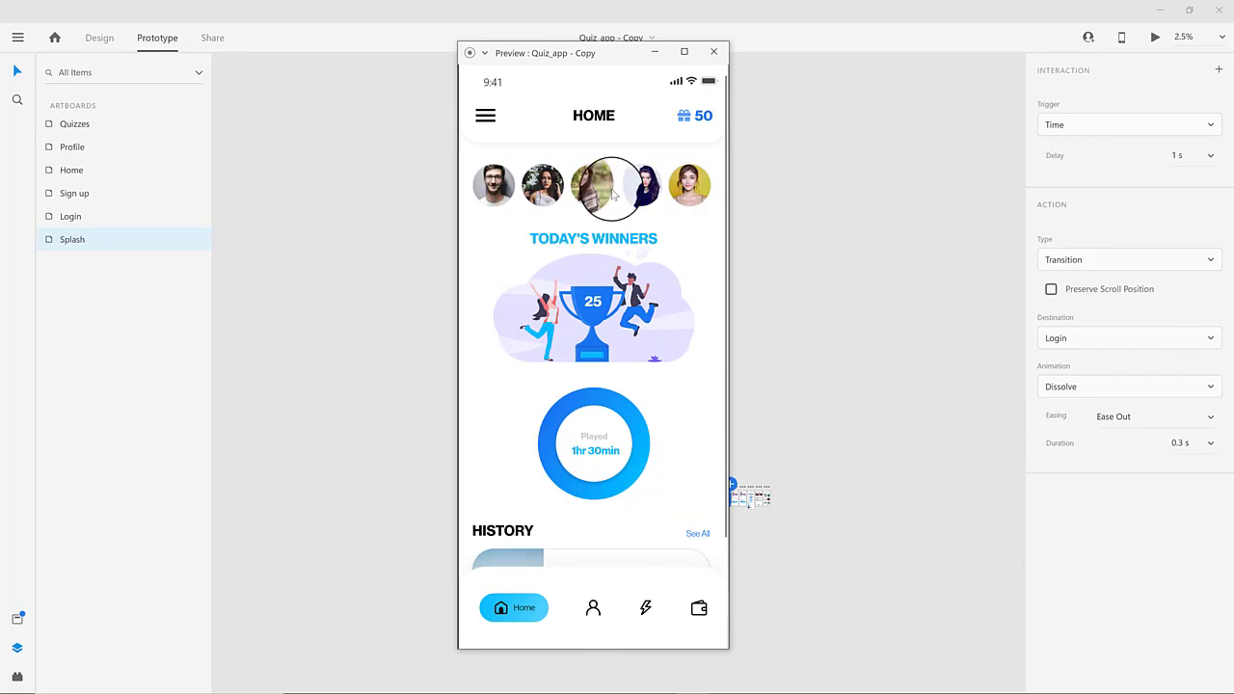
{"action": "scroll", "coordinate": [608, 386], "scroll_direction": "down", "scroll_amount": 2}
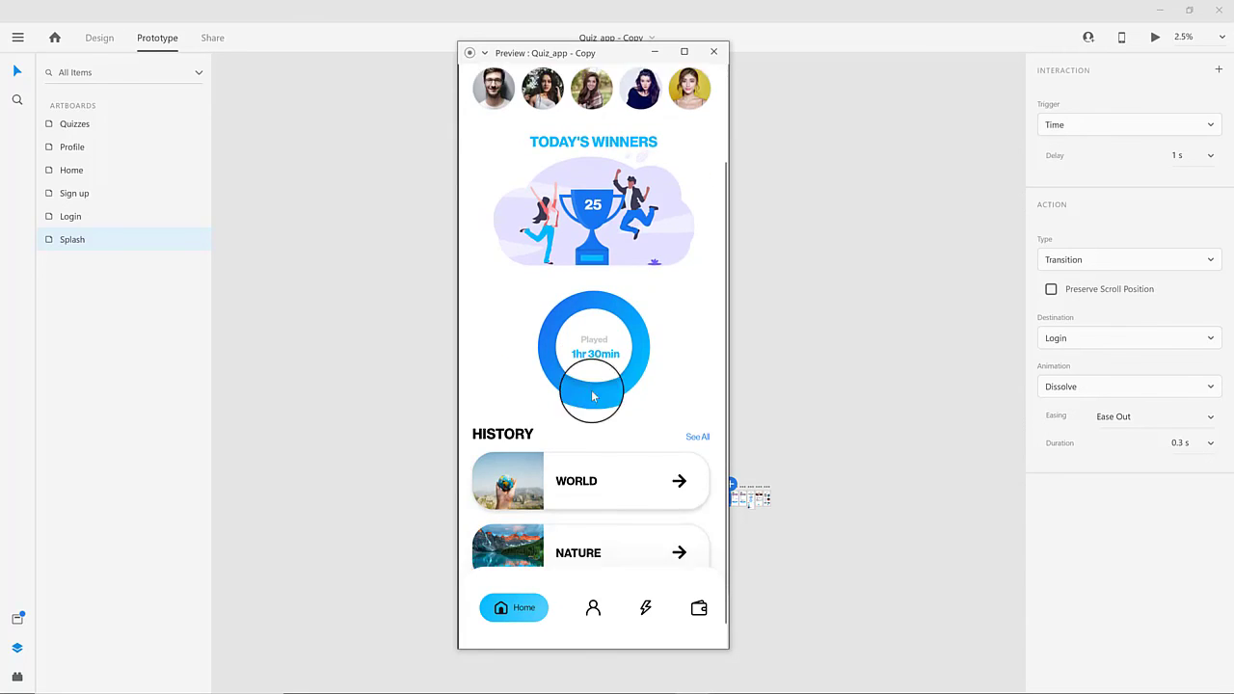
{"action": "scroll", "coordinate": [588, 405], "scroll_direction": "down", "scroll_amount": 2}
{"action": "scroll", "coordinate": [586, 422], "scroll_direction": "up", "scroll_amount": 4}
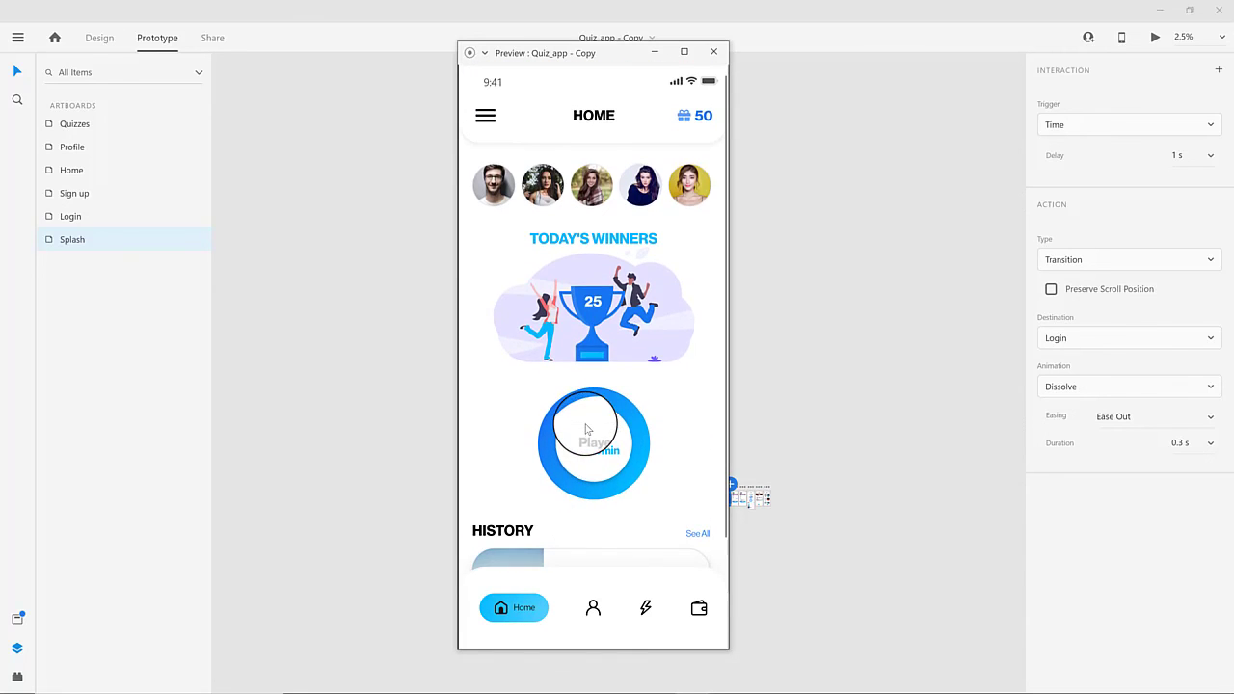
- Test the tab bar navigation in the preview by switching between the Profile, Quizzes and Home screens
{"action": "left_click", "coordinate": [592, 609]}
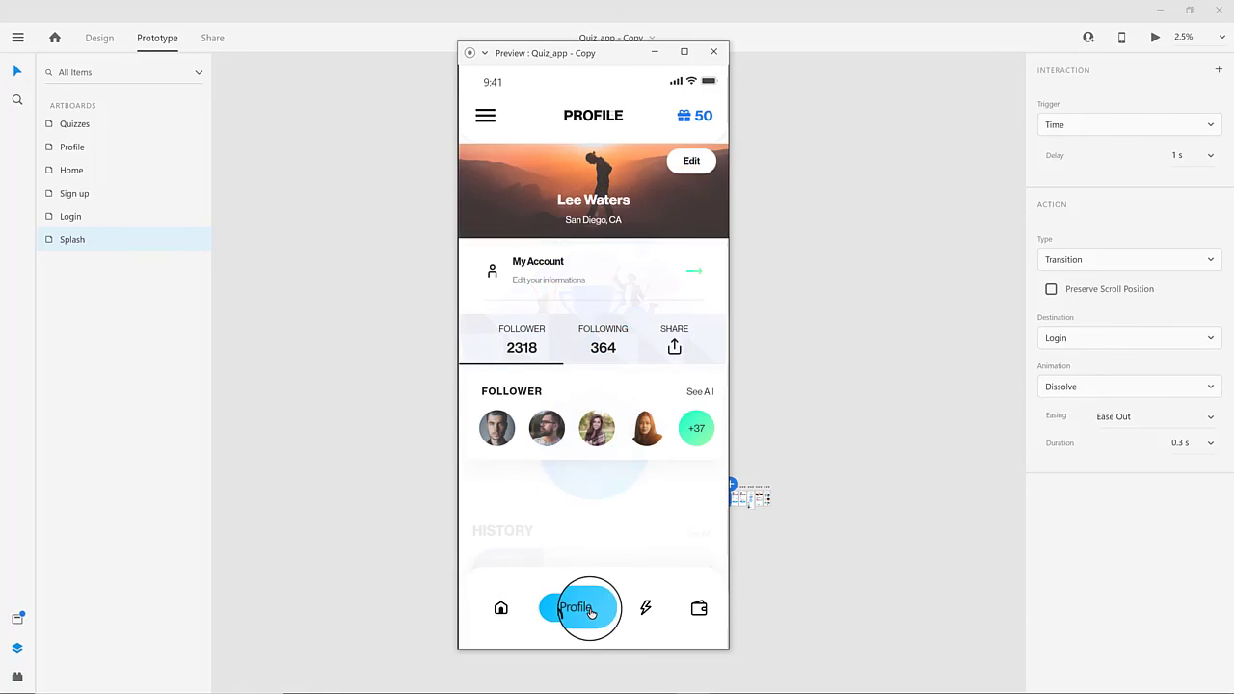
{"action": "left_click", "coordinate": [641, 613]}
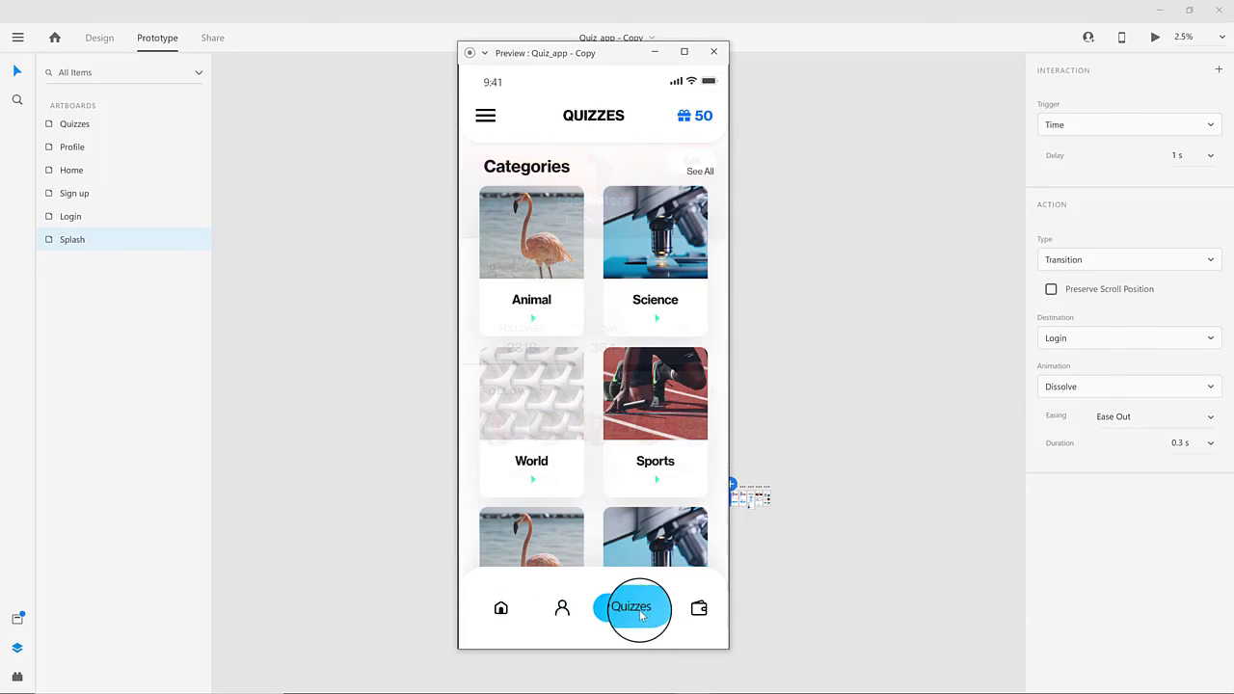
{"action": "left_click", "coordinate": [501, 608]}
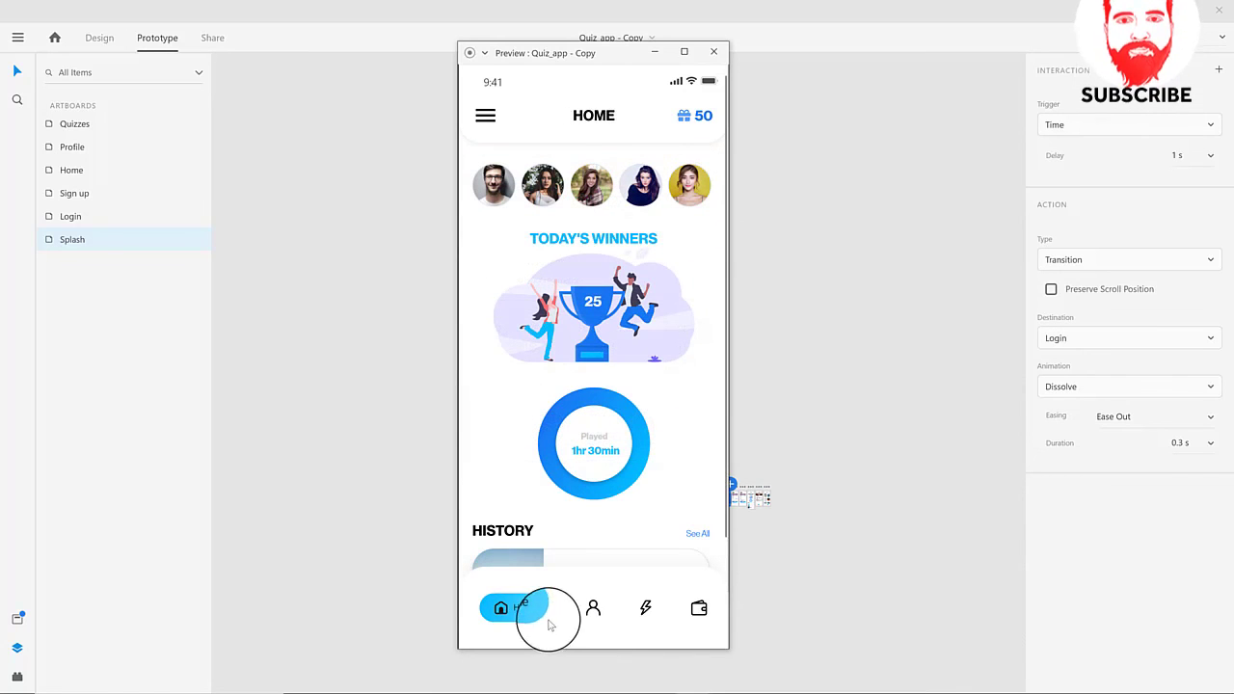
{"action": "left_click", "coordinate": [590, 610]}
{"action": "left_click", "coordinate": [641, 608]}
{"action": "left_click", "coordinate": [560, 613]}
{"action": "left_click", "coordinate": [501, 609]}
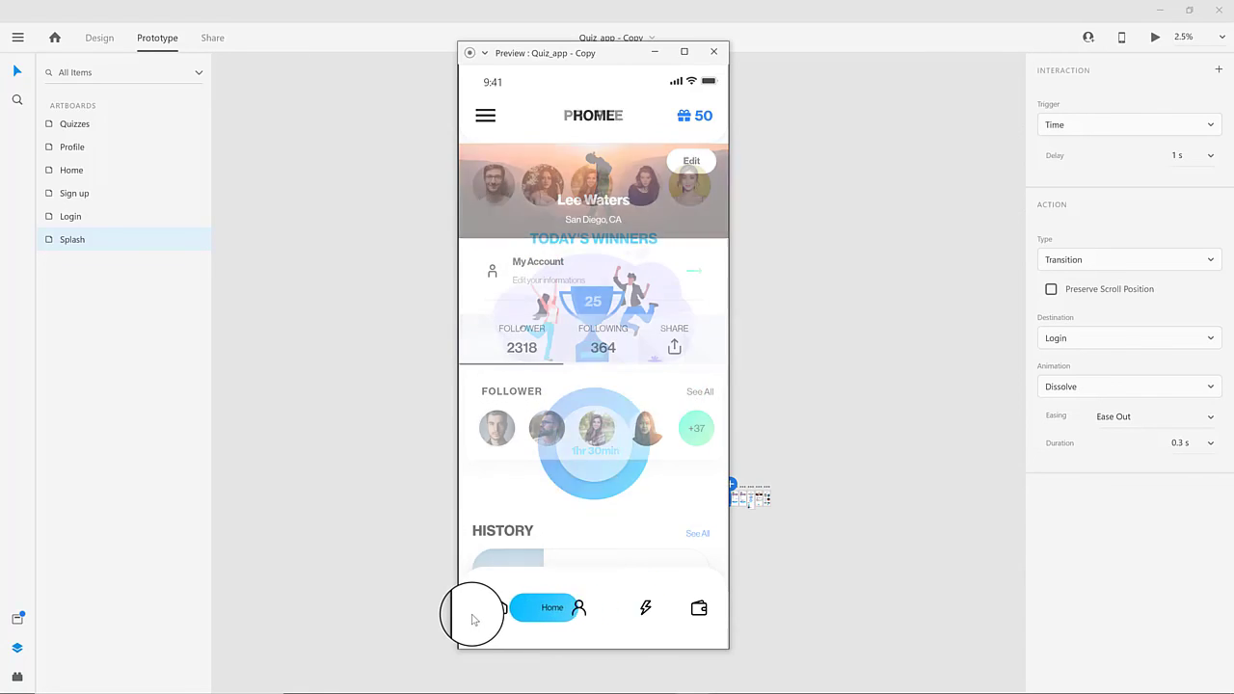